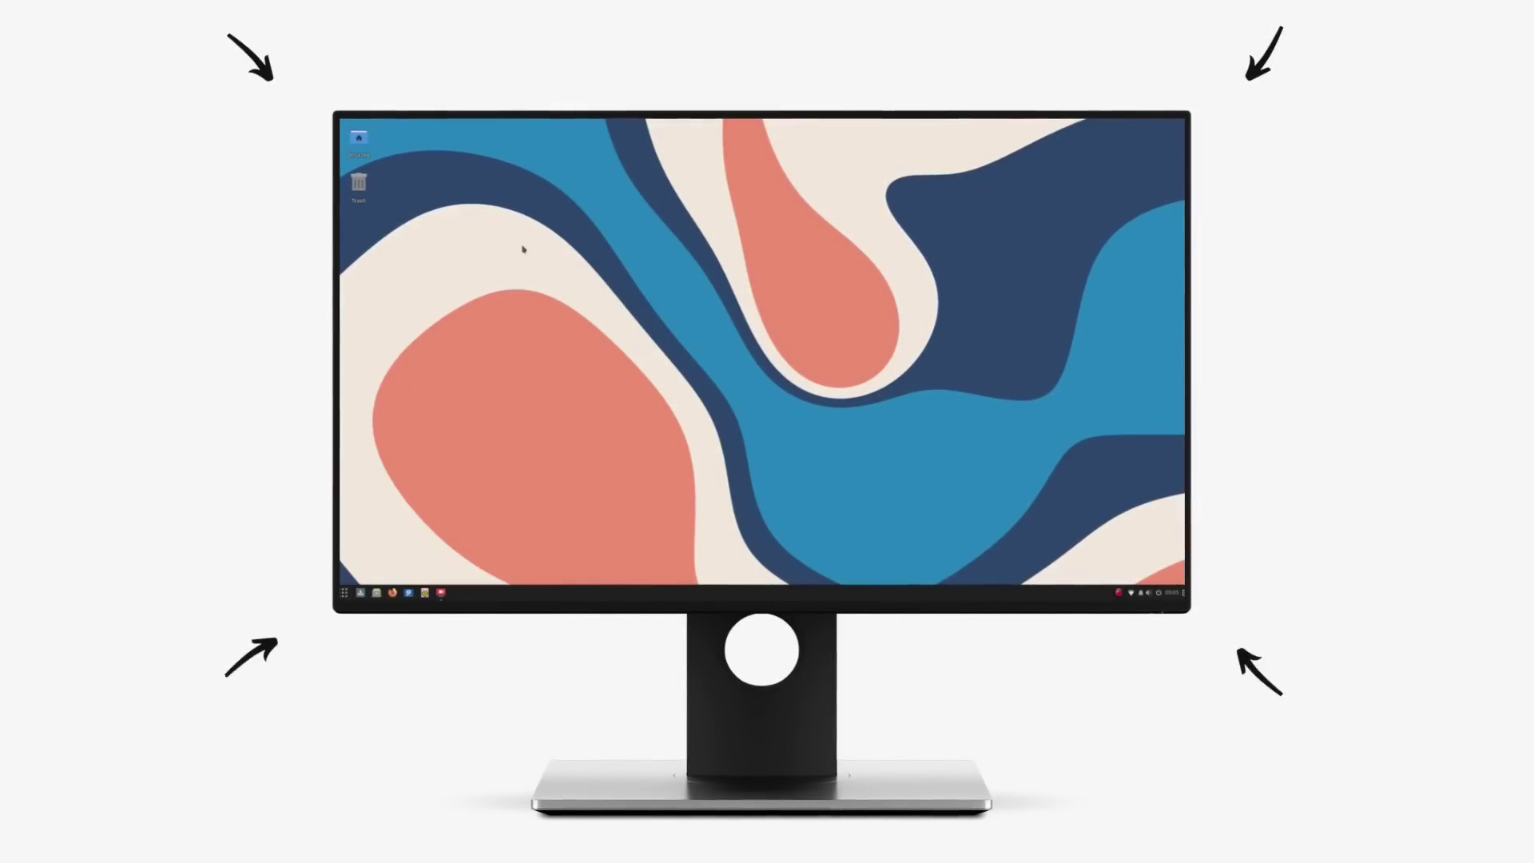
- Search the application menu for 'firef' and then 'nvidi'
key(super)
text(firef)
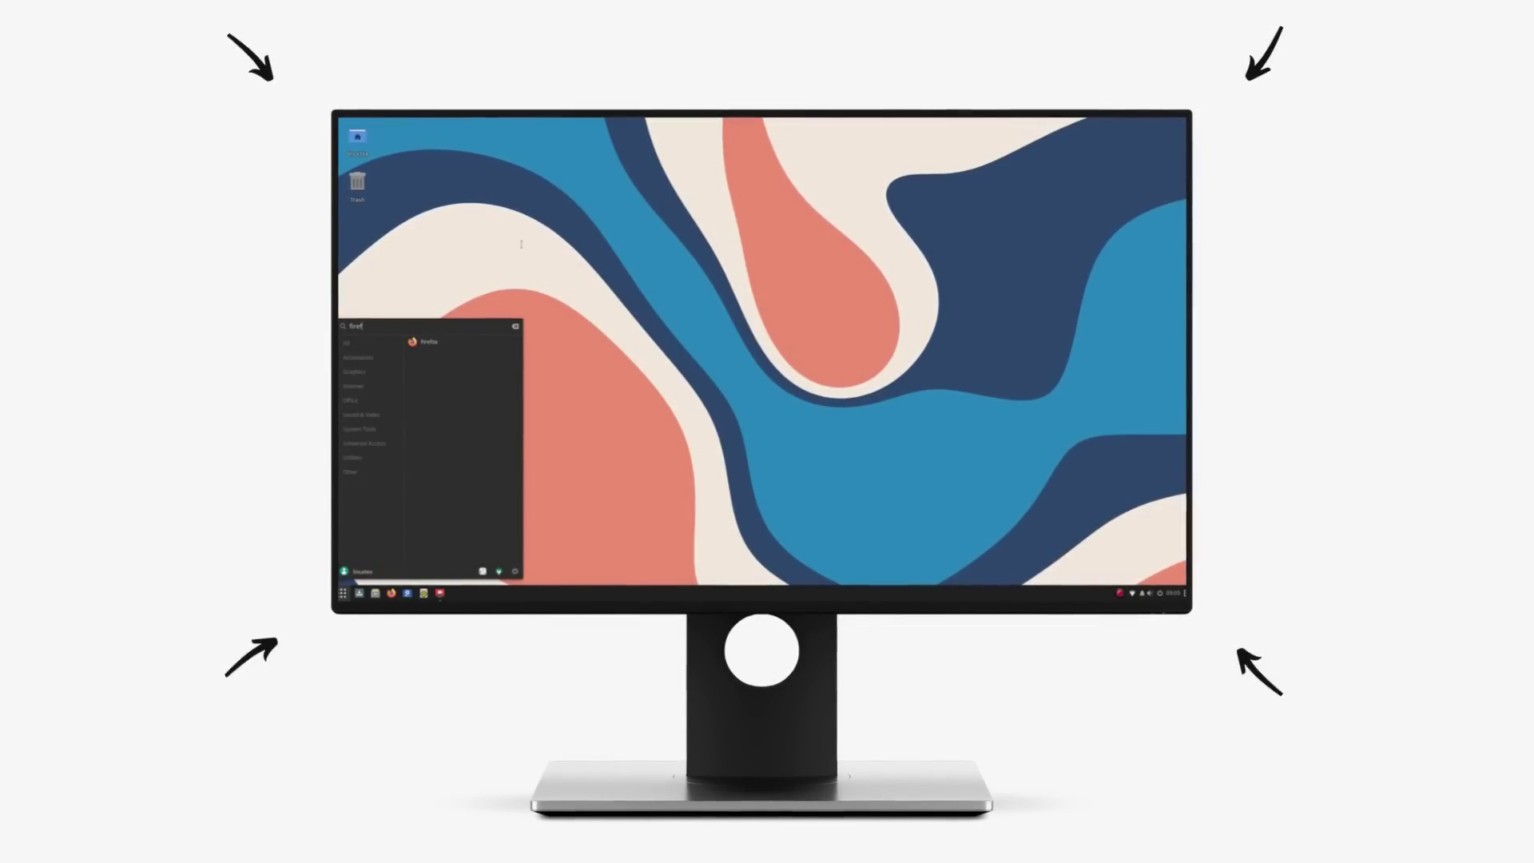
key(super)
key(super)
text(nvidi)
key(super)
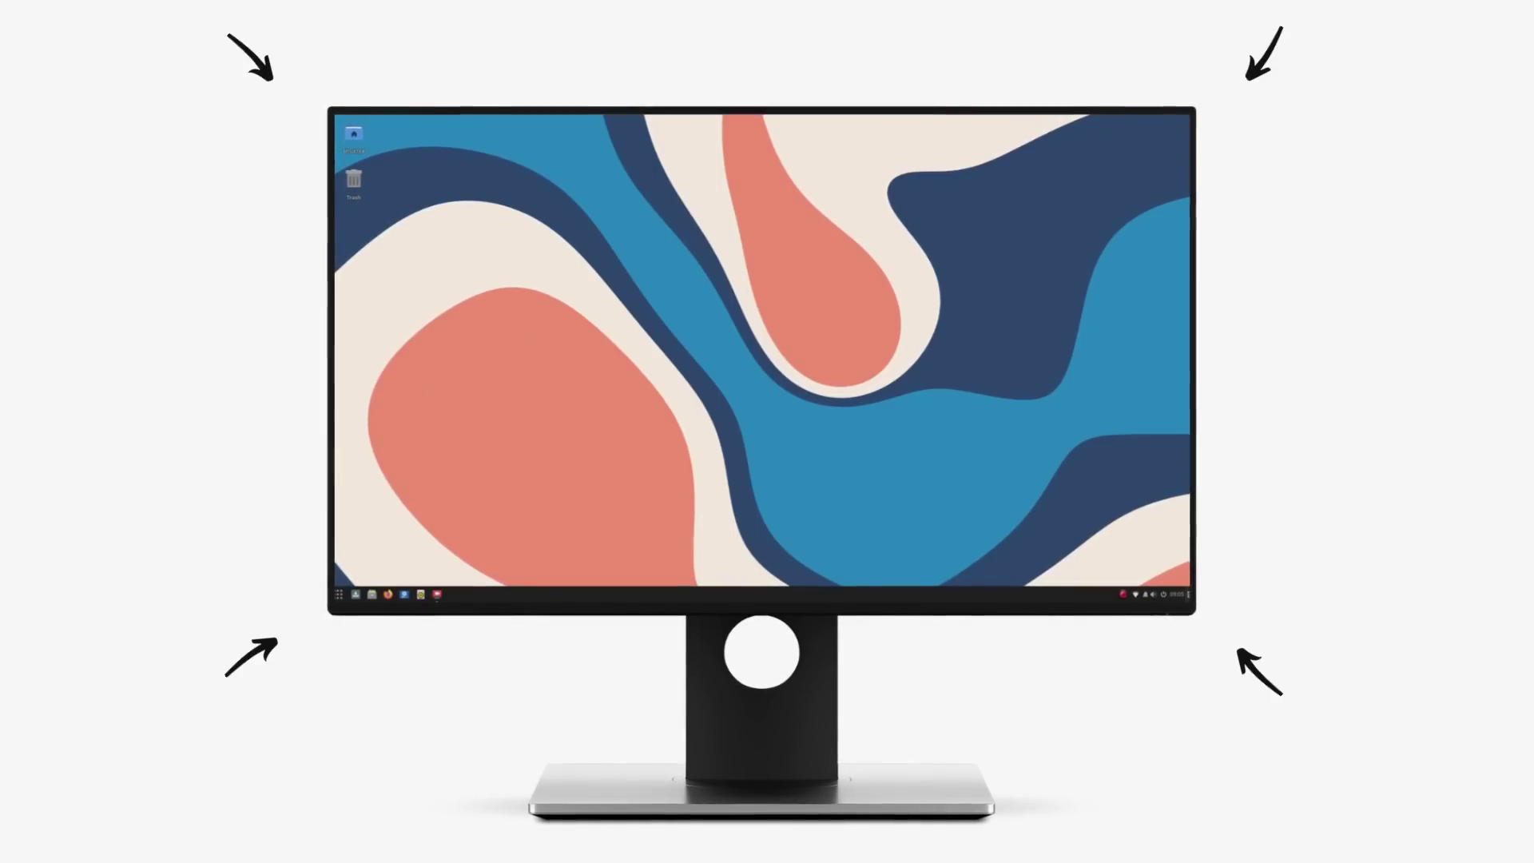
- In Raven, collapse and expand the calendar and volume sections, view notifications, then close Raven
key(super+a)
click(1187, 148)
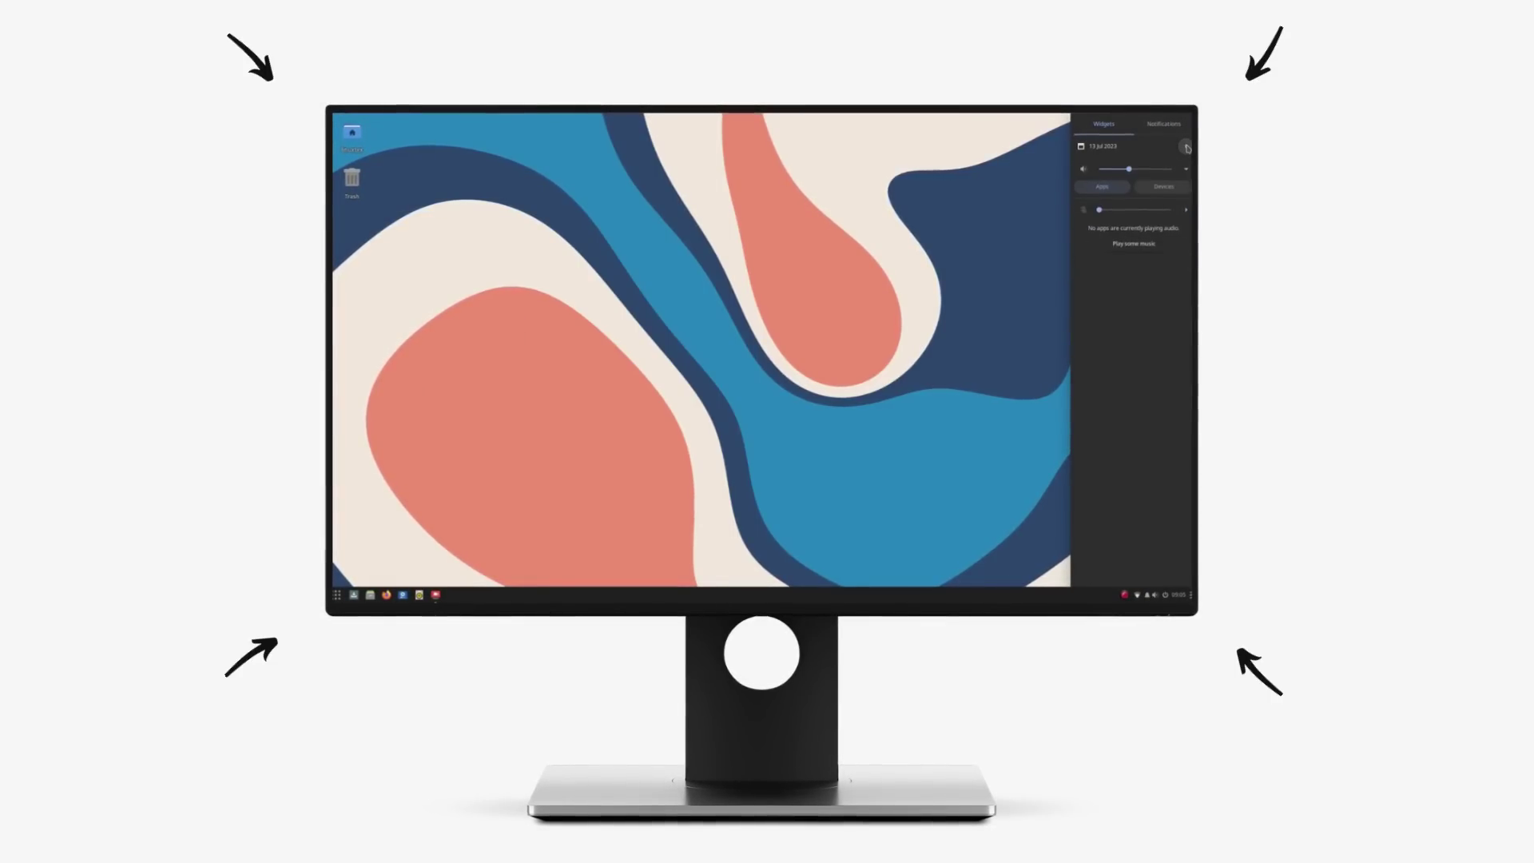
click(1186, 149)
click(1186, 247)
click(1188, 246)
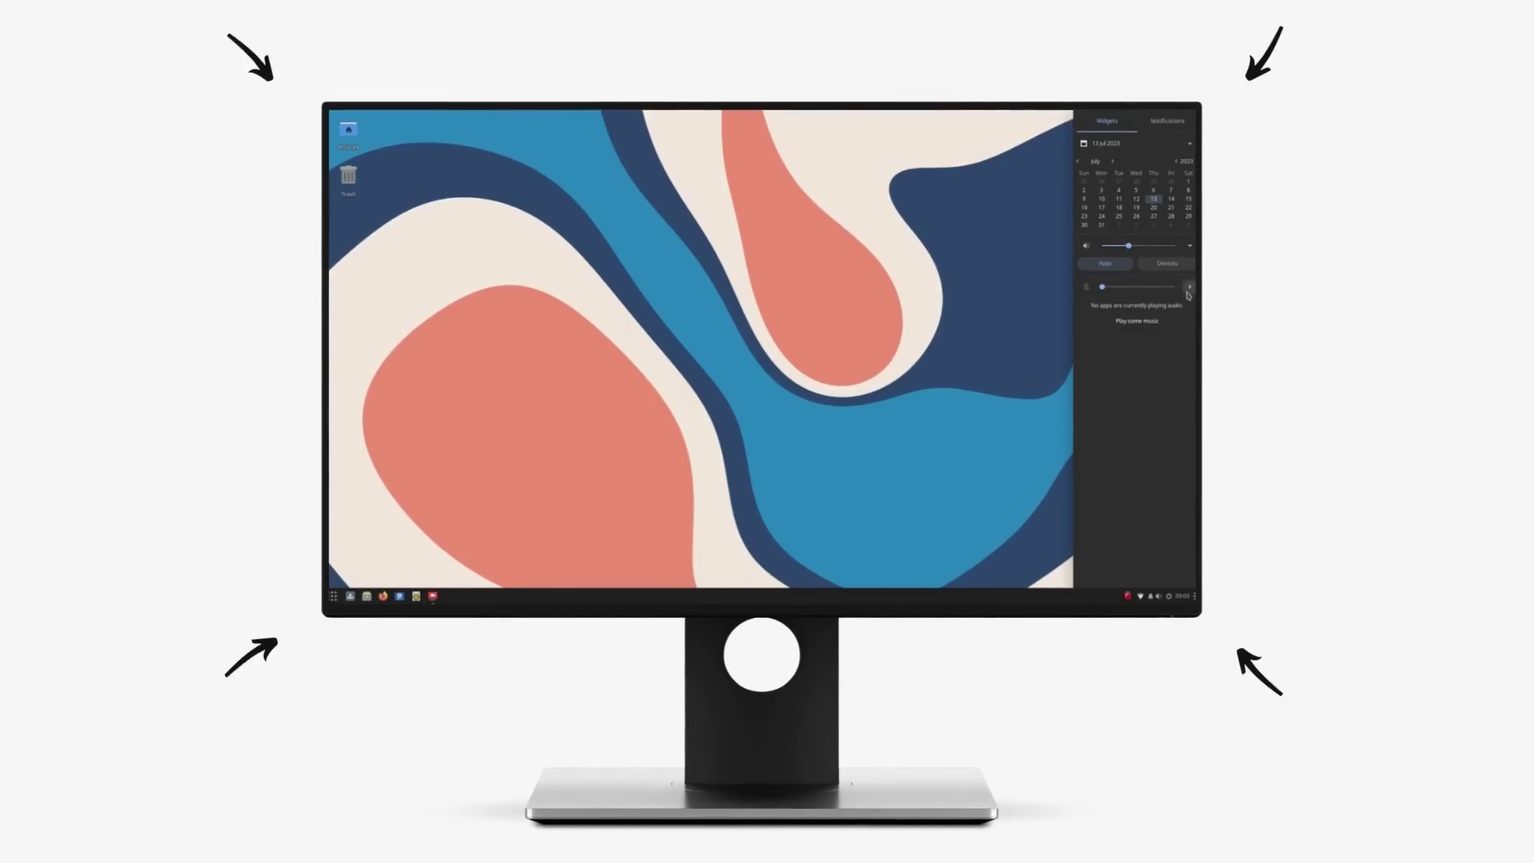
click(1172, 119)
key(super+a)
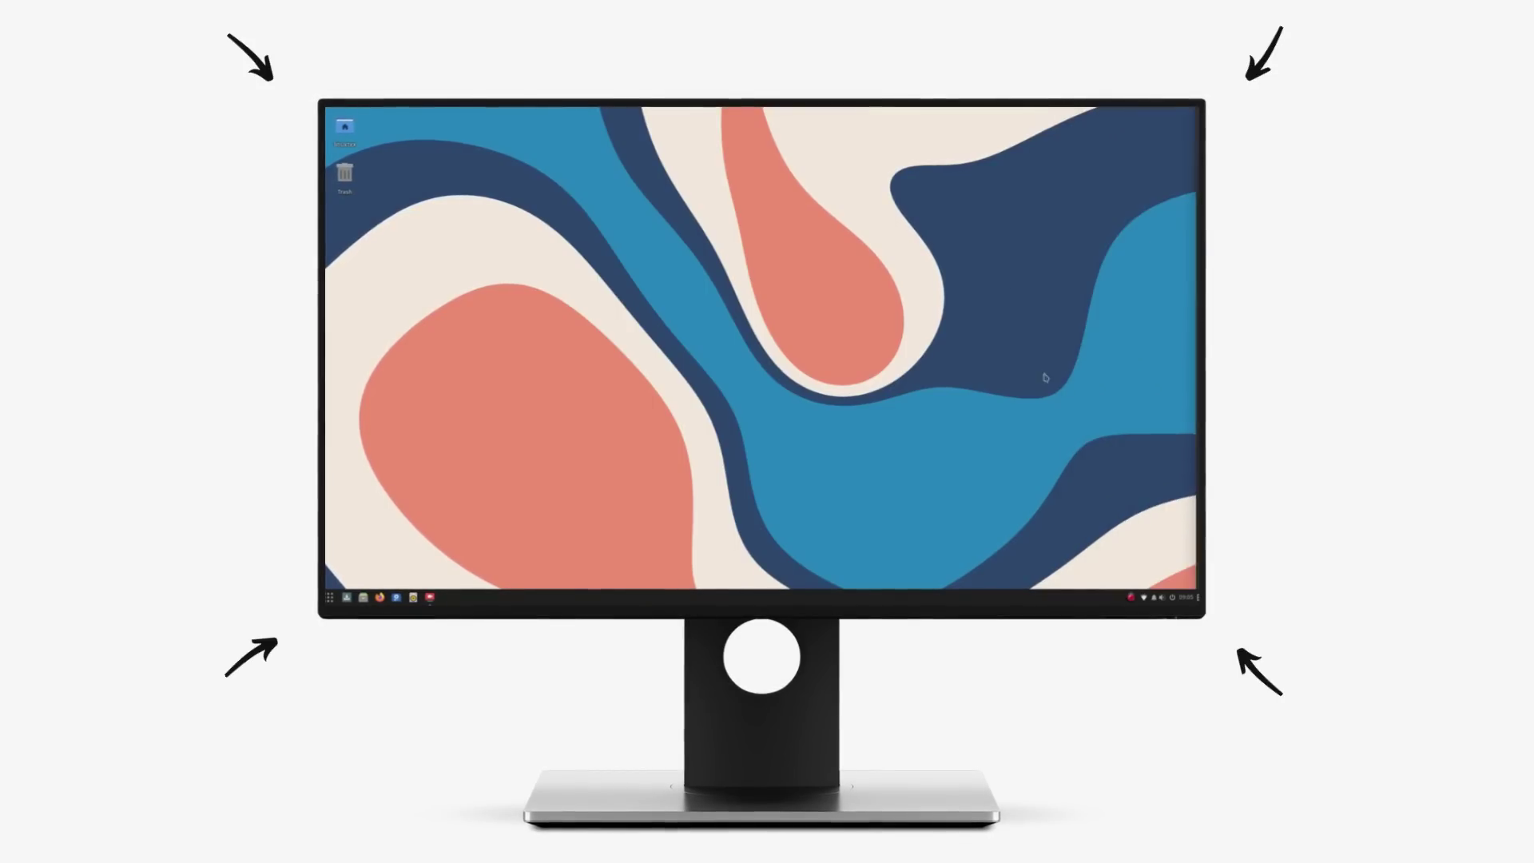
click(1199, 597)
click(1198, 599)
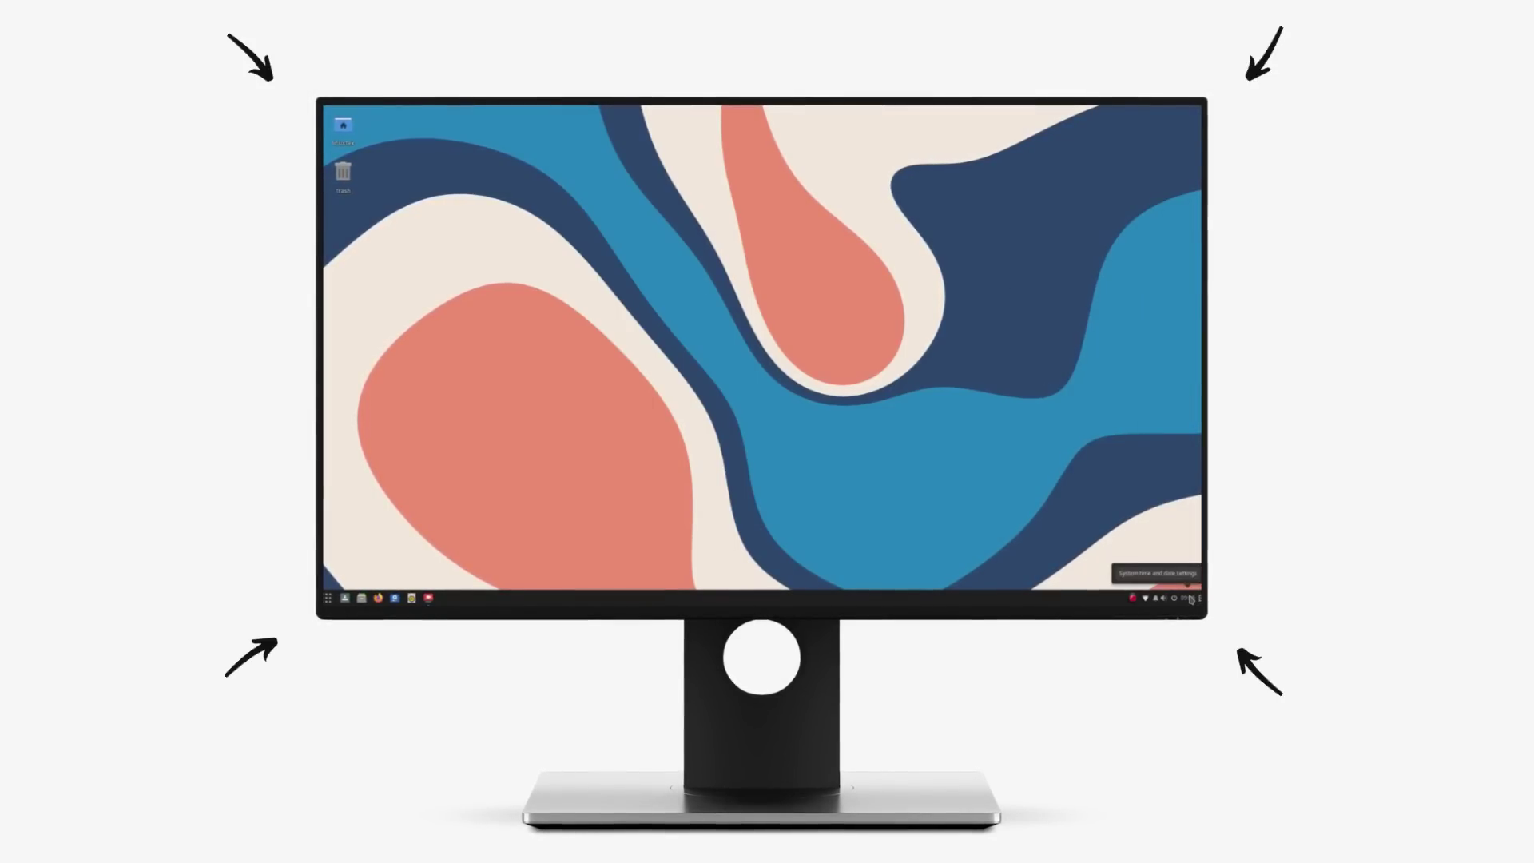
- Open and dismiss the power options, then the volume slider
click(1176, 599)
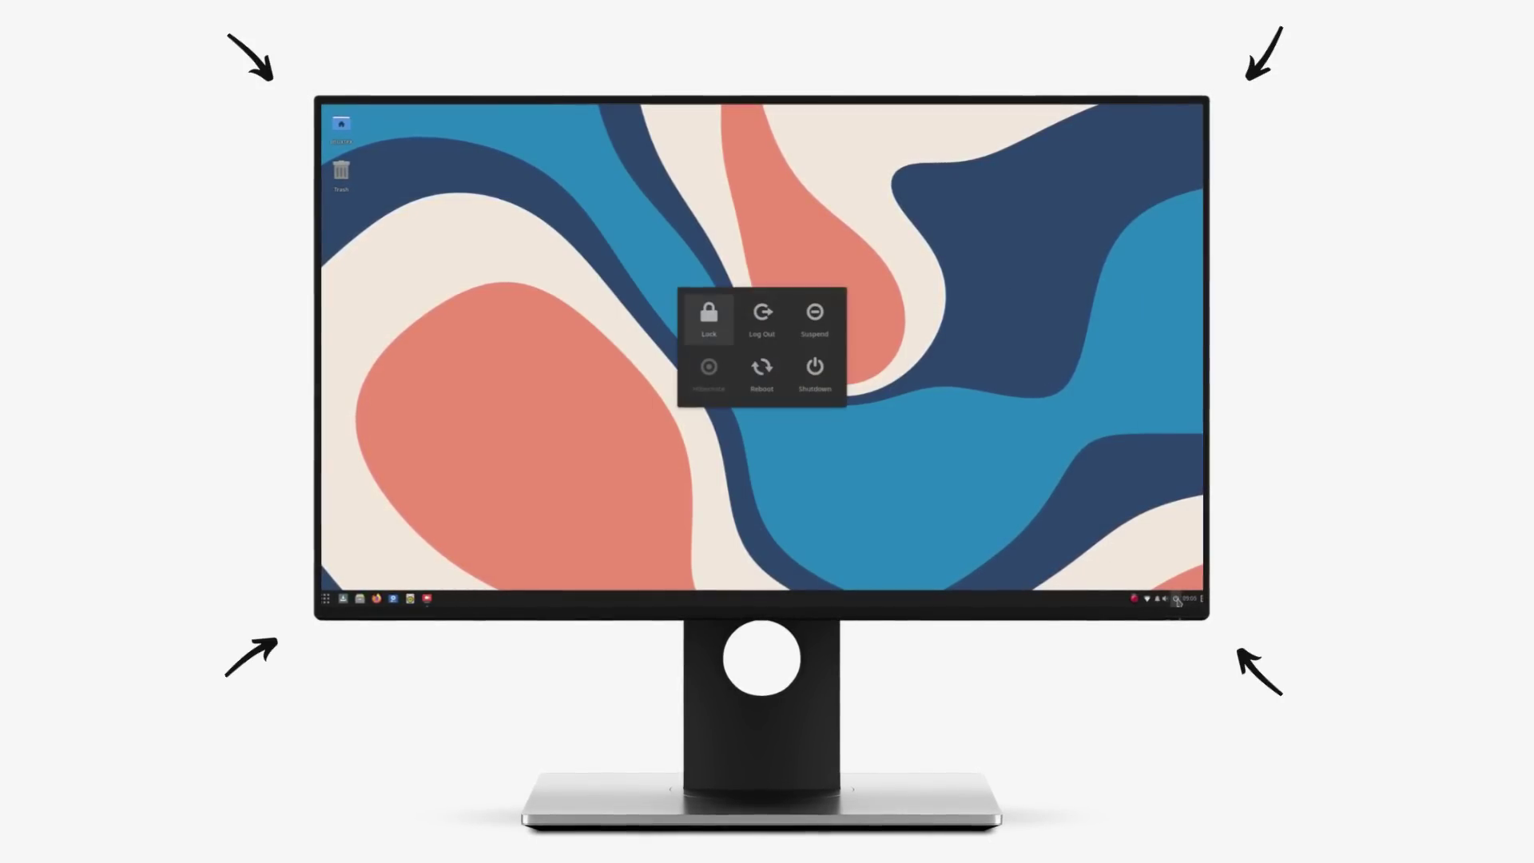
click(721, 479)
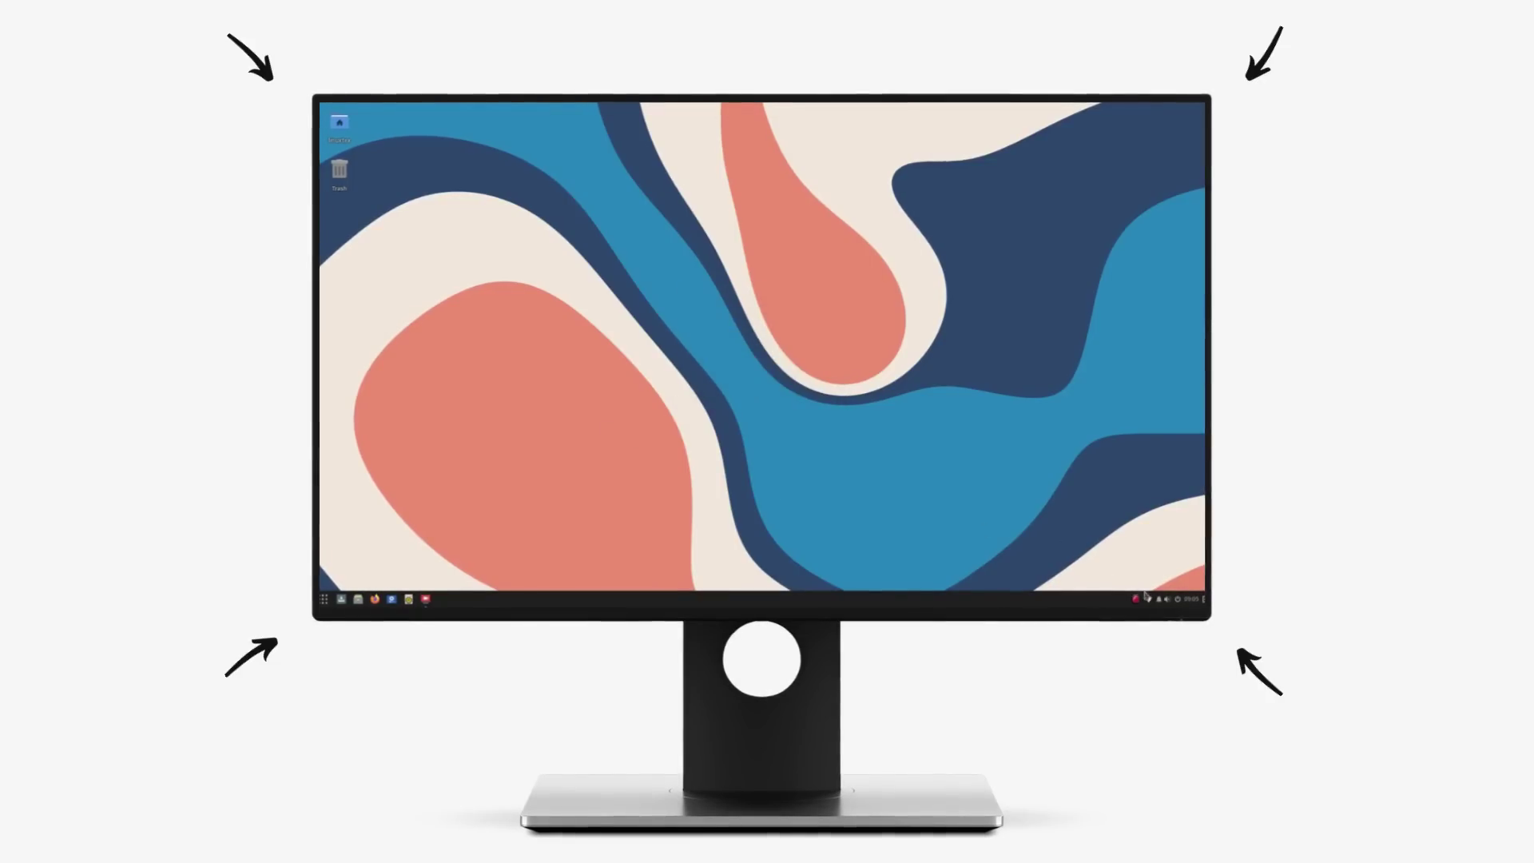
click(1168, 600)
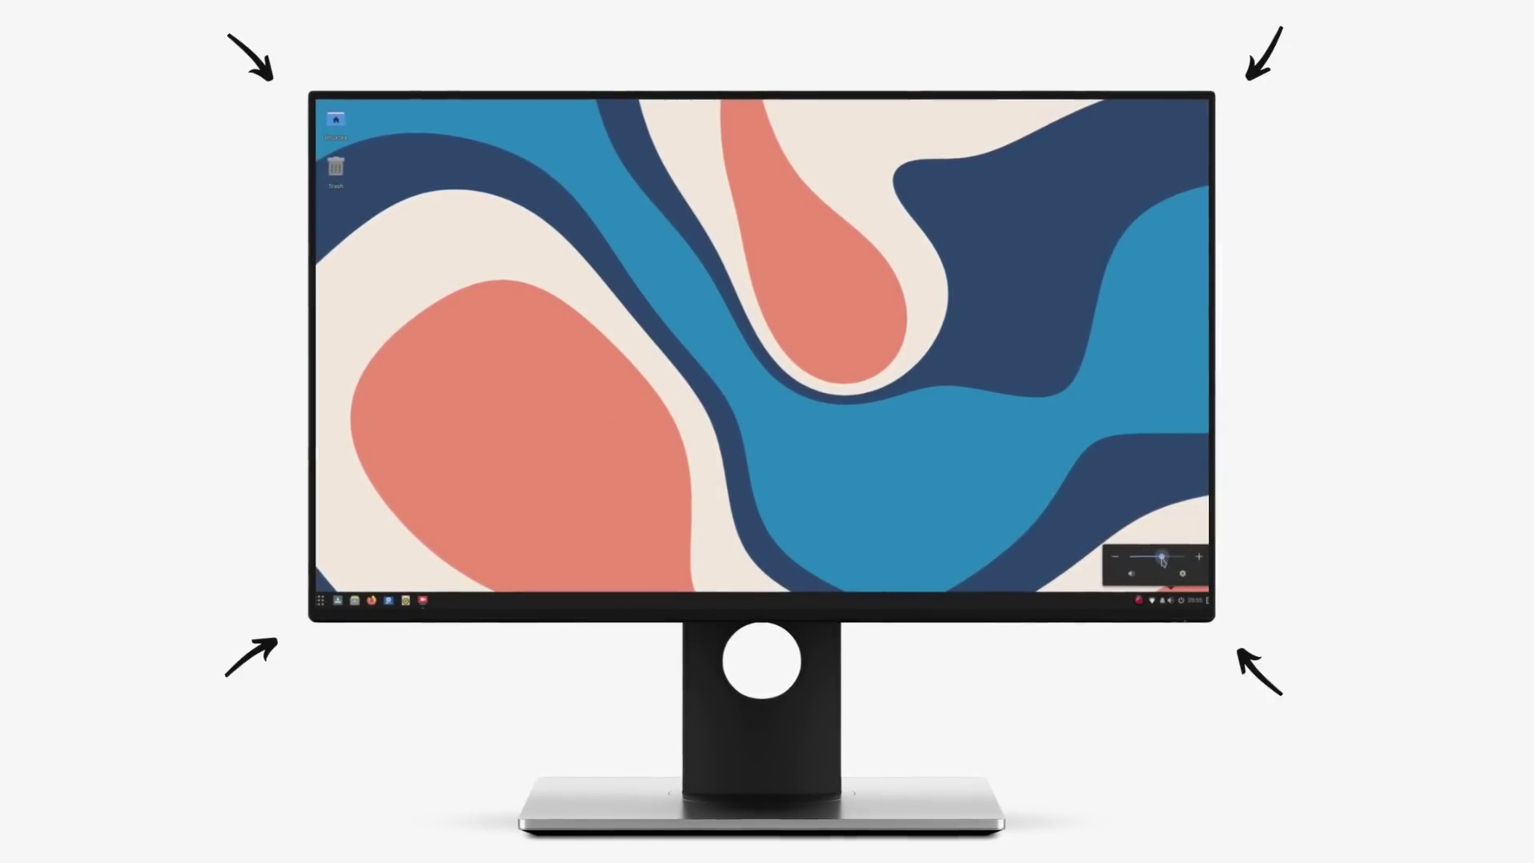
click(1164, 601)
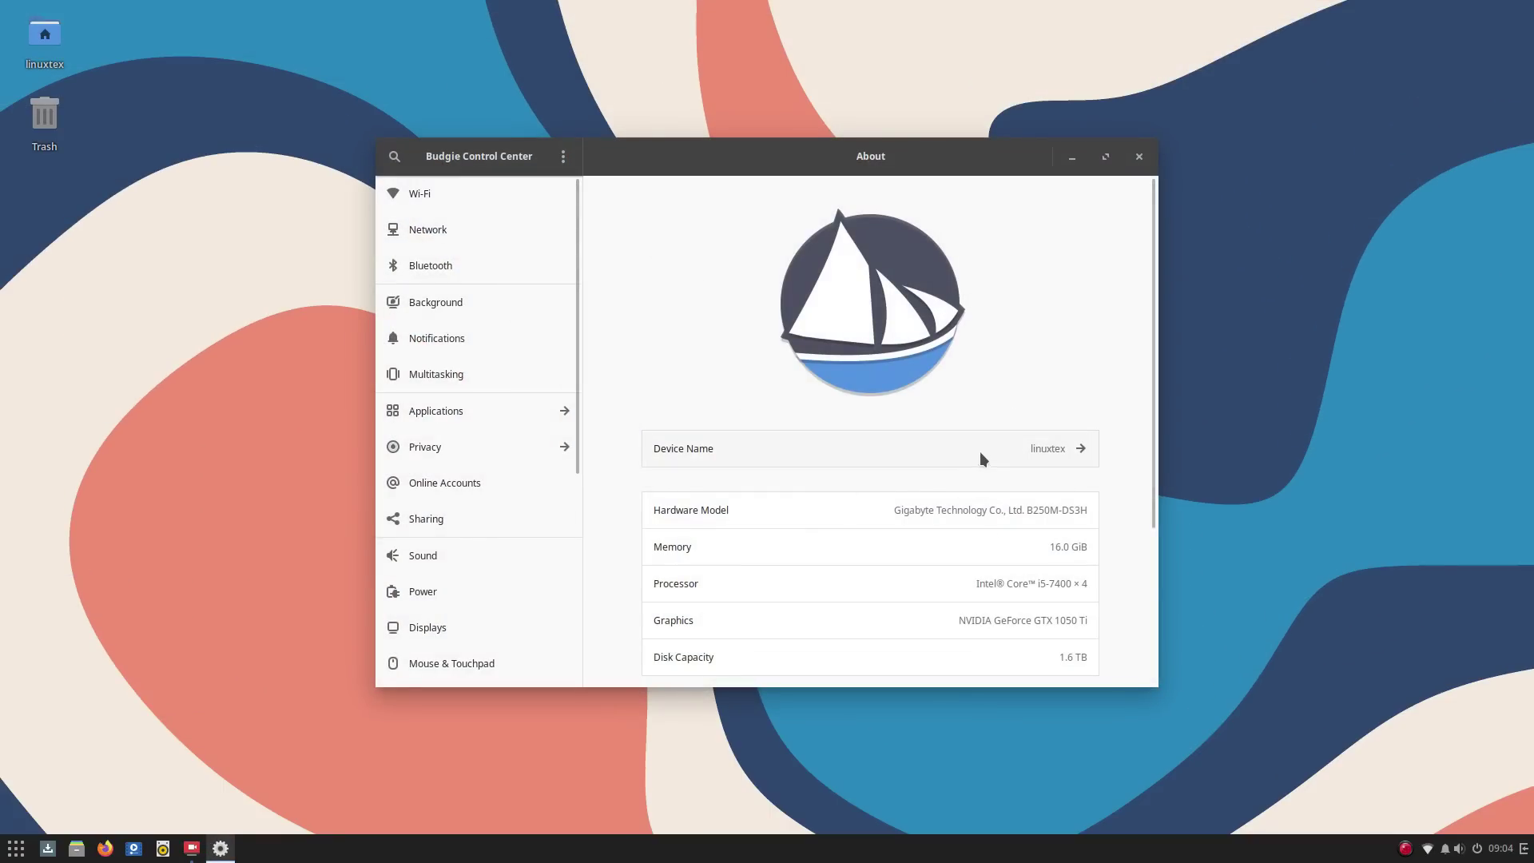
- Scroll the About page to the OS rows and select the OS name and Budgie version 10.7.2
scroll(827, 482, down, 1)
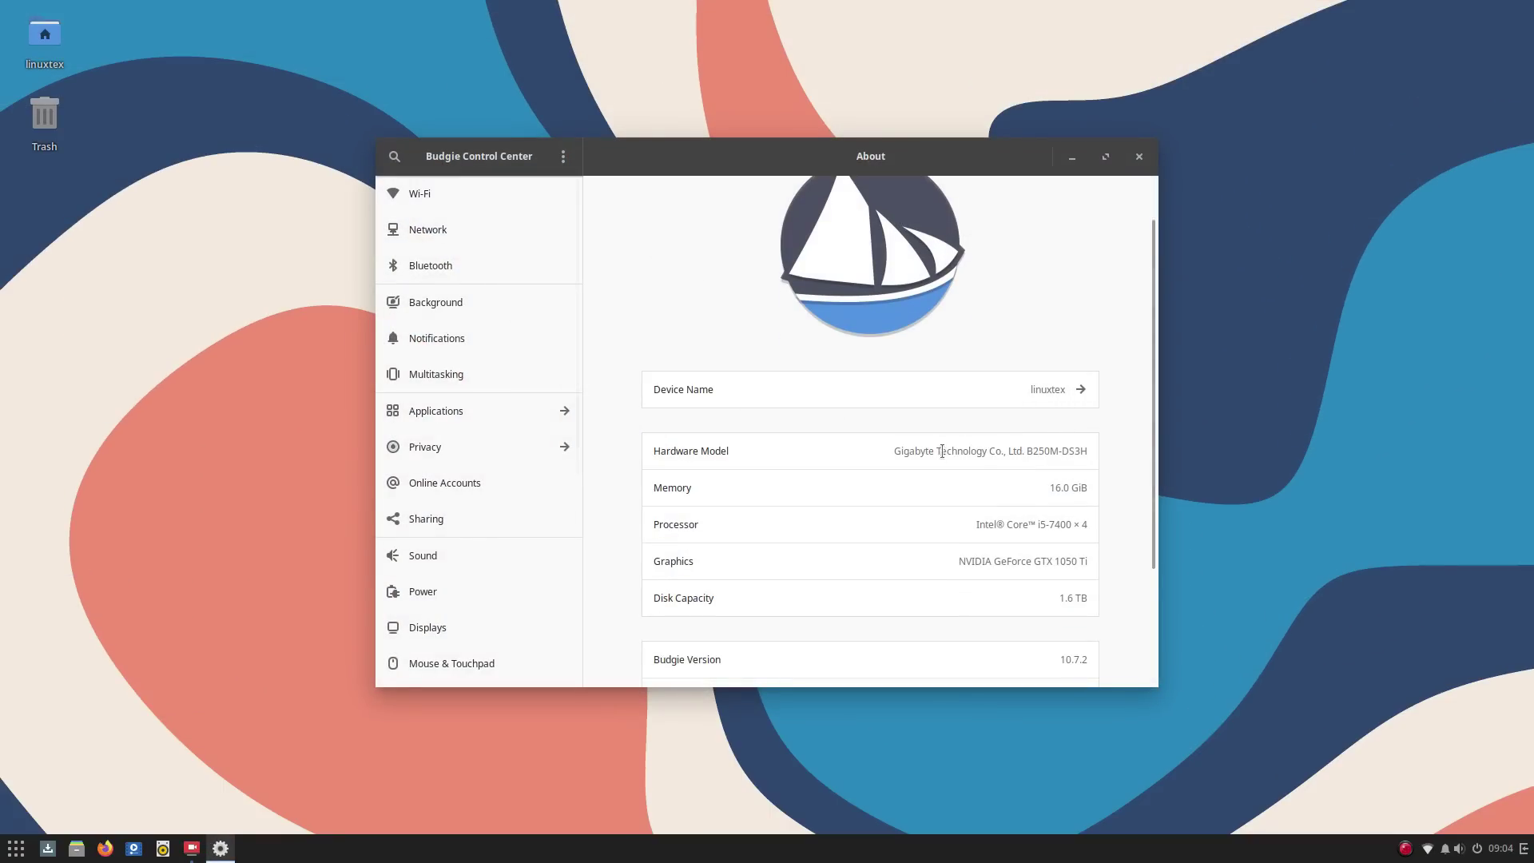
scroll(1014, 487, down, 1)
scroll(1071, 475, down, 2)
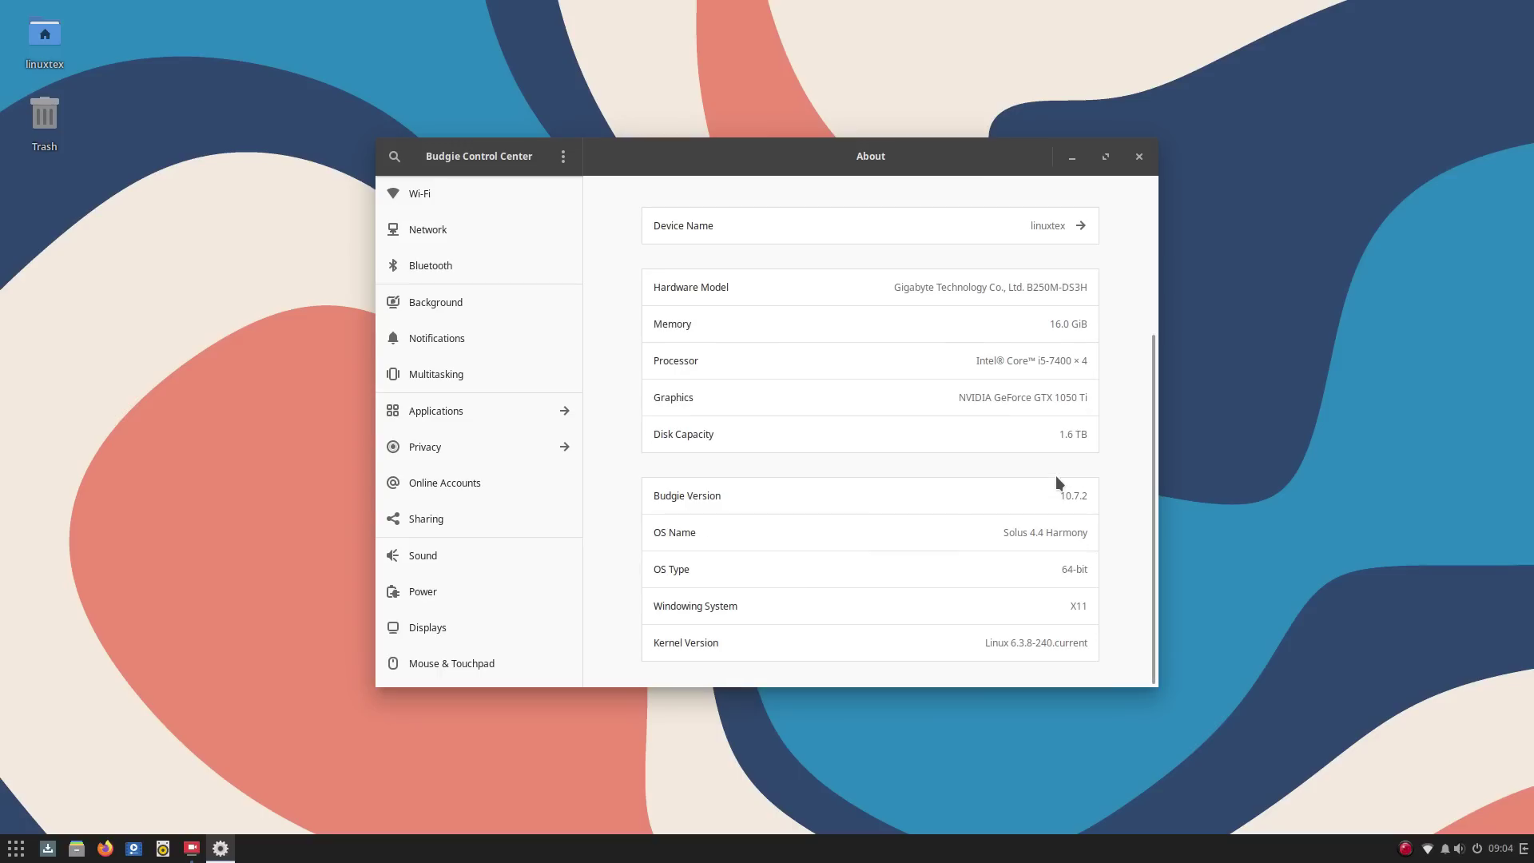
drag(1049, 525, 1048, 532)
double_click(1077, 496)
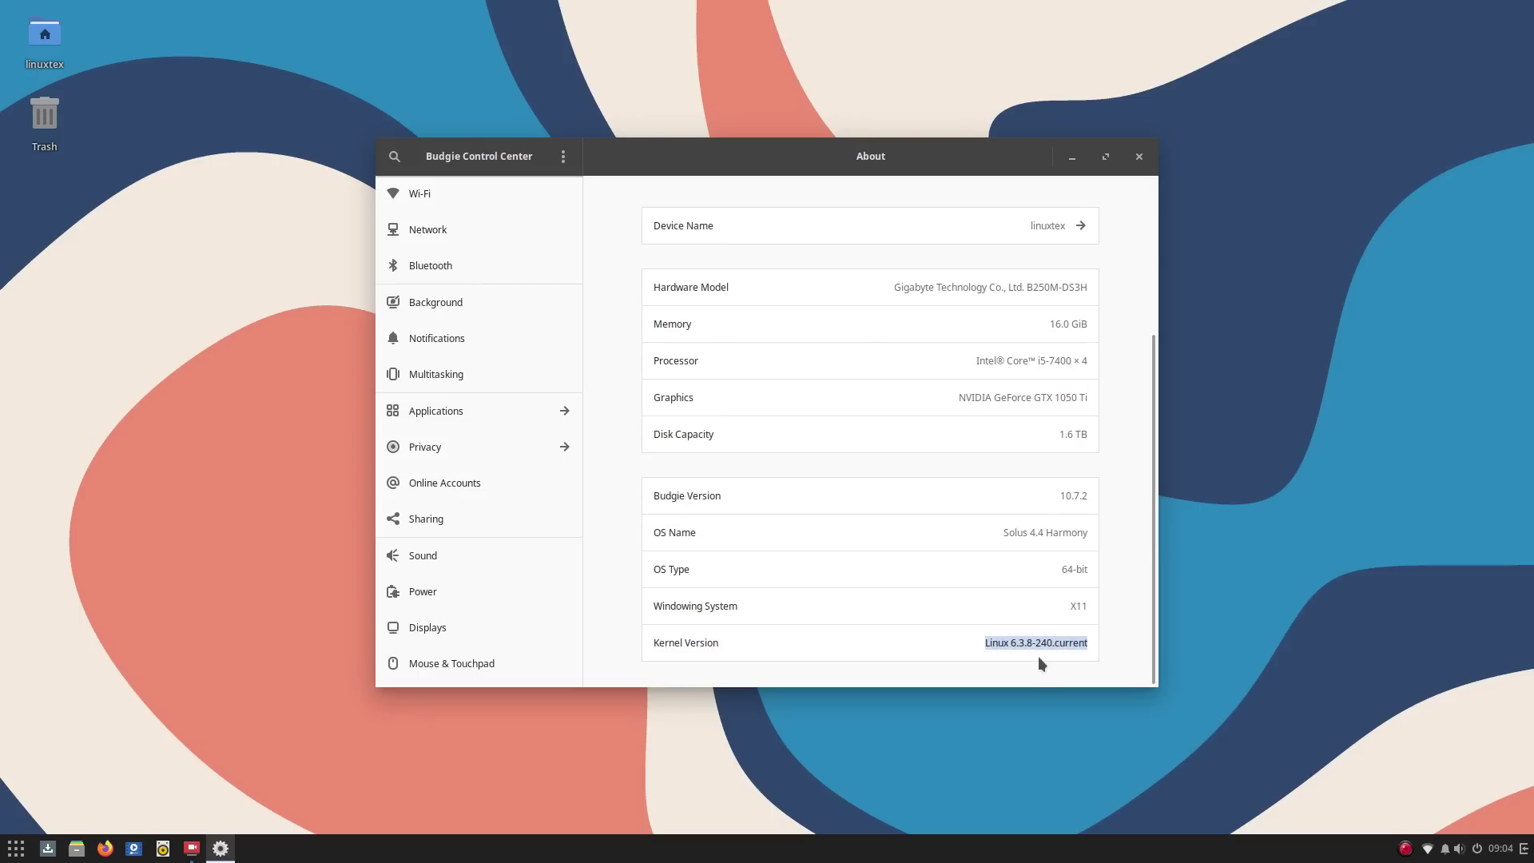
- Close Control Center and browse the Accessories, Graphics, Internet and All categories in the menu
click(1138, 156)
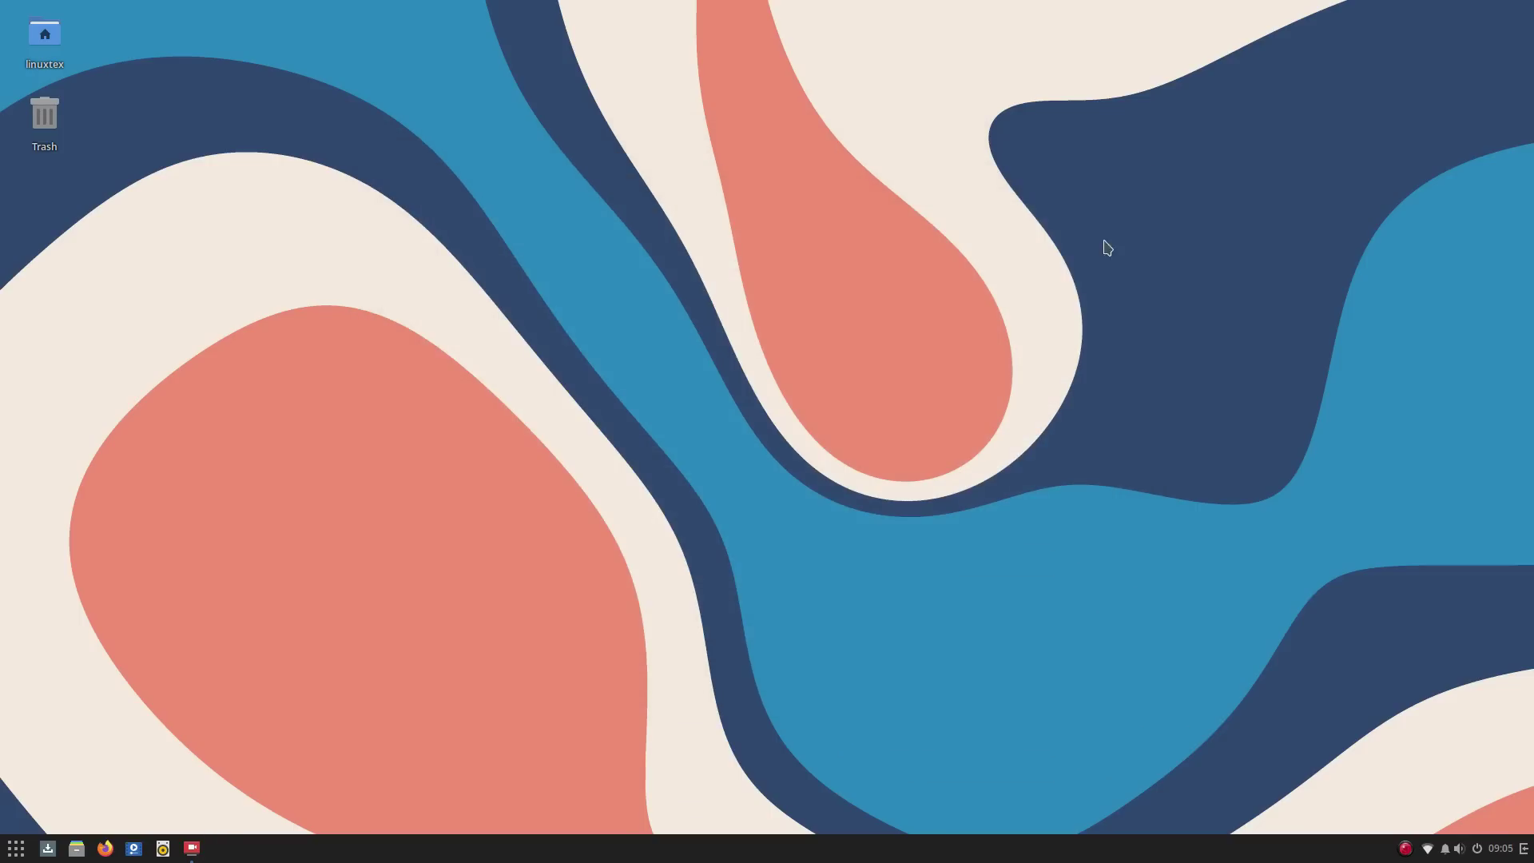
click(16, 848)
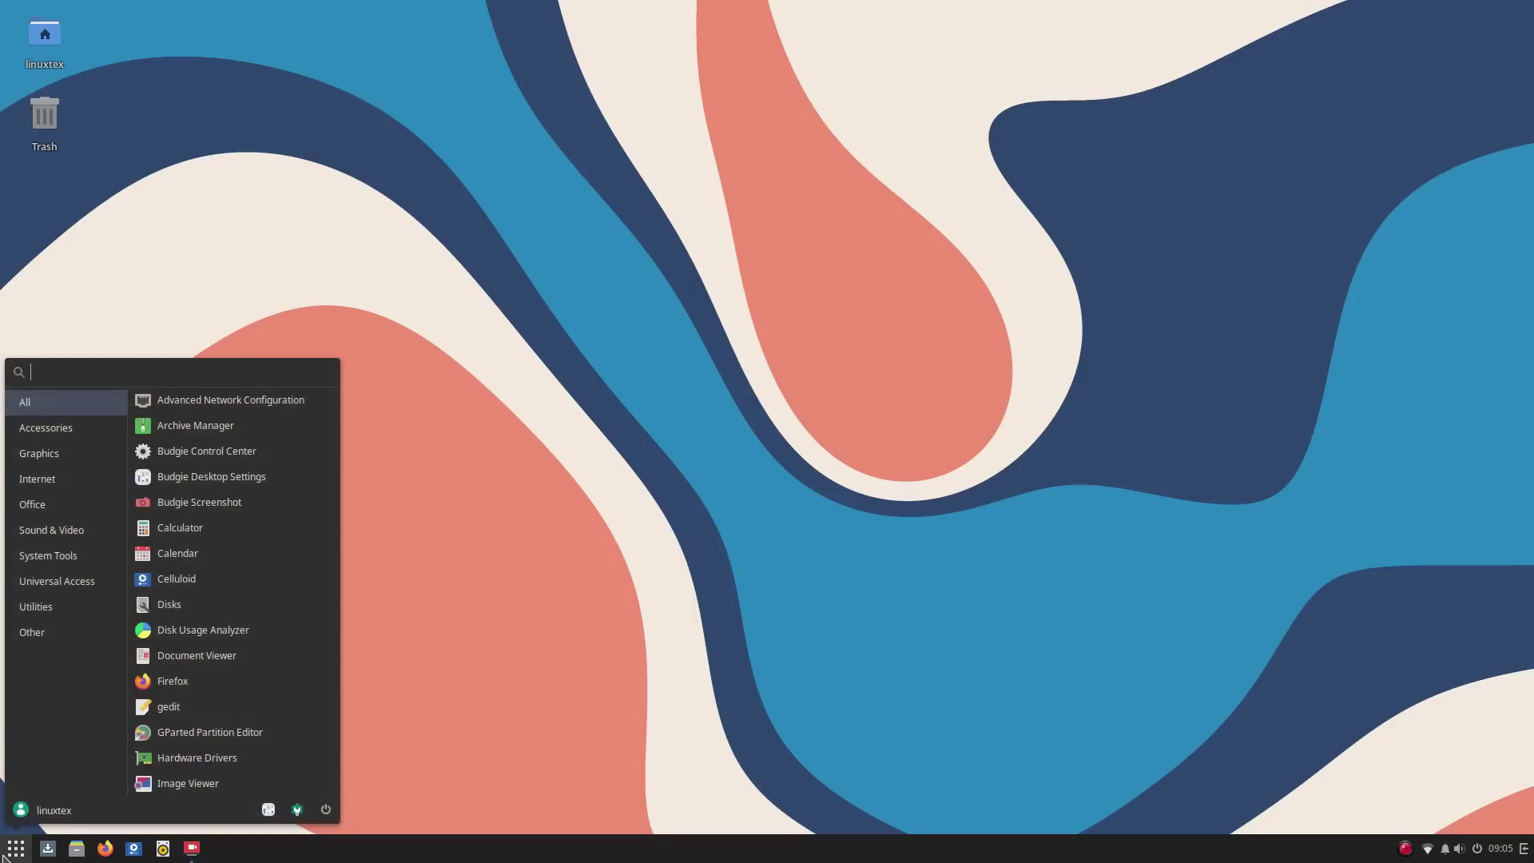
click(33, 435)
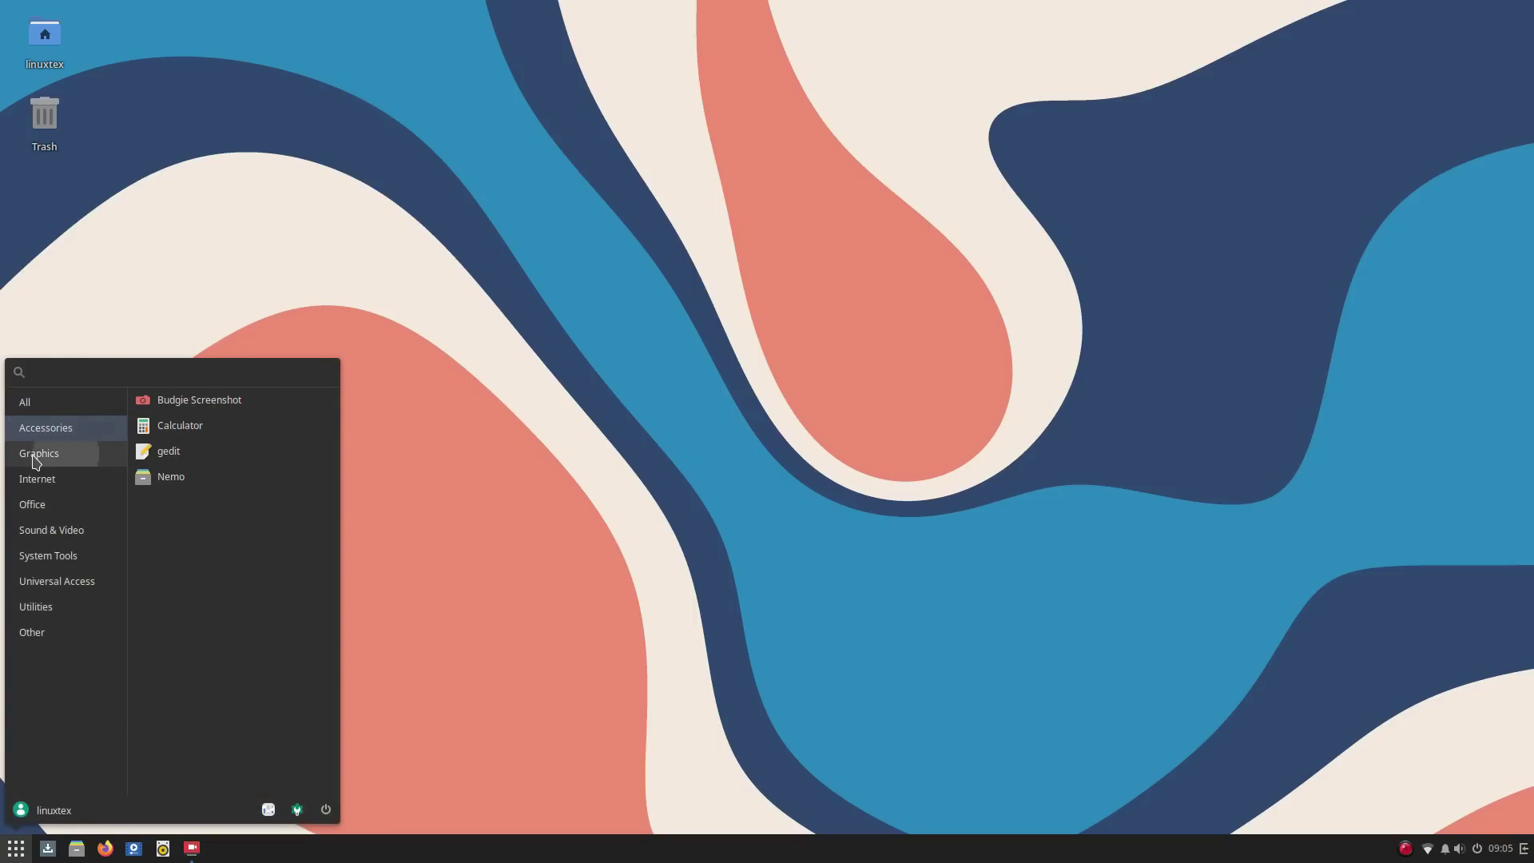
click(38, 454)
click(37, 479)
click(25, 402)
scroll(228, 496, down, 5)
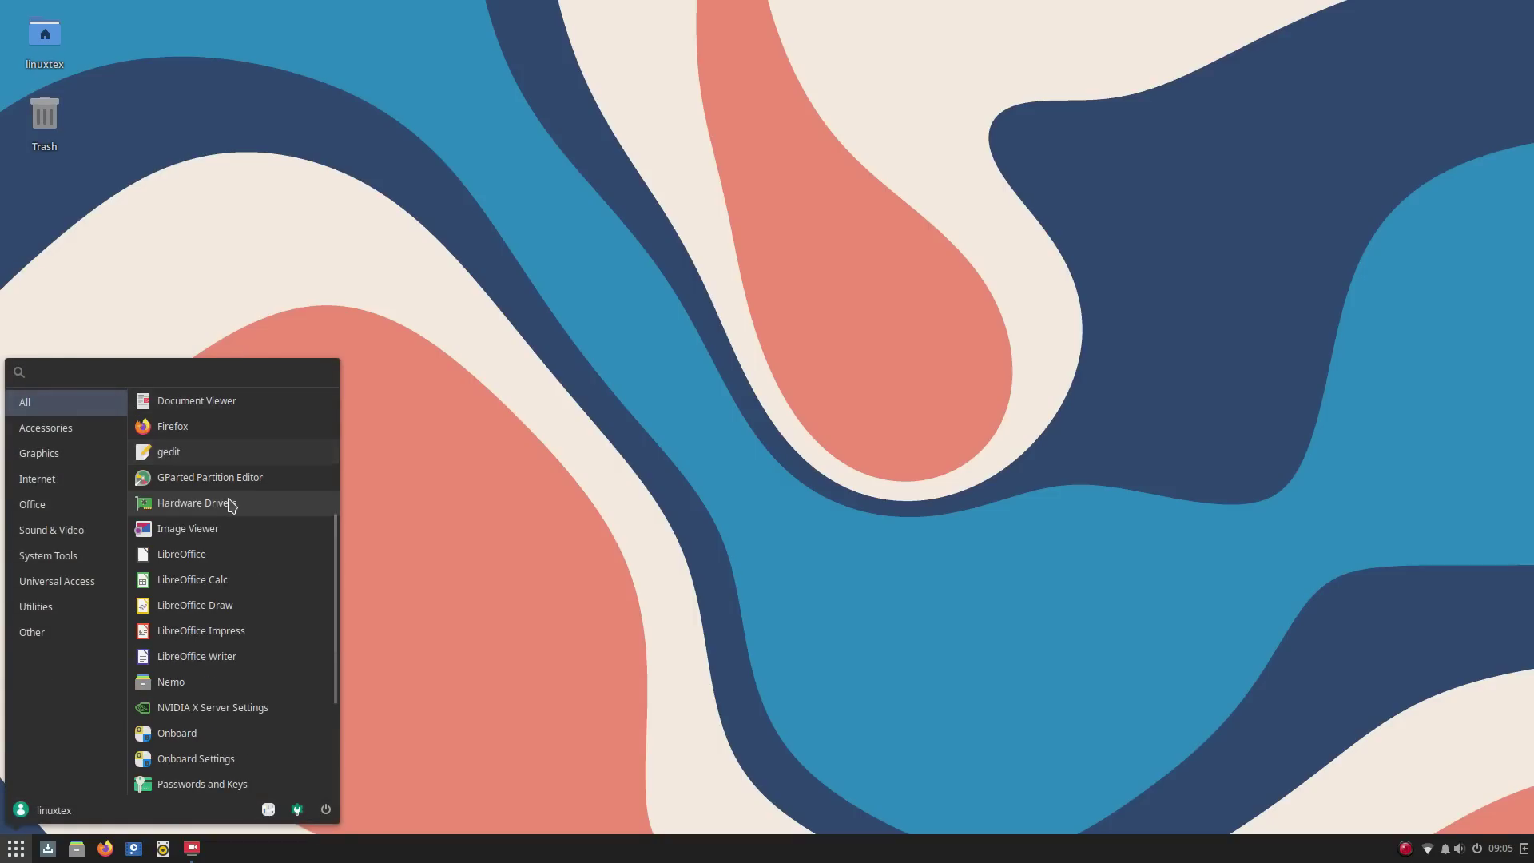
scroll(227, 483, up, 5)
- Browse the Office, Sound & Video, System Tools, Universal Access, Utilities and Other categories, then close the menu
click(58, 505)
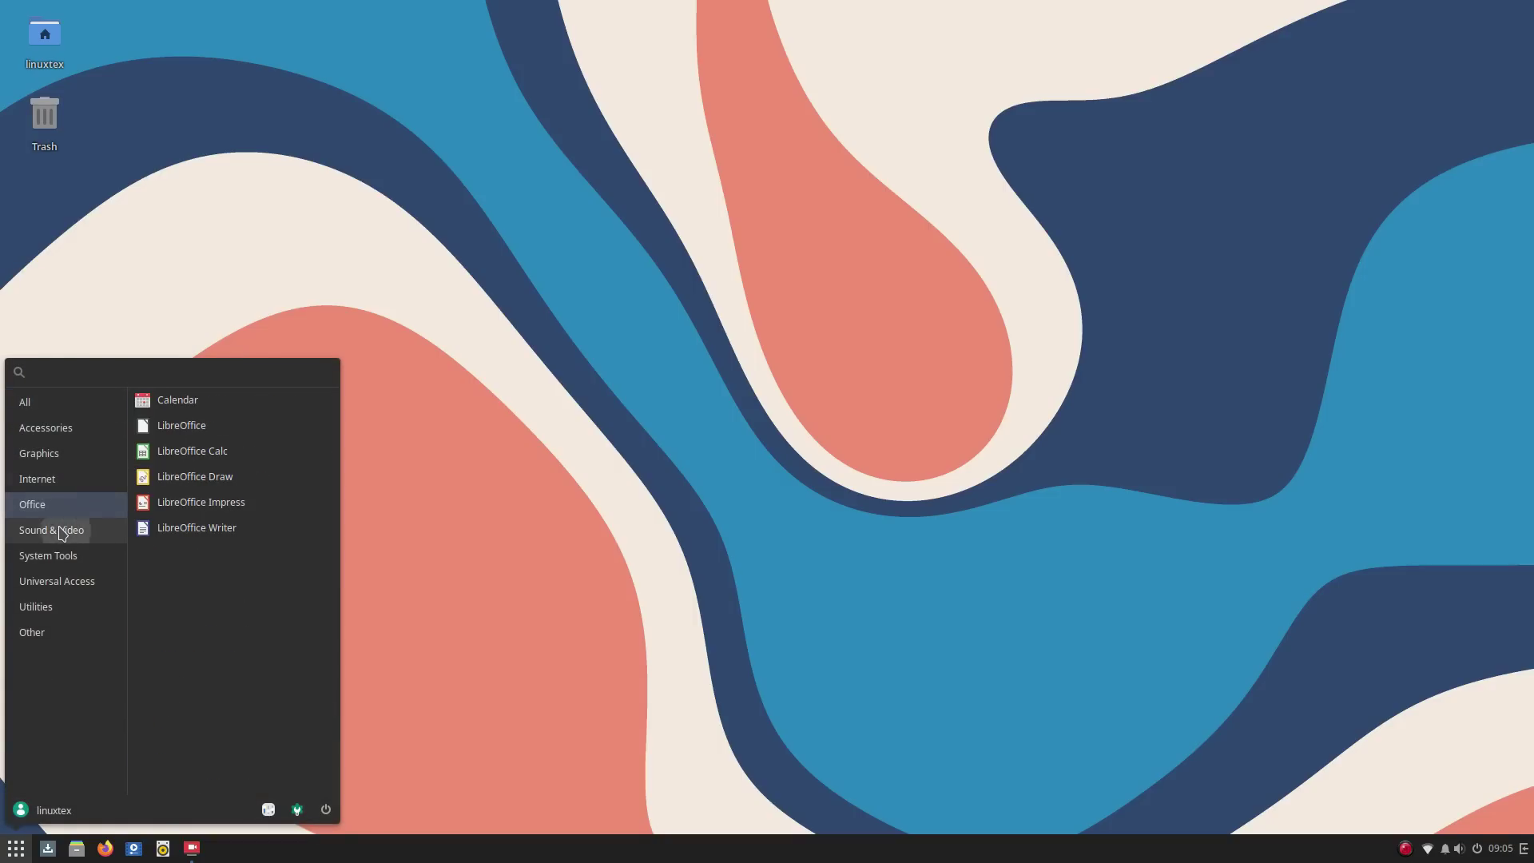
click(57, 531)
click(64, 562)
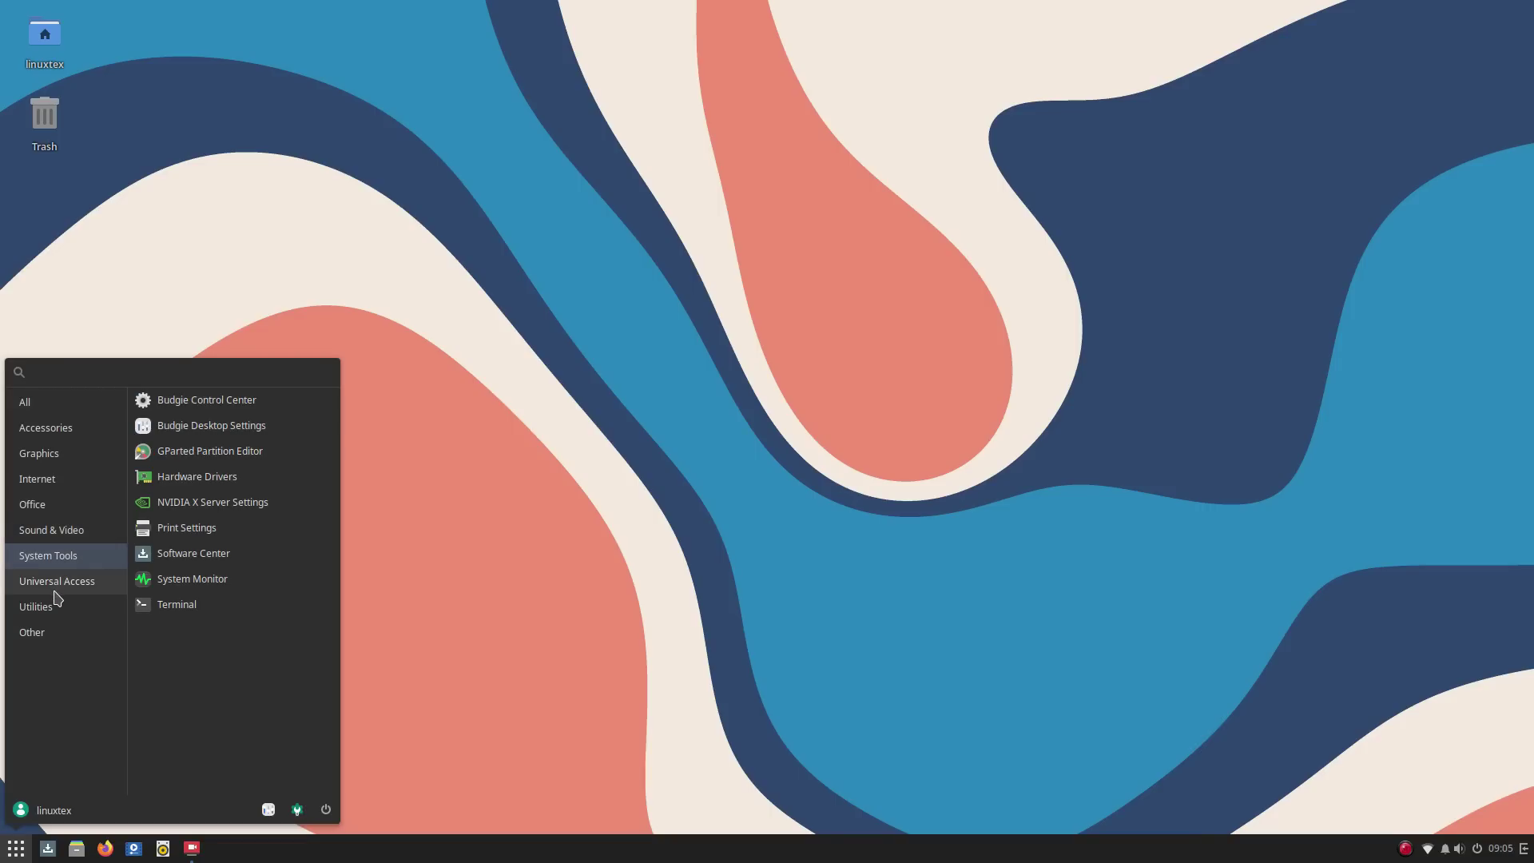
click(57, 588)
click(54, 612)
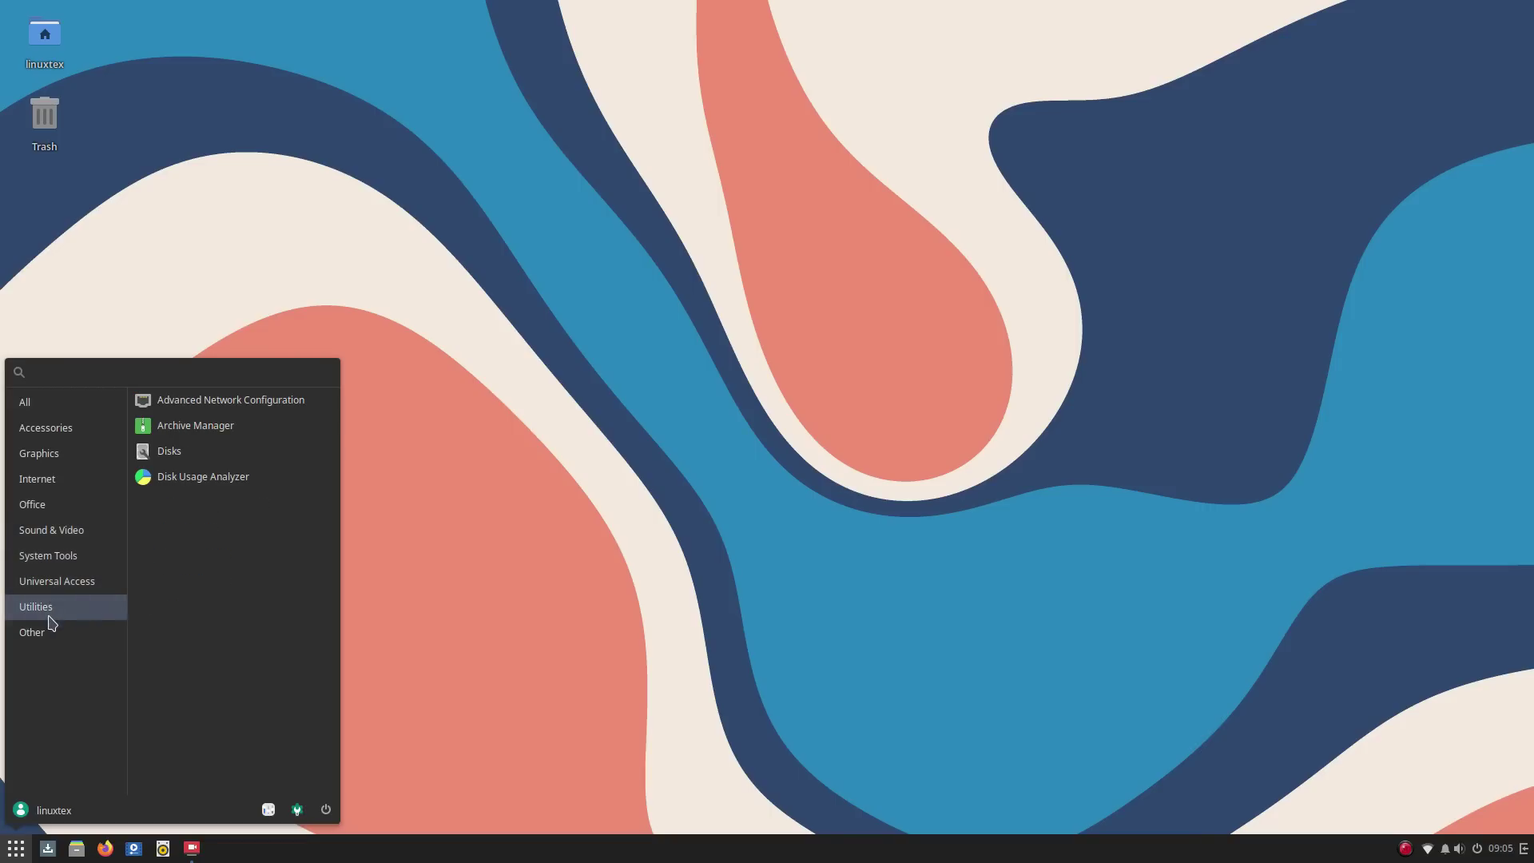
click(48, 634)
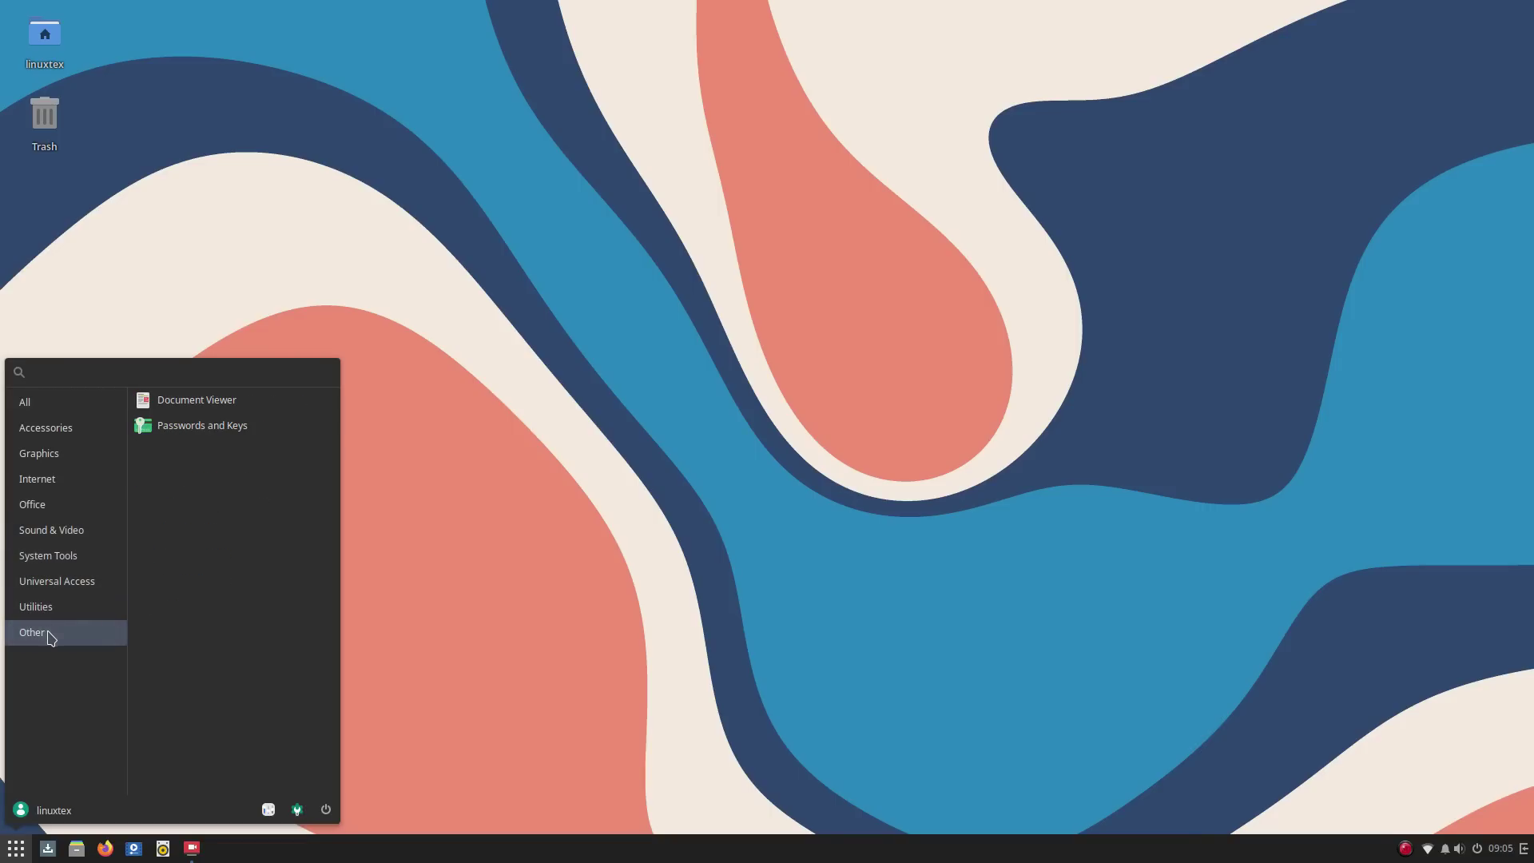
click(28, 396)
click(338, 225)
- Search the application menu for 'firef' and then 'nvidi', closing it after each
key(super)
text(firef)
key(Return)
key(super)
text(nvidi)
key(Return)
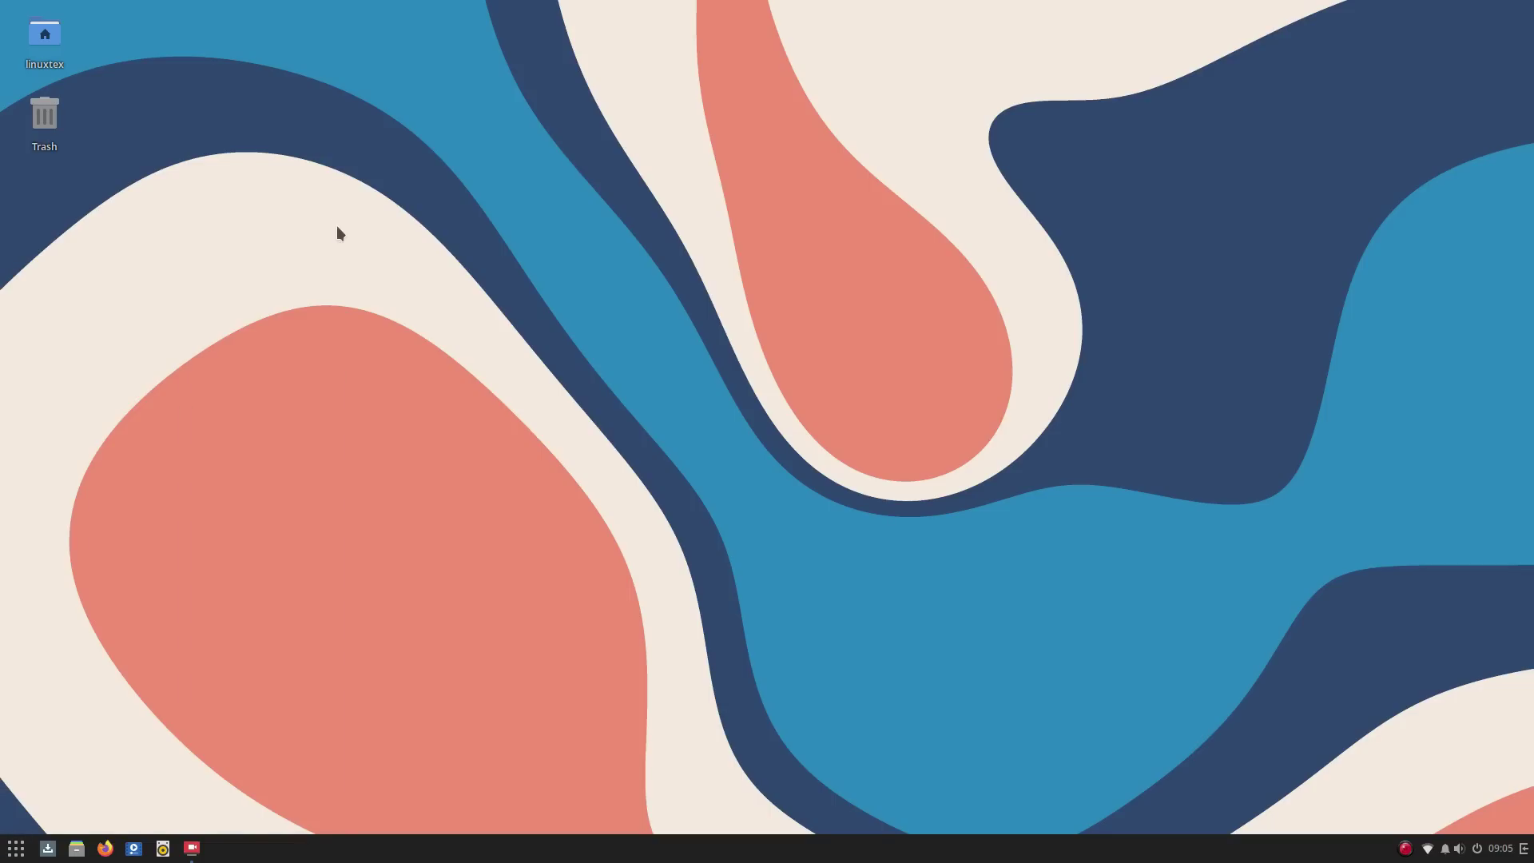
- In Raven, collapse and expand the calendar and raise the output volume slightly
mouse_move(1533, 521)
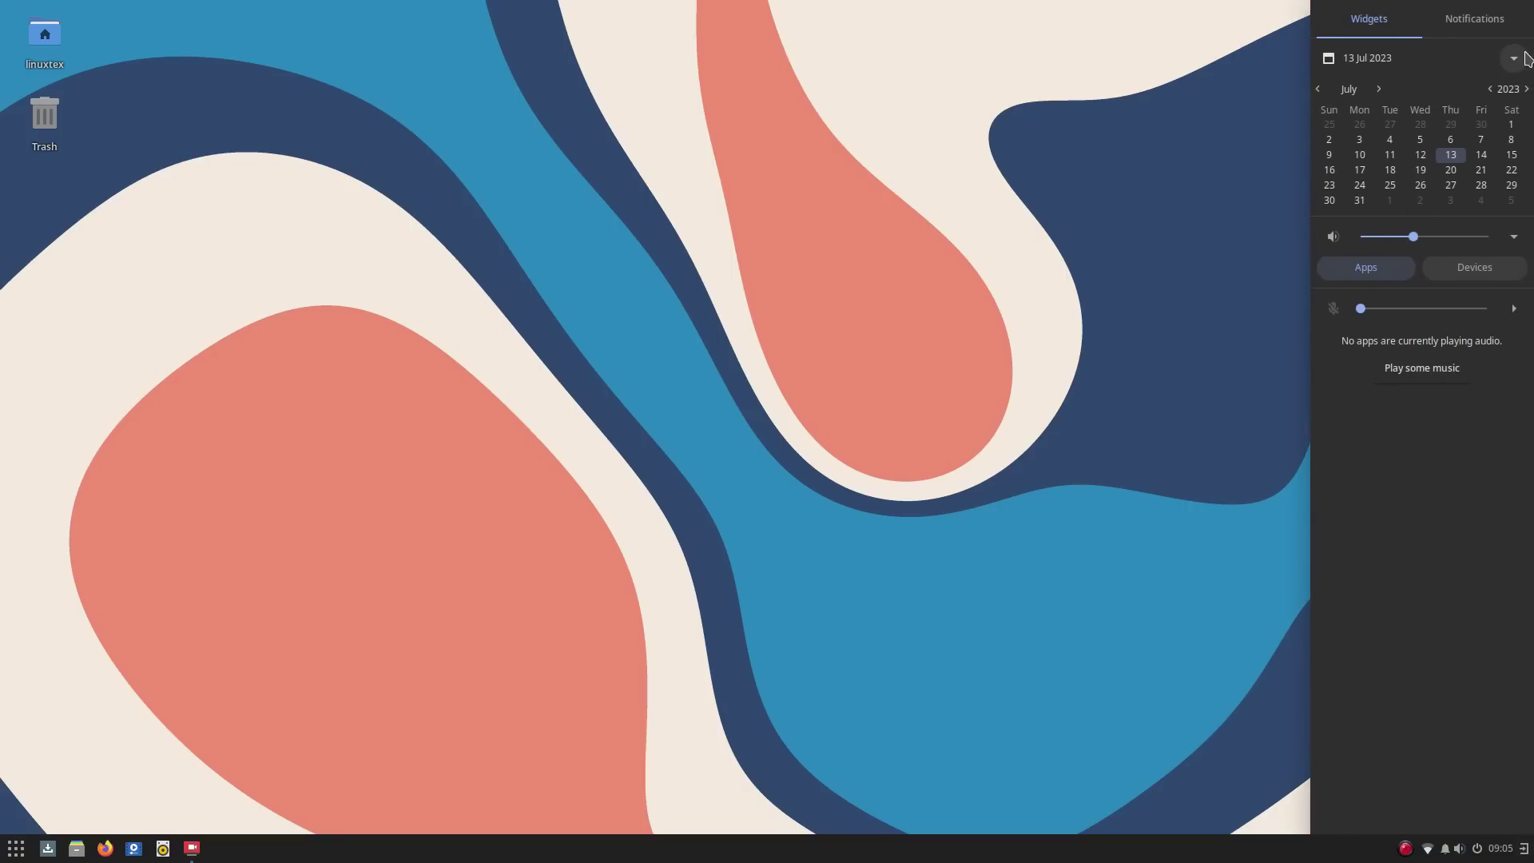
click(1514, 59)
click(1517, 62)
drag(1407, 238, 1446, 240)
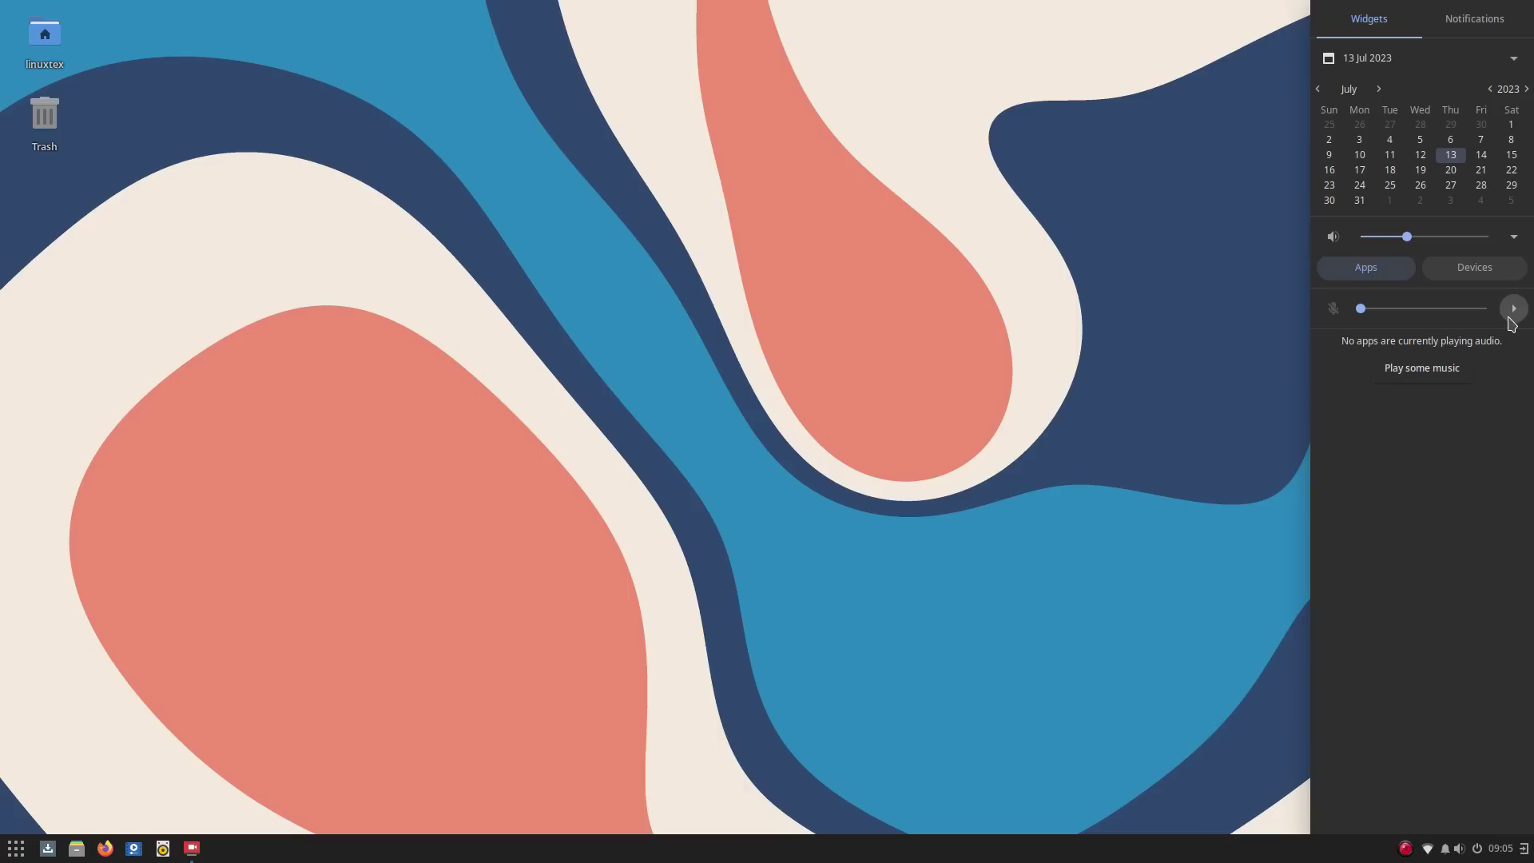
- Switch Raven to Notifications and back to widgets, then close it
click(1482, 18)
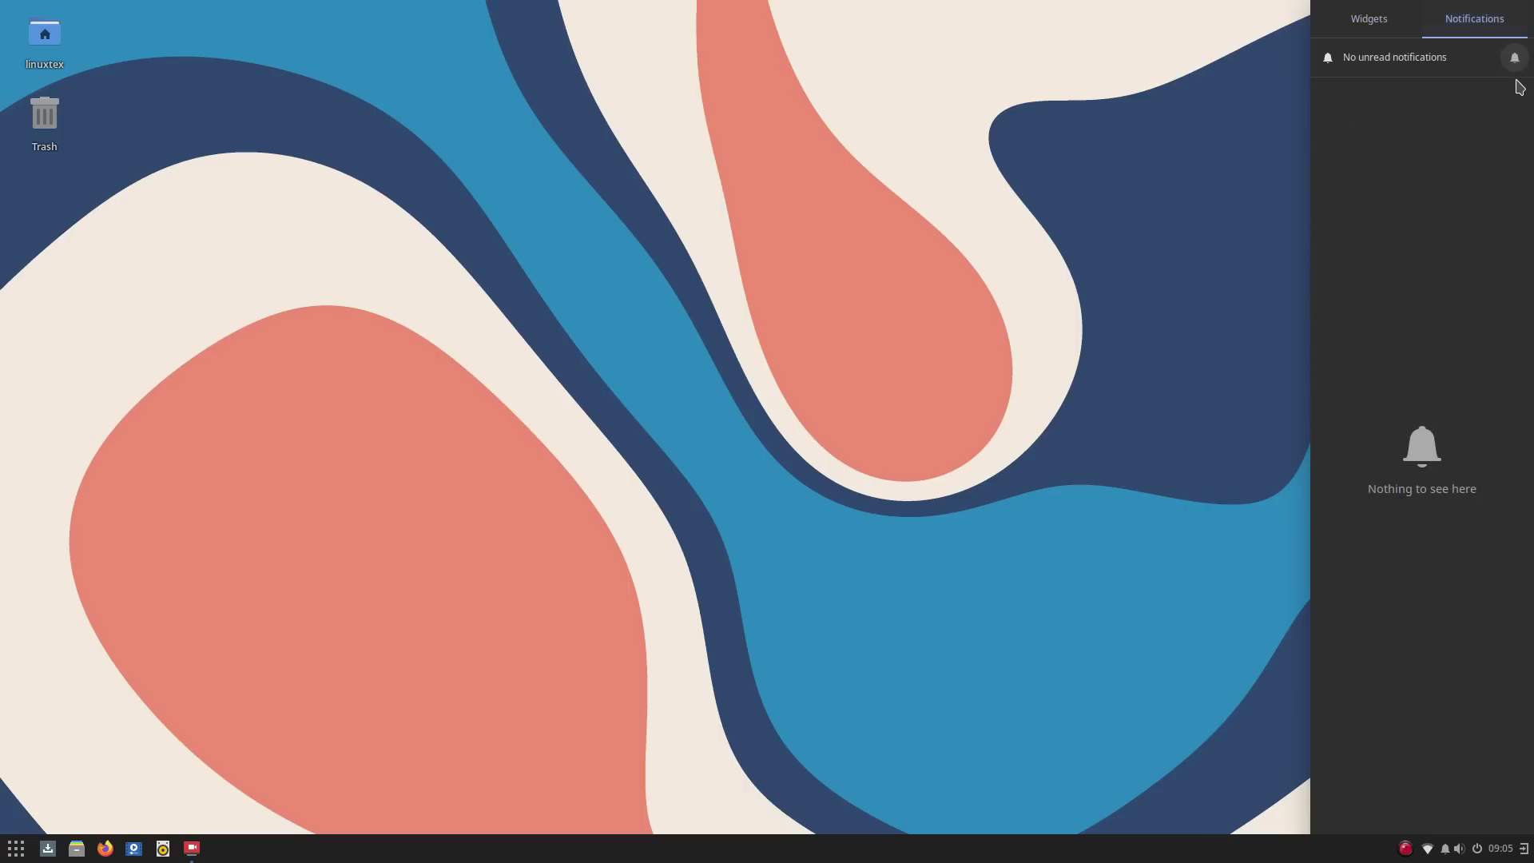
click(1414, 28)
click(1261, 158)
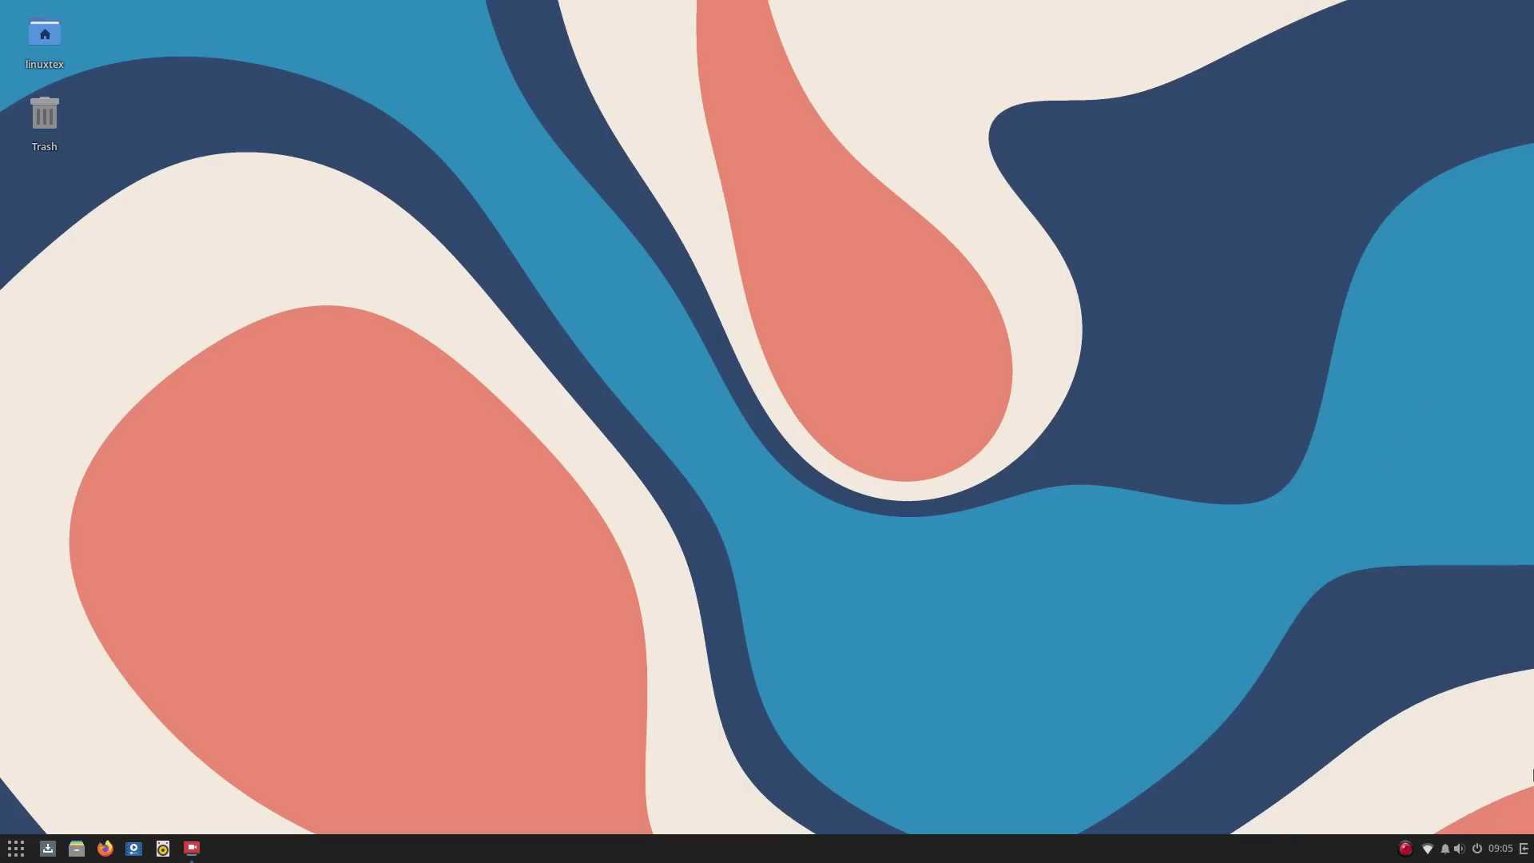
click(1525, 850)
click(1525, 851)
- Open and dismiss the power options, then open the volume popup
click(1479, 850)
click(490, 584)
click(1458, 852)
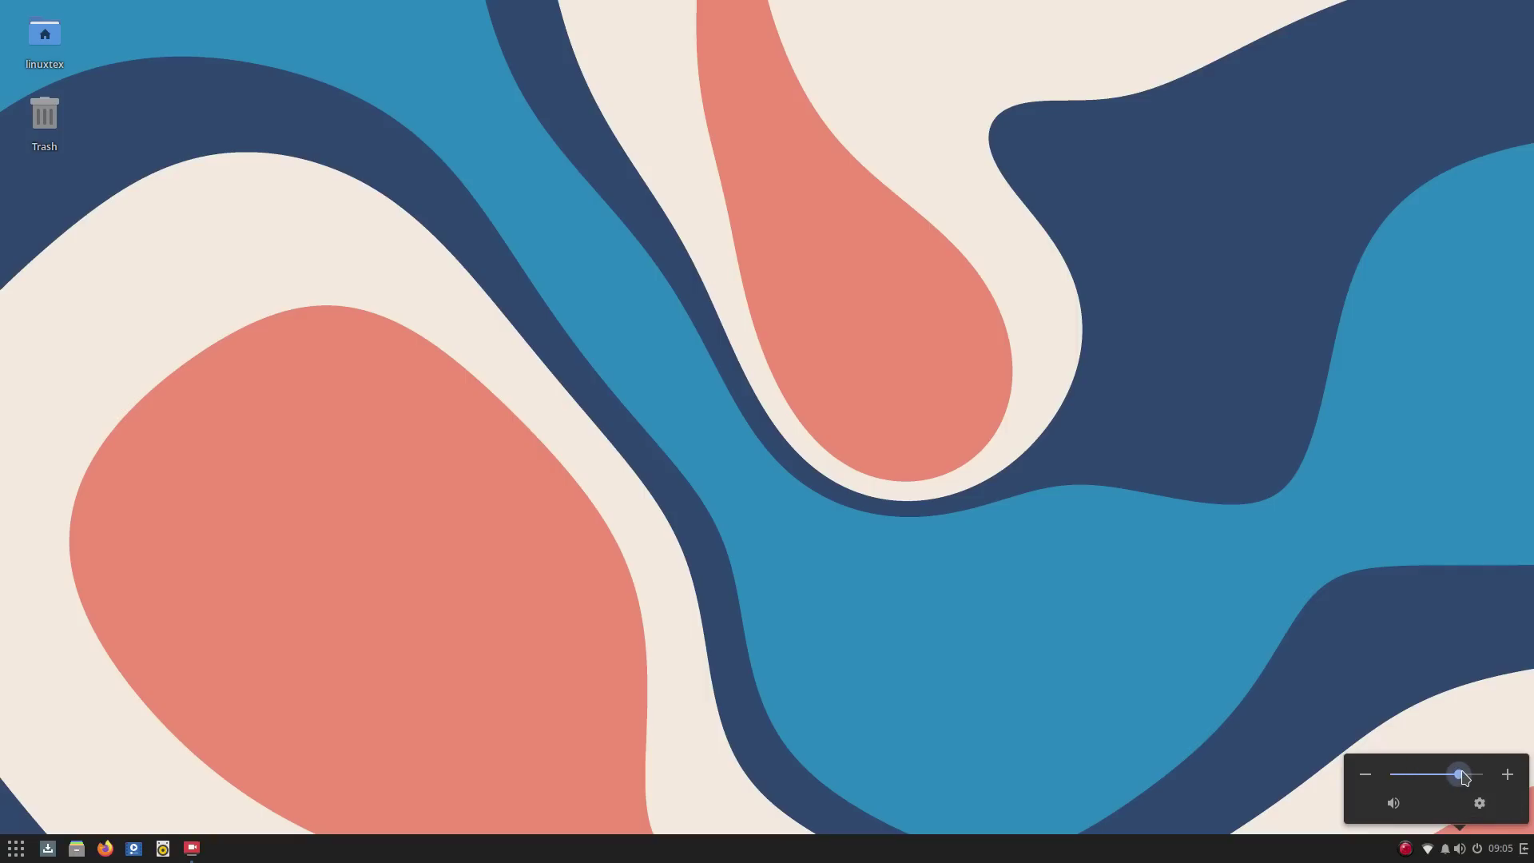
- Toggle the notifications panel twice, then open and close the network menu
click(1447, 853)
click(1448, 852)
click(1448, 853)
click(1448, 853)
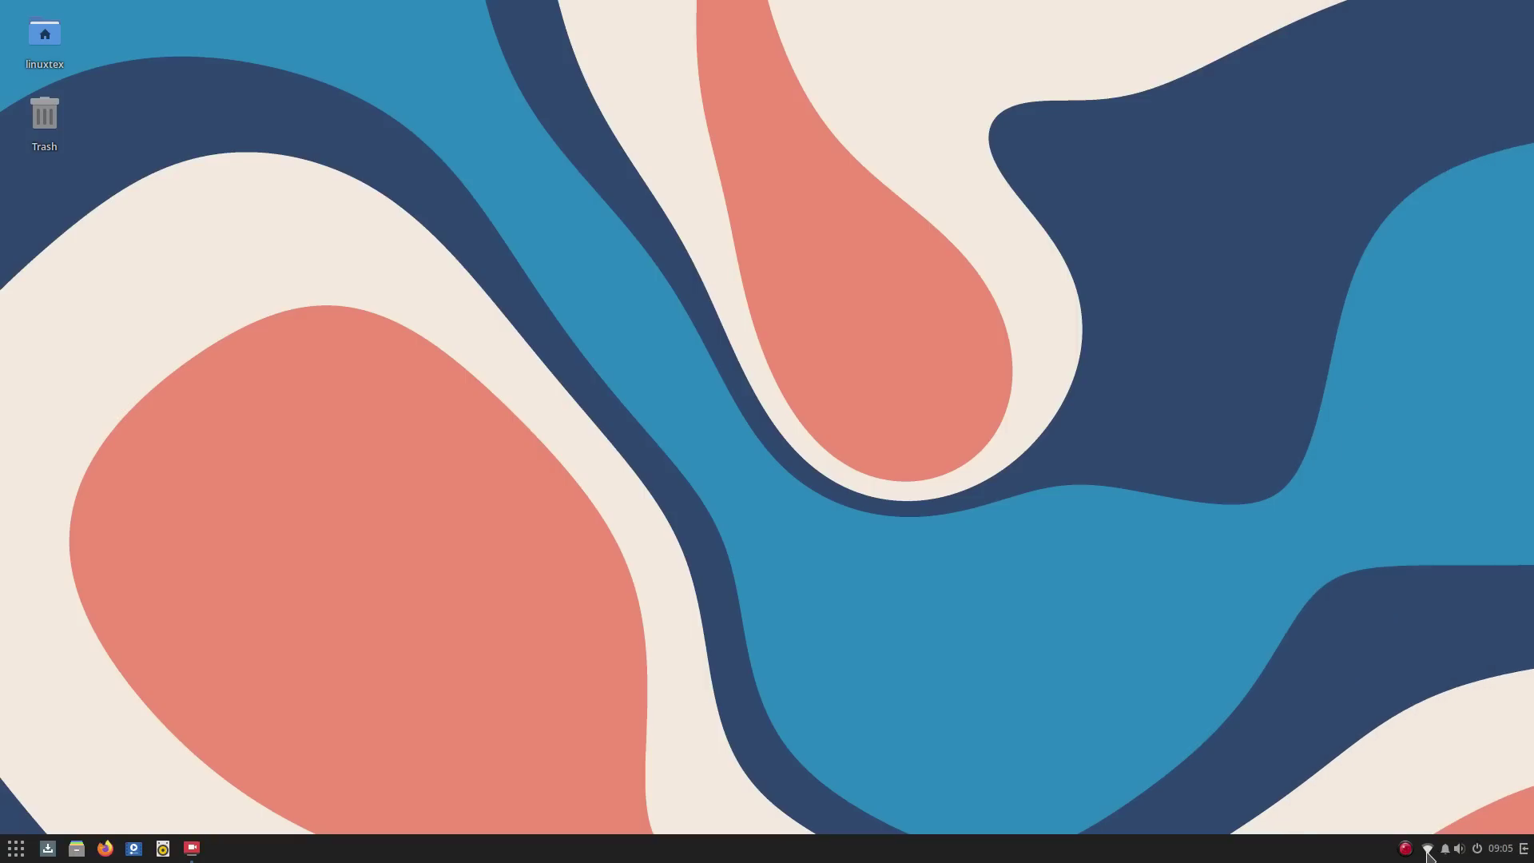
click(1428, 852)
click(857, 526)
- Open the Home folder in Nemo, maximize the window, then restore and centre it
click(76, 848)
drag(438, 143, 727, 112)
double_click(728, 111)
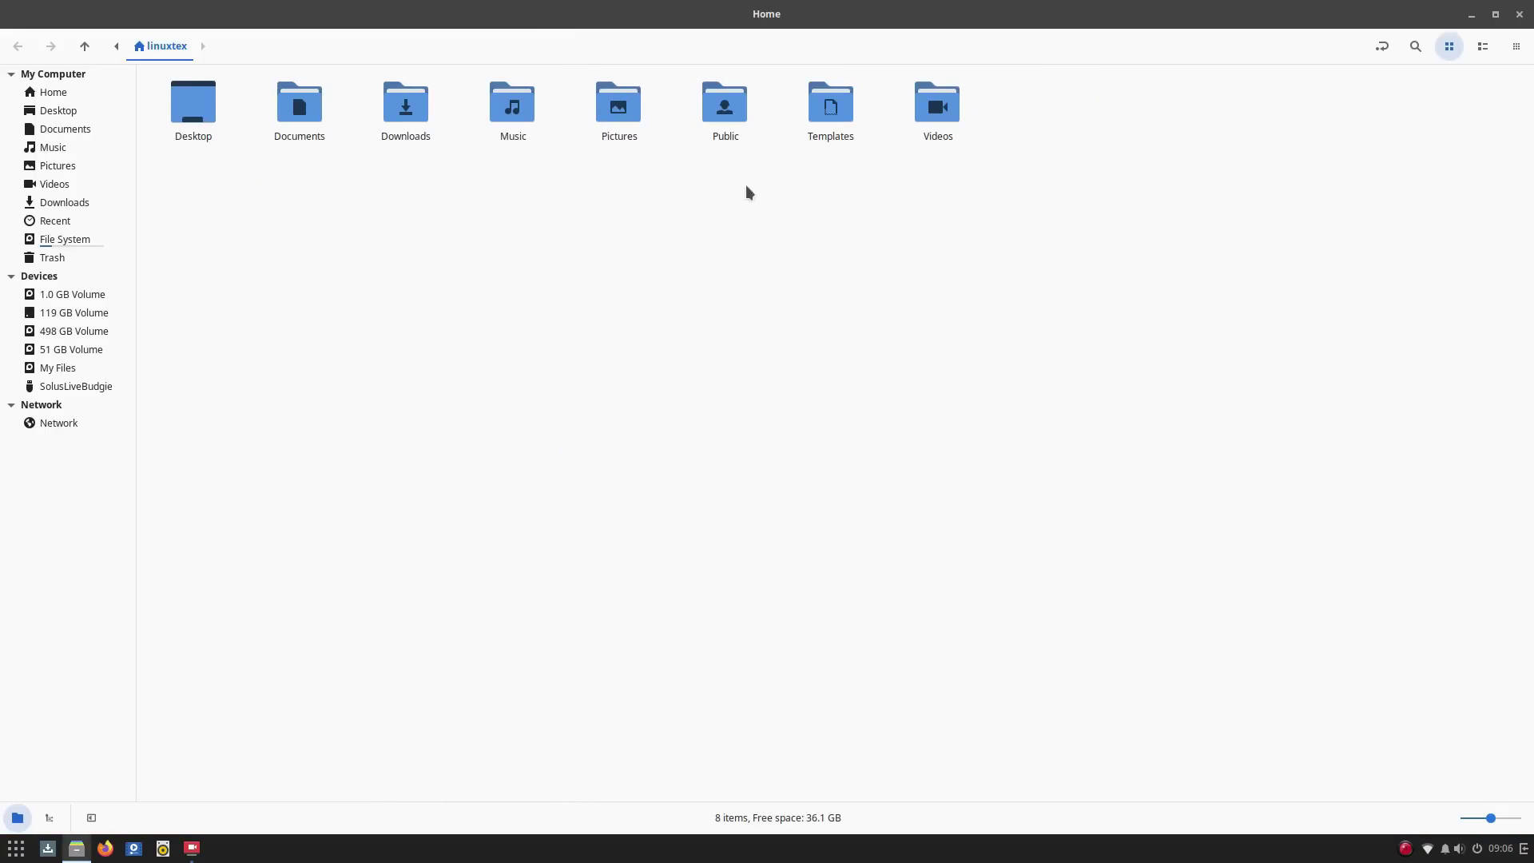
drag(791, 15, 688, 205)
- Browse the Desktop, Documents, Music and Pictures folders
click(441, 312)
click(439, 320)
click(430, 343)
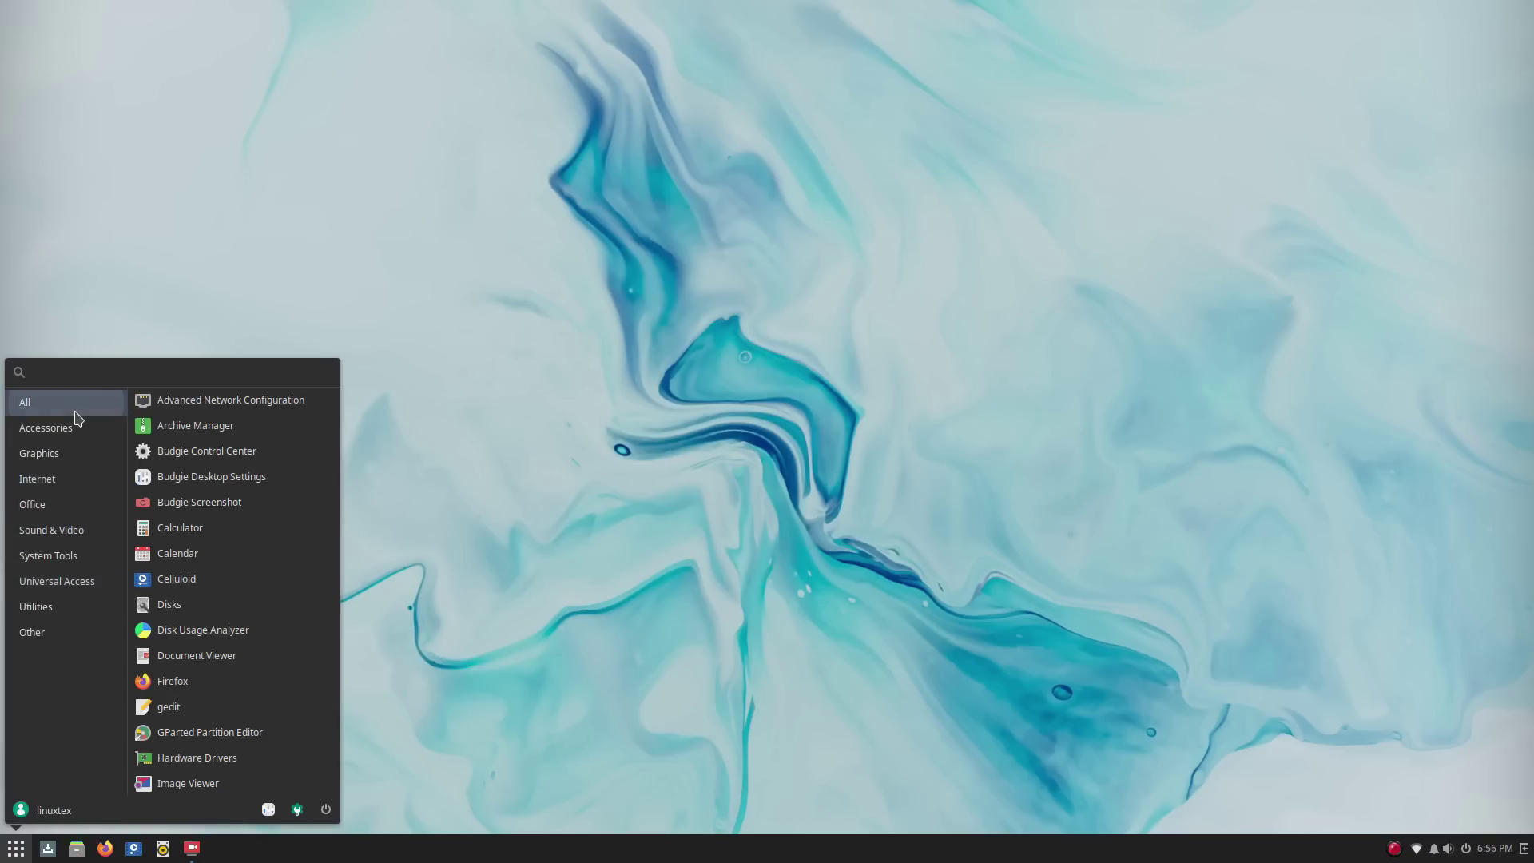
- Close the application menu, then open Raven and switch between notifications and widgets
scroll(245, 516, down, 3)
scroll(246, 514, down, 3)
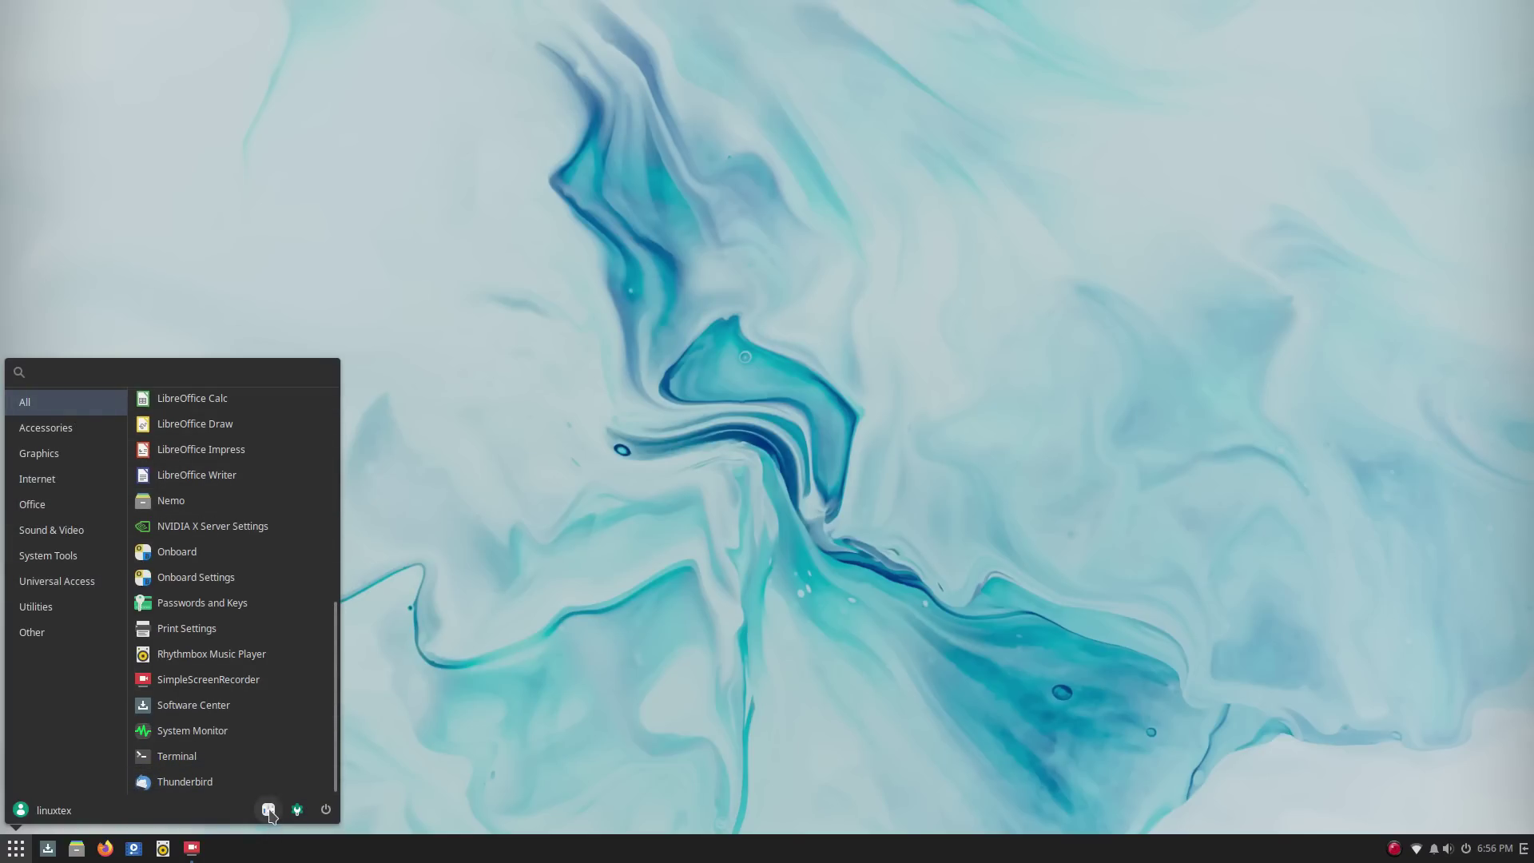
click(736, 557)
click(1523, 848)
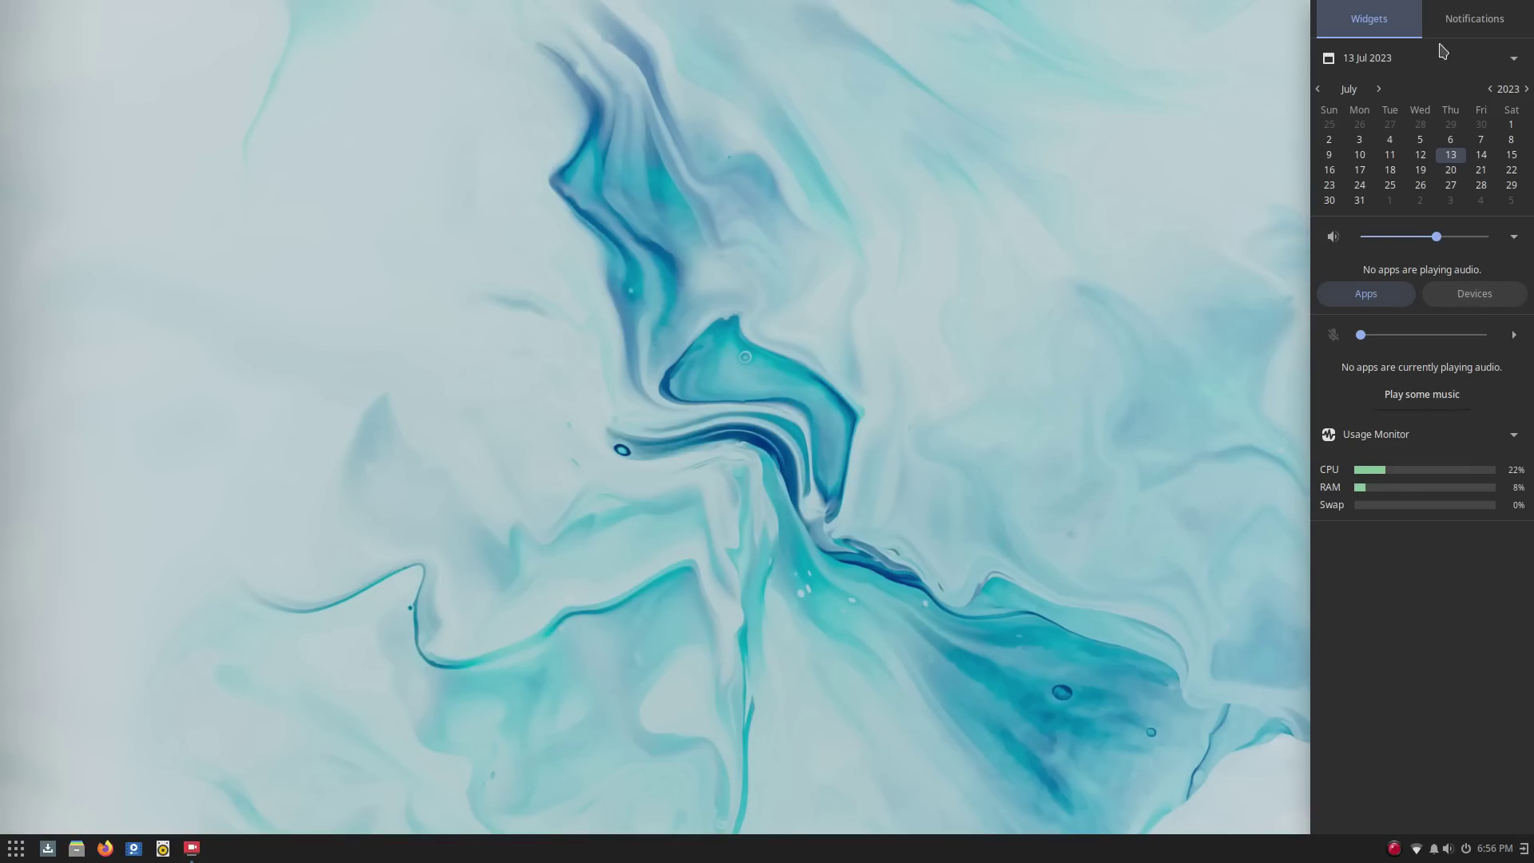
click(1471, 20)
click(1370, 18)
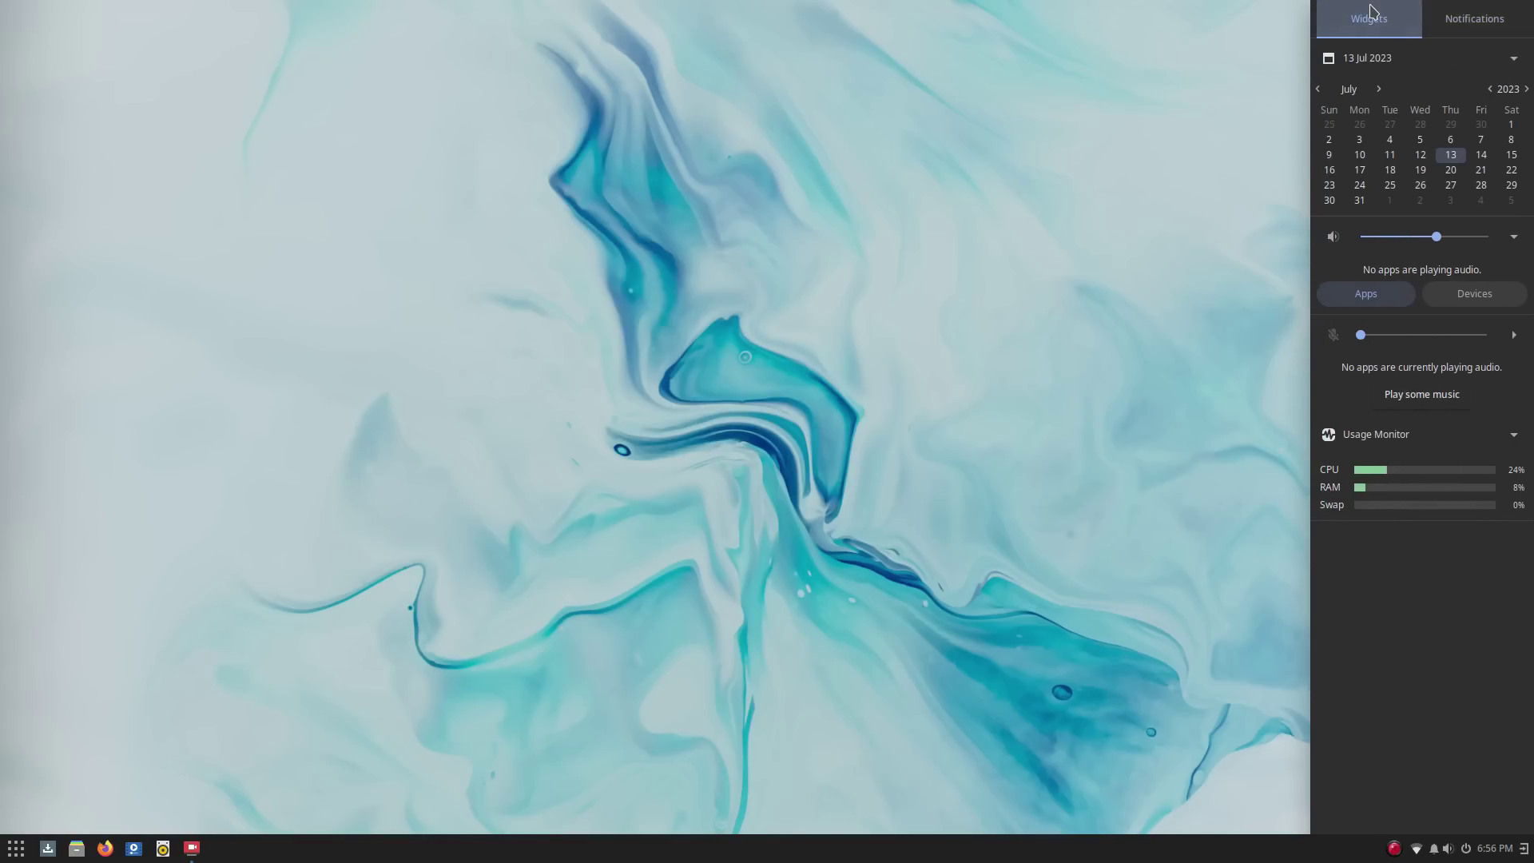
- Launch Rhythmbox from Raven and play the WUVT-FM 90.7 radio station
click(1423, 395)
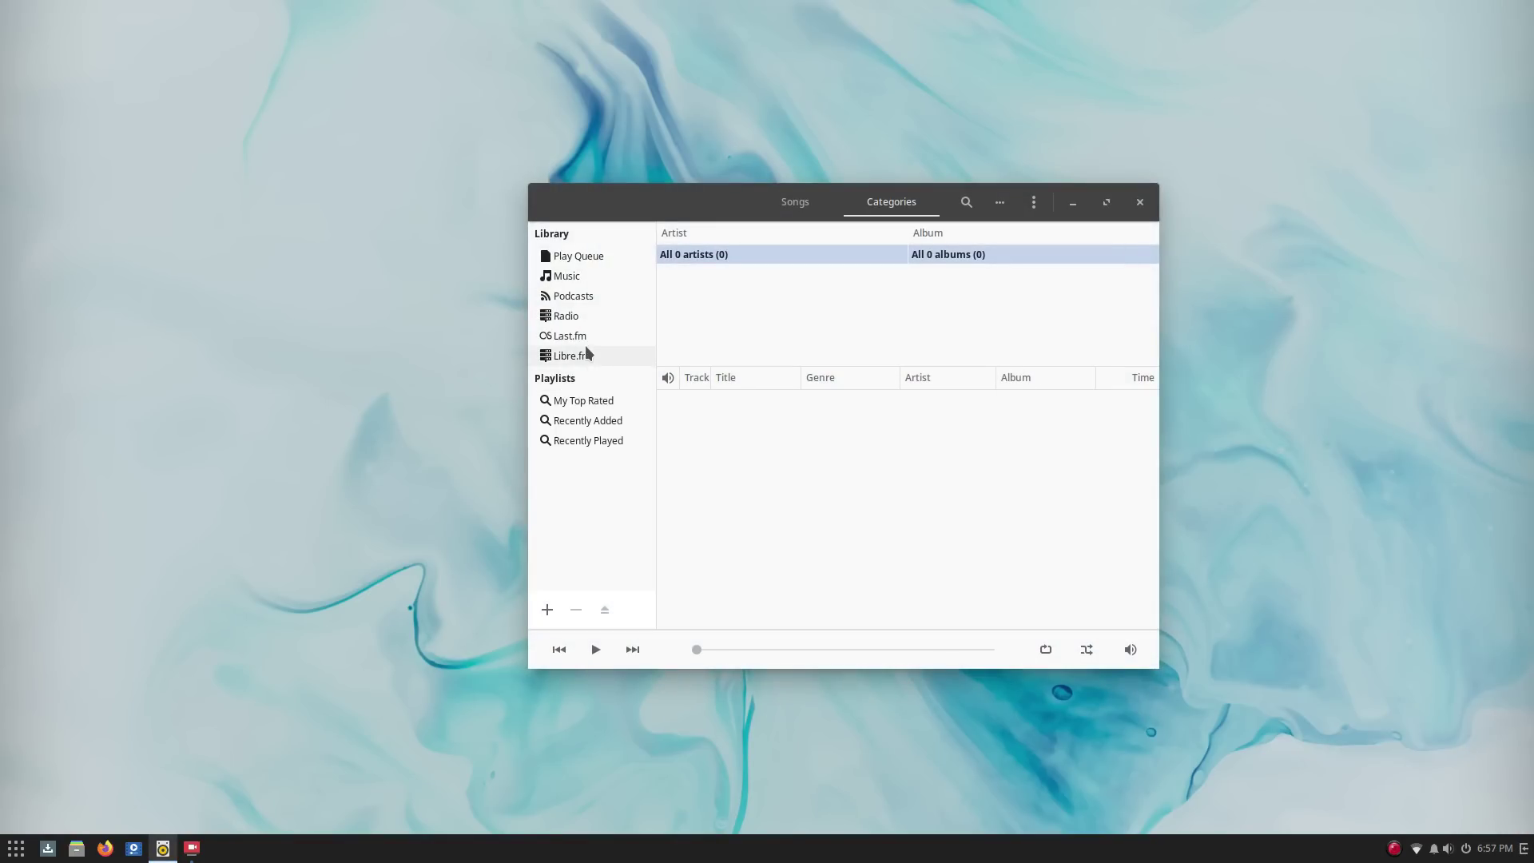
click(584, 317)
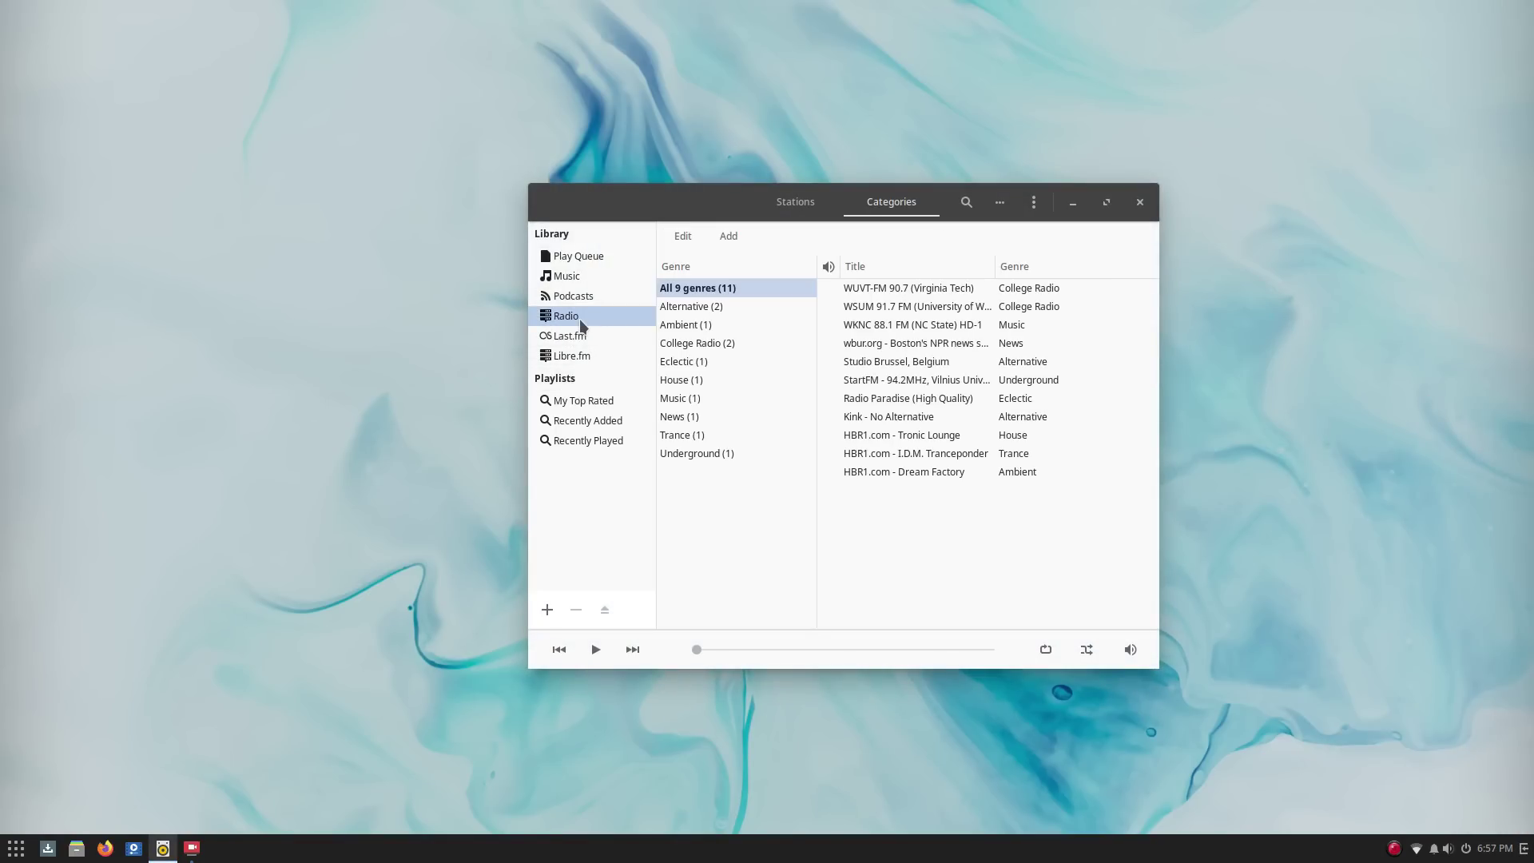
double_click(957, 292)
- Check the now-playing widget, reposition Rhythmbox and open the Home folder in Nemo
click(1523, 848)
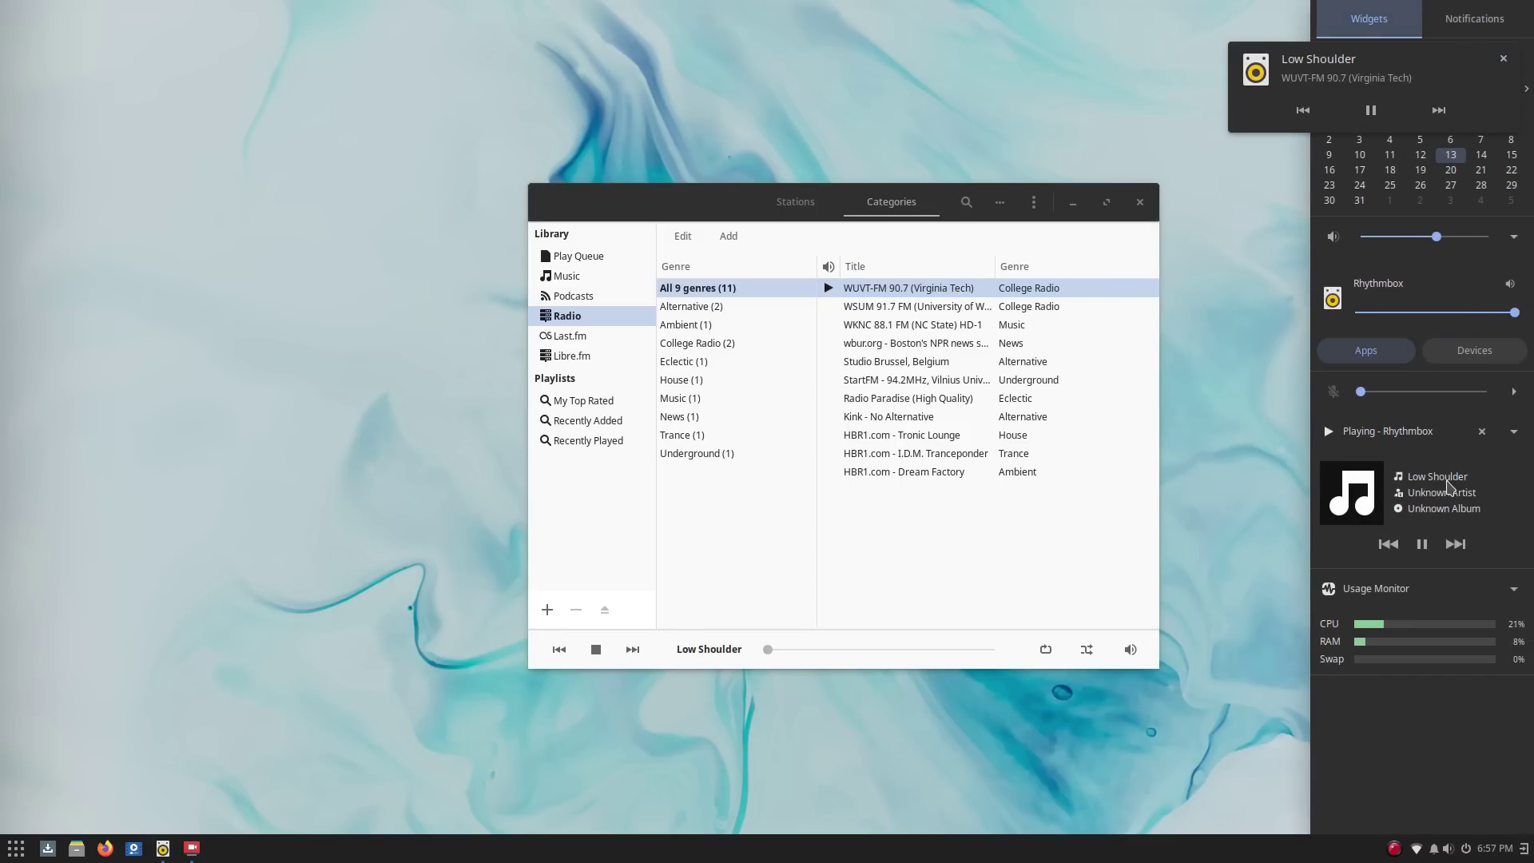
click(1156, 501)
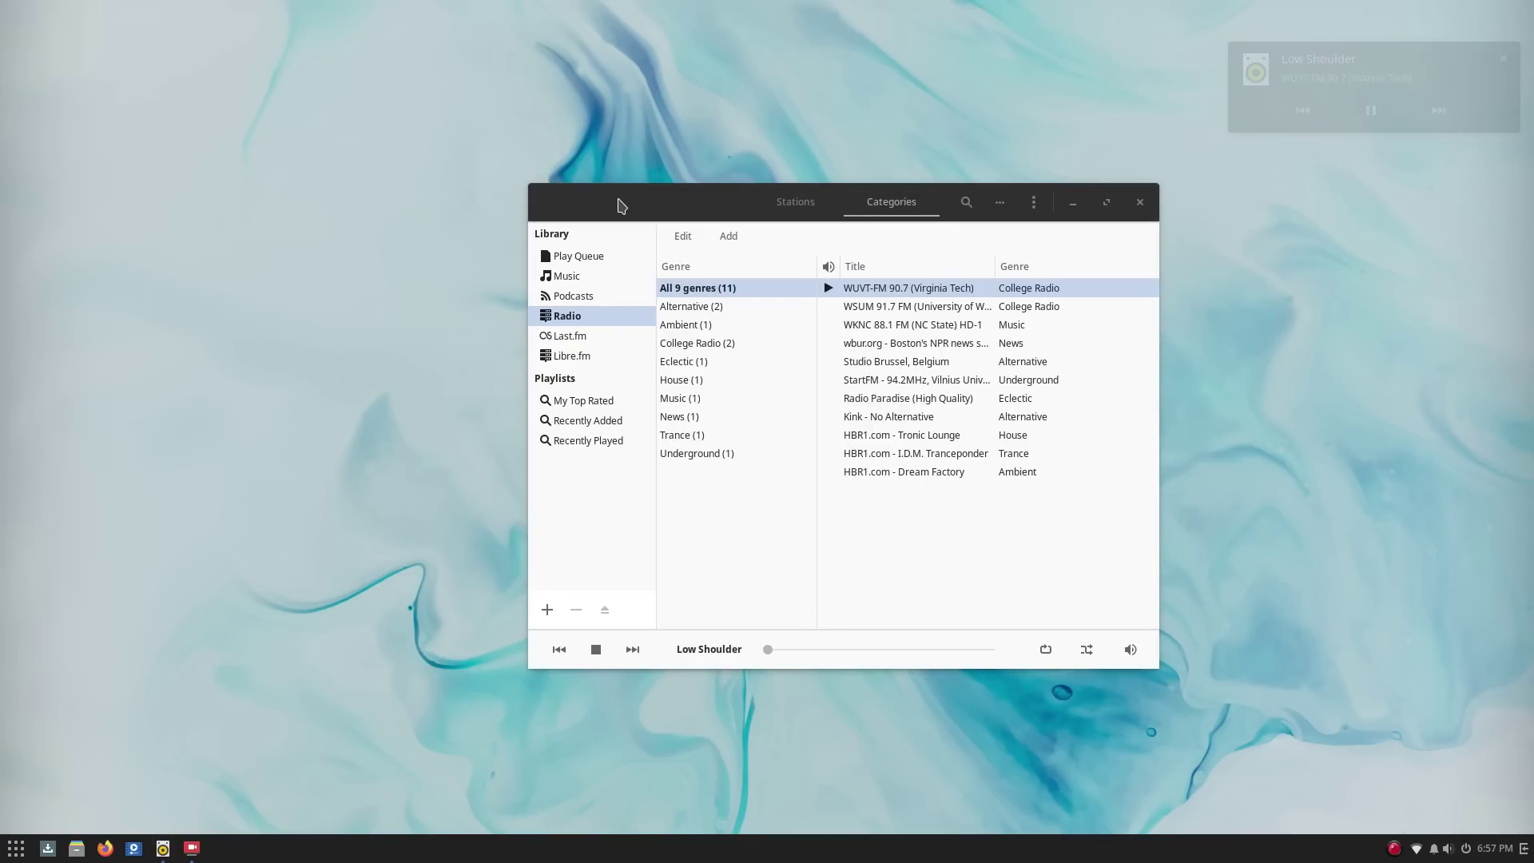
drag(618, 198, 664, 187)
click(77, 849)
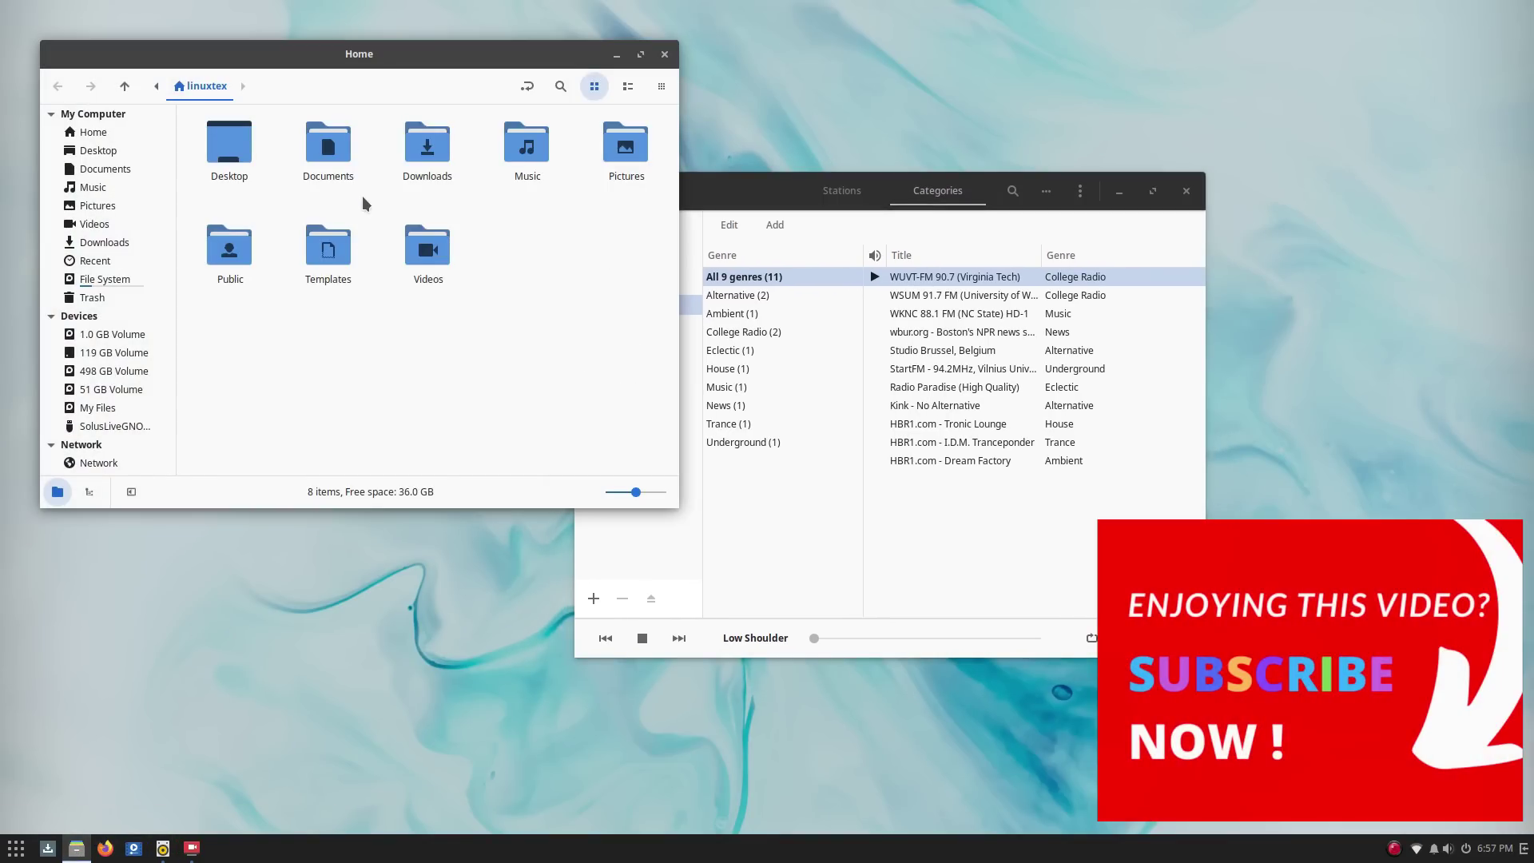
- Maximize the Home window, show and hide Rhythmbox twice, then restore and reposition Home
drag(348, 67, 592, 243)
double_click(649, 212)
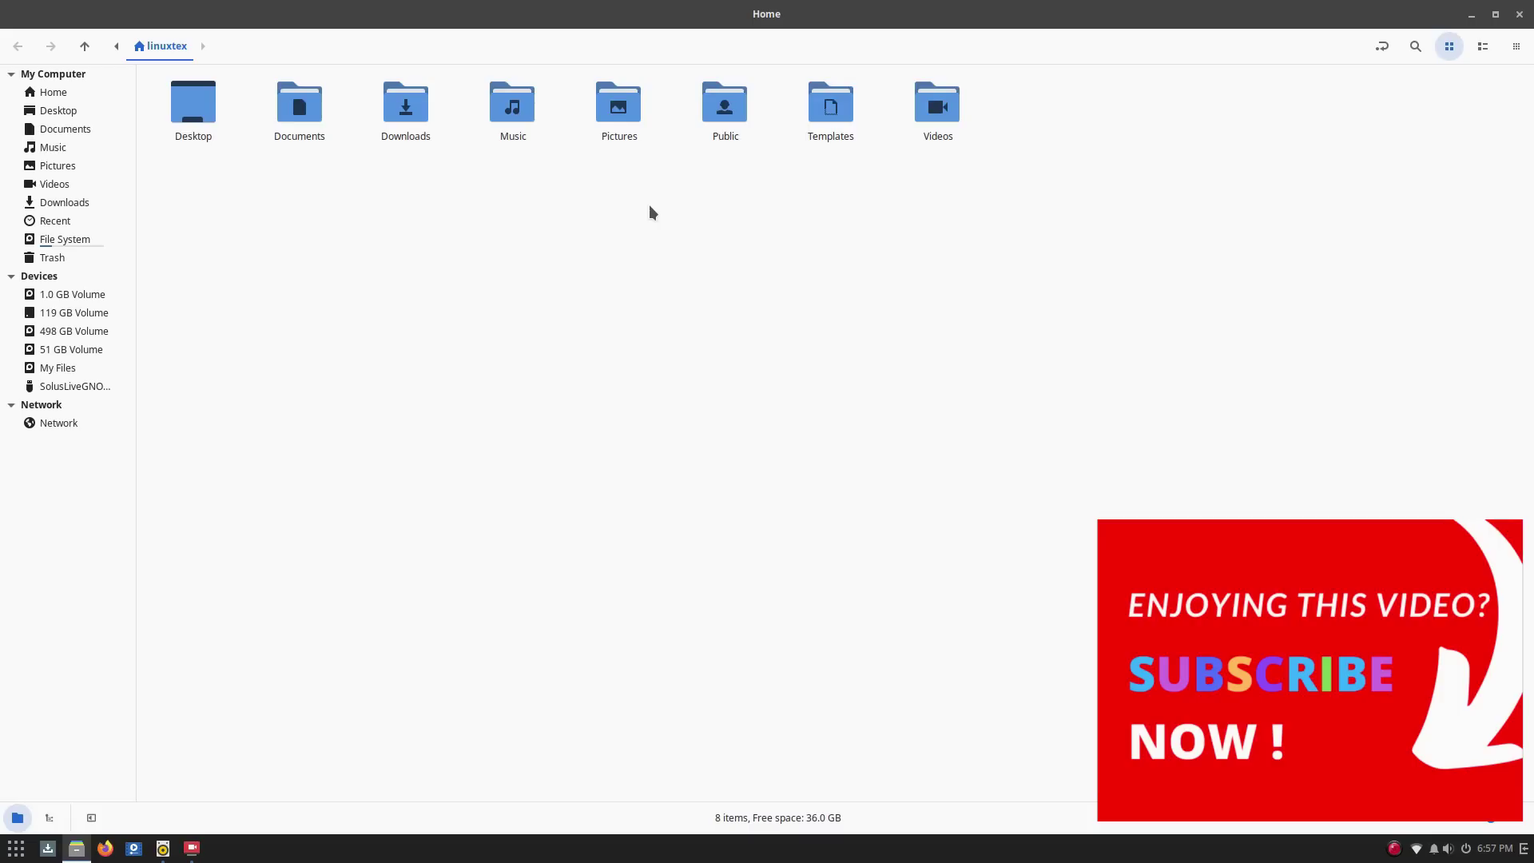
click(162, 848)
click(162, 848)
click(162, 849)
click(162, 849)
double_click(1154, 26)
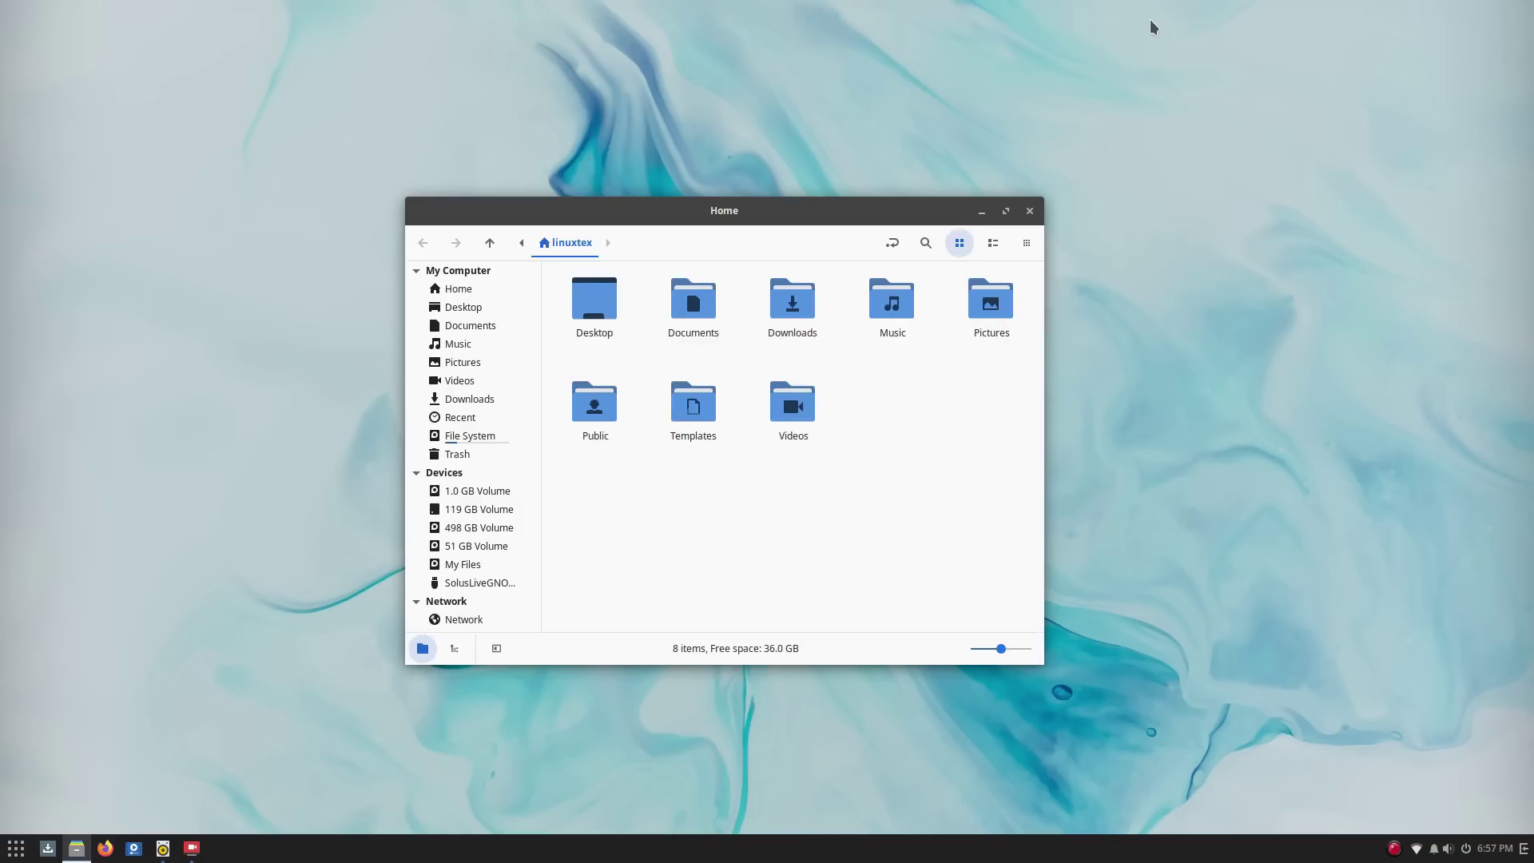
drag(827, 210, 553, 133)
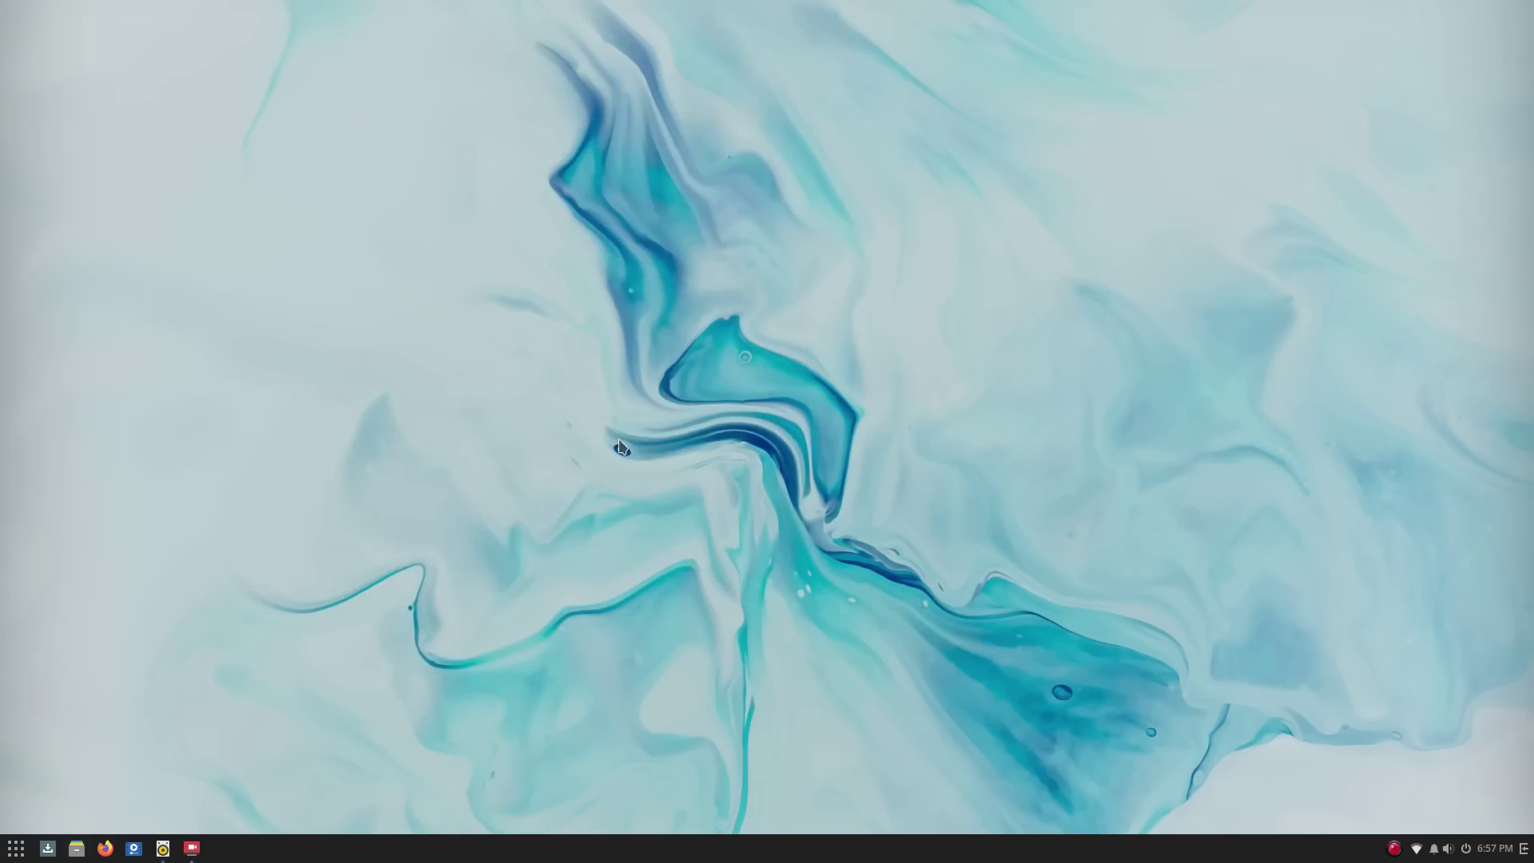
- Relaunch the file manager and visit Desktop, Documents, Music, Pictures and Videos, returning to Home
click(16, 848)
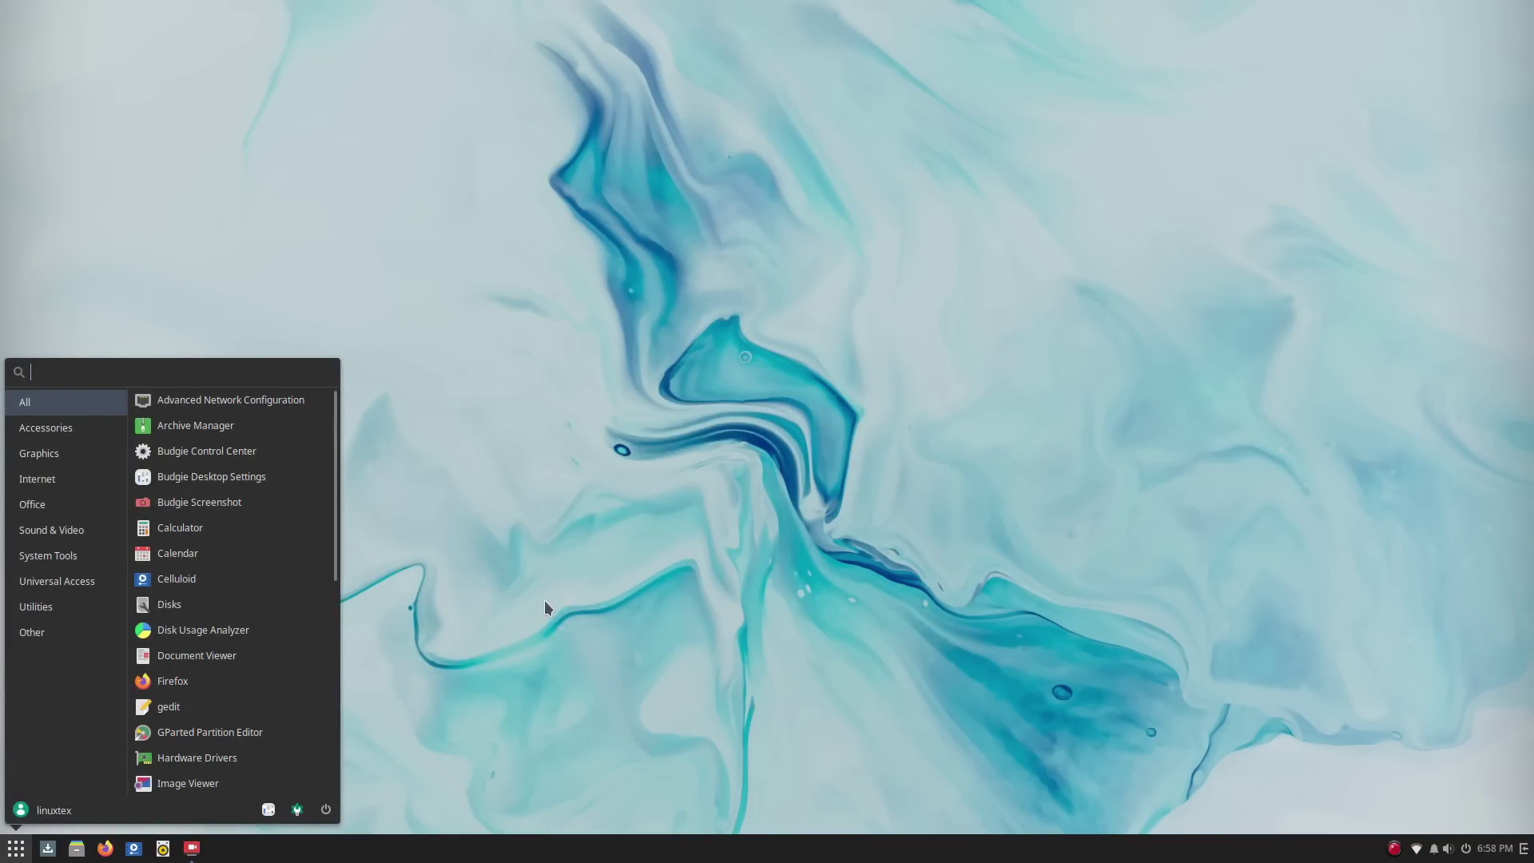
click(83, 850)
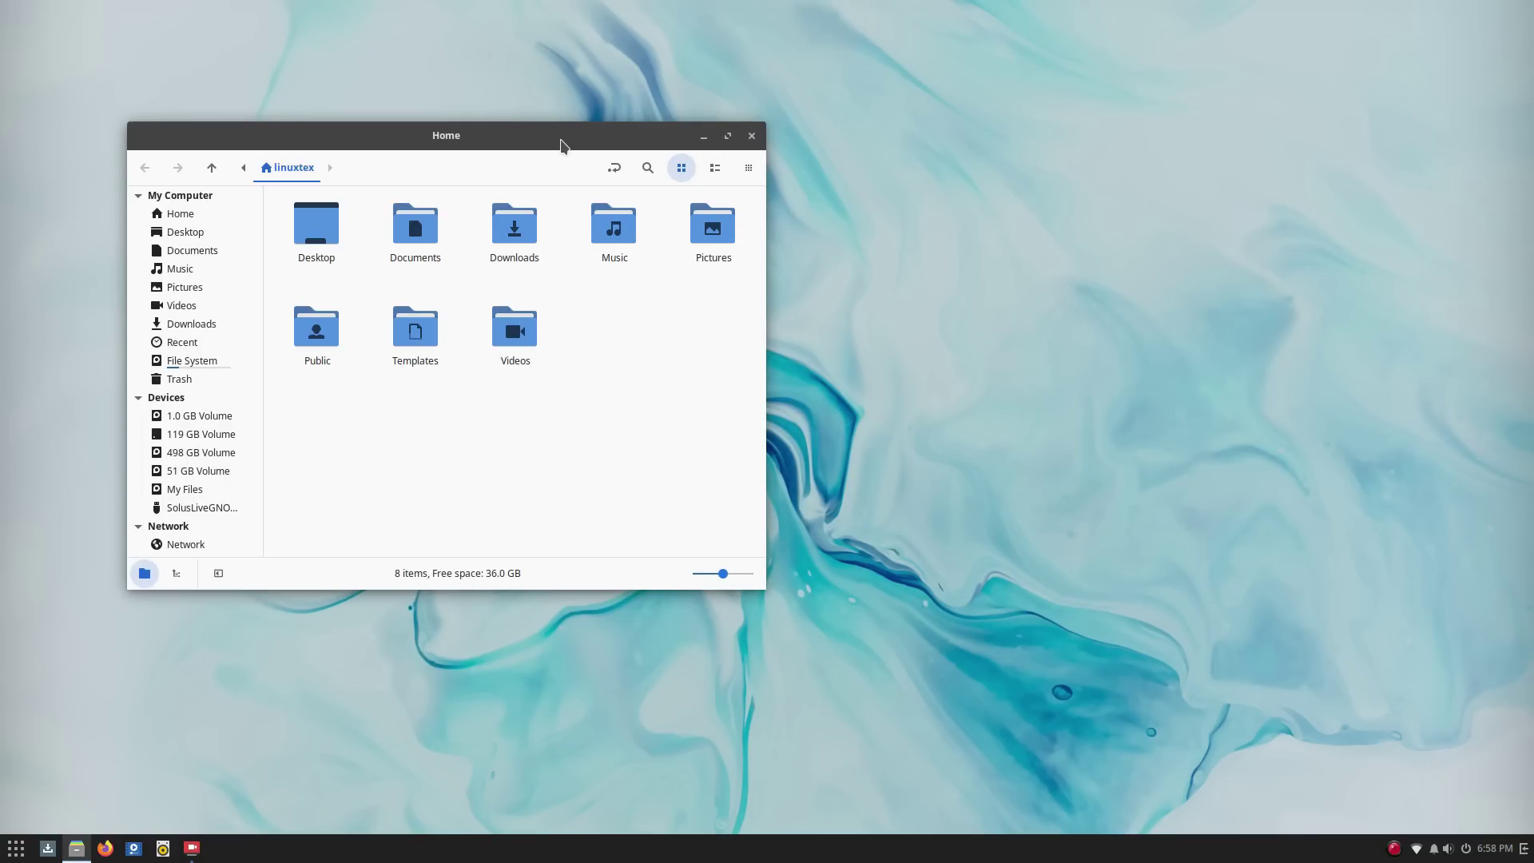
drag(562, 144, 808, 94)
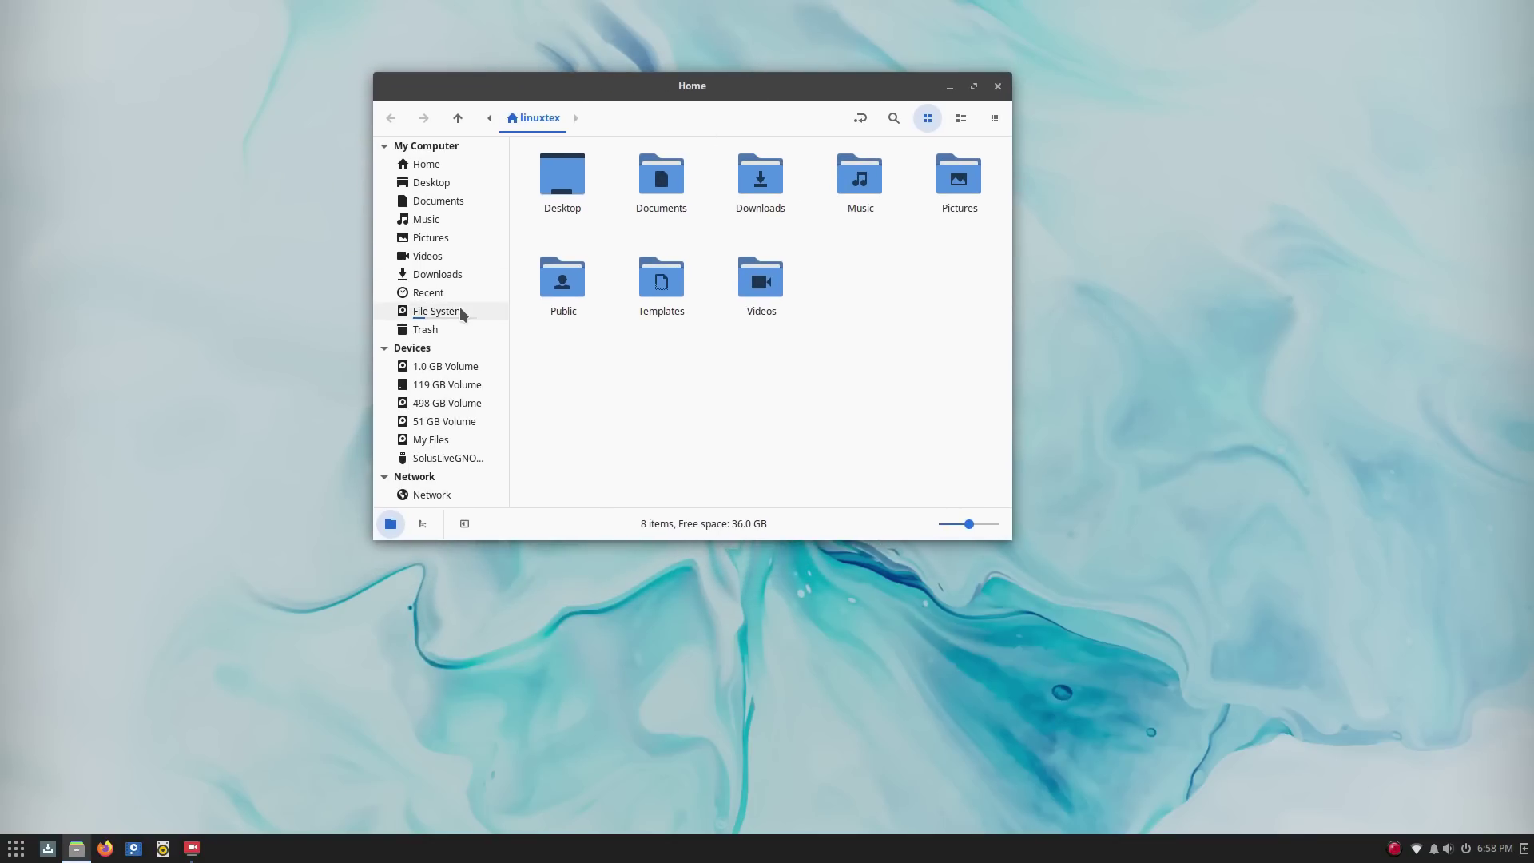
click(459, 182)
click(450, 201)
click(448, 218)
click(445, 238)
click(449, 258)
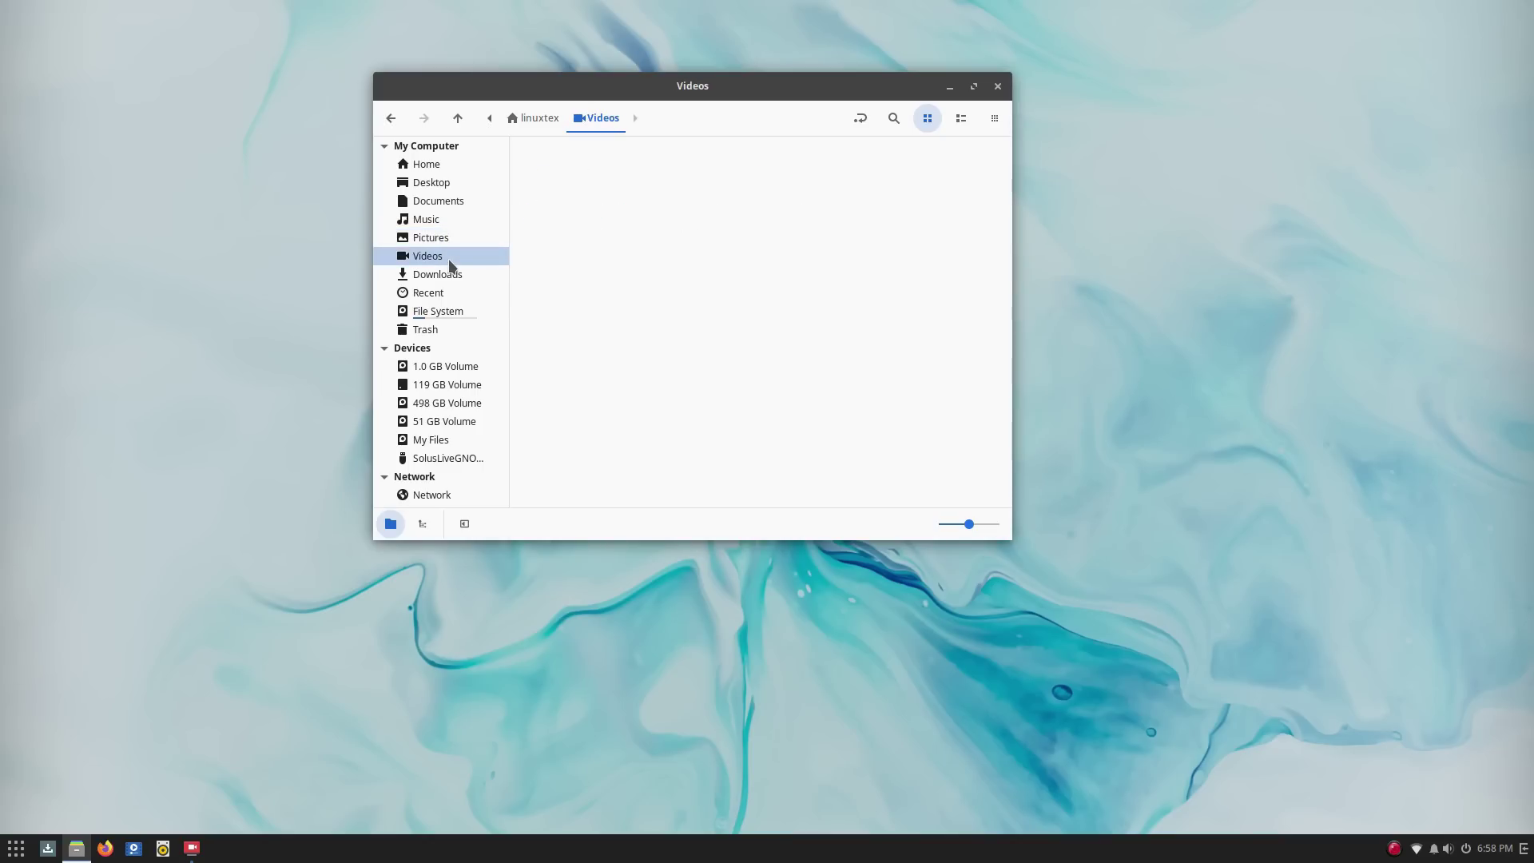
click(453, 169)
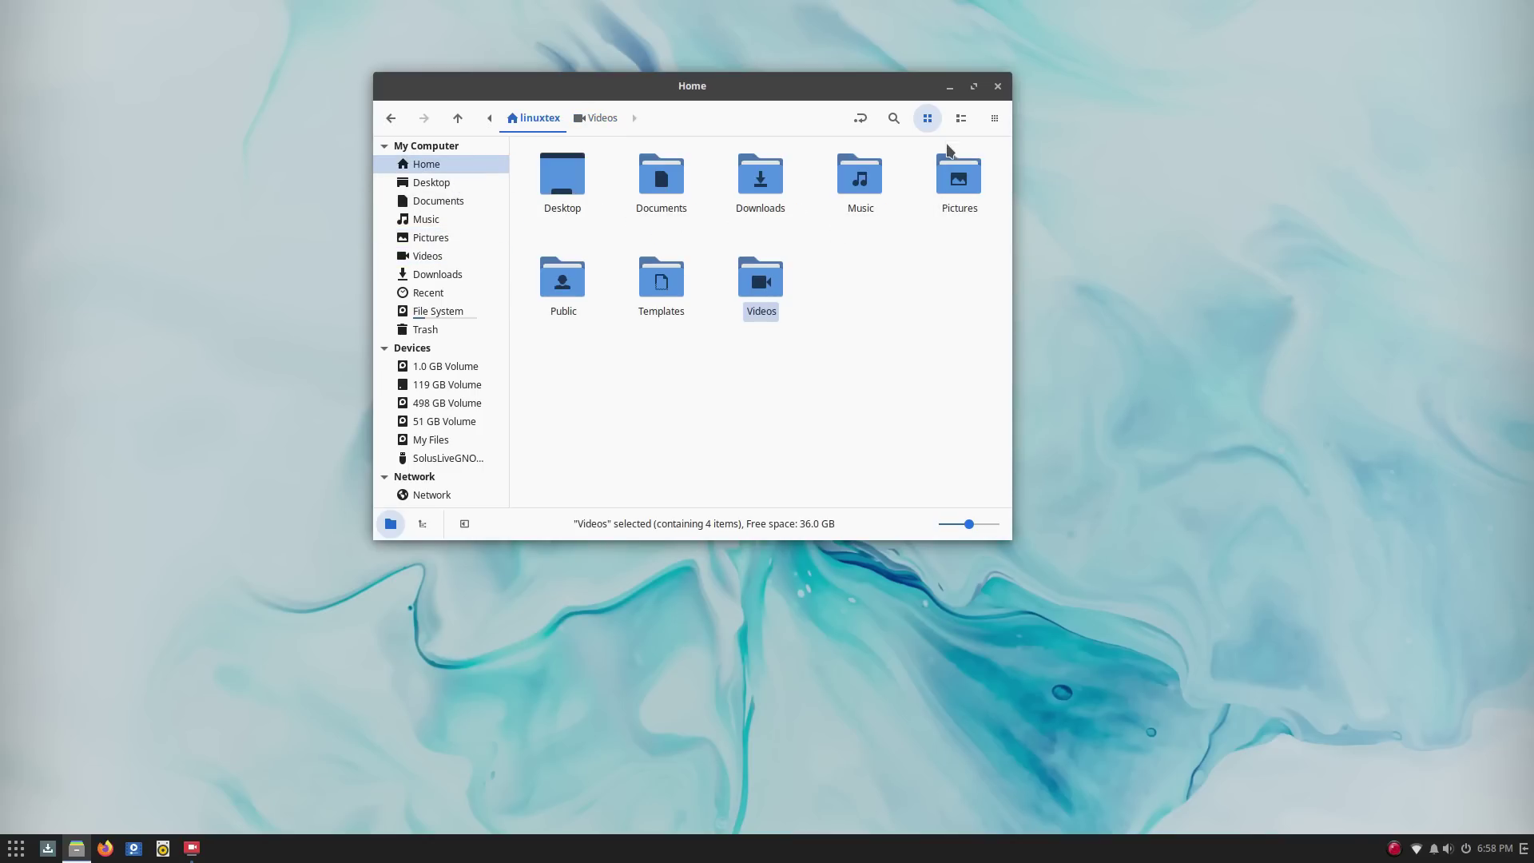
- Try list and compact views, return to icon view, and open and dismiss the title-bar menu
click(961, 118)
click(926, 119)
click(993, 120)
click(927, 120)
right_click(853, 91)
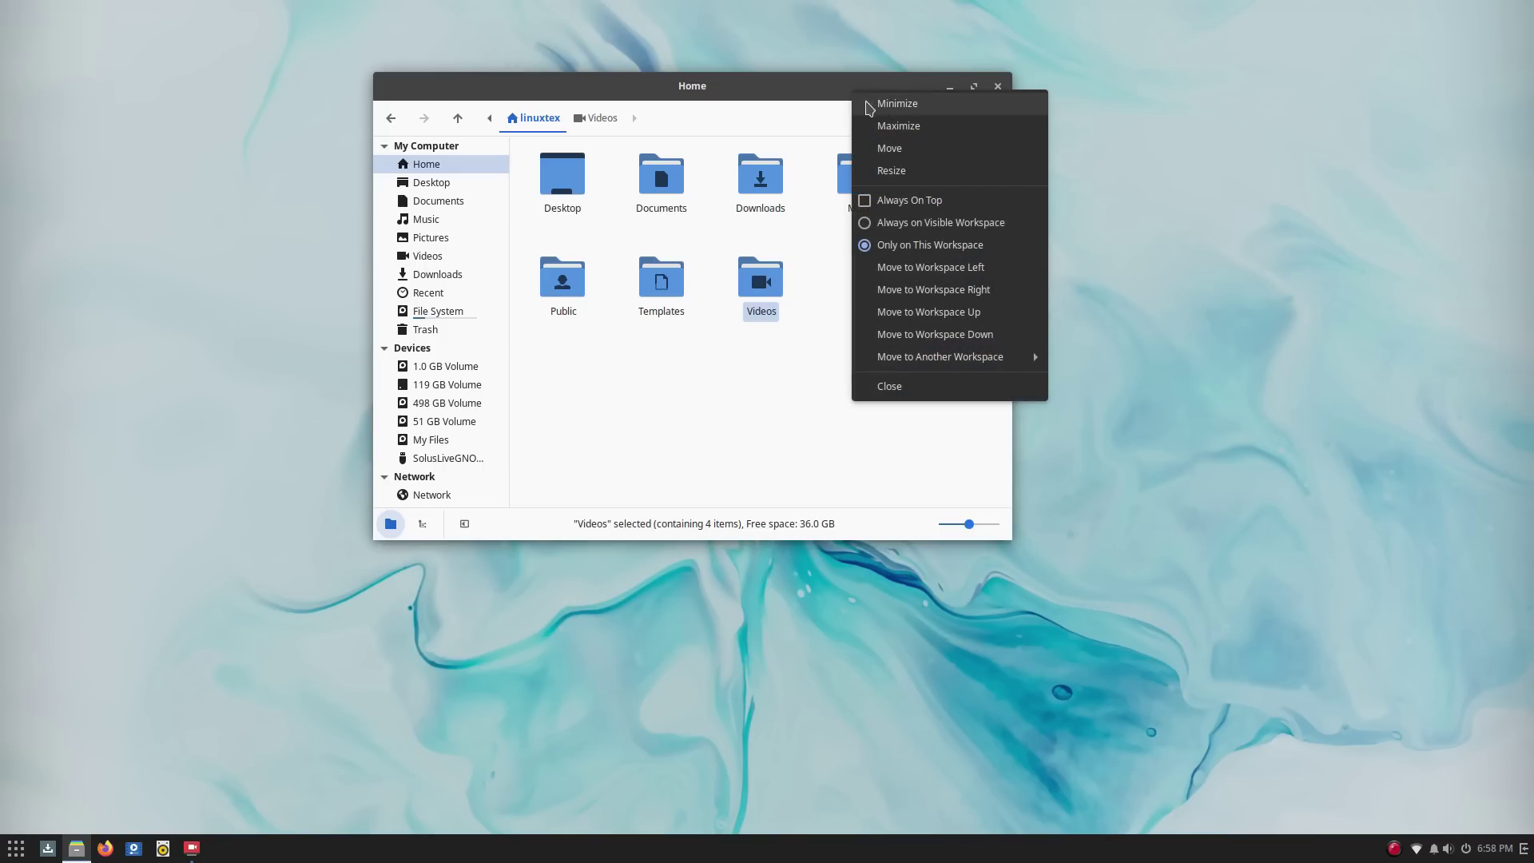
click(706, 477)
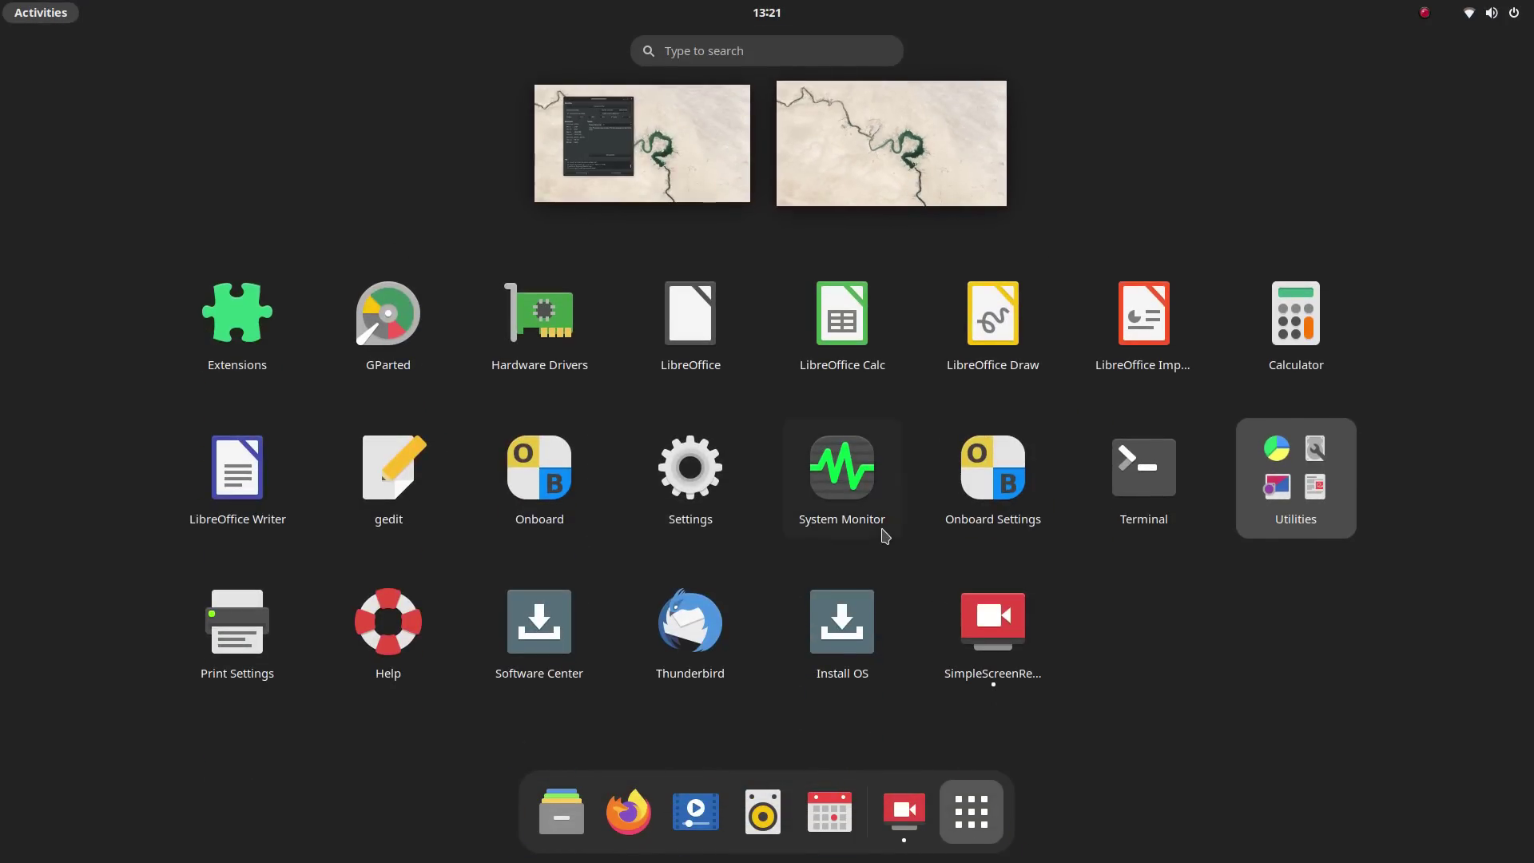
- Open and close the Utilities folder in the app grid, then go to the Activities overview
click(1245, 517)
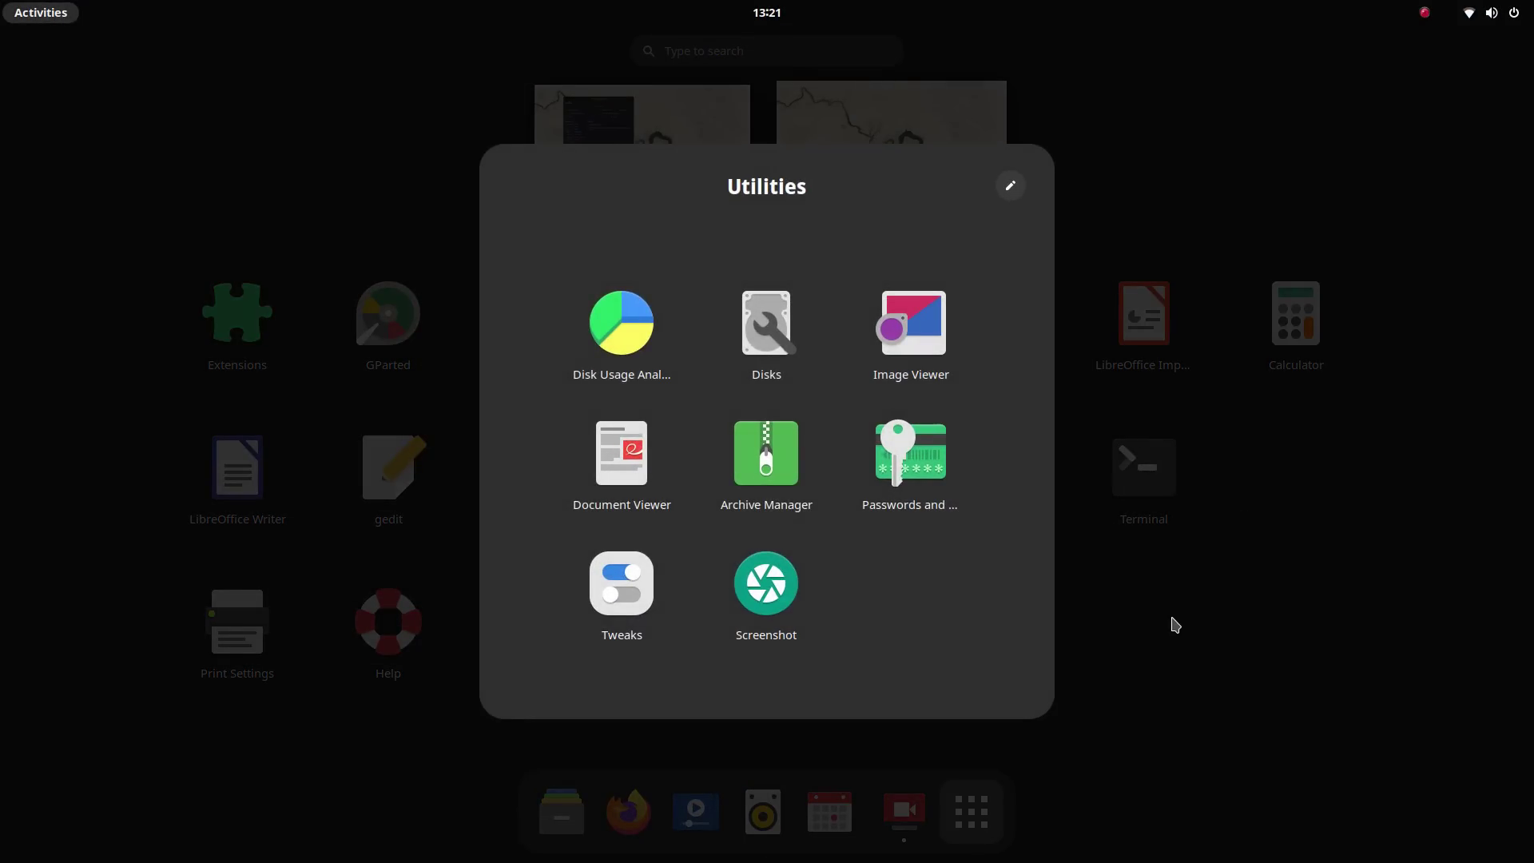
click(1175, 624)
click(649, 418)
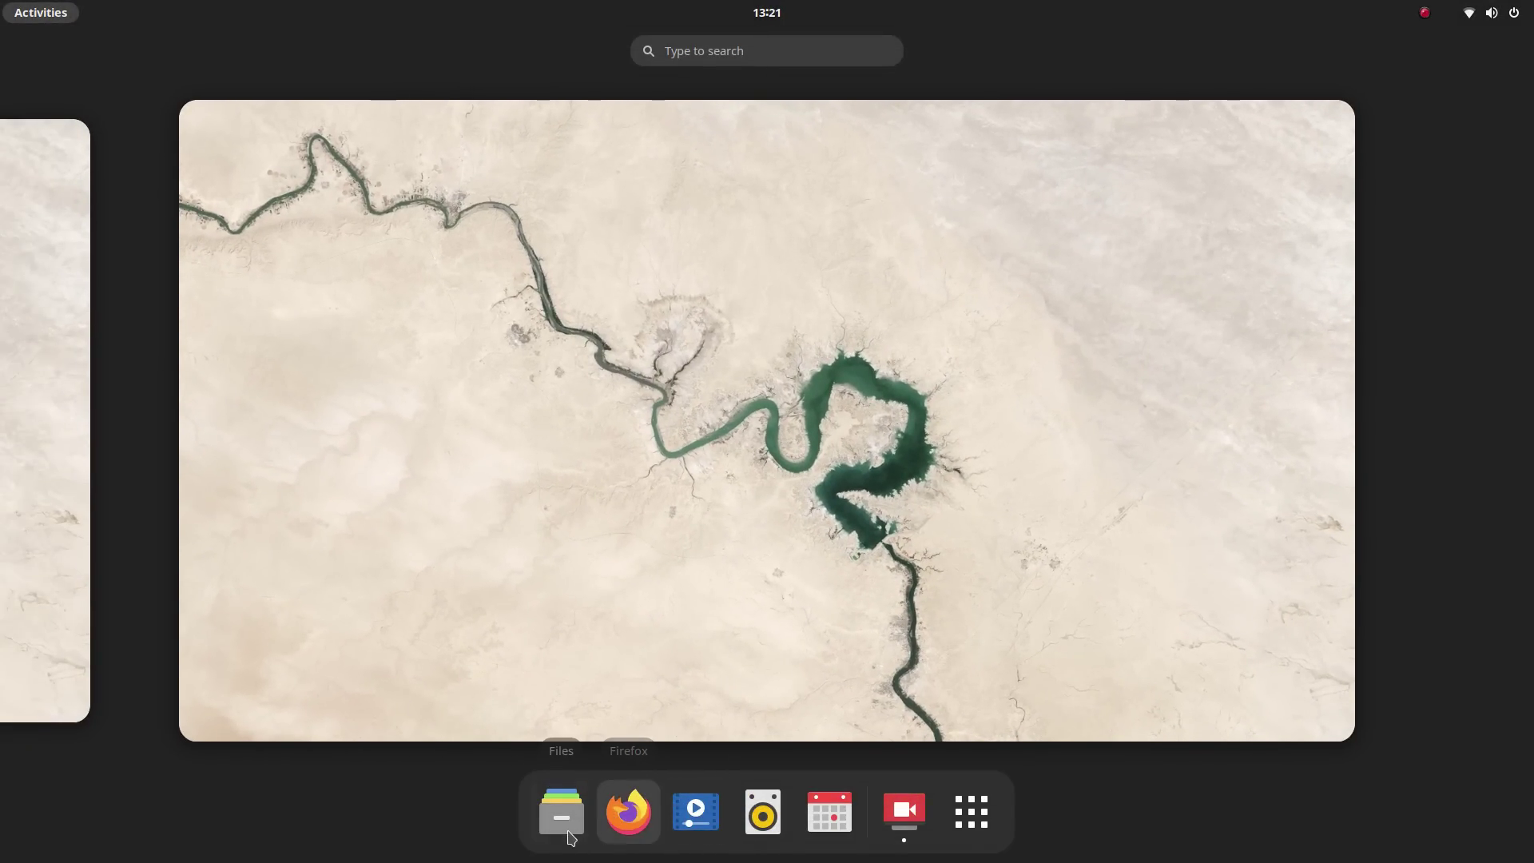
- Launch Files and toggle Dark Mode off and back on in Quick Settings
click(565, 823)
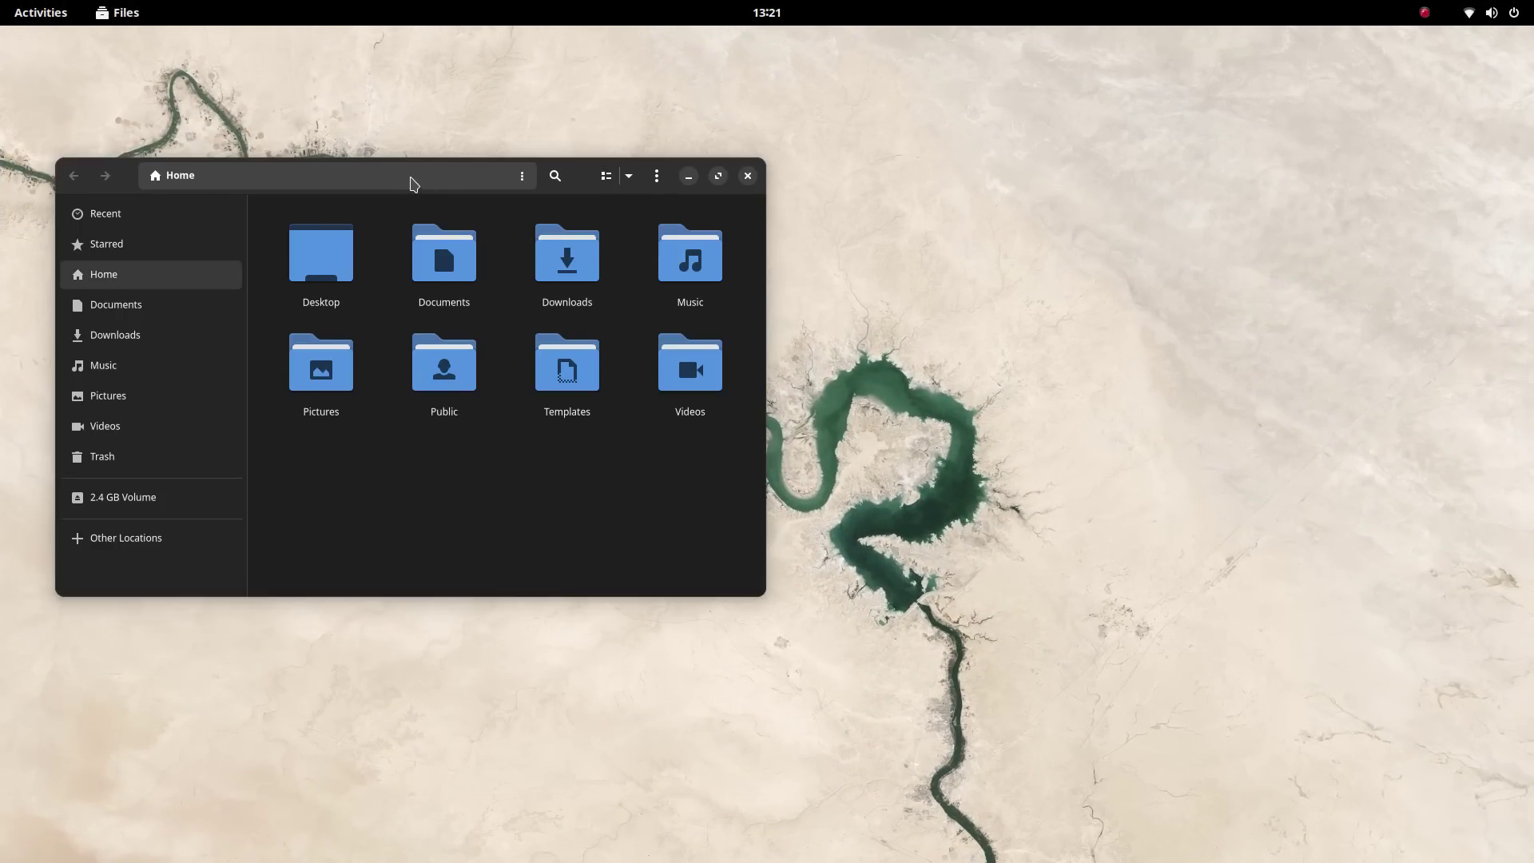
click(1485, 12)
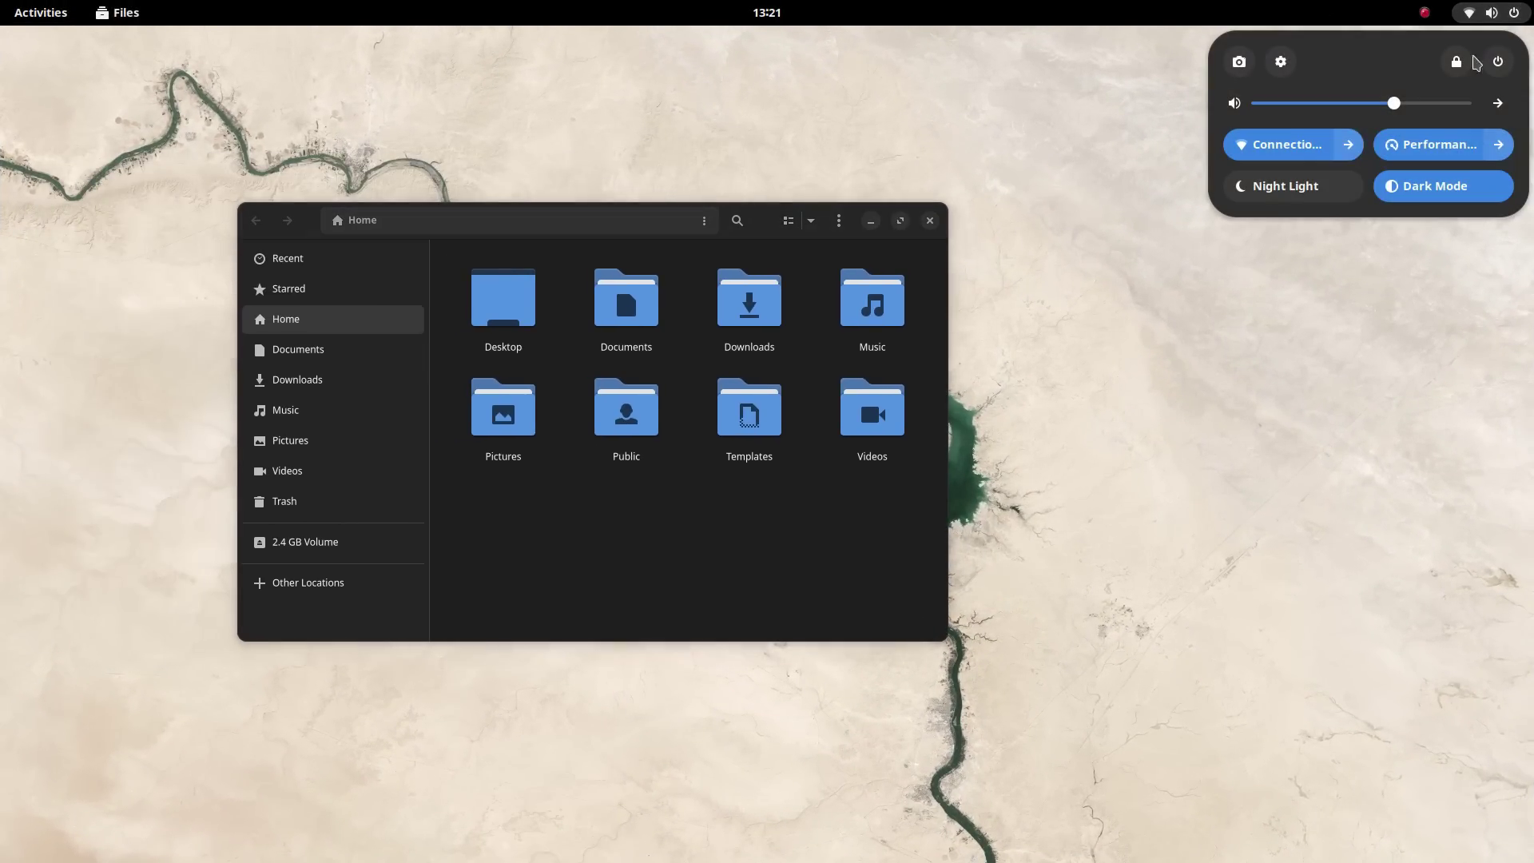
click(1438, 196)
click(1438, 196)
click(376, 347)
- View the empty Downloads folder, maximize and restore the window, and return to Home
click(339, 382)
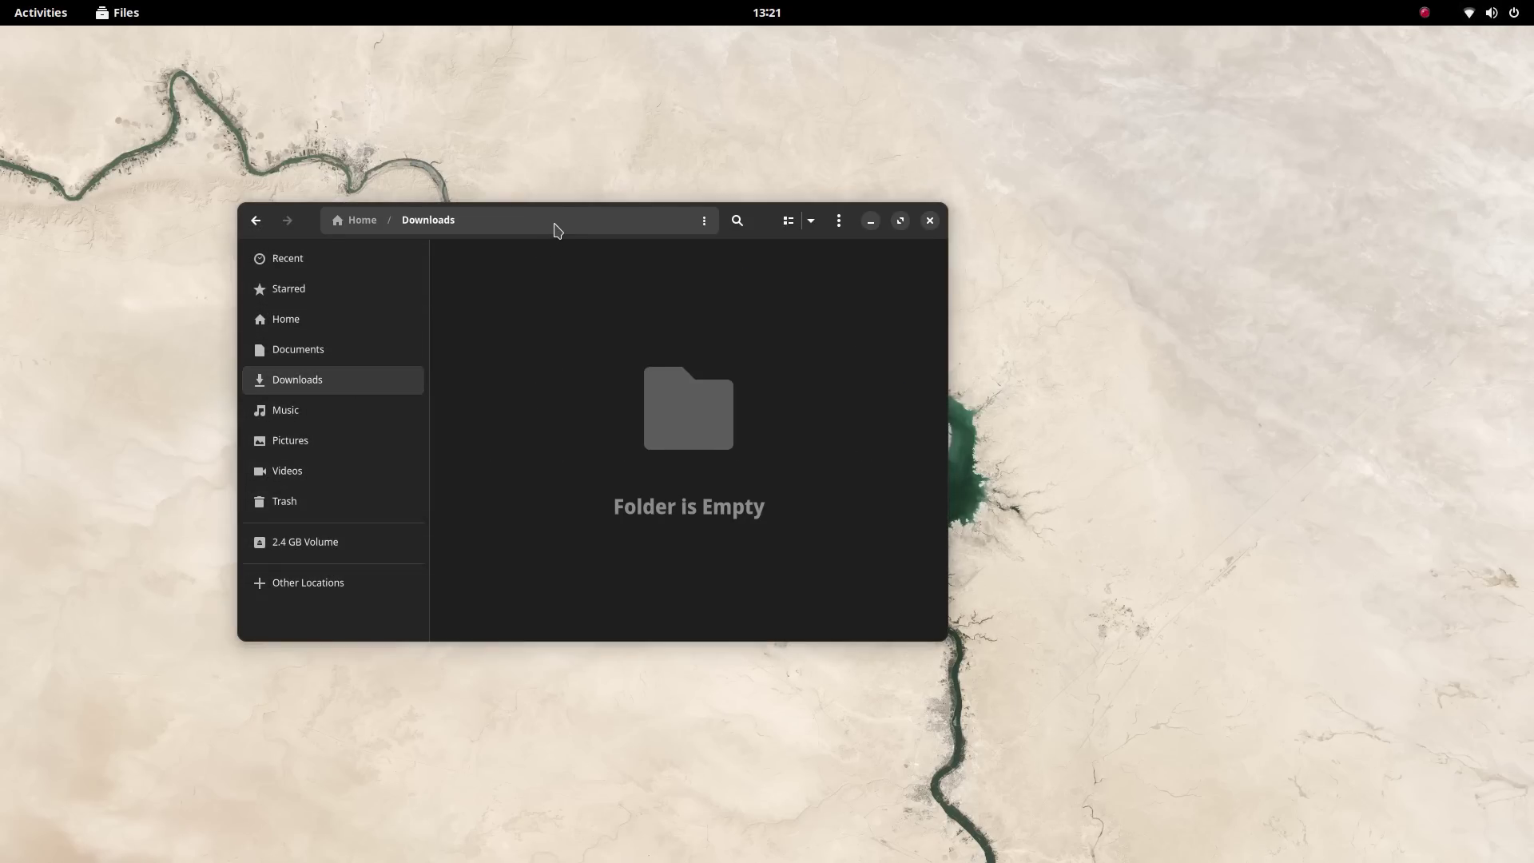
click(900, 221)
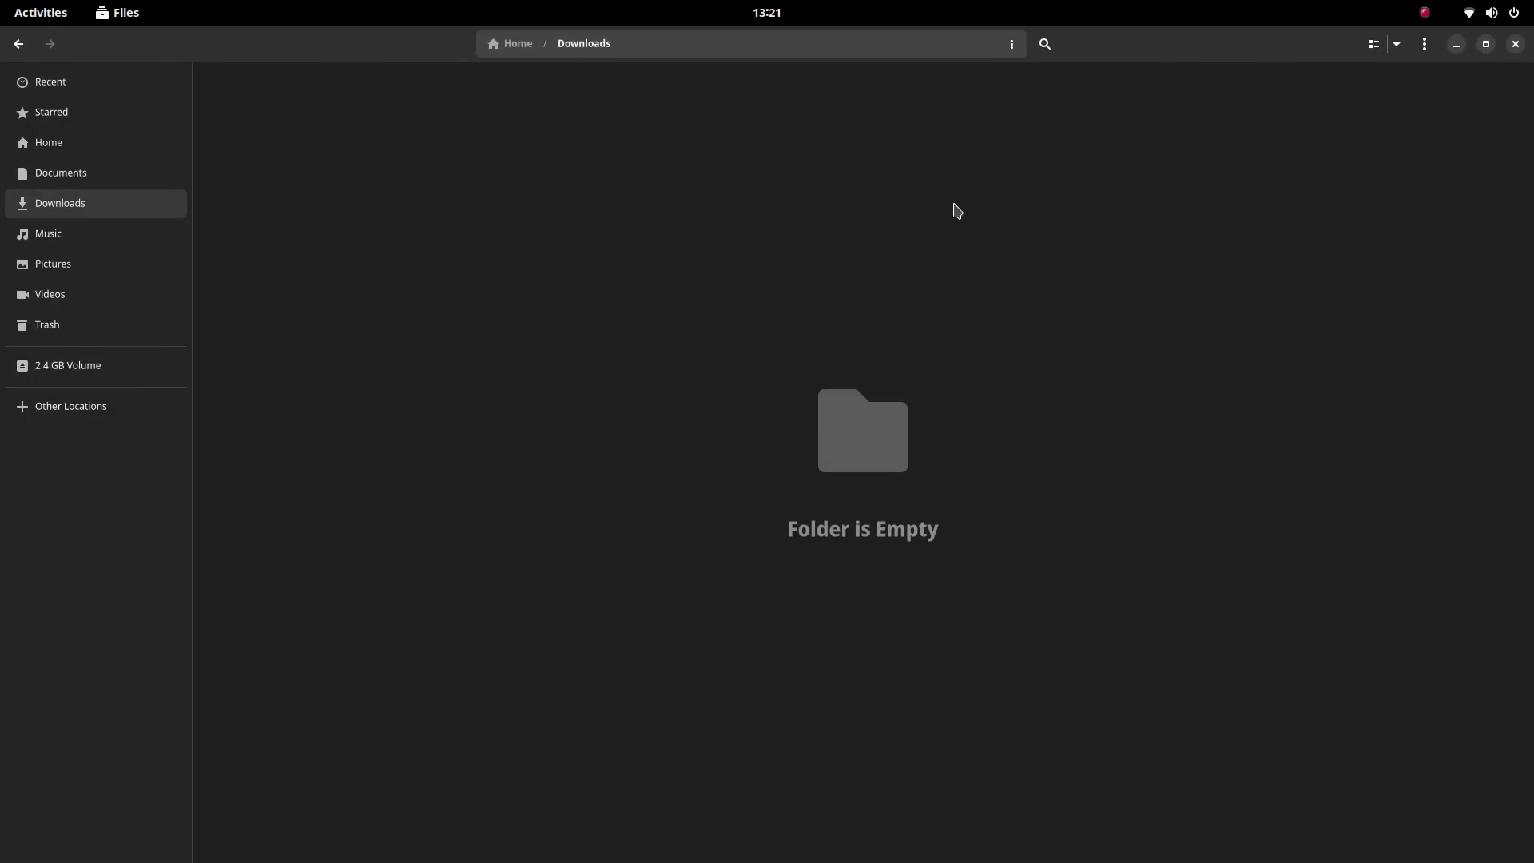
double_click(1183, 54)
click(317, 321)
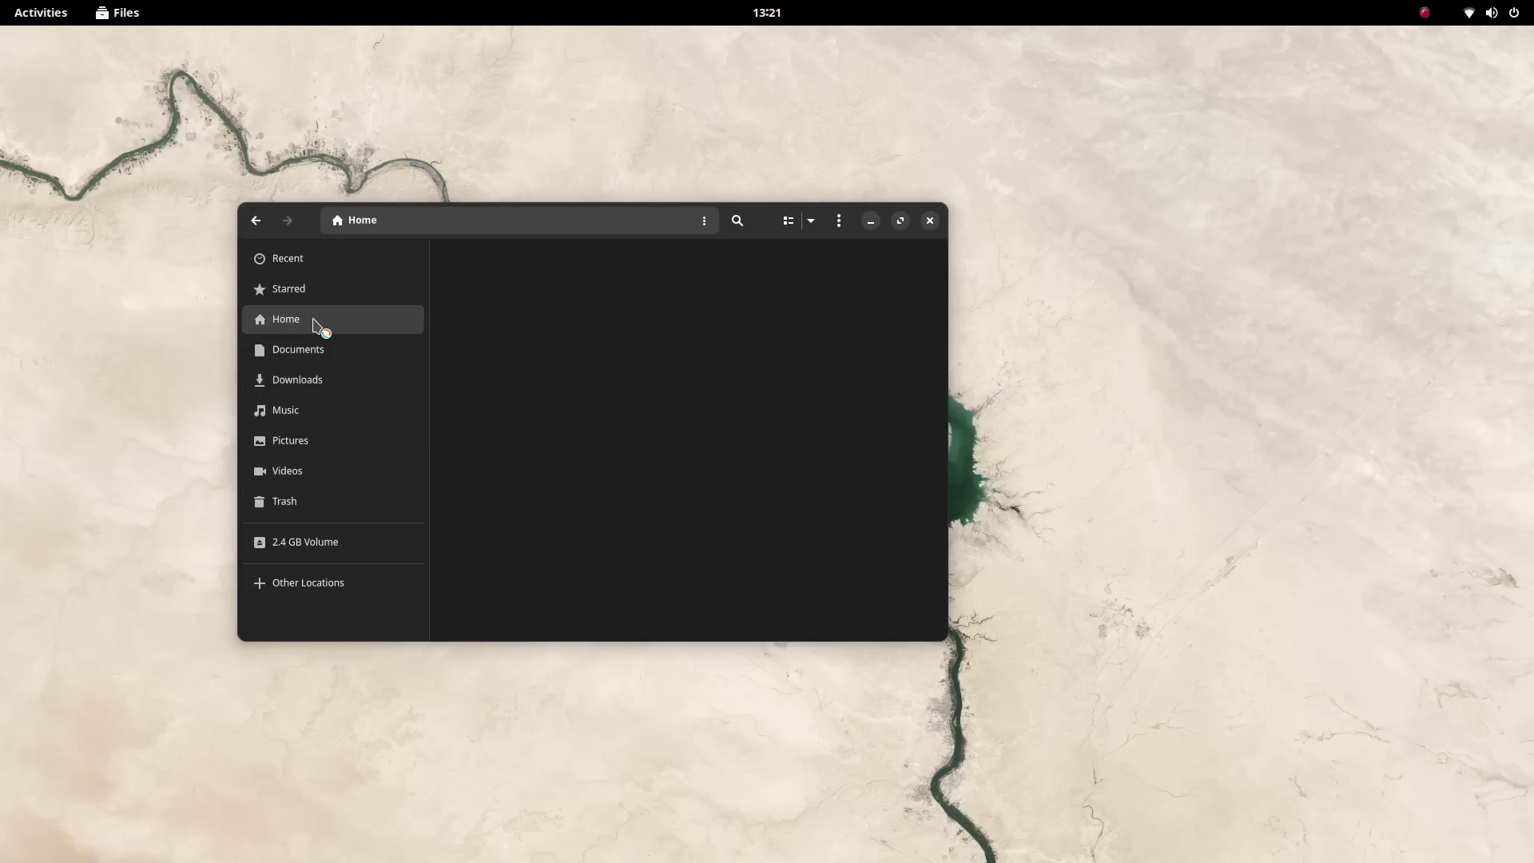
- Toggle Home between list and grid, close Files, and open the calendar panel
click(798, 221)
click(803, 222)
click(930, 220)
click(767, 13)
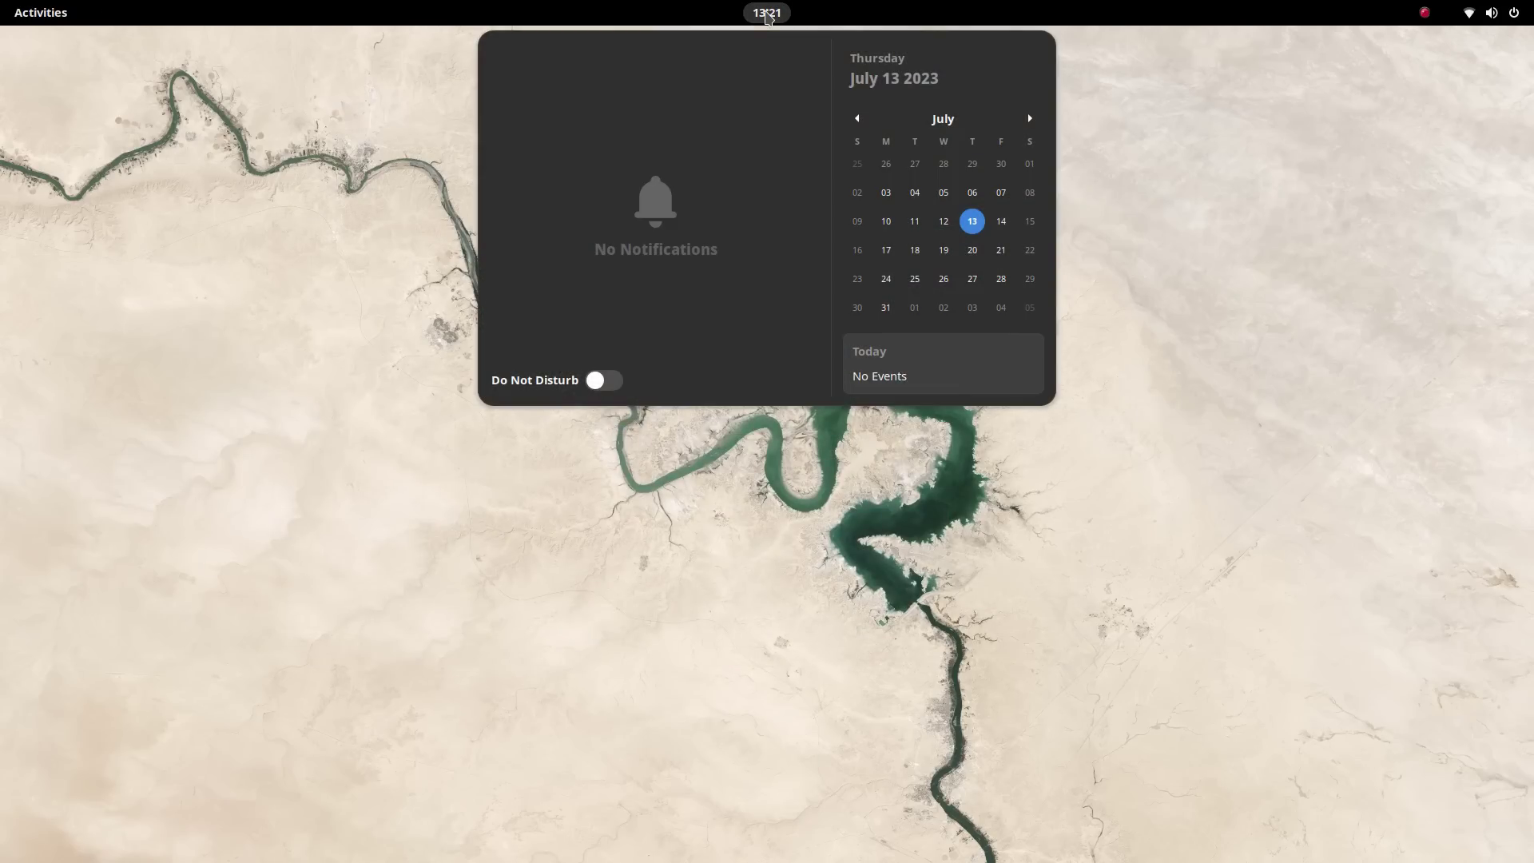
- In Quick Settings, switch the power profile to Balanced and back to Performance
click(1491, 13)
click(1434, 145)
click(1434, 145)
click(1501, 146)
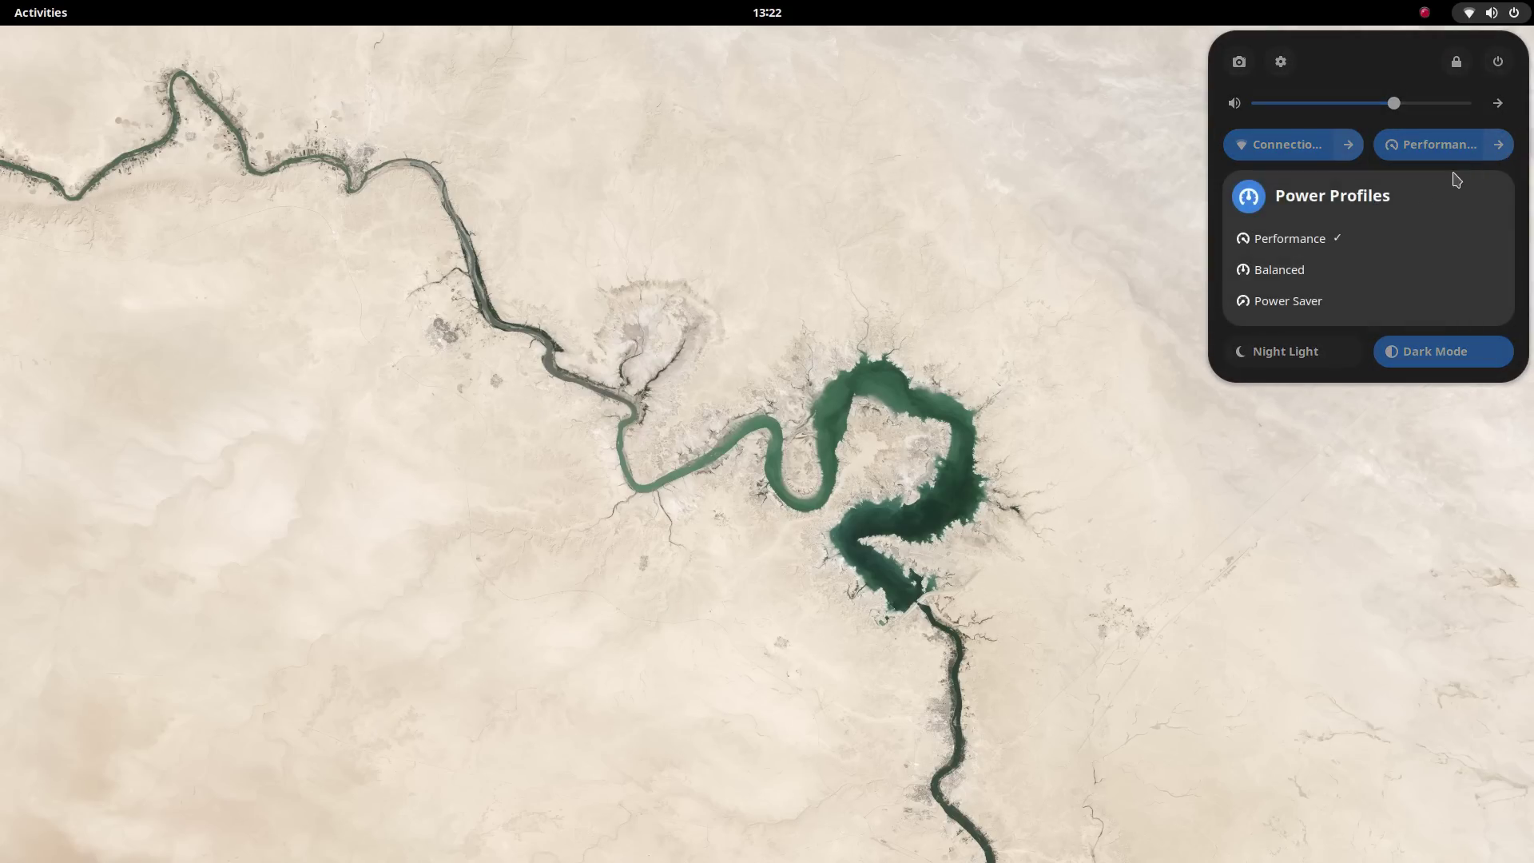
click(1329, 269)
click(1427, 148)
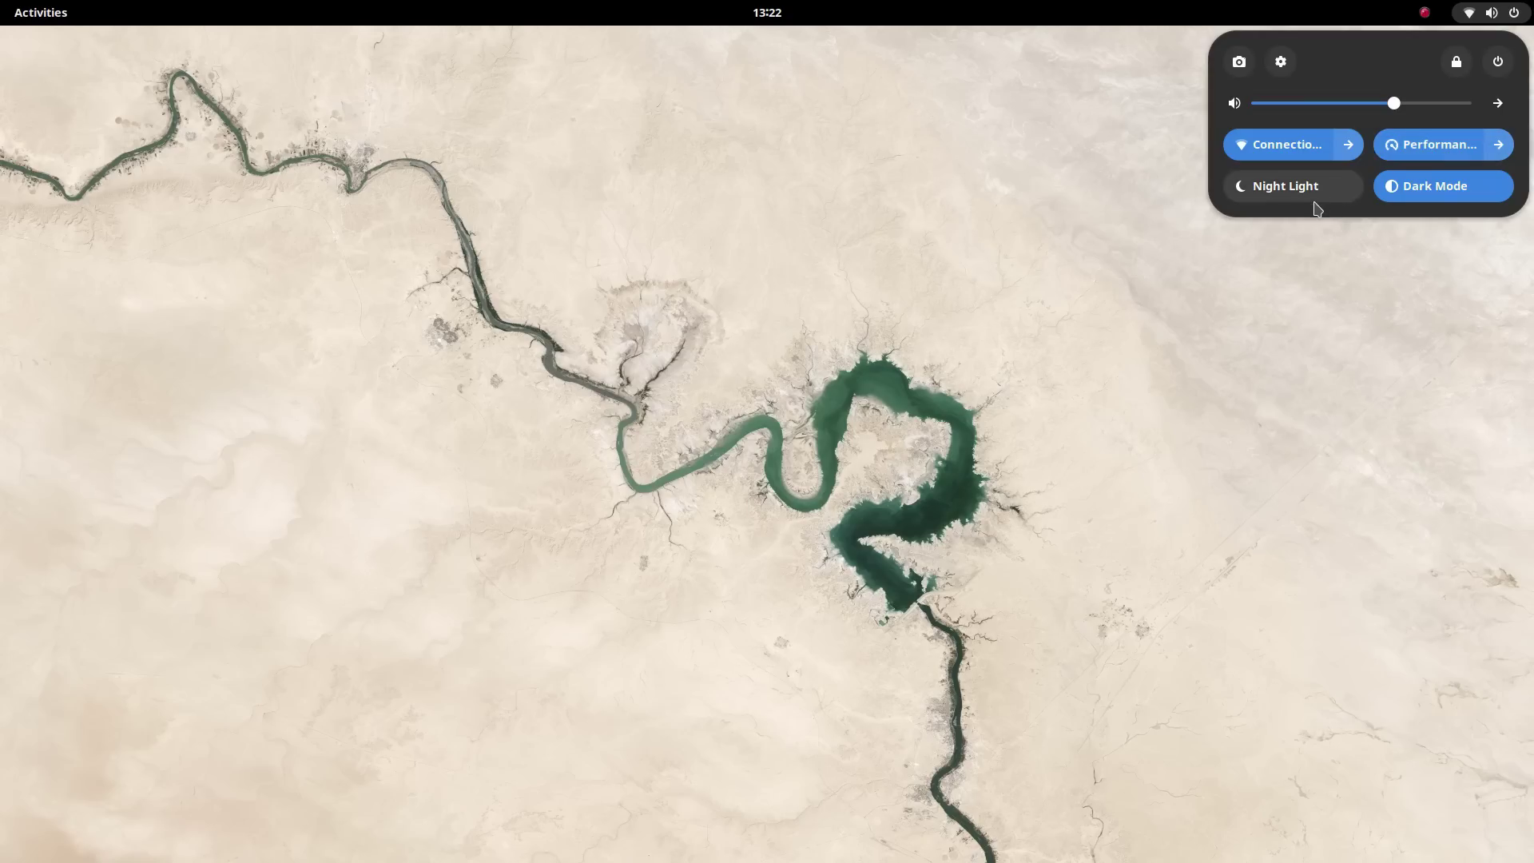
- Toggle Dark Mode, expand the Wi-Fi and sound output lists, and open then close the screenshot tool
click(1399, 186)
click(1399, 187)
click(1350, 144)
click(1349, 144)
click(1498, 103)
click(1499, 103)
click(1240, 61)
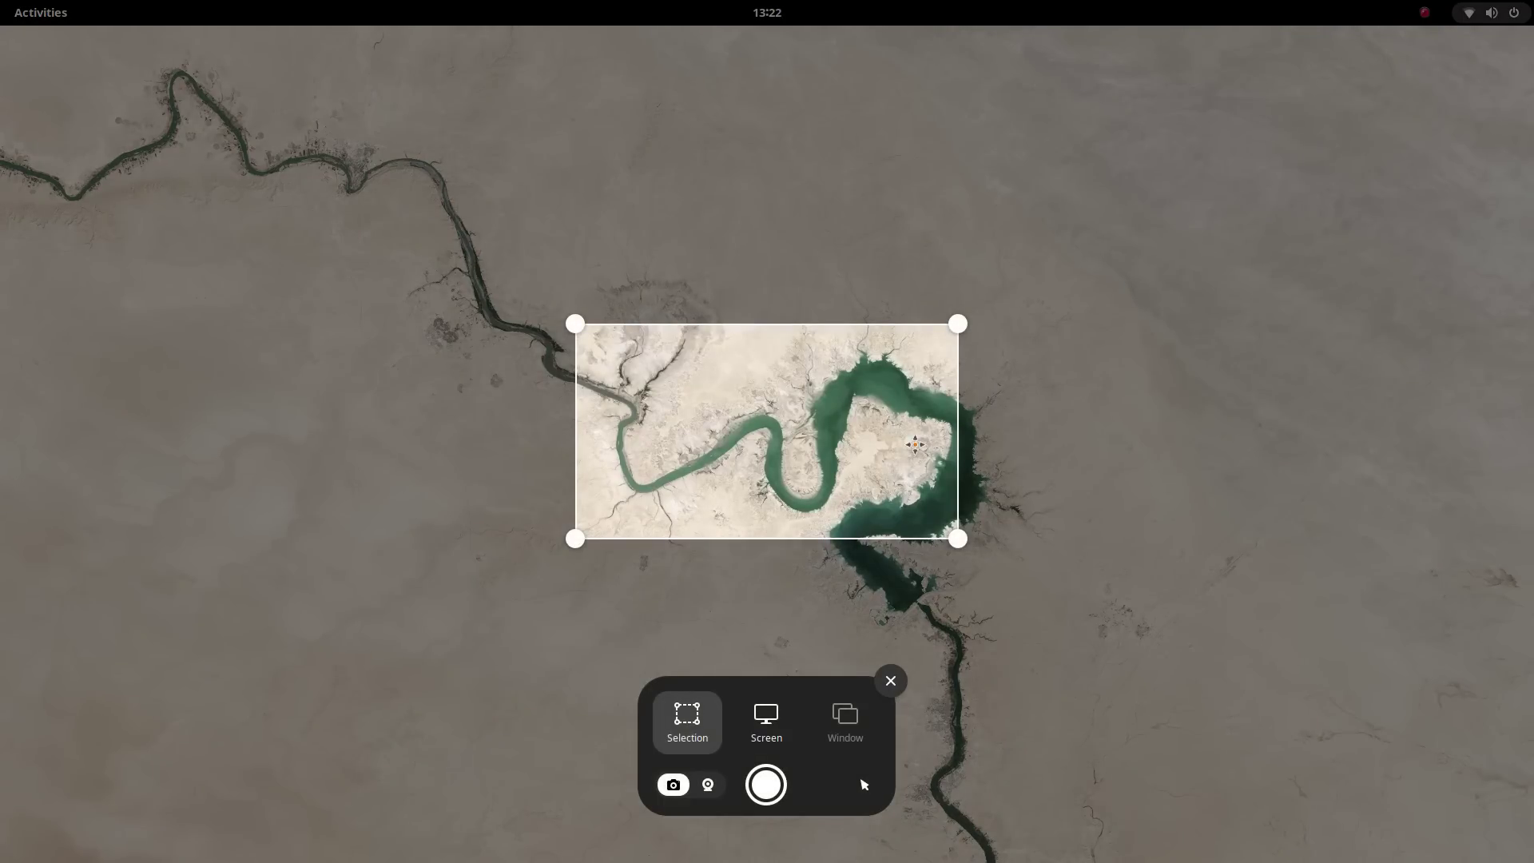
click(891, 681)
- Apply the marbled wallpaper as the desktop background
right_click(445, 284)
click(470, 286)
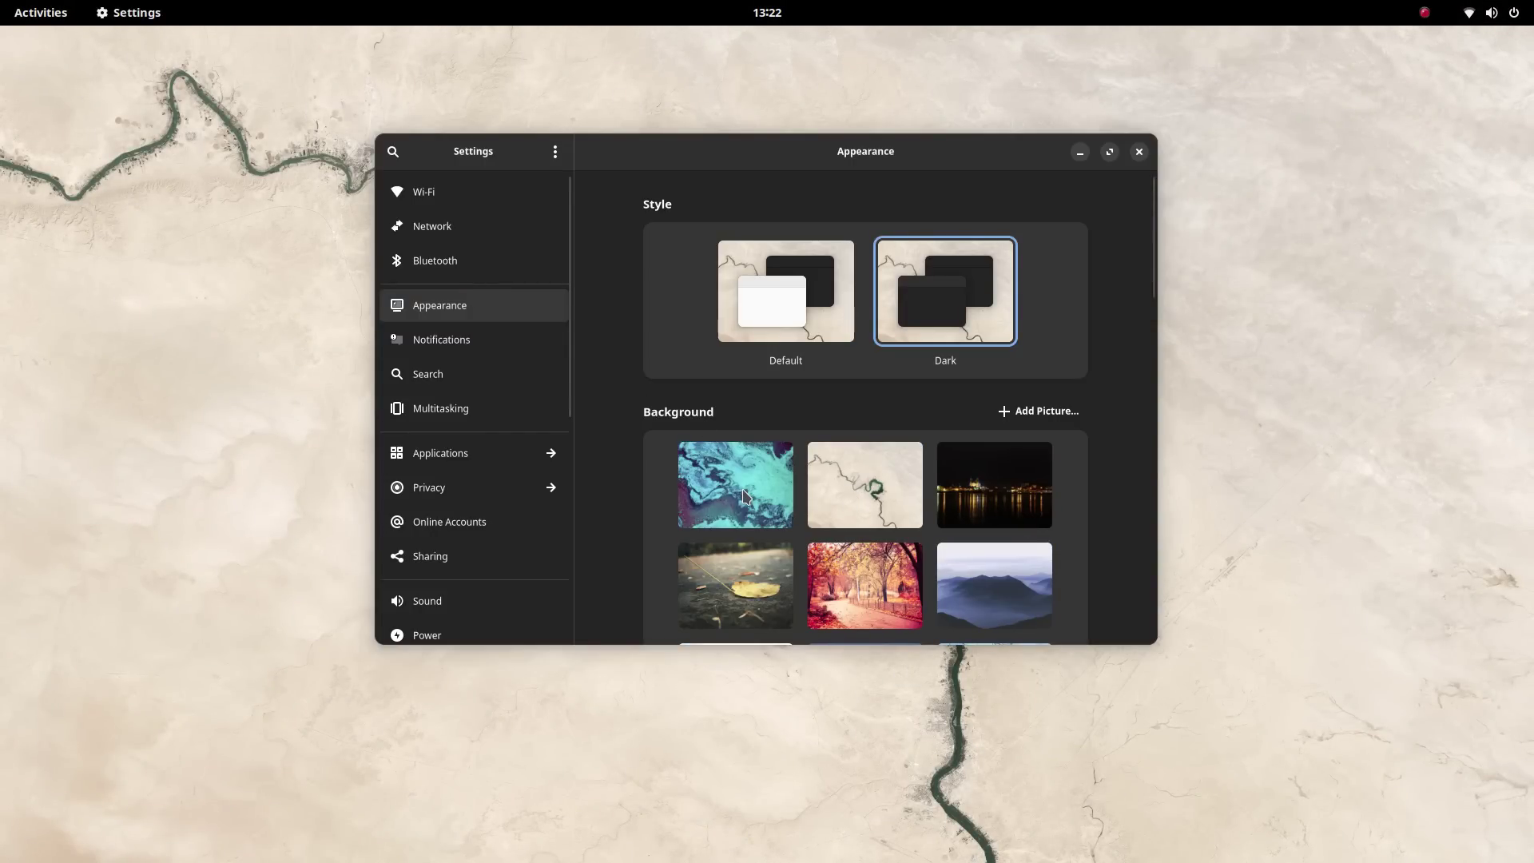
click(743, 496)
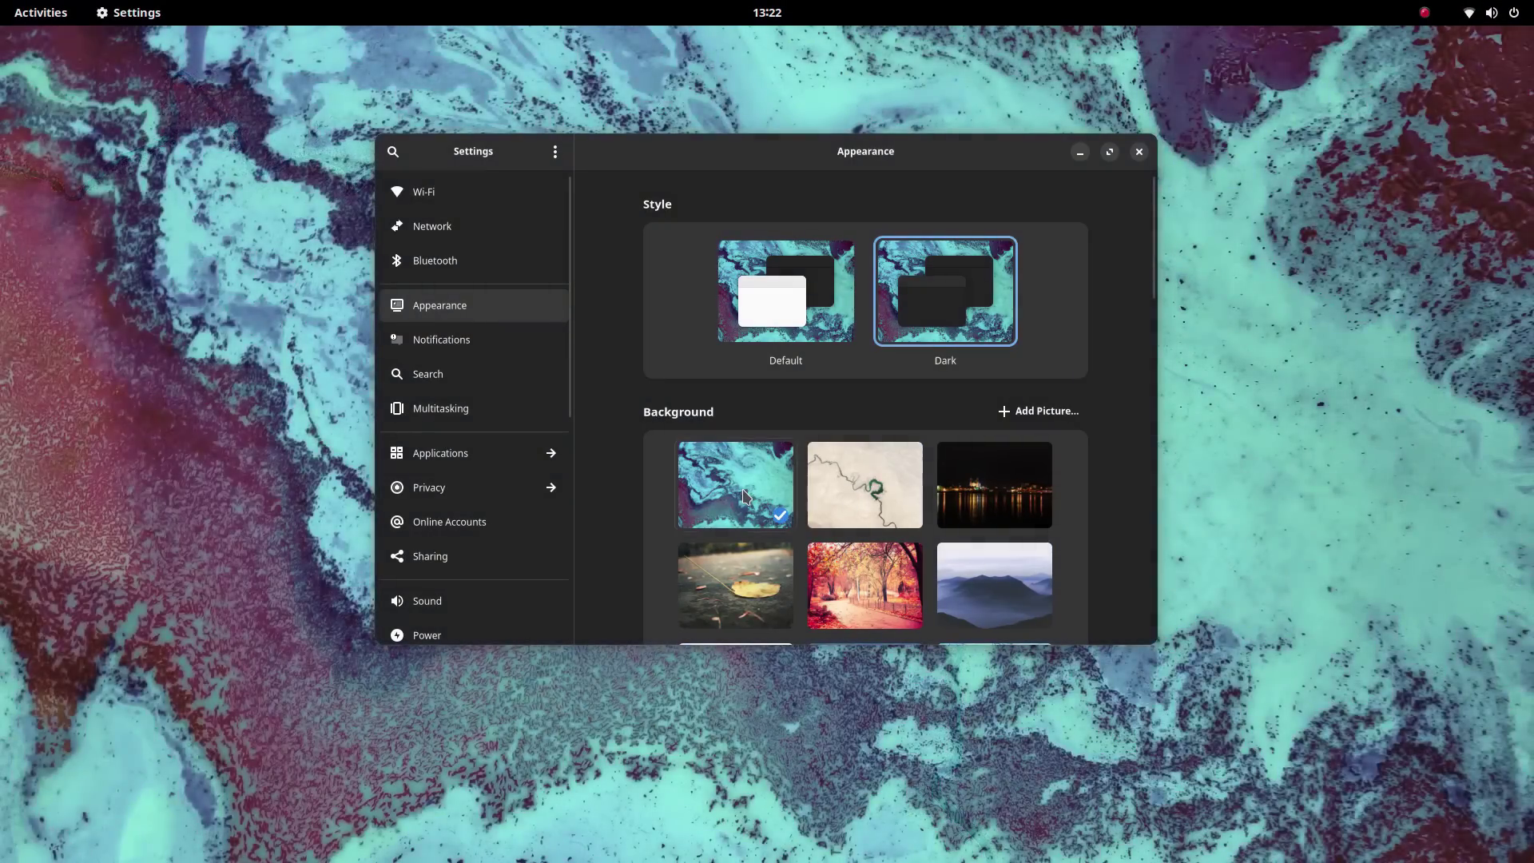
- Back on the Settings workspace, switch the background to the blue Solus wallpaper
key(super)
key(super+Page_Up)
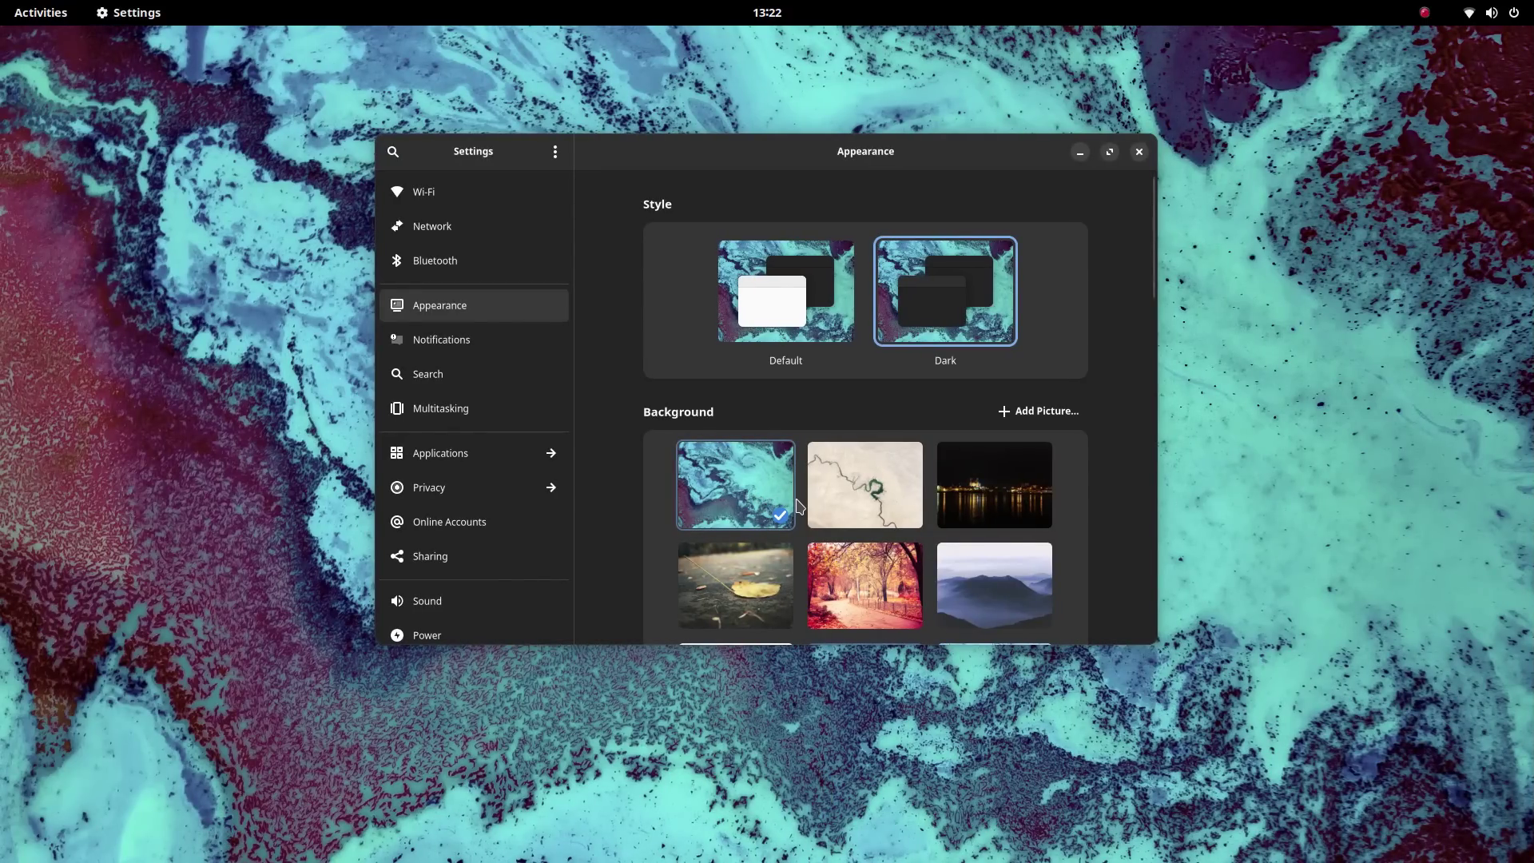
scroll(796, 506, down, 8)
click(847, 376)
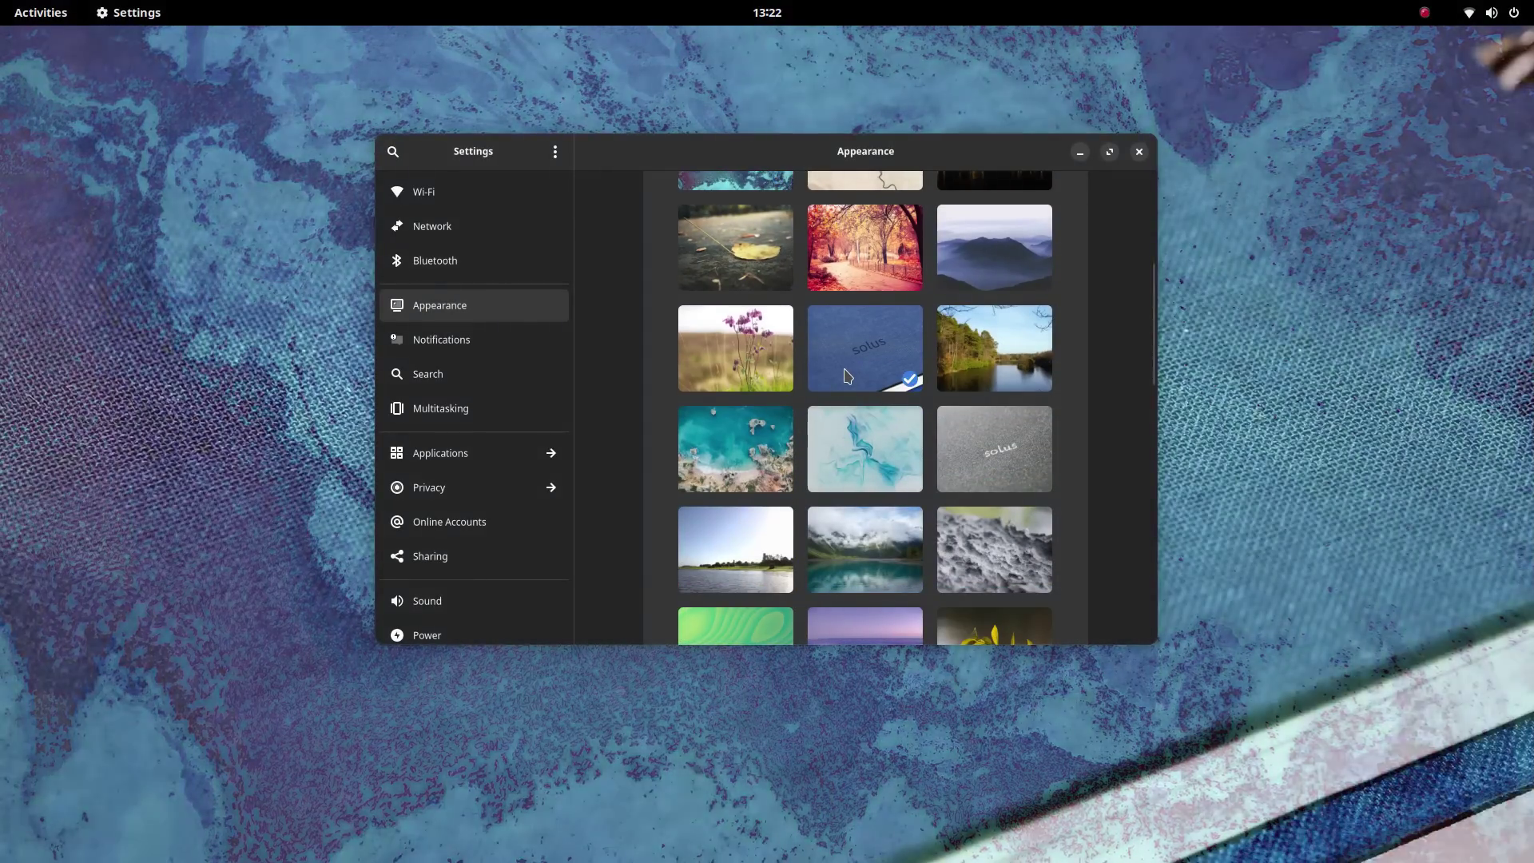
key(super+Page_Down)
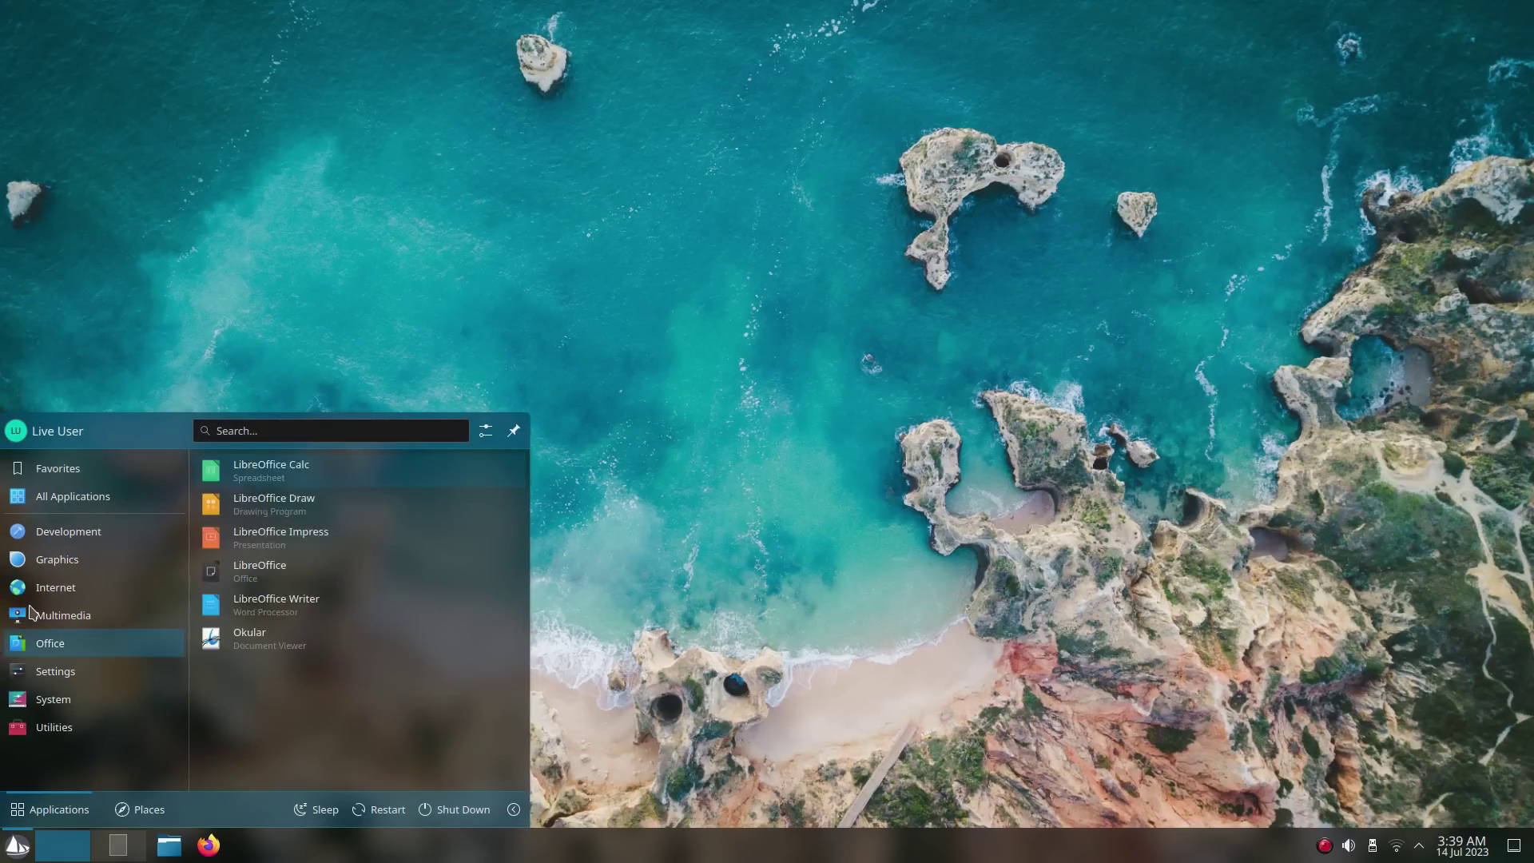
mouse_move(54, 596)
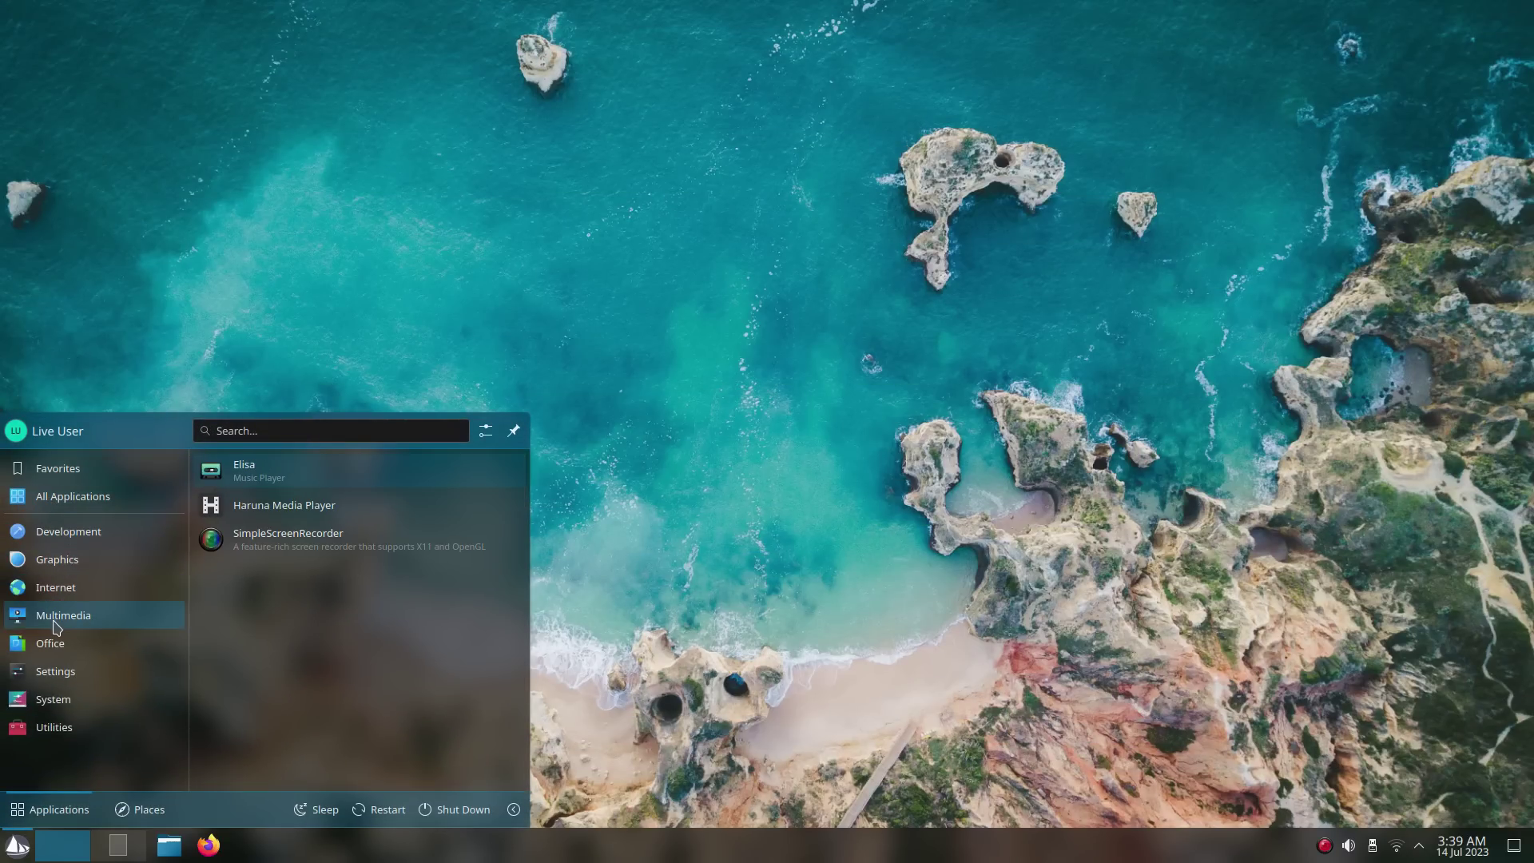
mouse_move(80, 496)
scroll(288, 592, down, 5)
scroll(326, 682, down, 2)
click(637, 718)
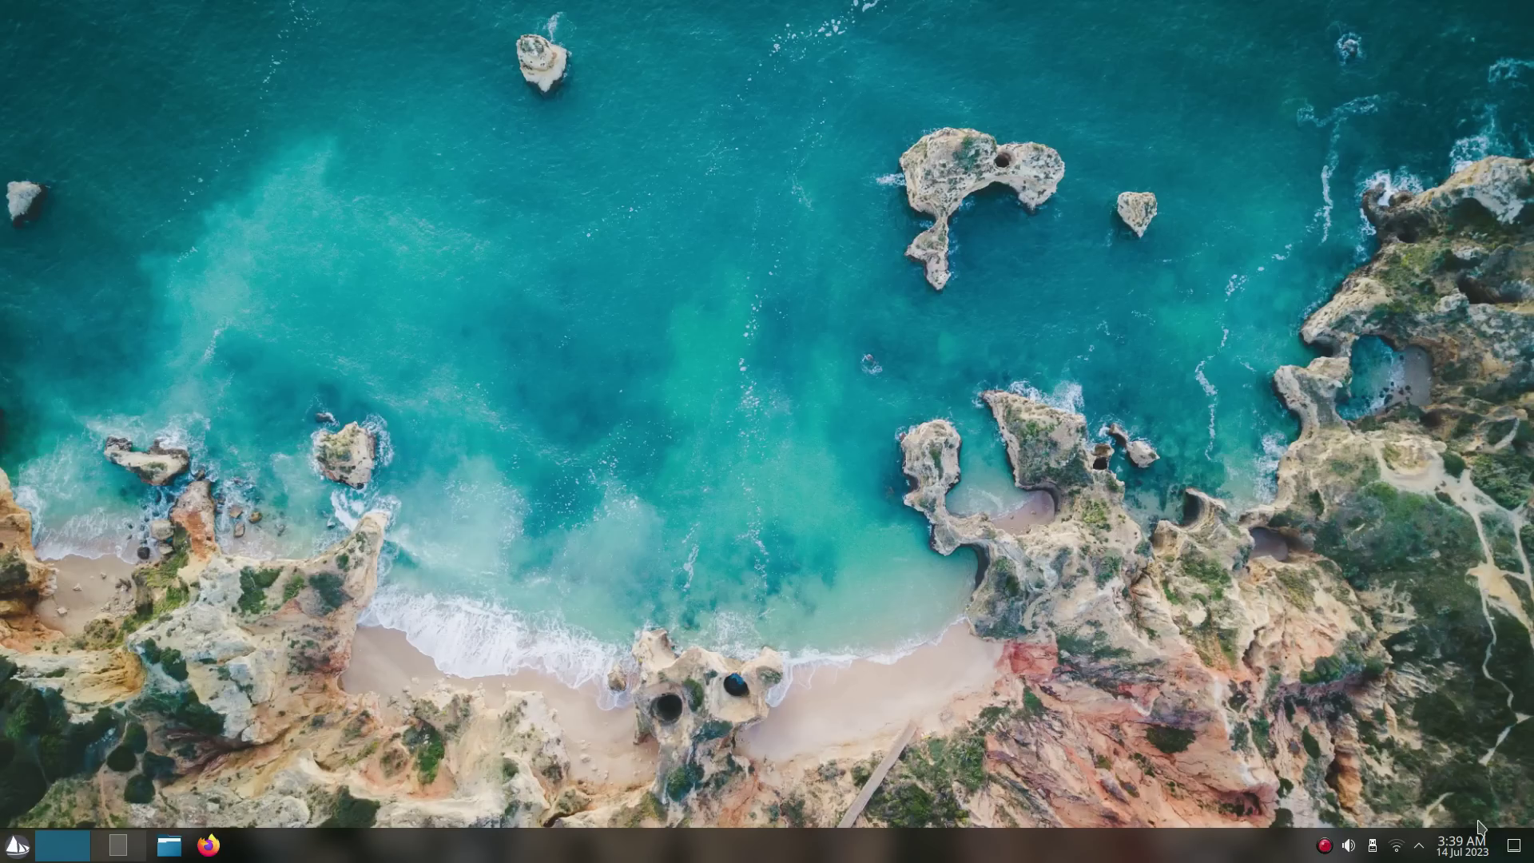
click(1470, 849)
click(1470, 849)
click(1421, 852)
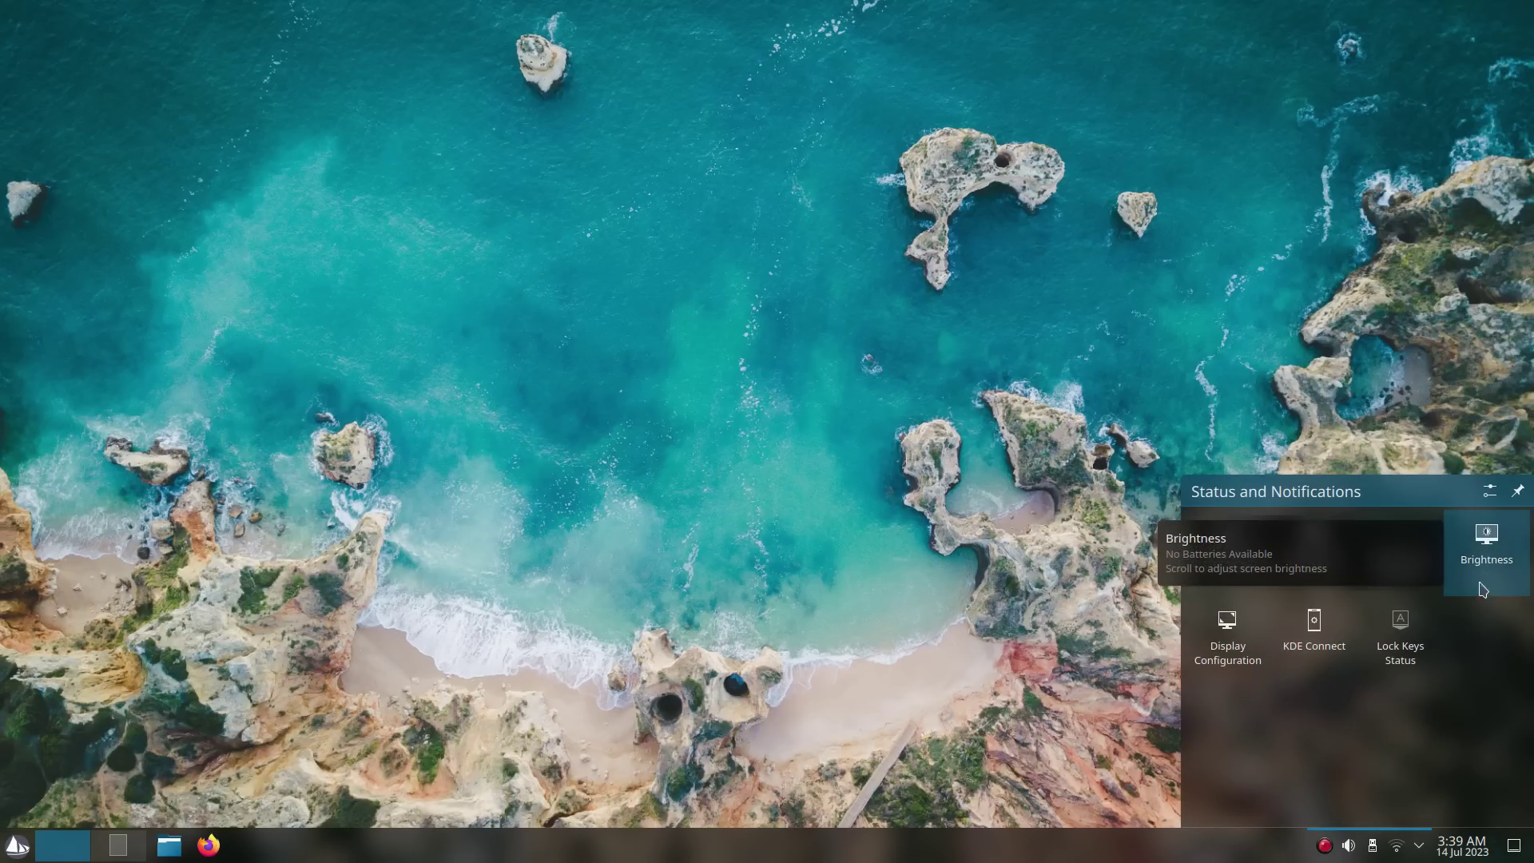
click(1398, 847)
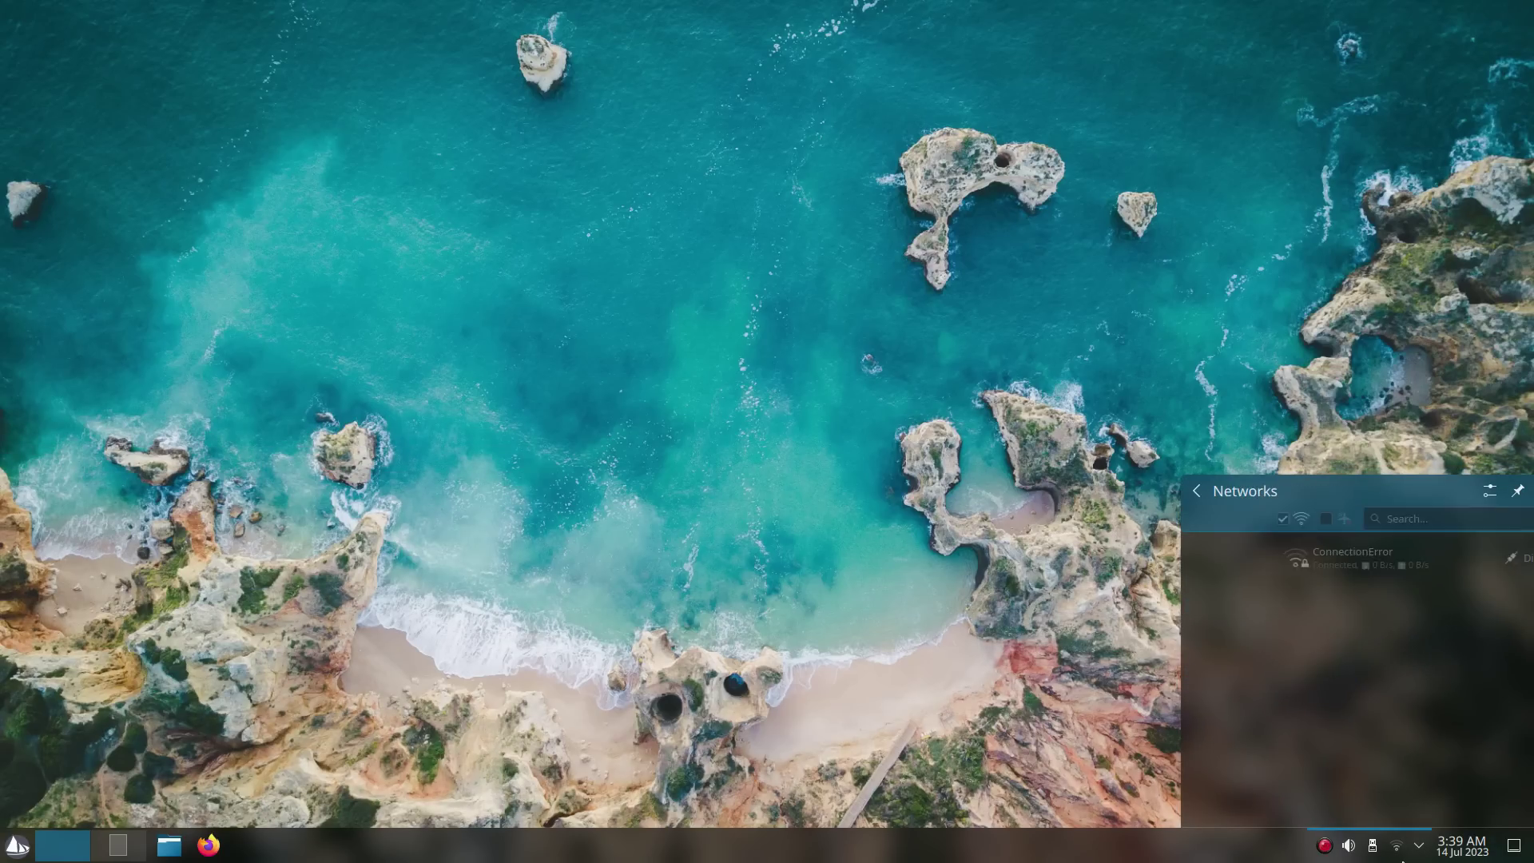
click(1368, 852)
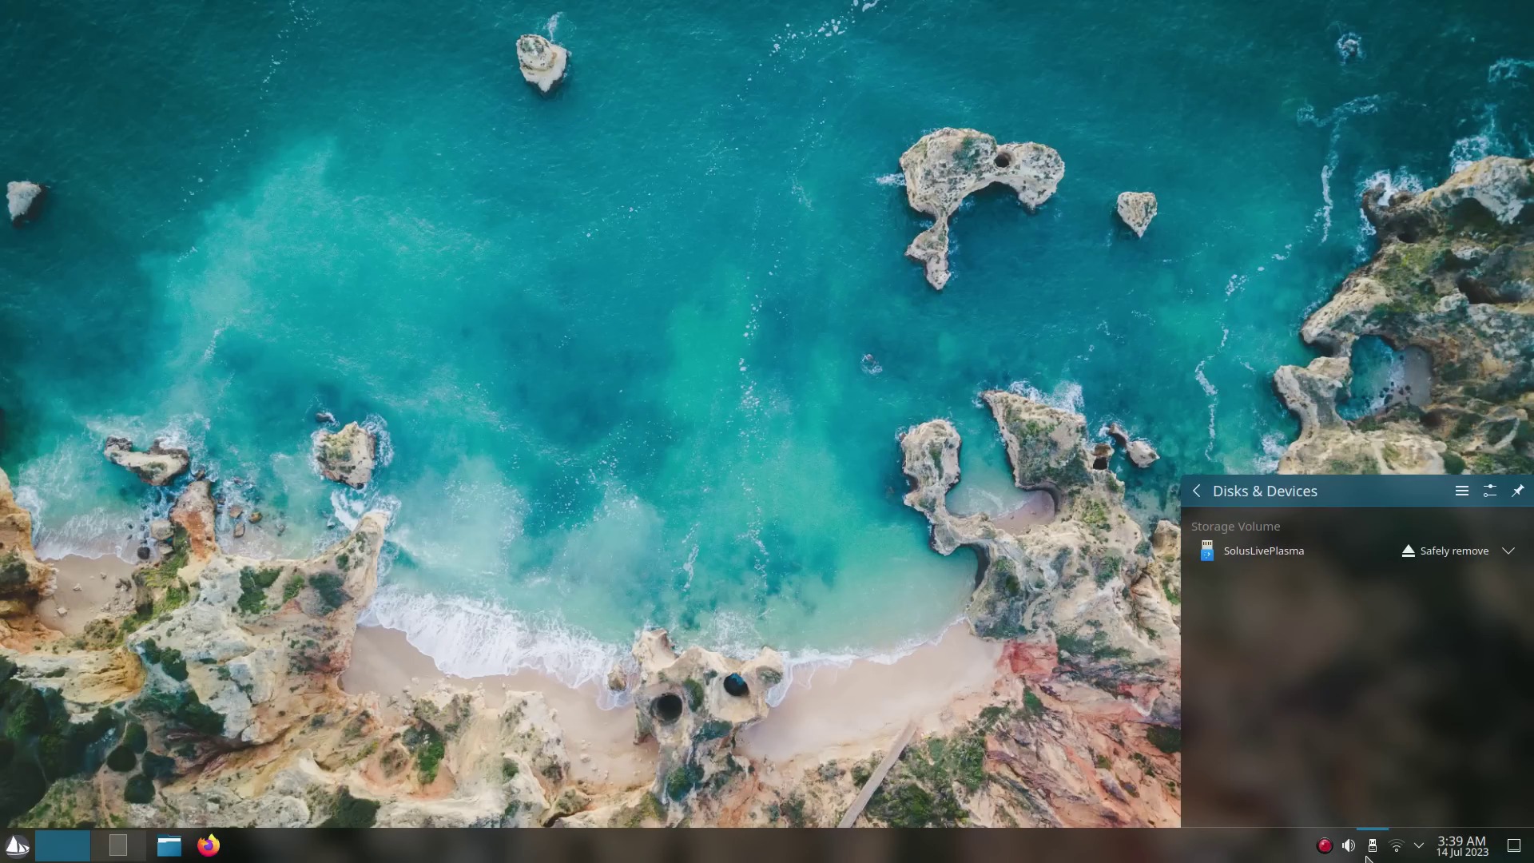
click(1349, 845)
click(1349, 846)
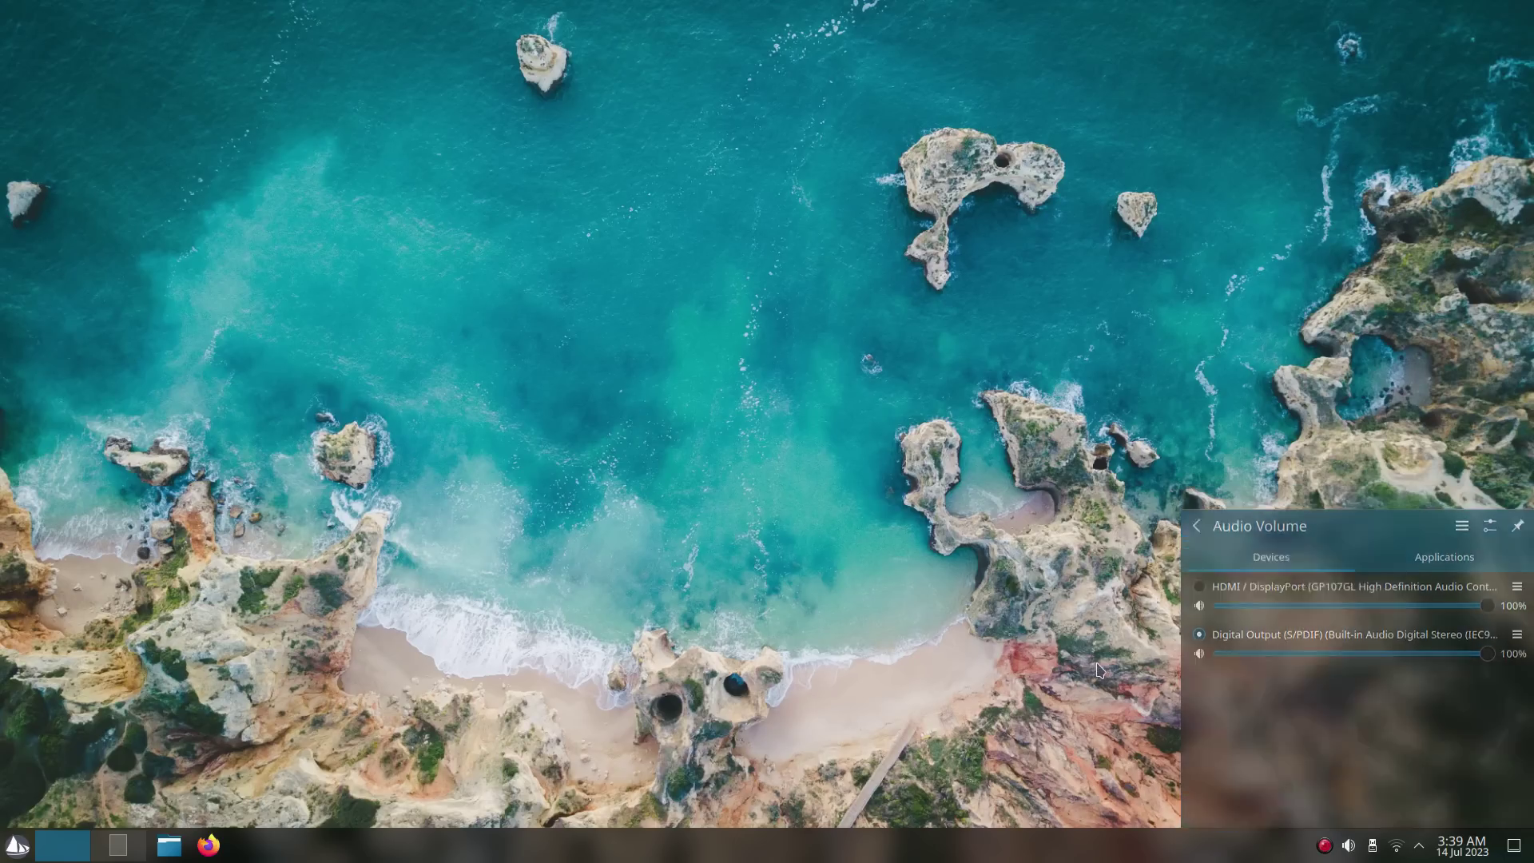
right_click(745, 266)
- Move the Dolphin file manager window up and left and widen it
click(788, 518)
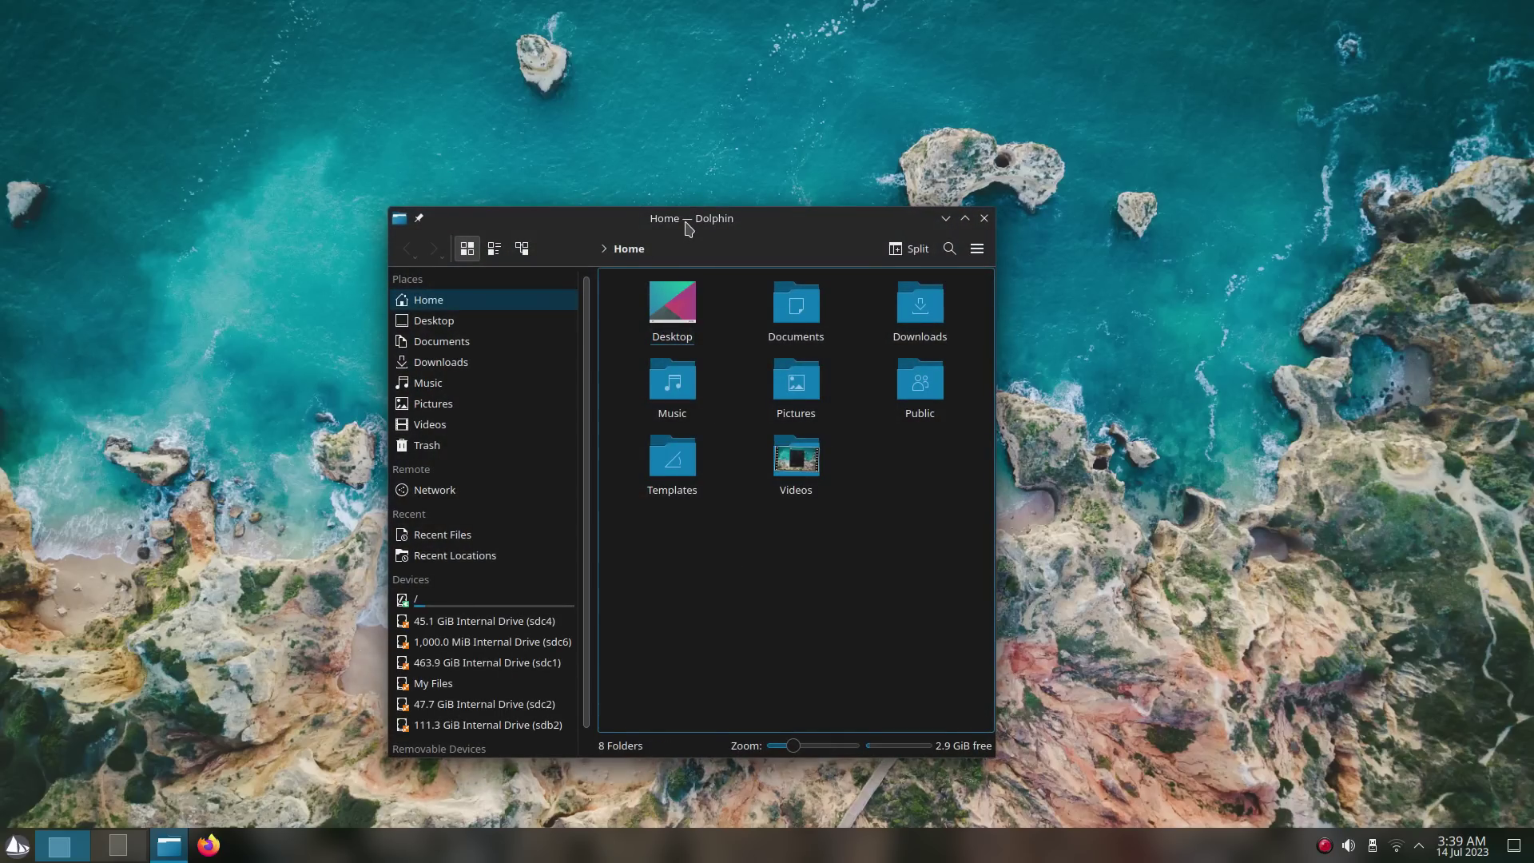
drag(686, 225, 428, 116)
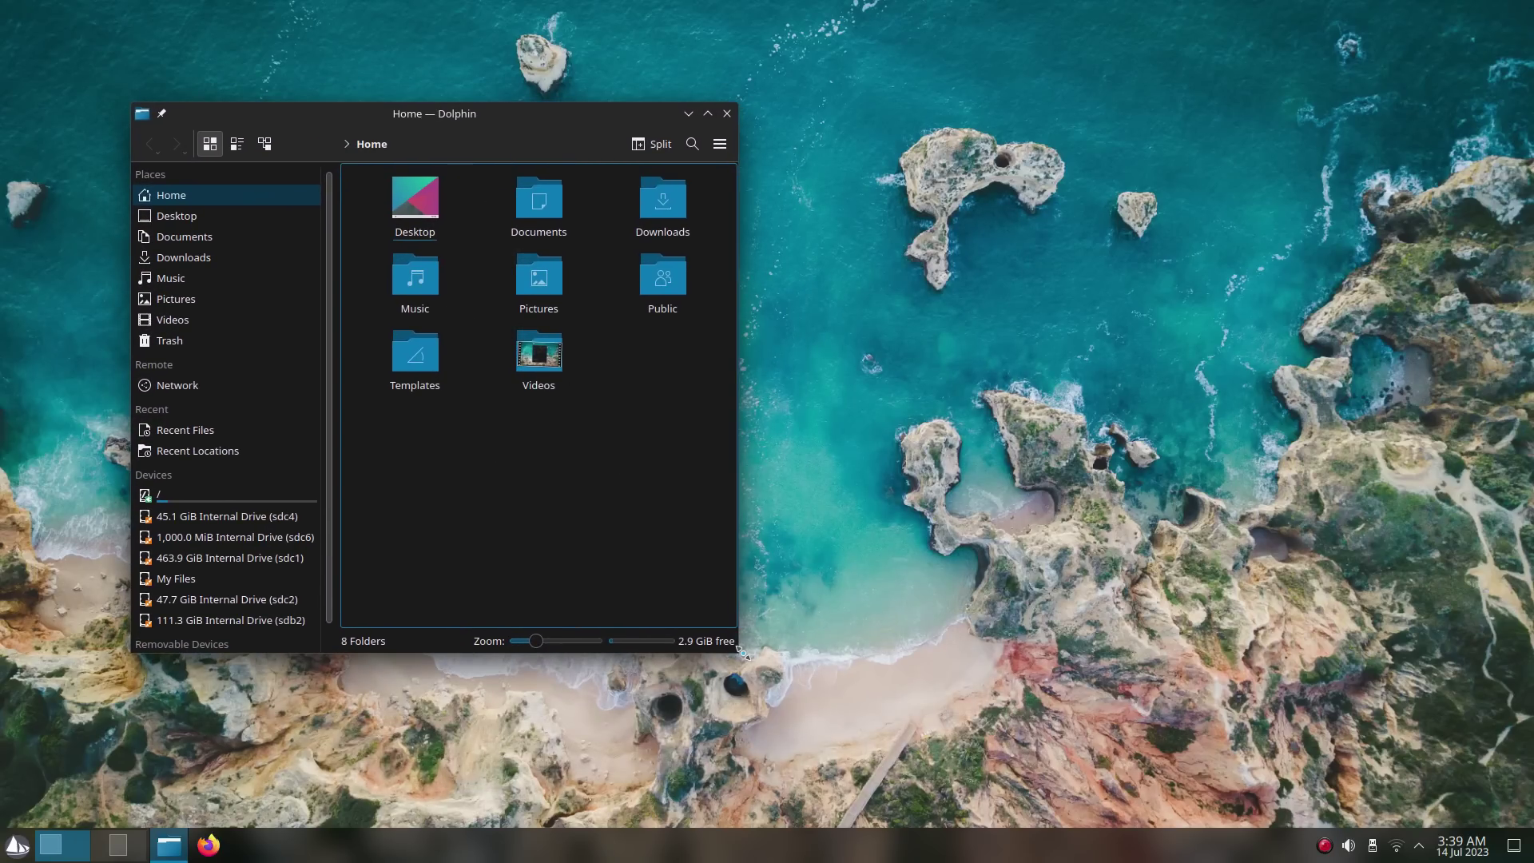
drag(739, 652, 874, 651)
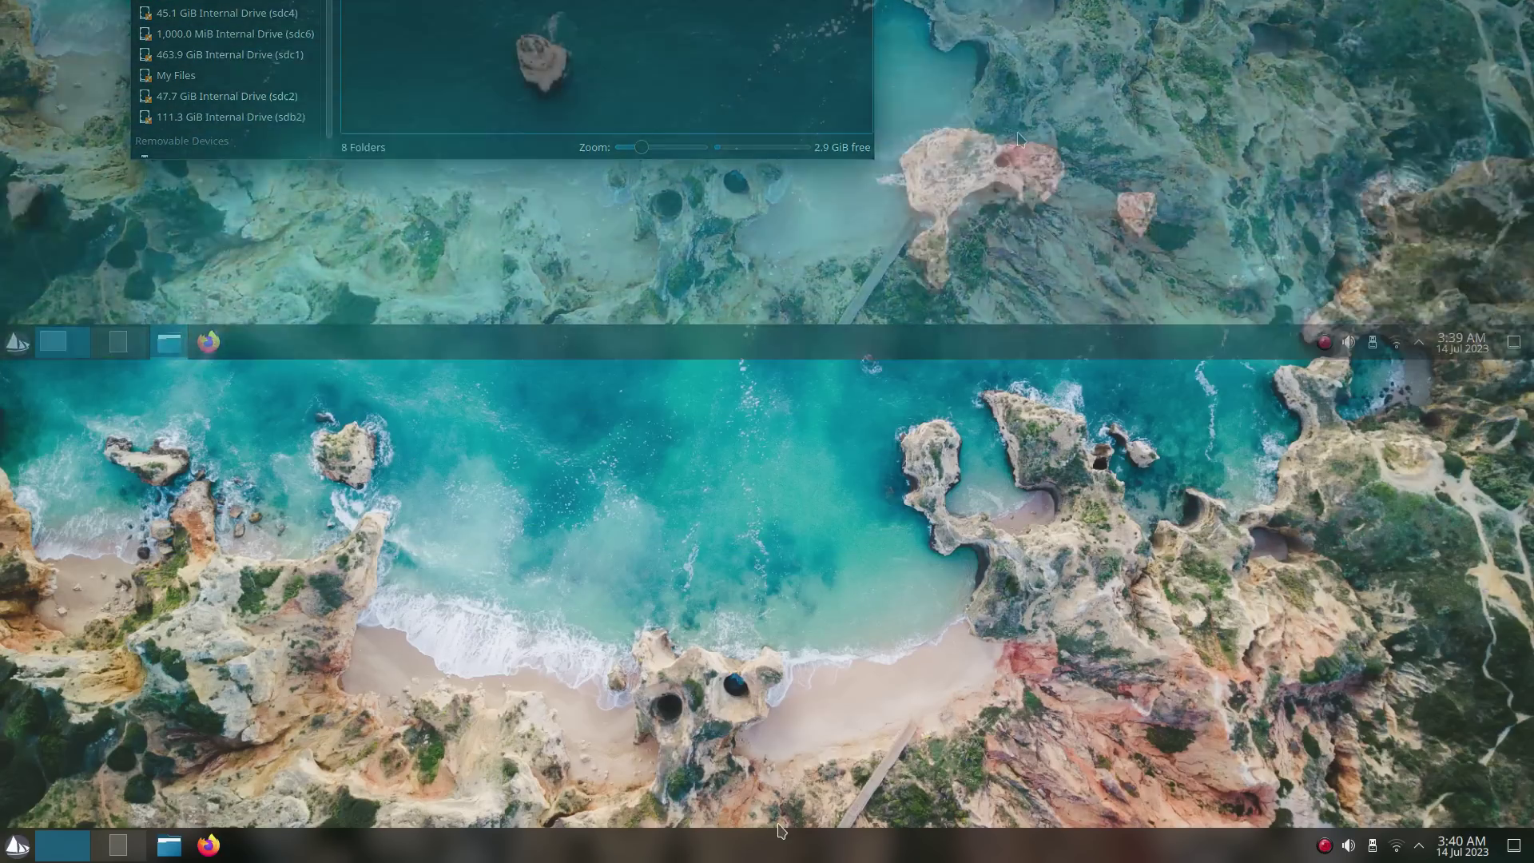
- In panel edit mode's More Options, turn on Floating Panel
right_click(849, 845)
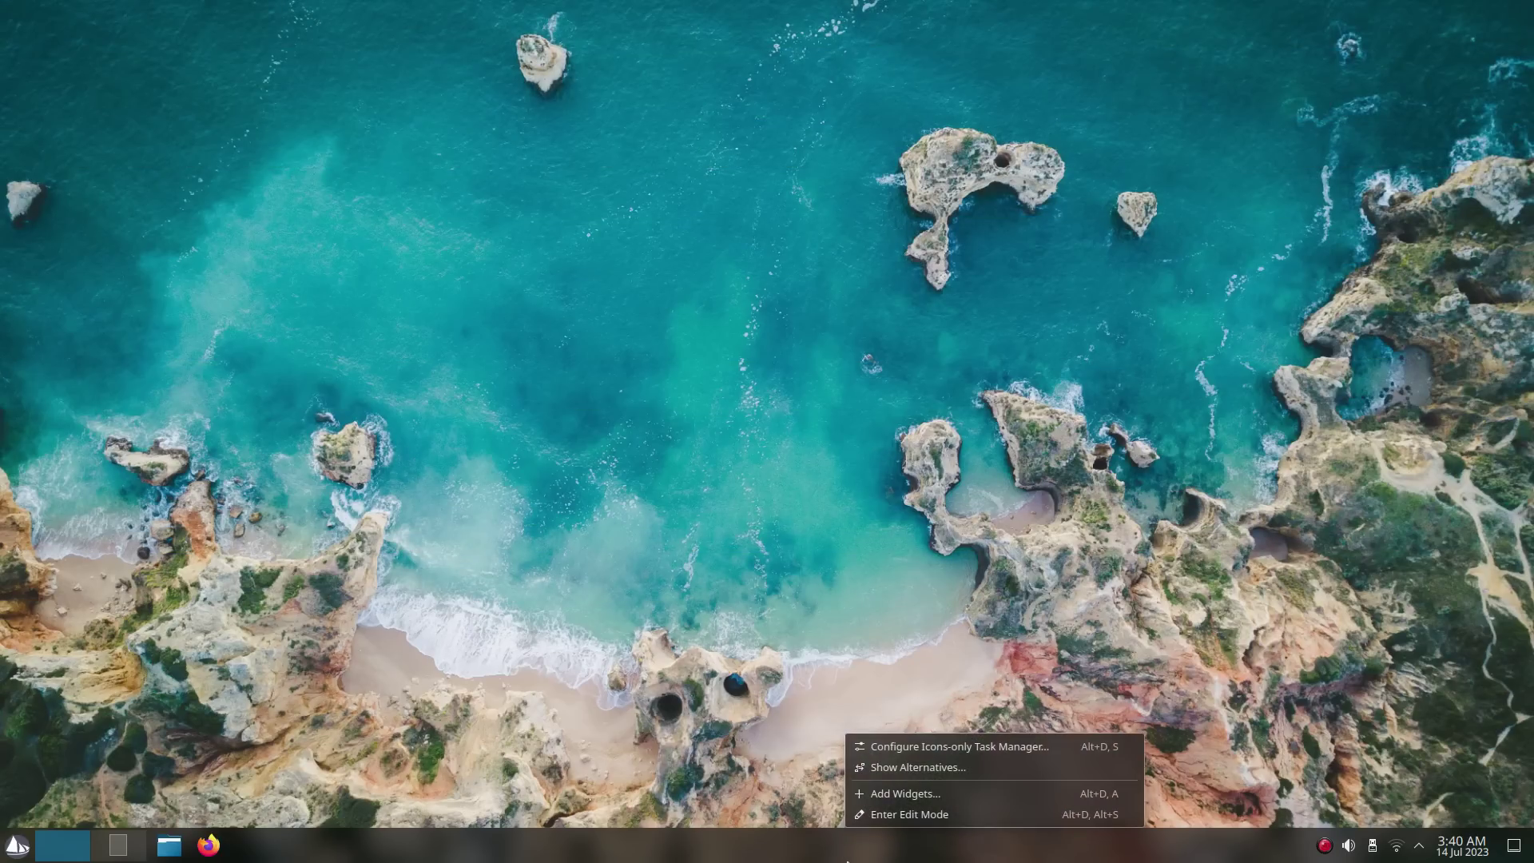
click(973, 814)
click(1426, 782)
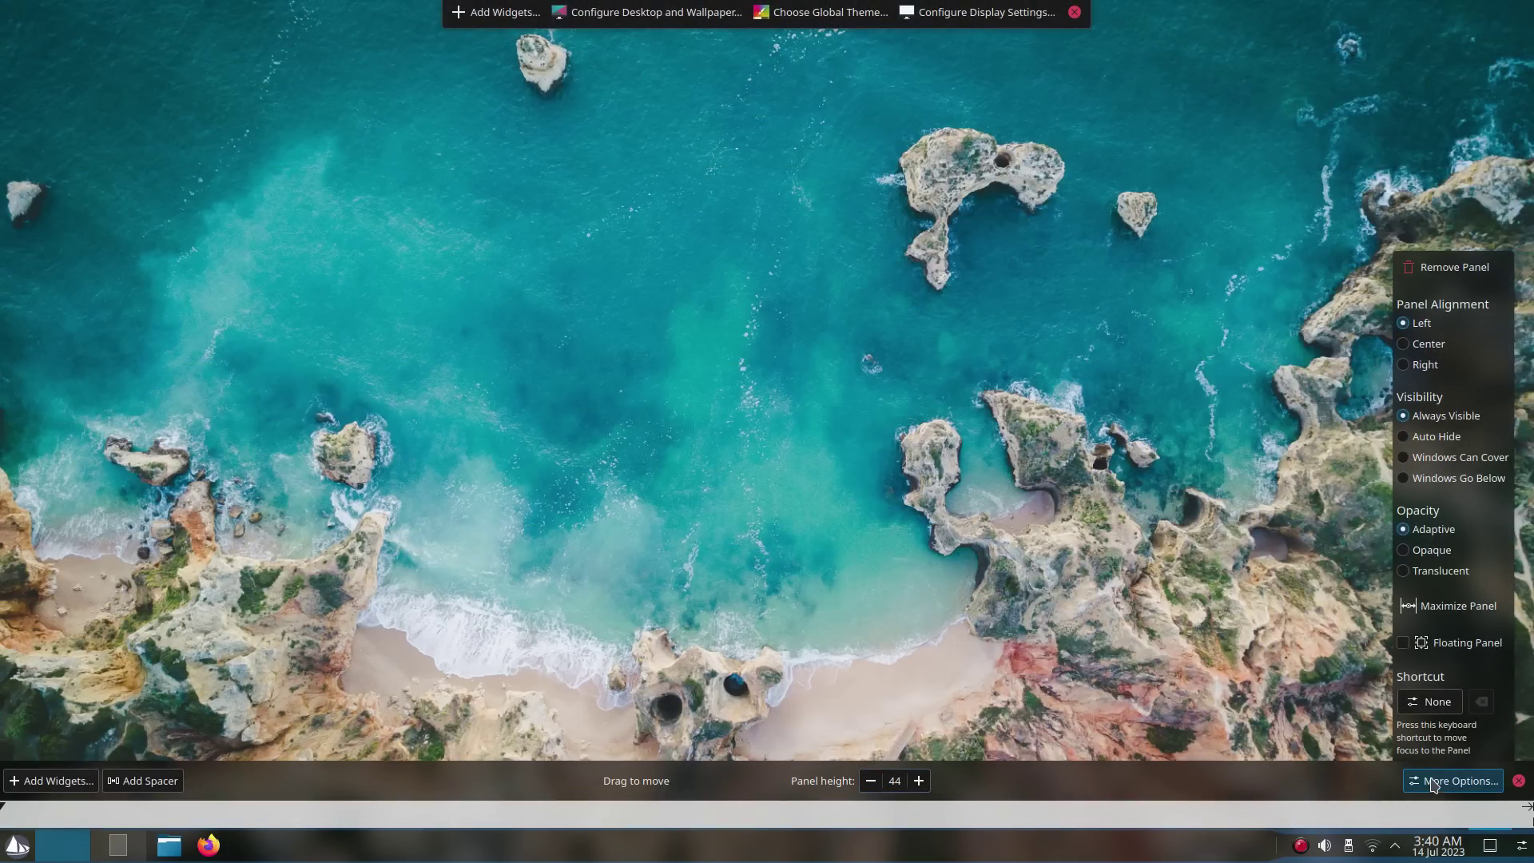
click(1442, 644)
click(1061, 506)
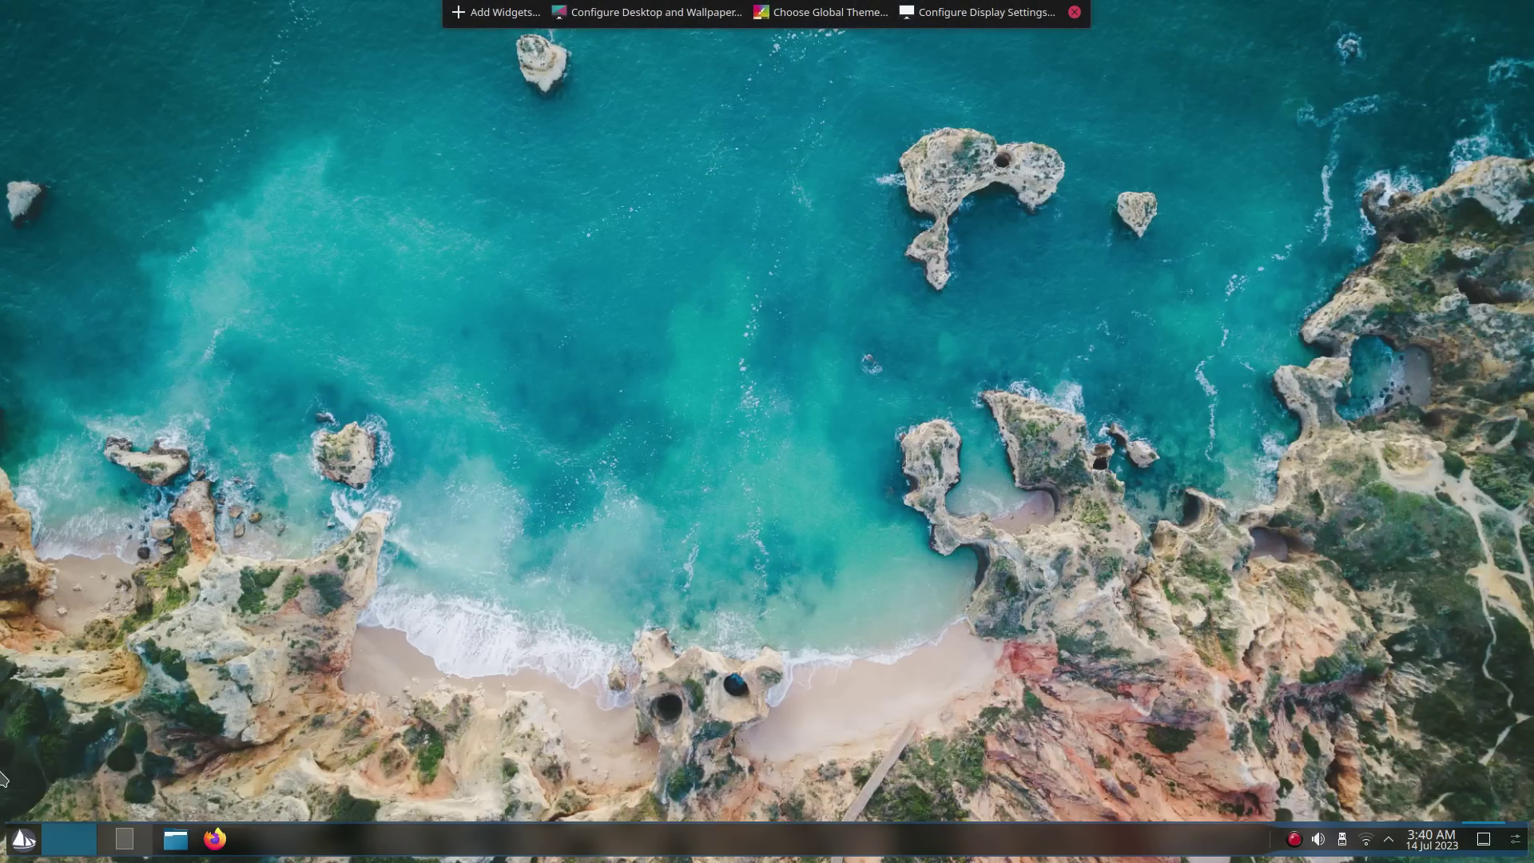
- Check the launcher and desktop menu, then leave desktop edit mode
click(22, 838)
click(22, 838)
right_click(485, 418)
click(1092, 27)
click(1075, 12)
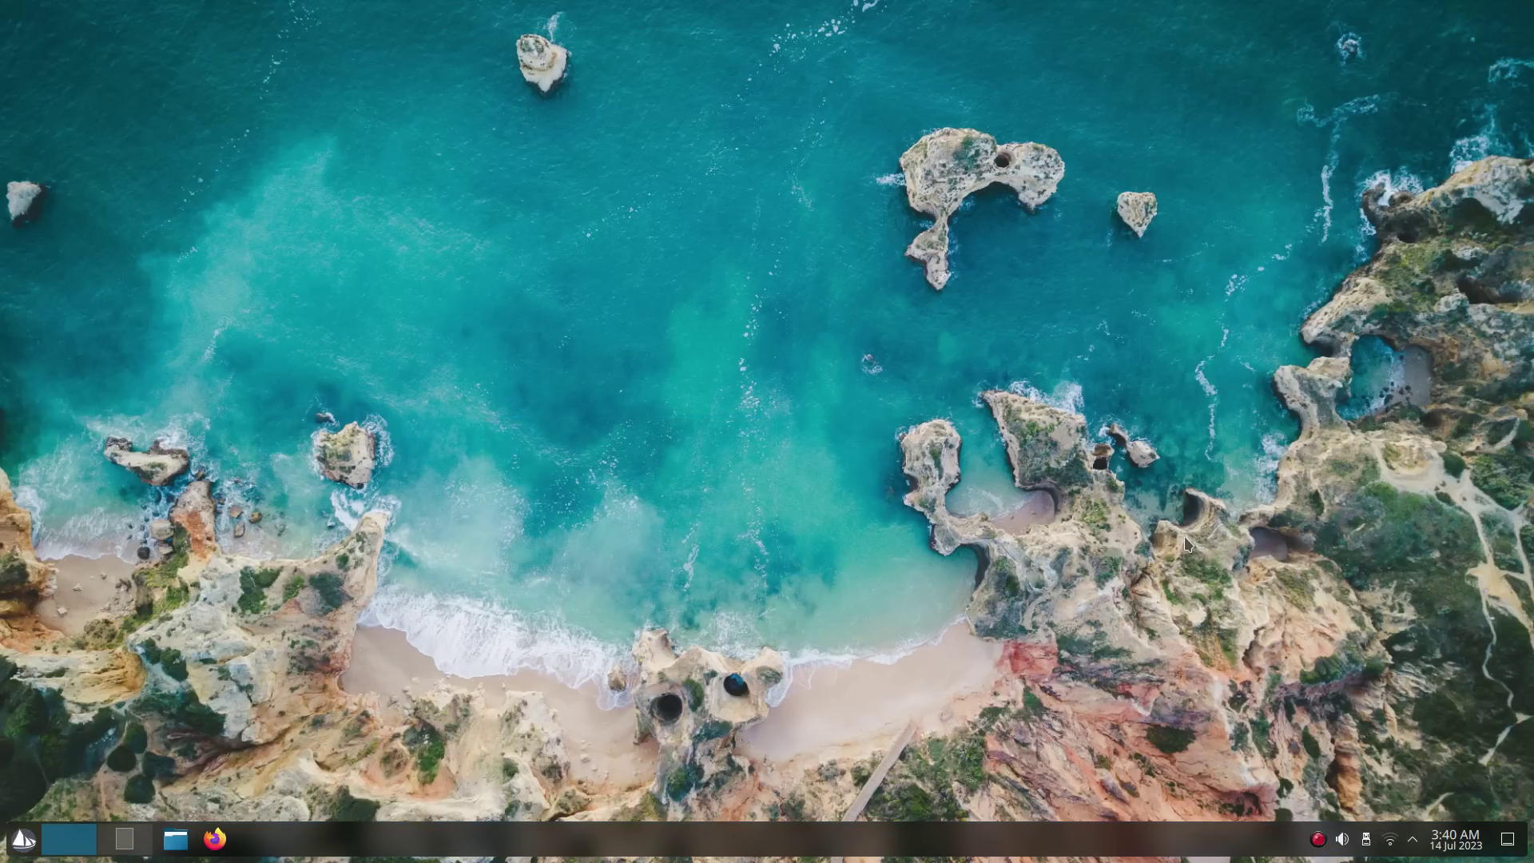
right_click(722, 269)
click(242, 529)
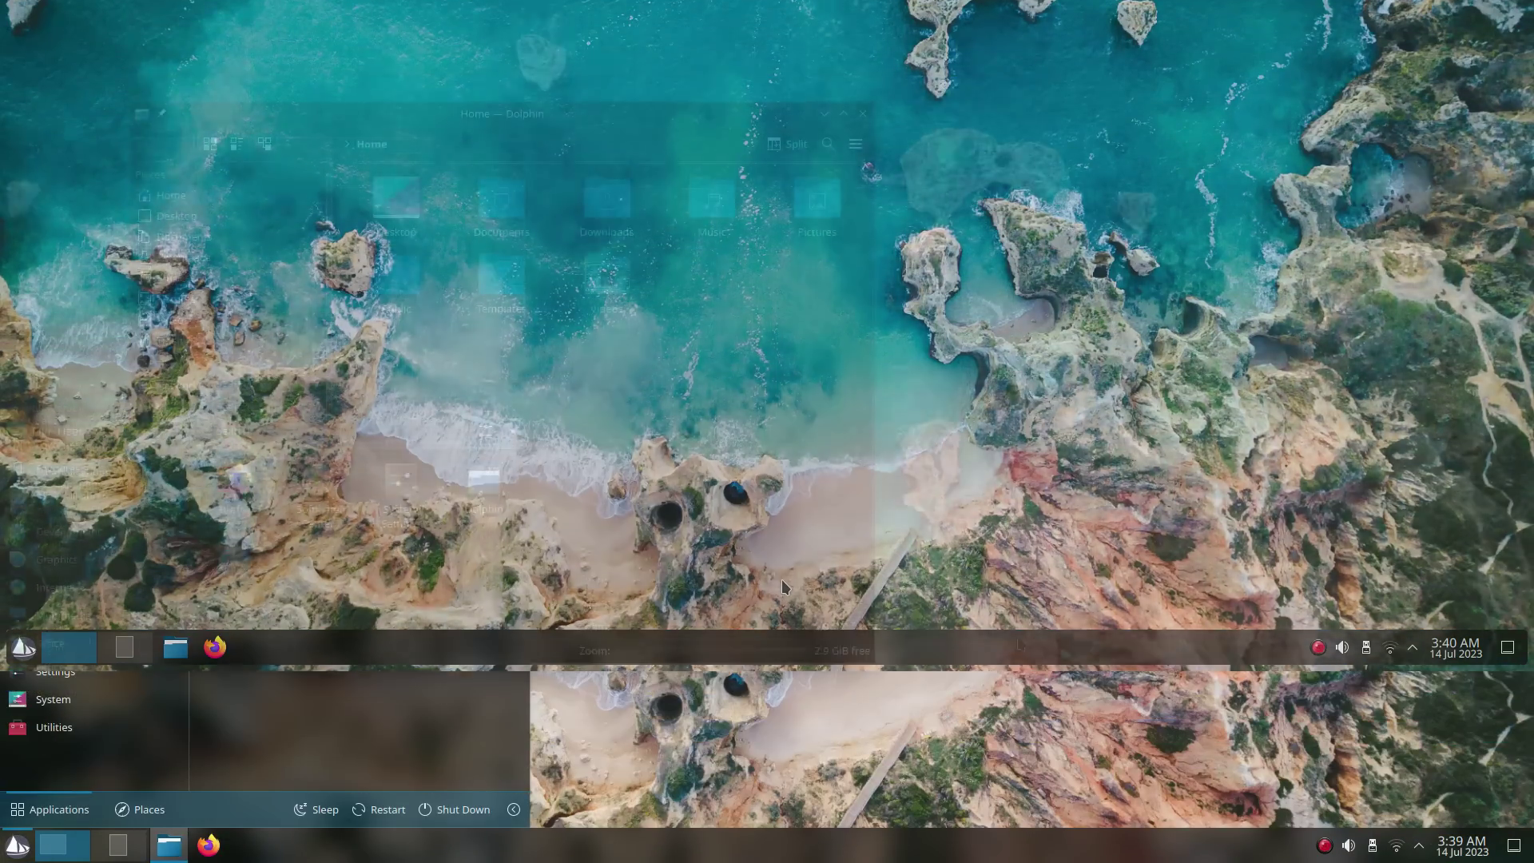
- Search 'ter' in the launcher, start Konsole and reposition its window
text(ter)
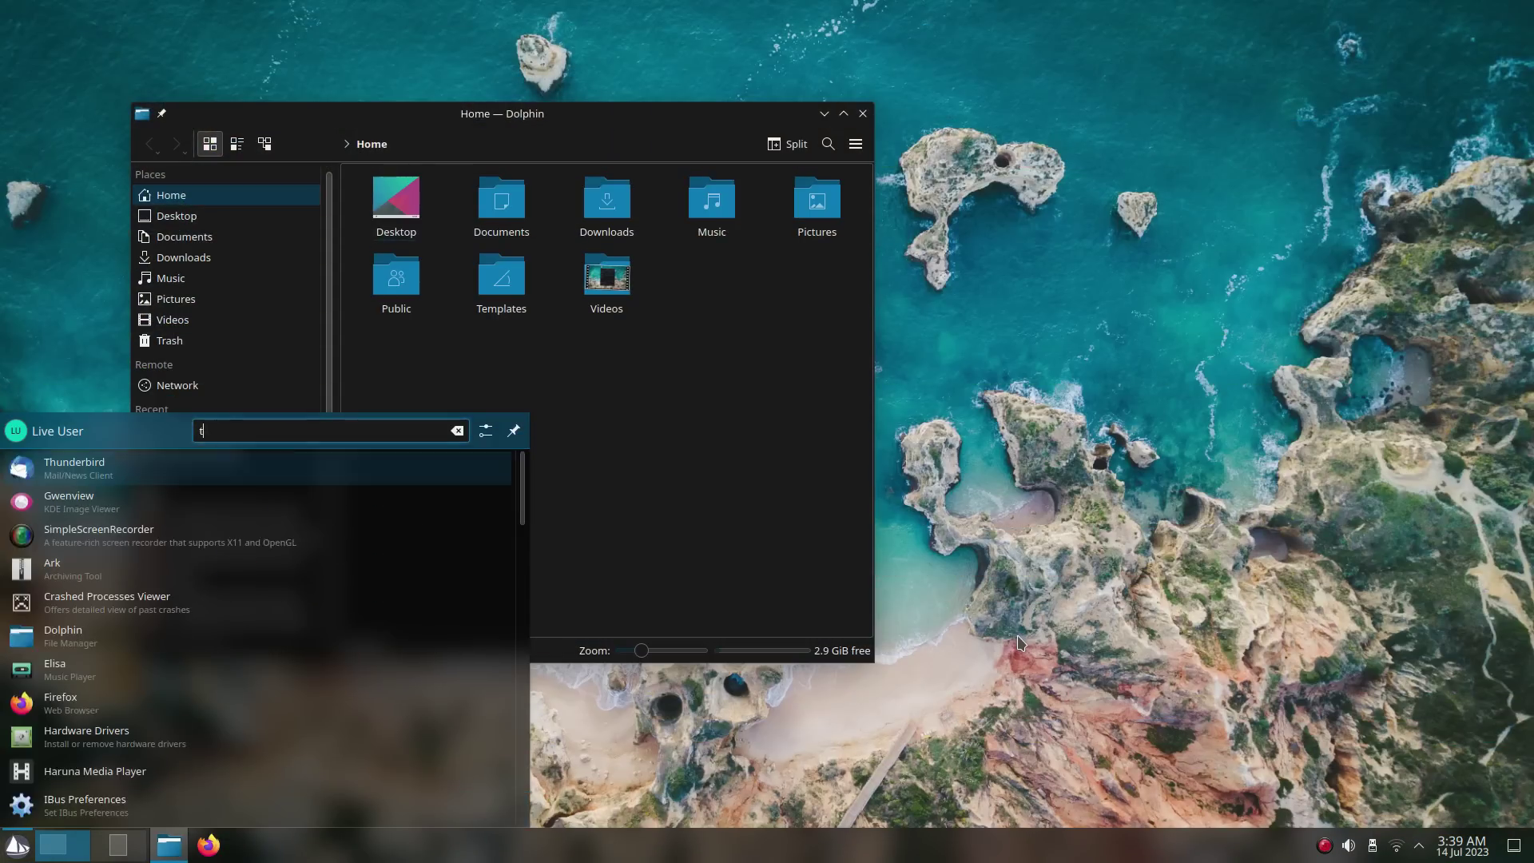
click(295, 569)
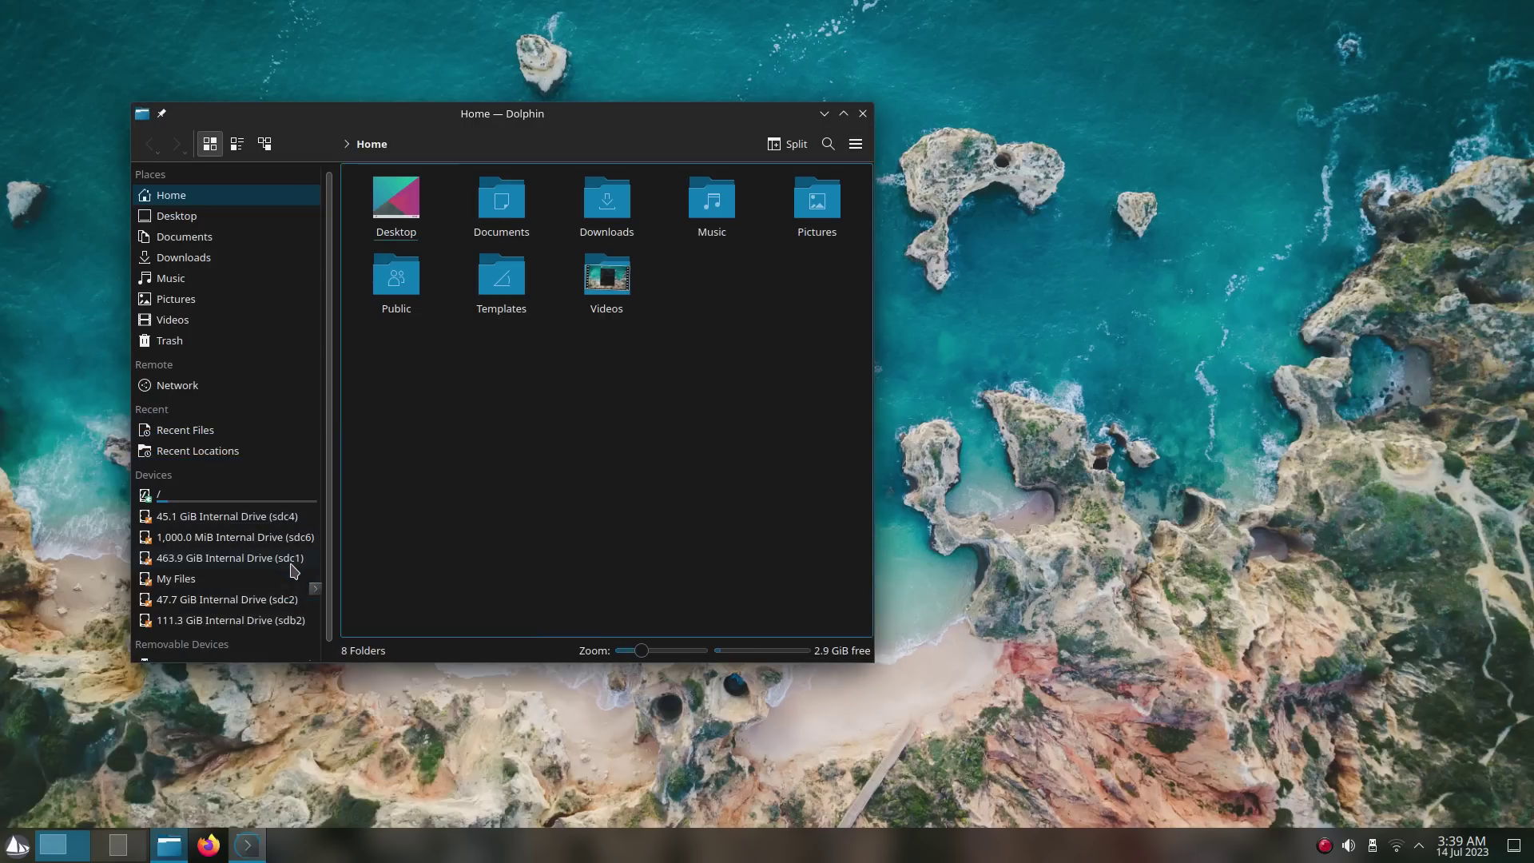
drag(579, 217, 823, 224)
drag(1075, 228, 847, 202)
- Preview the Meta+W window overview and cycle between Dolphin and Konsole
key(super+w)
key(super+w)
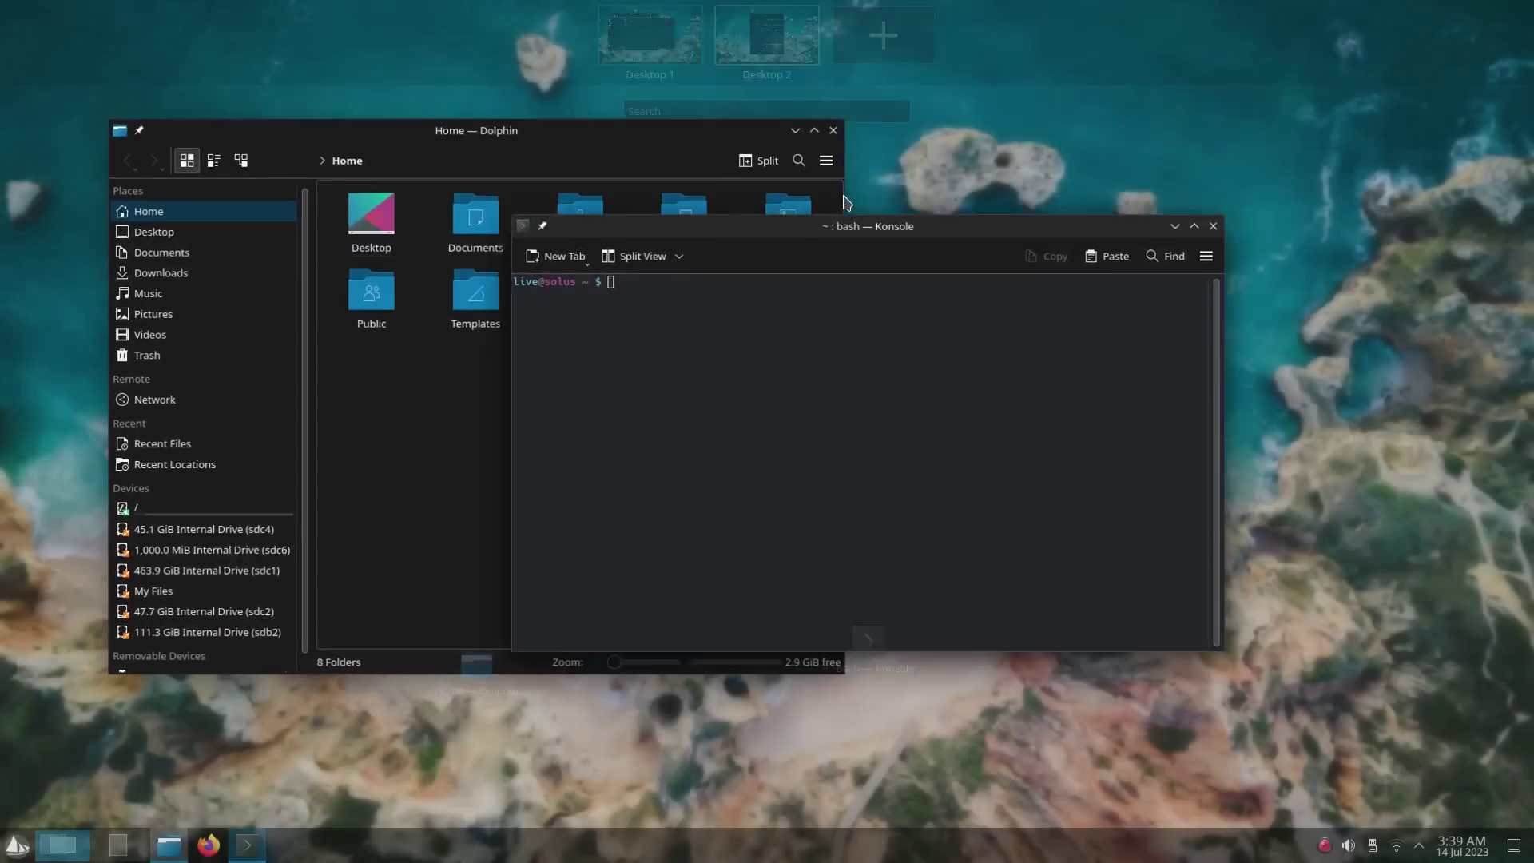
key(super+w)
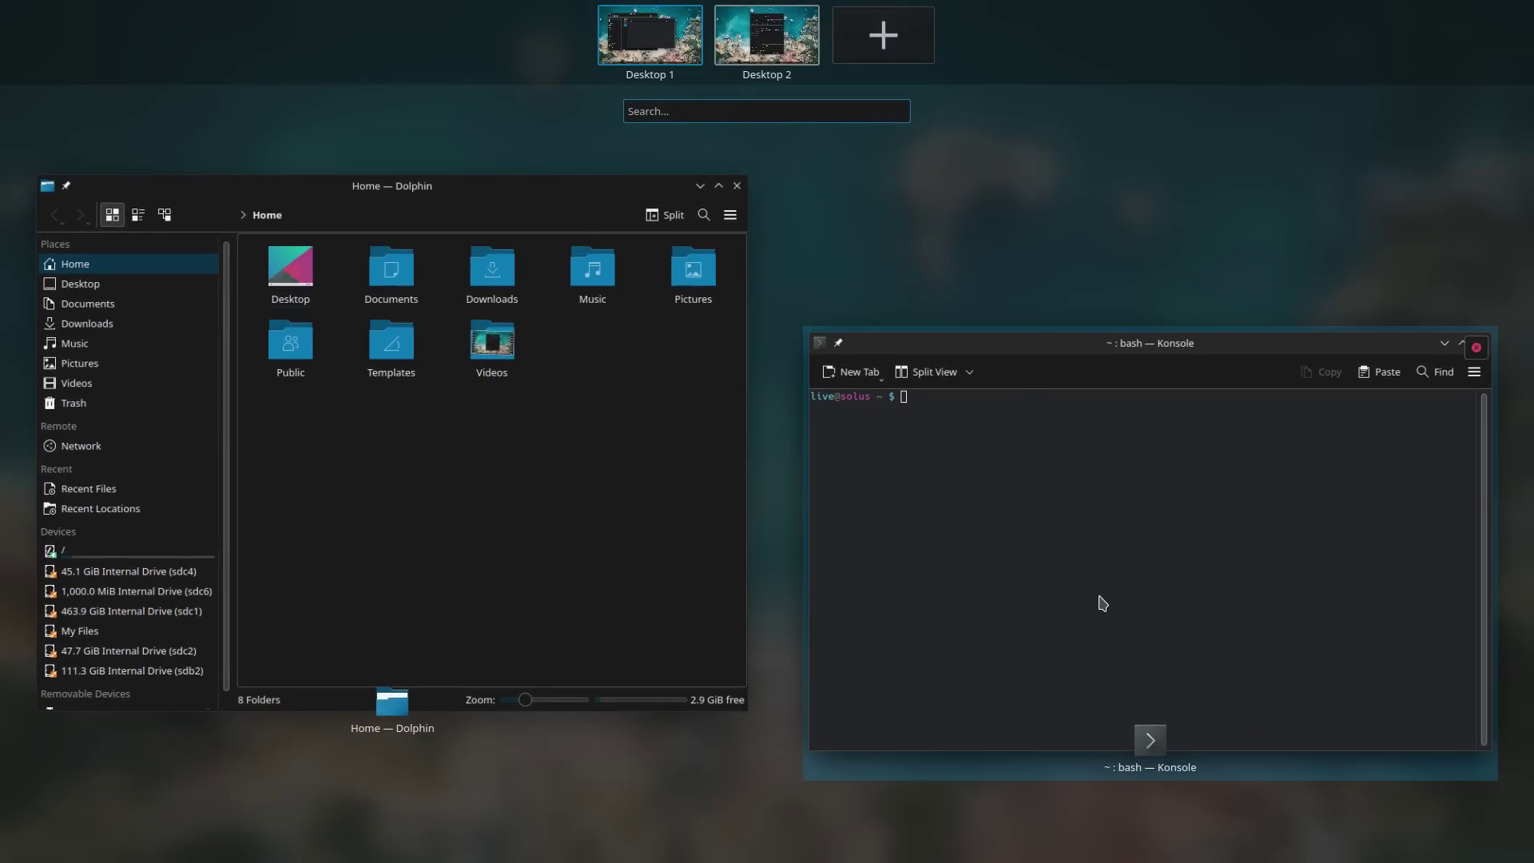
key(super+w)
key(super+w)
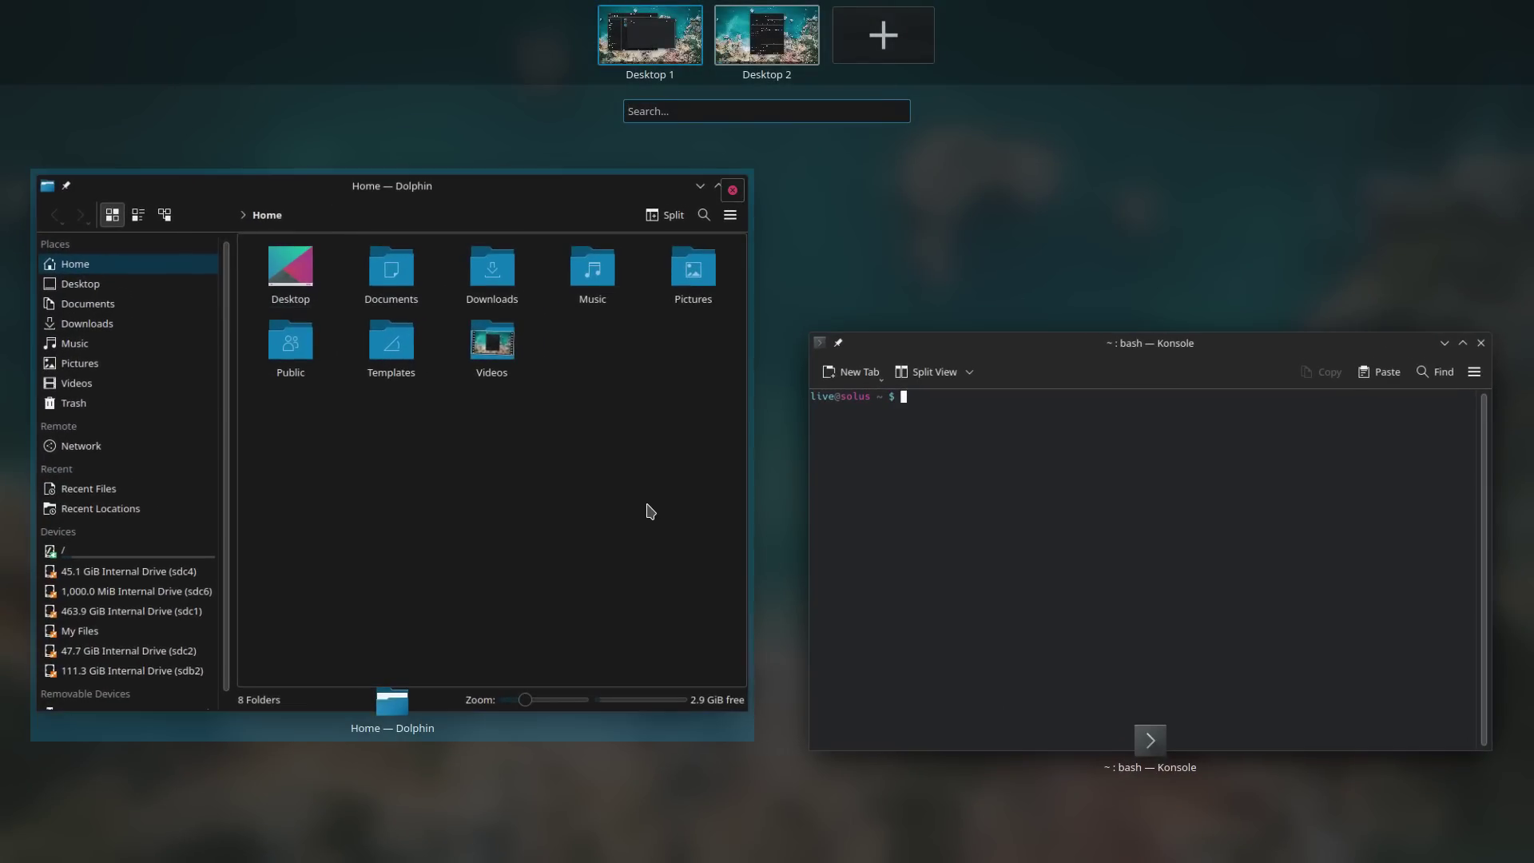
key(super+w)
key(alt+Tab)
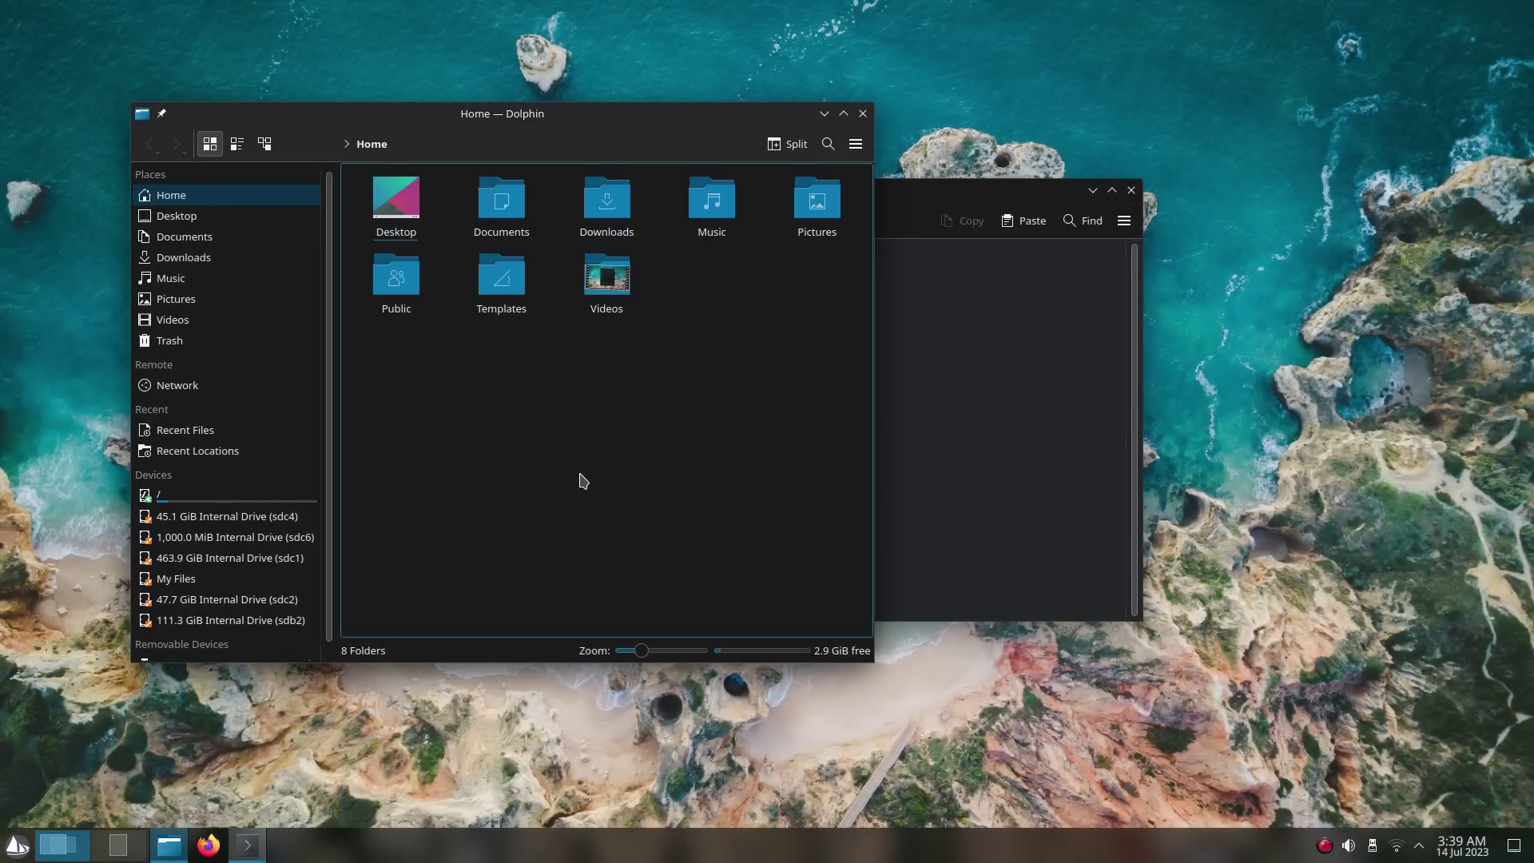
key(alt+Tab)
- With the Meta+T tiles shown, drop Konsole into the left tile and Dolphin right
key(super+t)
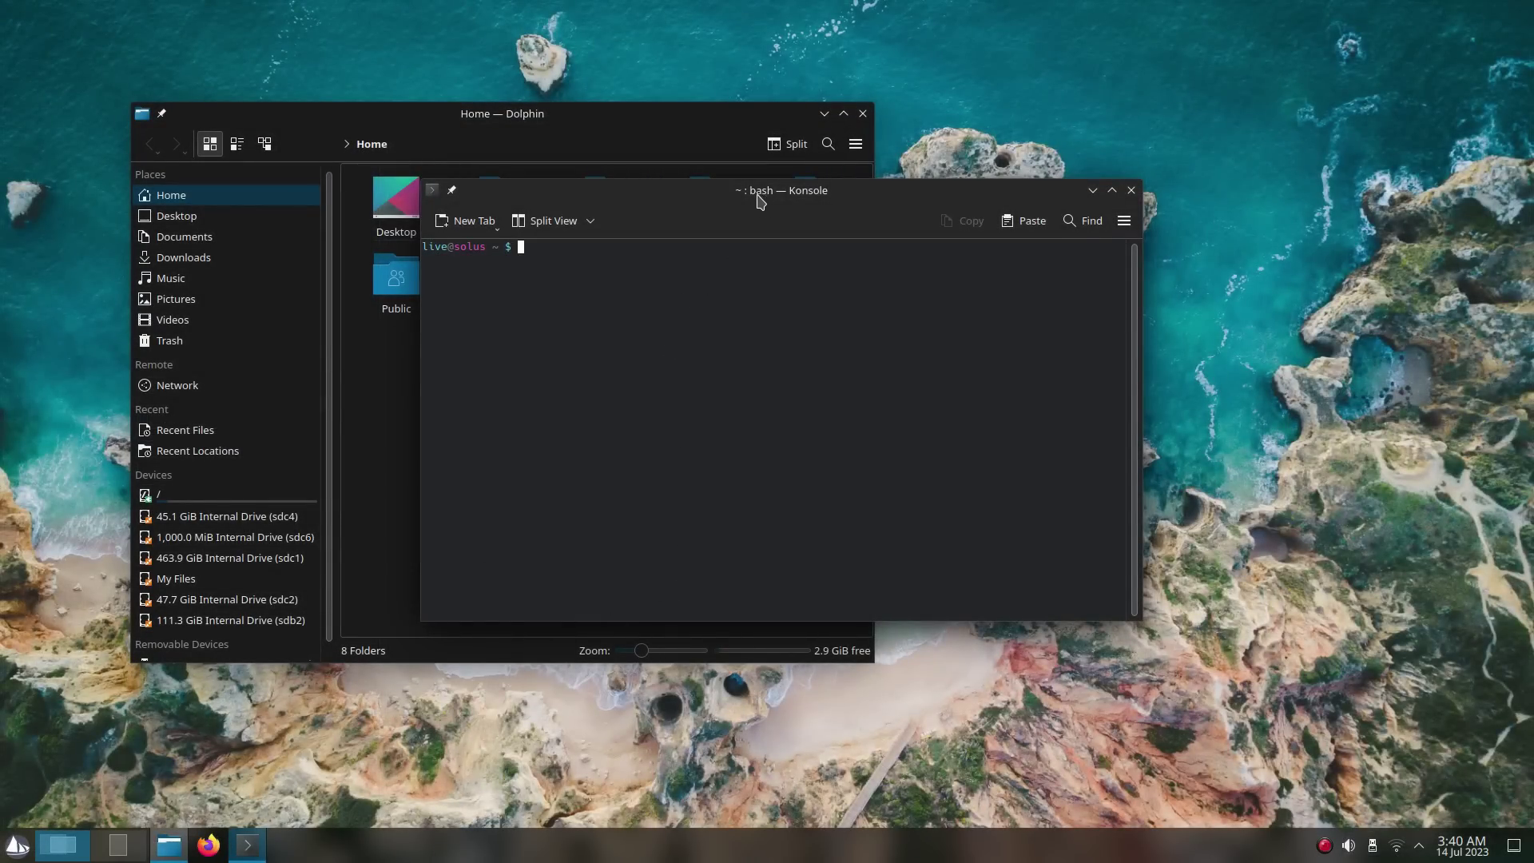
drag(761, 198, 349, 256)
drag(523, 113, 1202, 216)
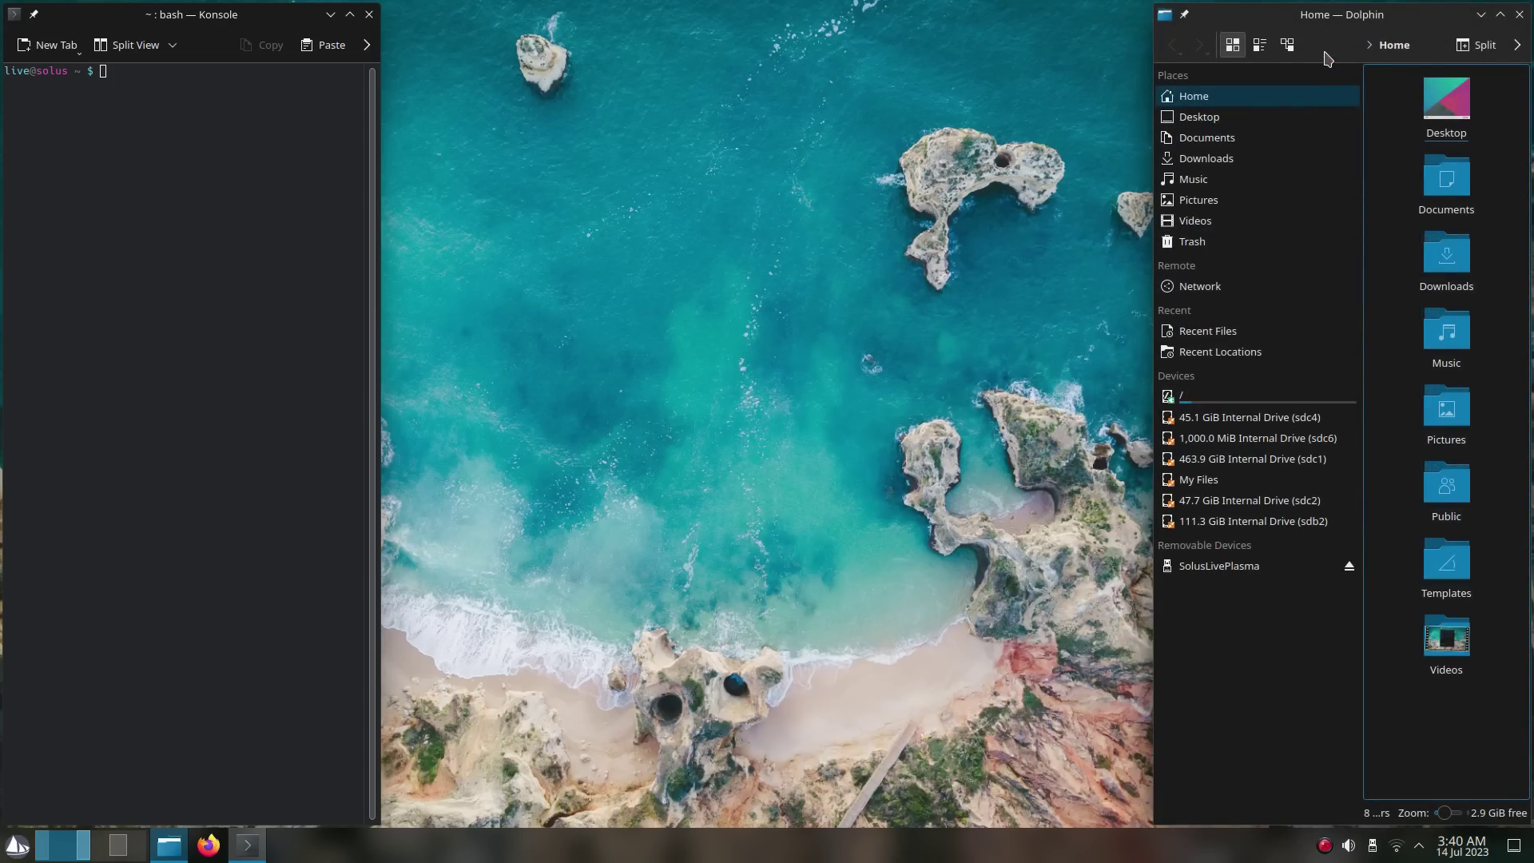
- Delete the middle tile from the window tiling layout
key(super+t)
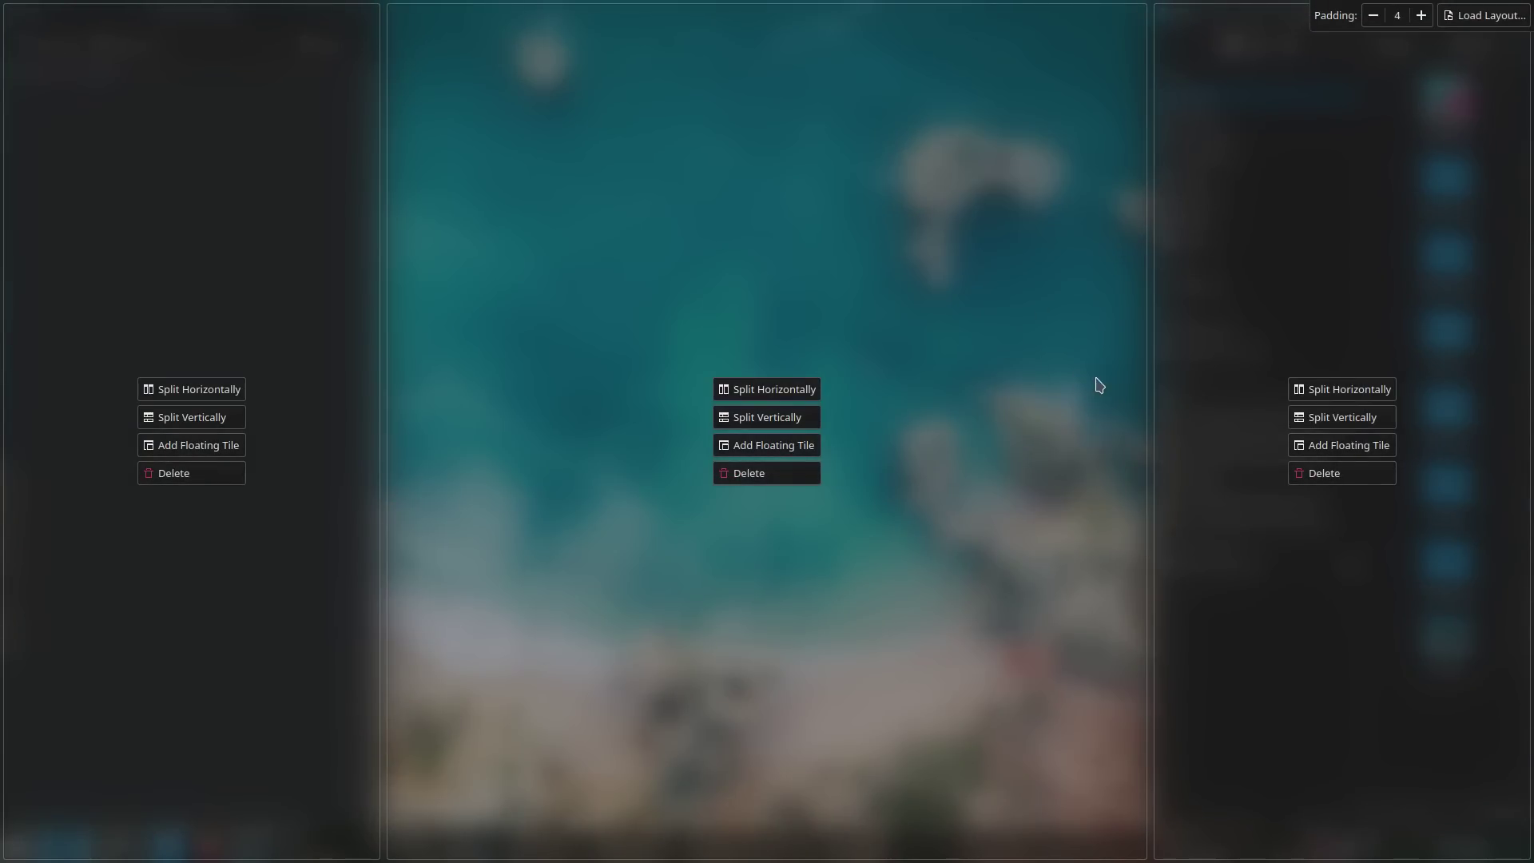
key(Escape)
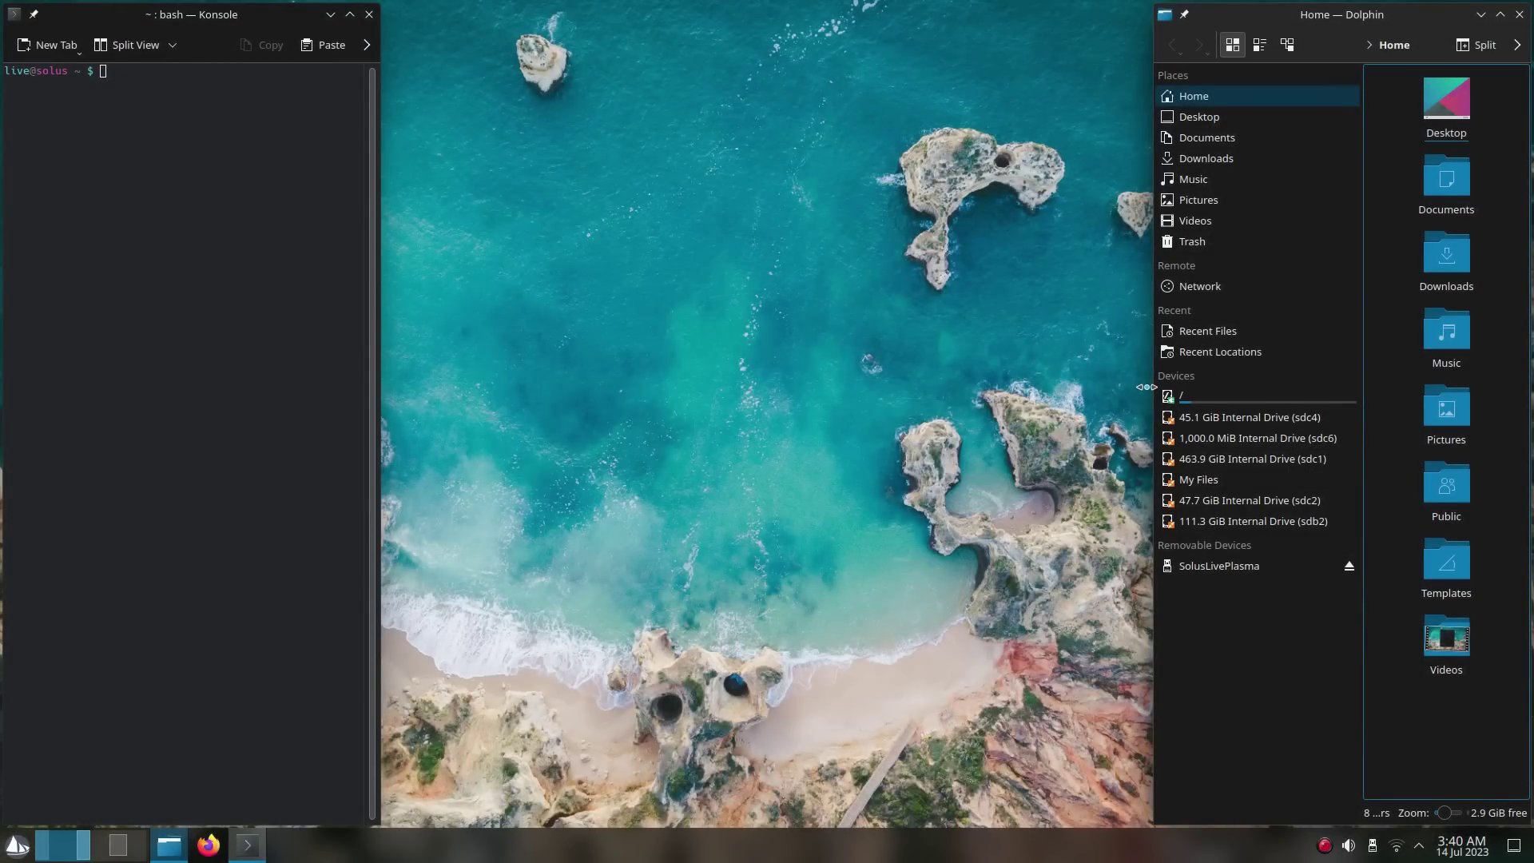
key(super+t)
click(788, 478)
key(Escape)
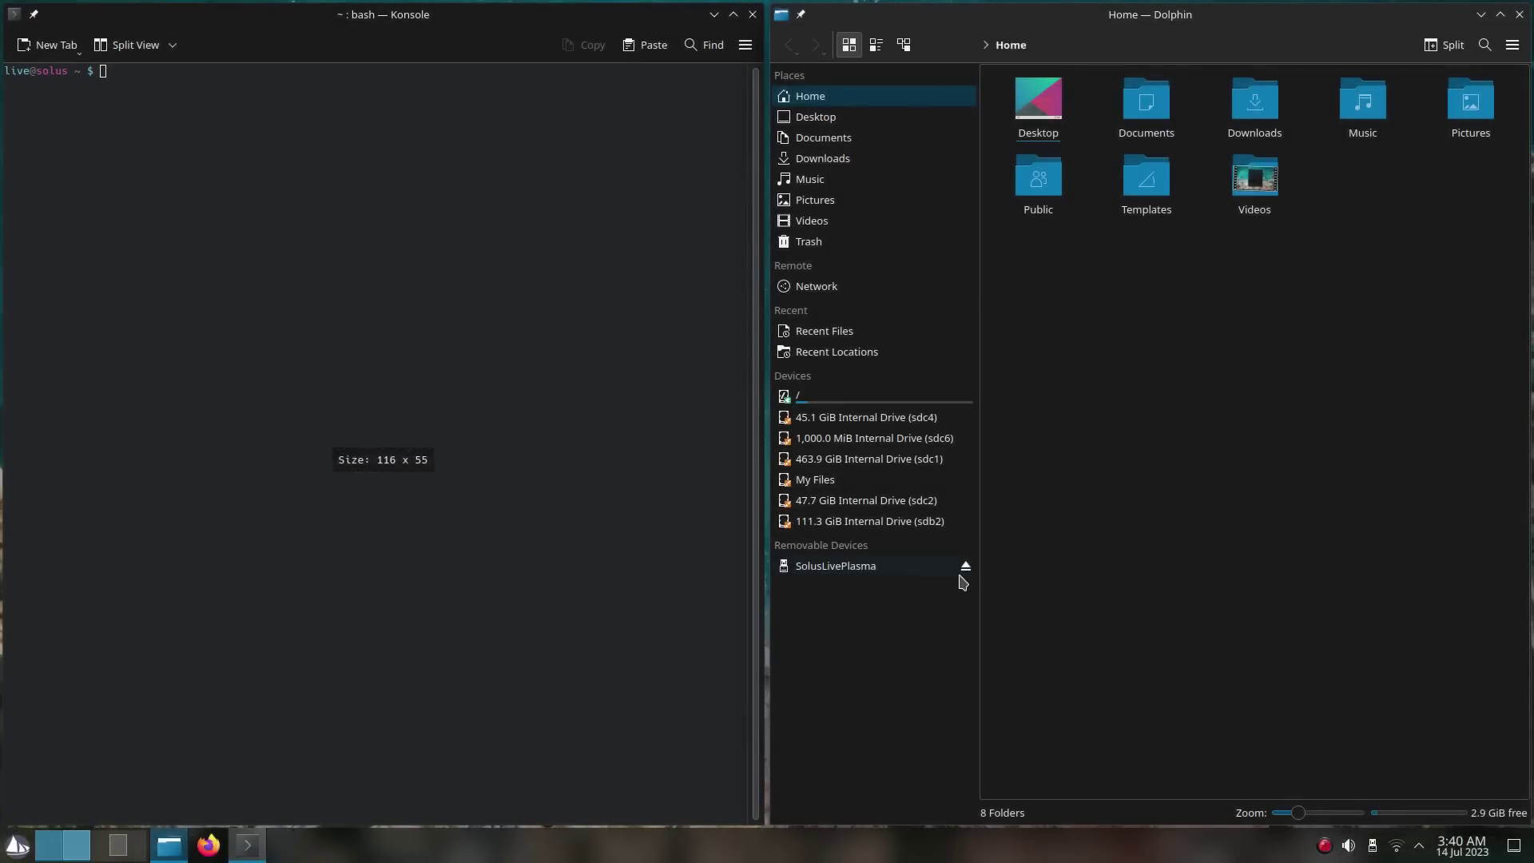
- Split the left tile into top and bottom halves
click(547, 349)
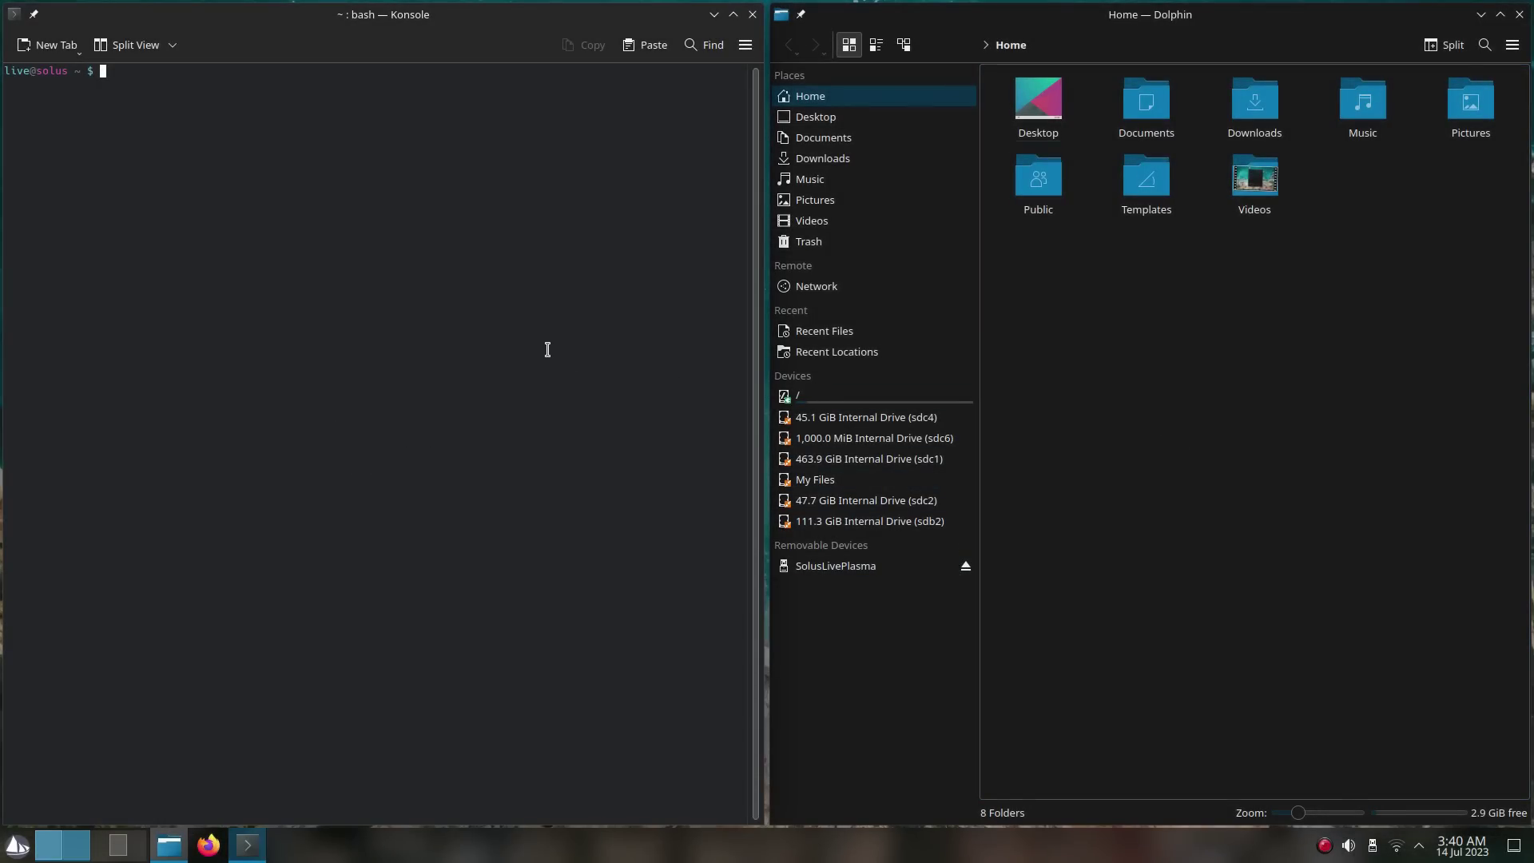
key(super+t)
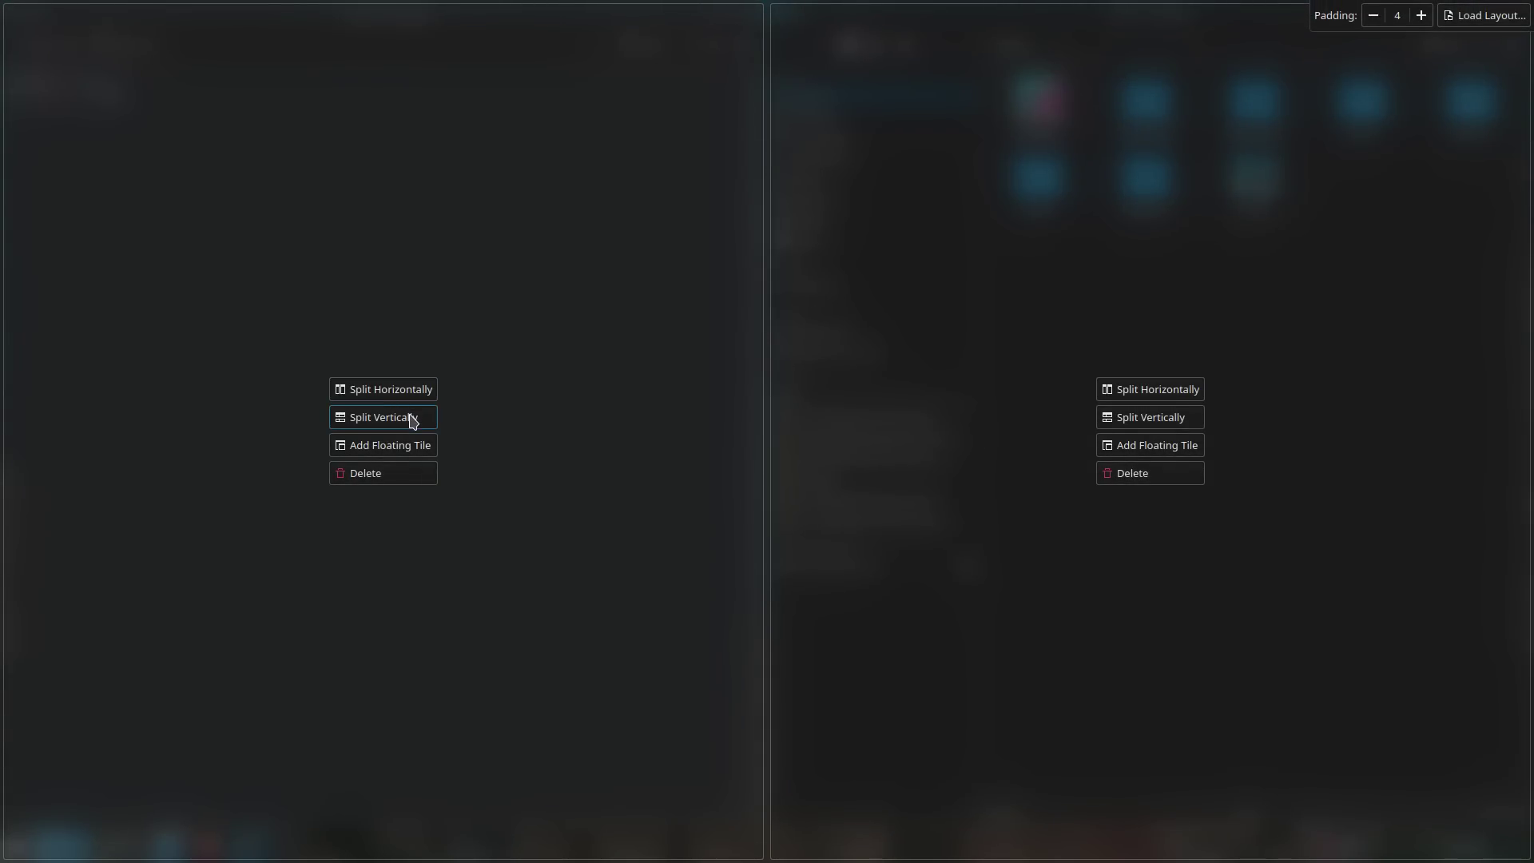
click(412, 418)
key(Escape)
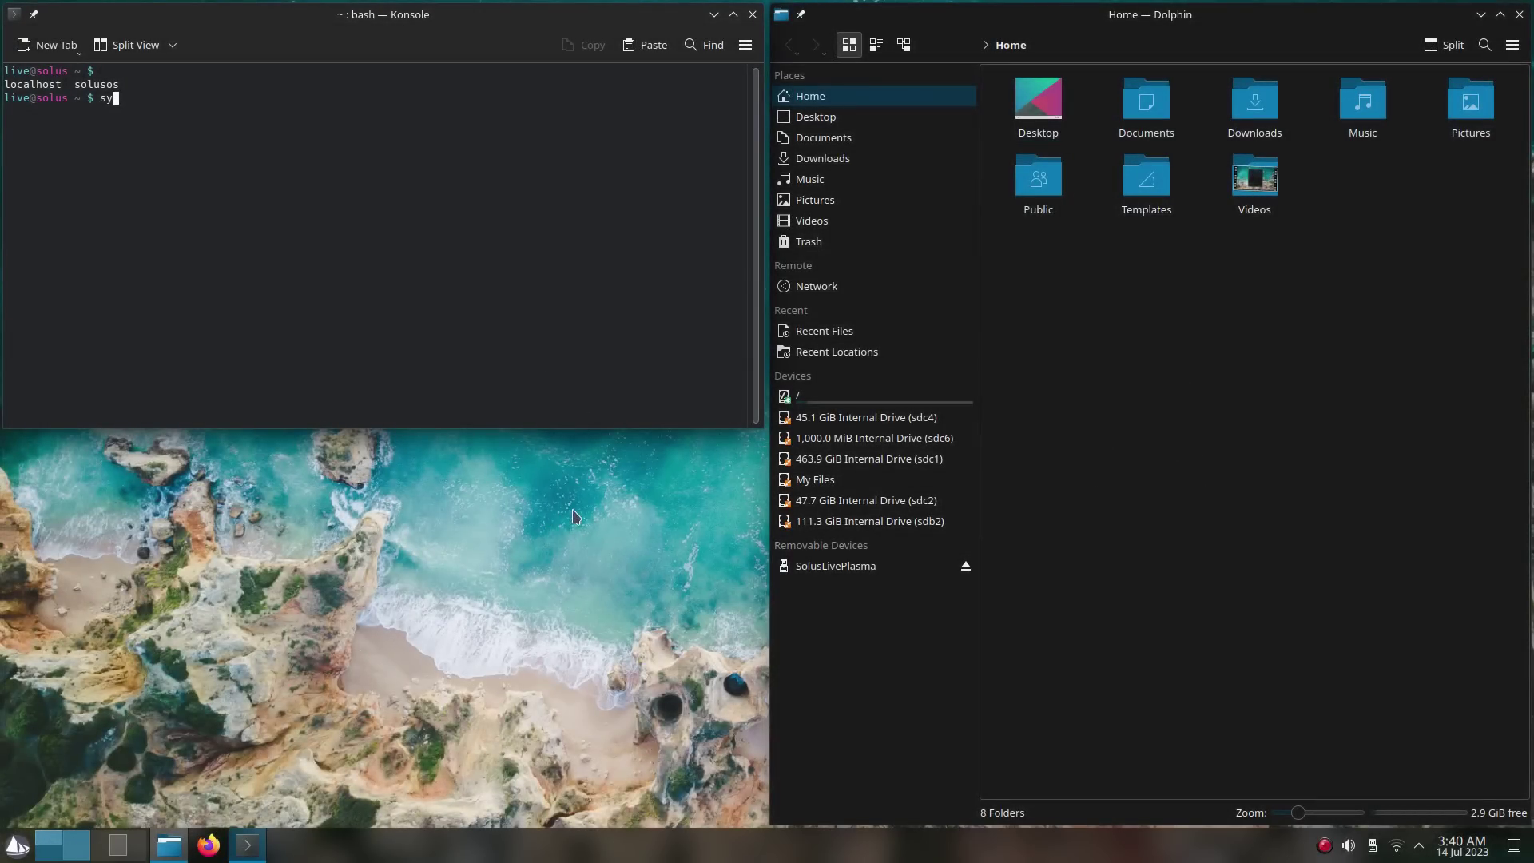
- Close the Dolphin and Konsole windows
click(1183, 497)
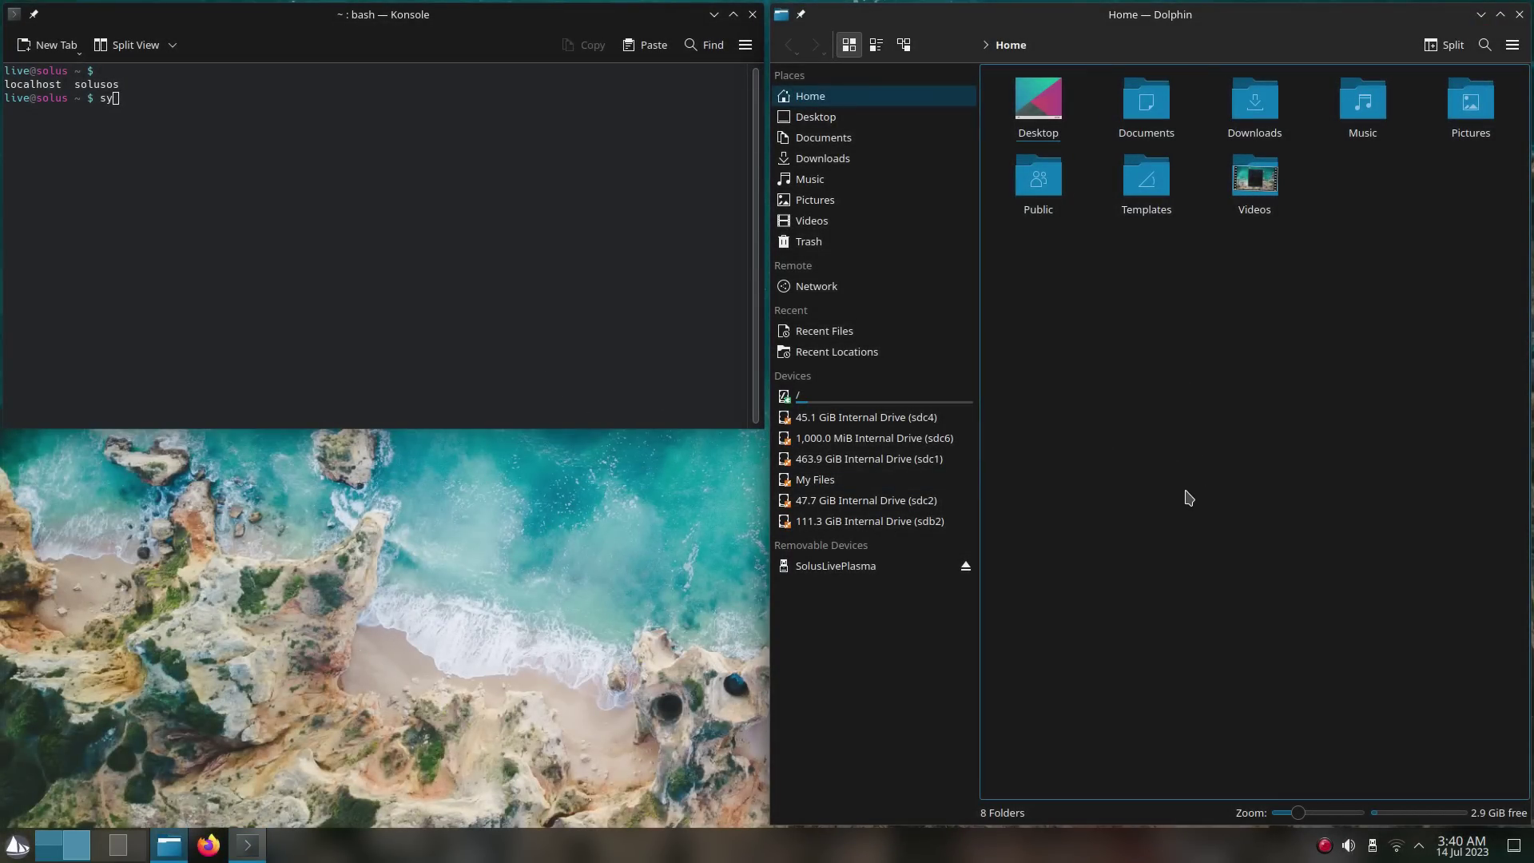
click(1521, 11)
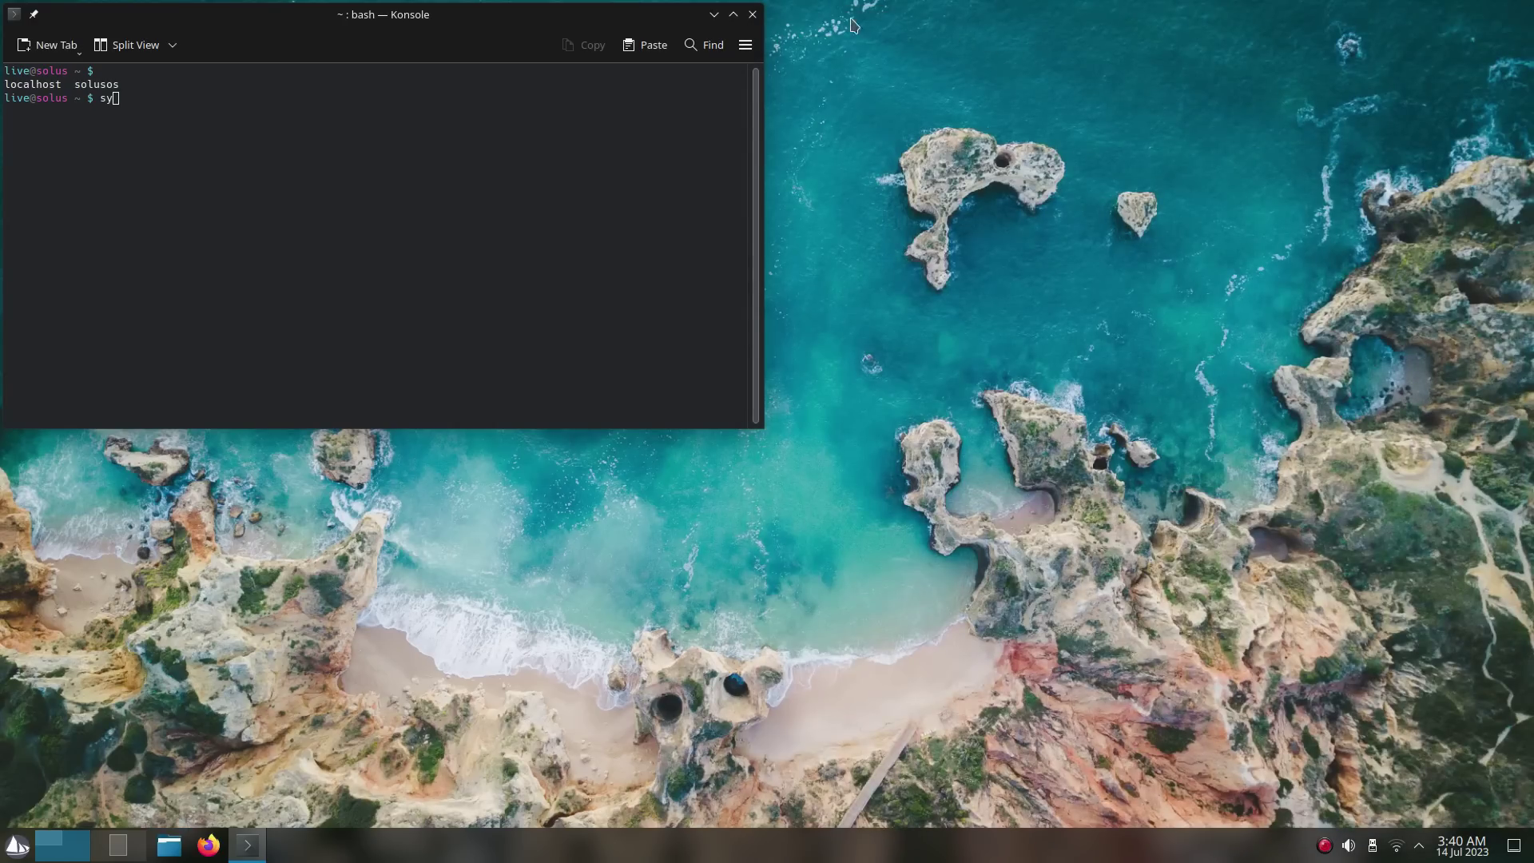
click(753, 15)
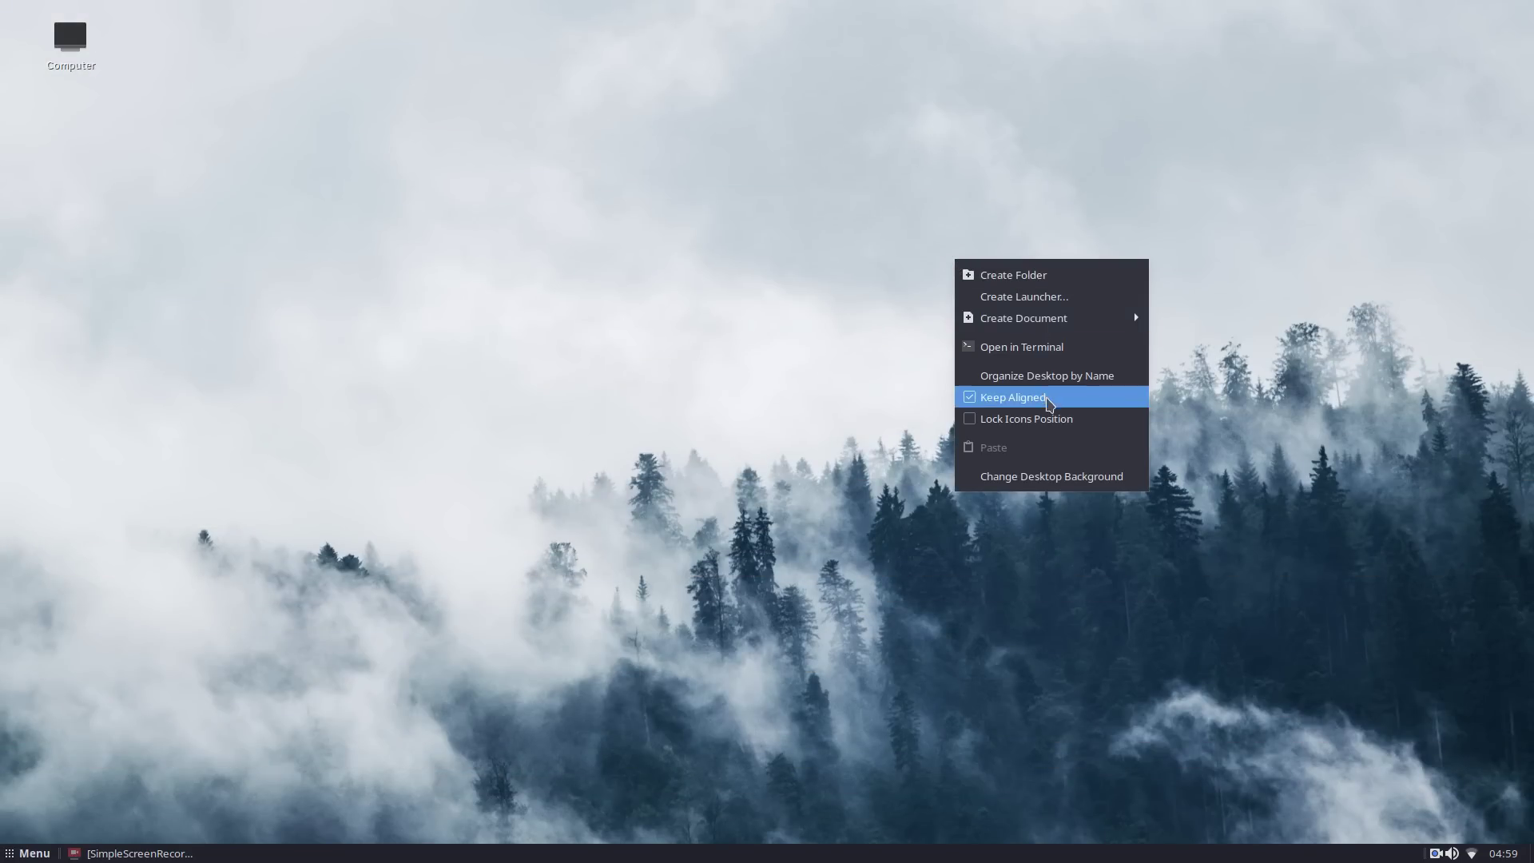
- Browse the menu's All, Accessories, Administration, Graphics, Internet, Office and Preferences categories
click(903, 628)
key(super)
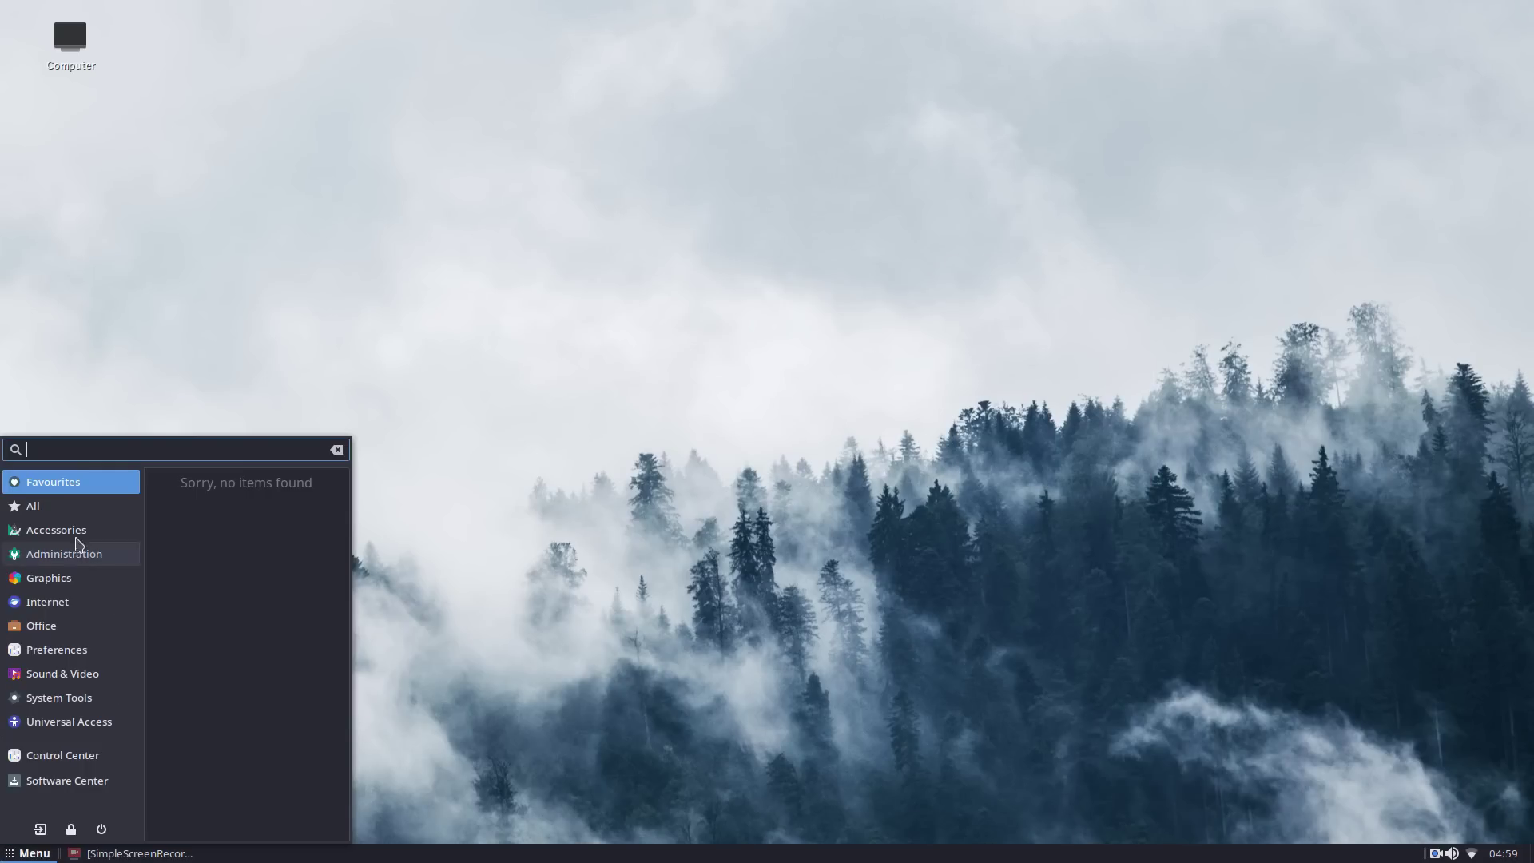
click(48, 506)
scroll(270, 541, down, 8)
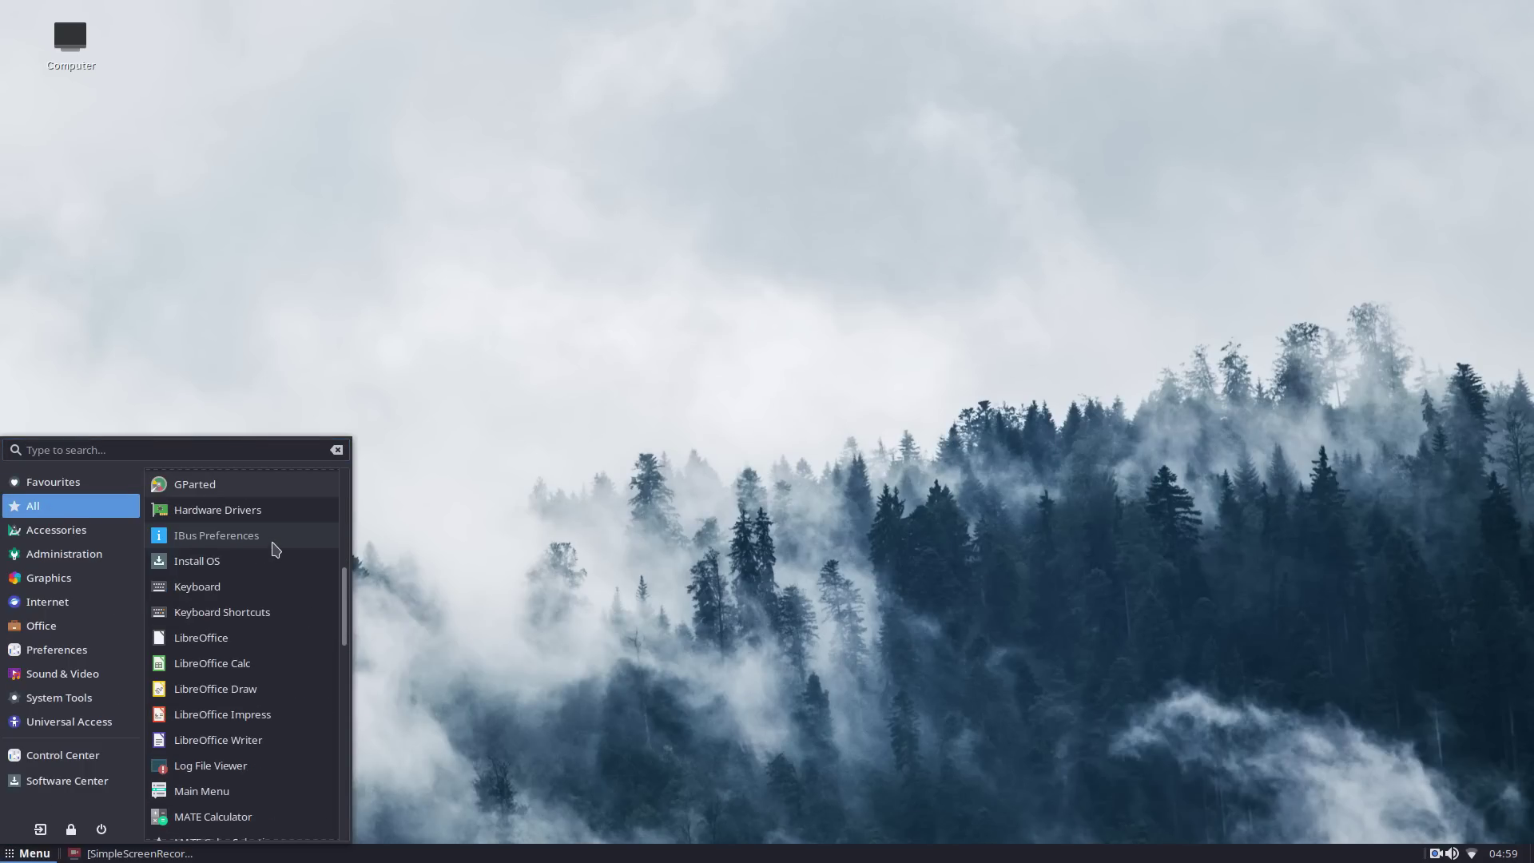
scroll(276, 549, down, 4)
click(70, 539)
click(70, 550)
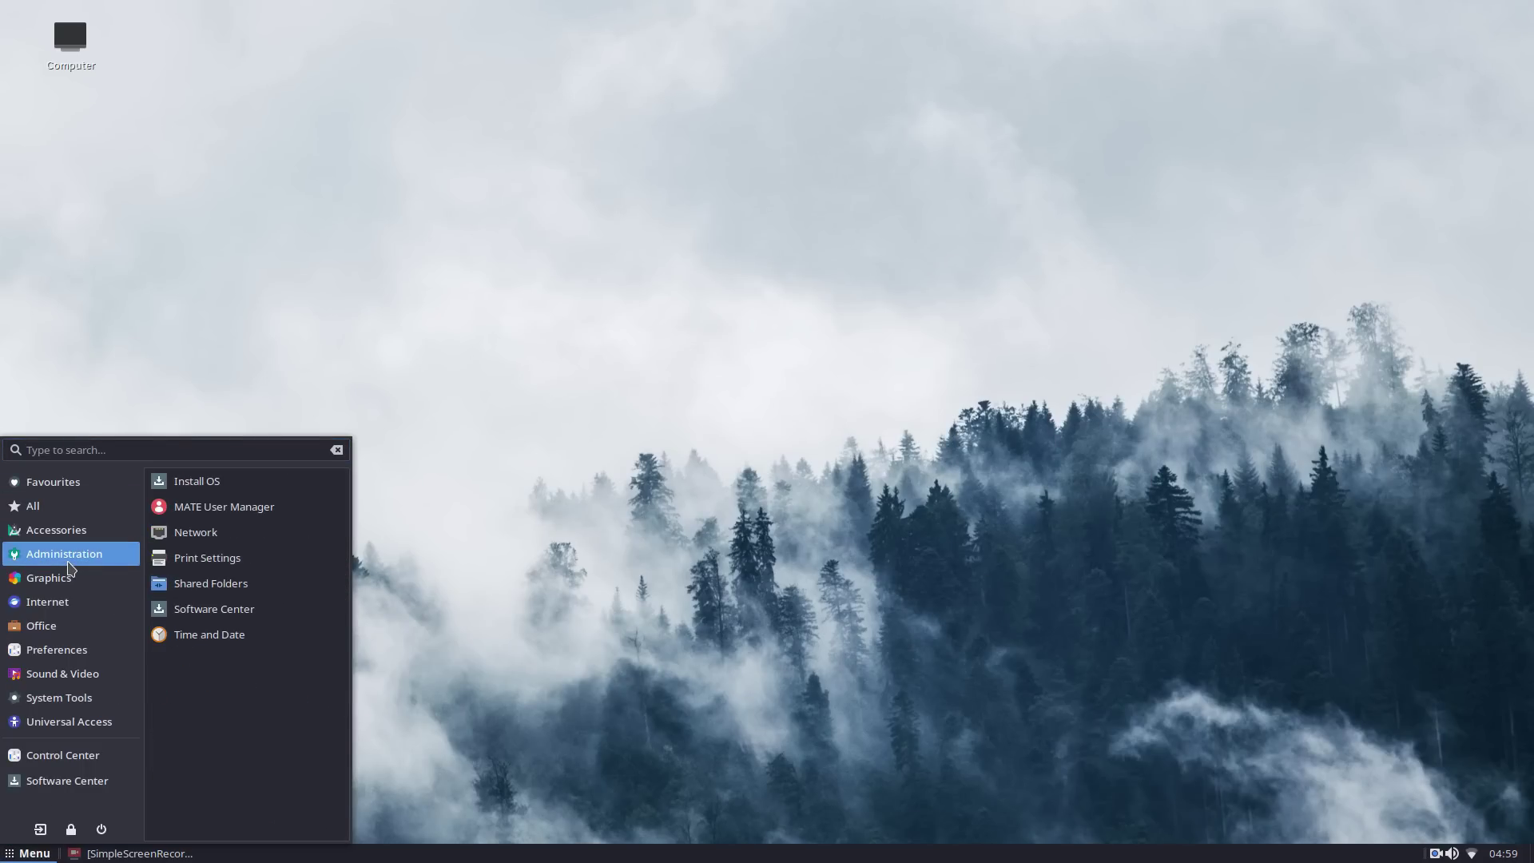
click(64, 585)
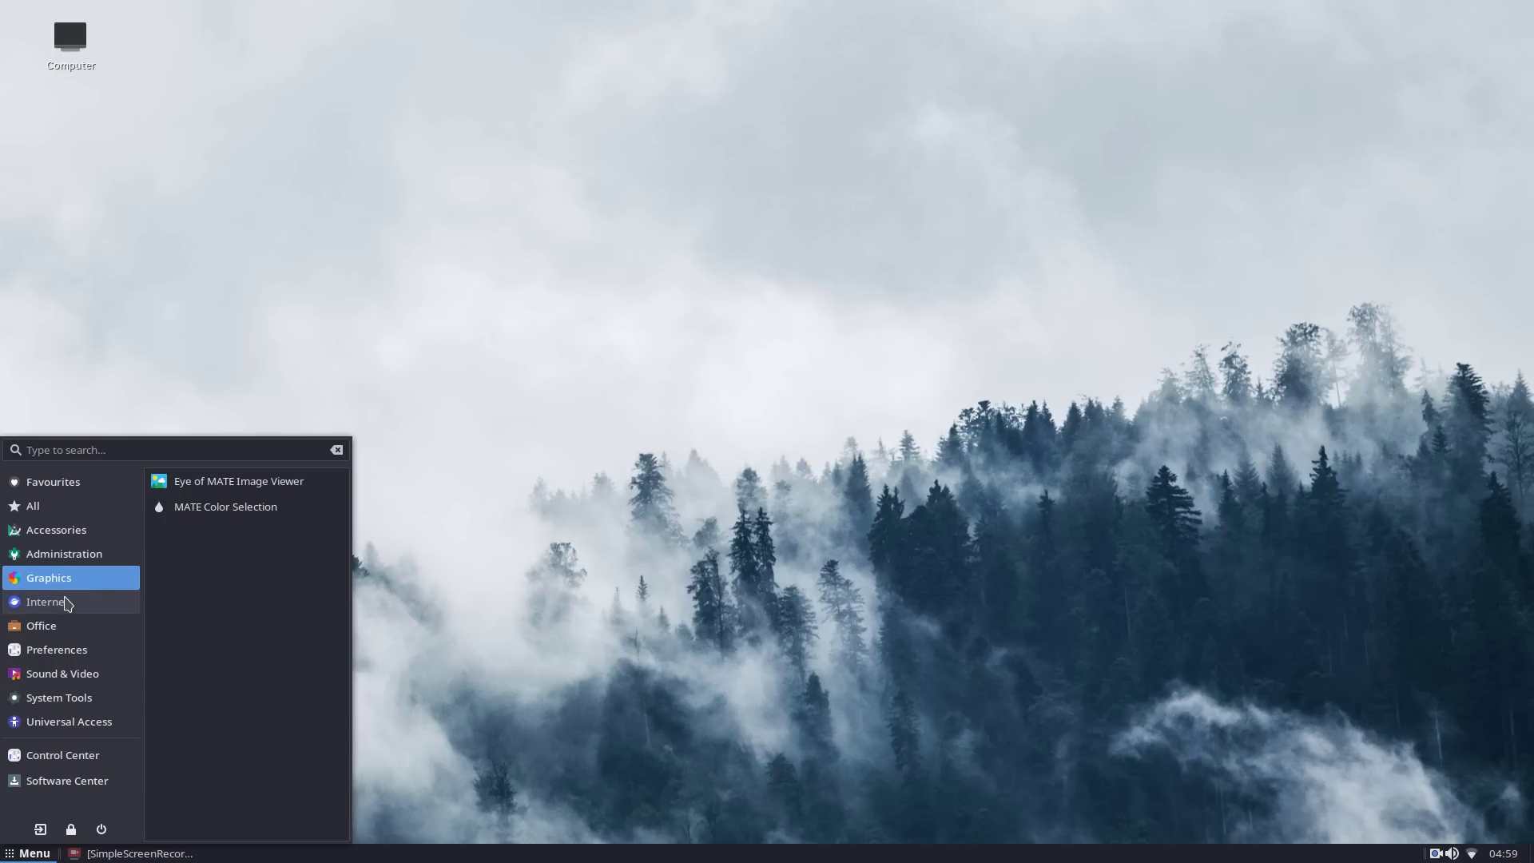
click(64, 602)
click(68, 627)
click(68, 649)
click(1020, 658)
- Check the clock's calendar and the Wi-Fi network menu, then reopen the application menu
click(1506, 854)
click(1506, 854)
click(1471, 854)
click(1236, 719)
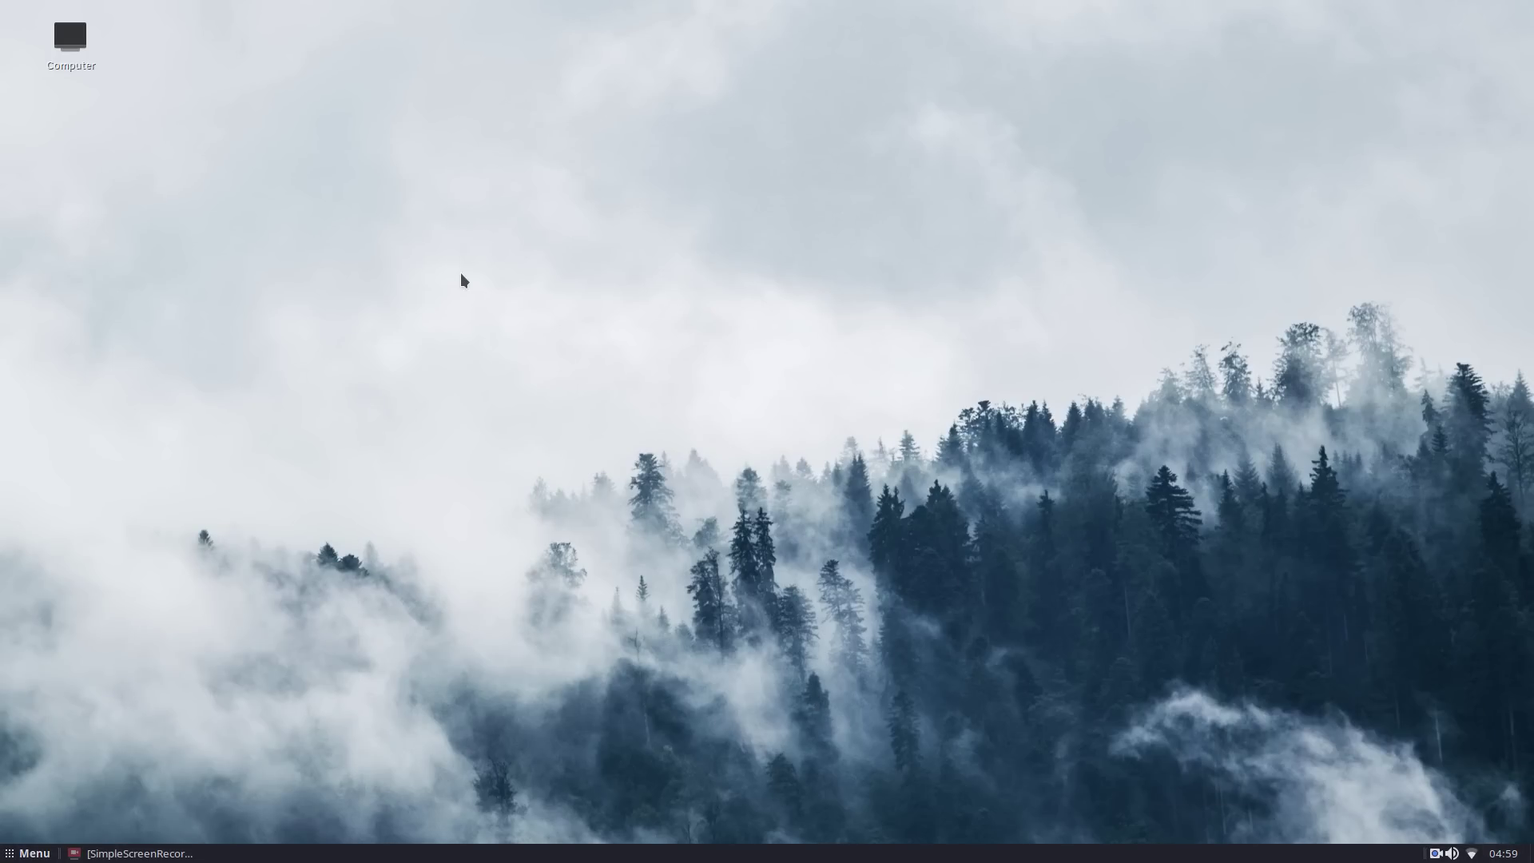
key(super)
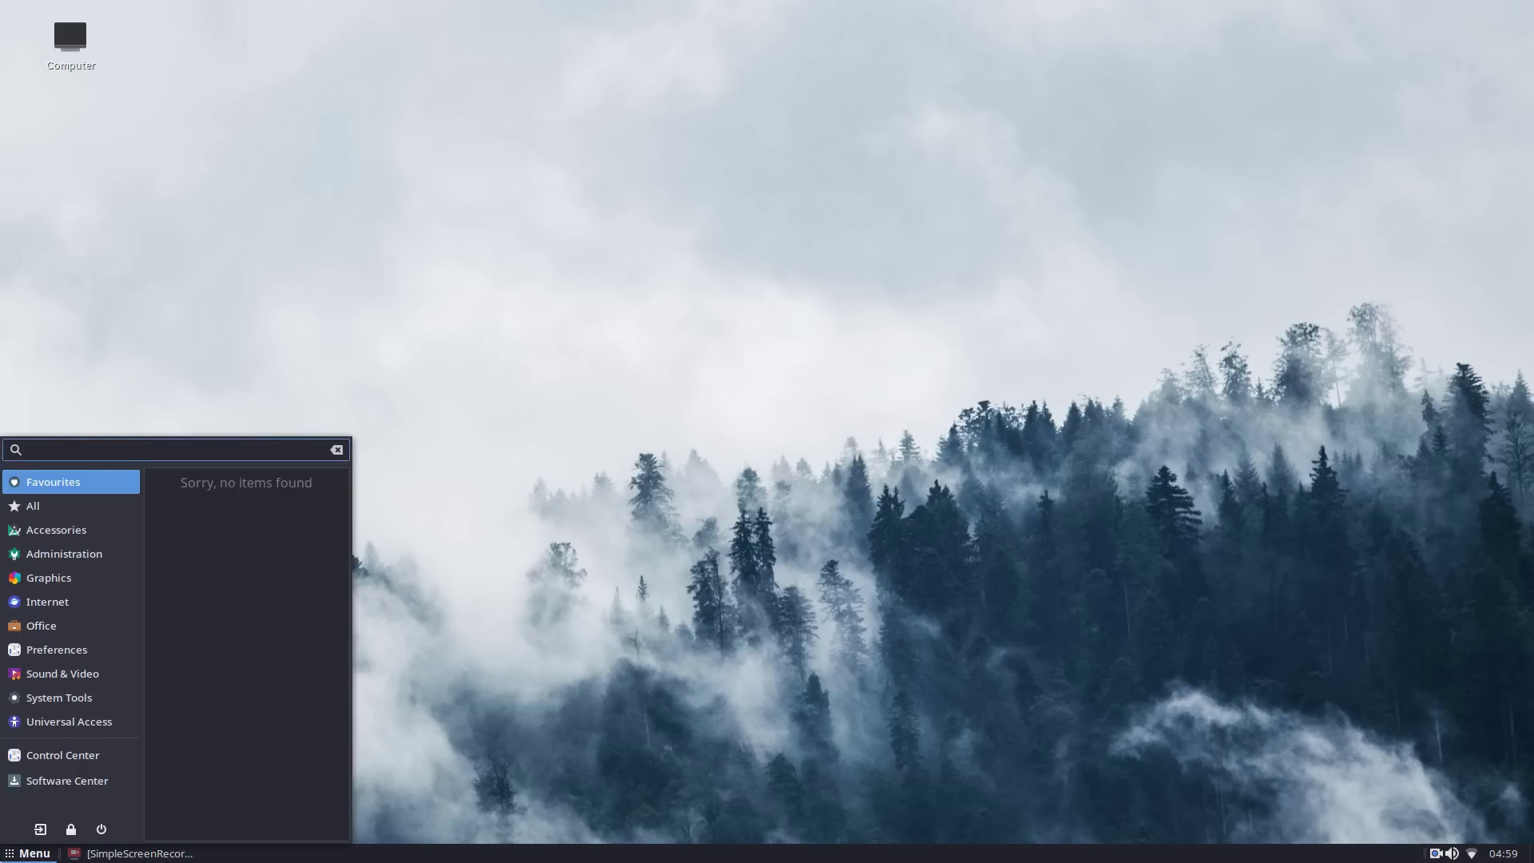
- Launch Control Center and look at MATE User Manager and Time and Date
click(48, 756)
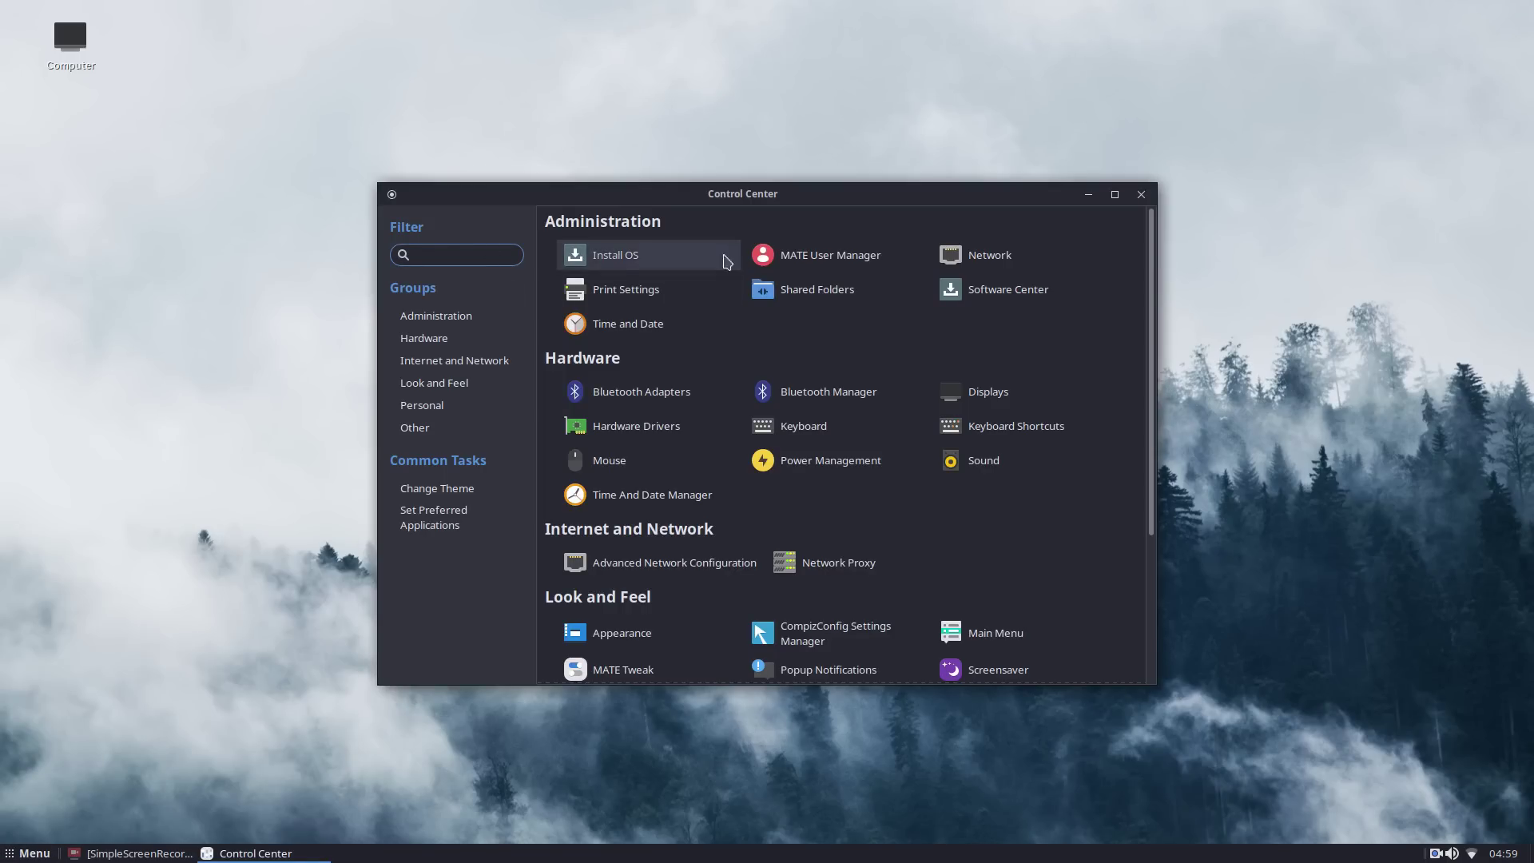
click(811, 258)
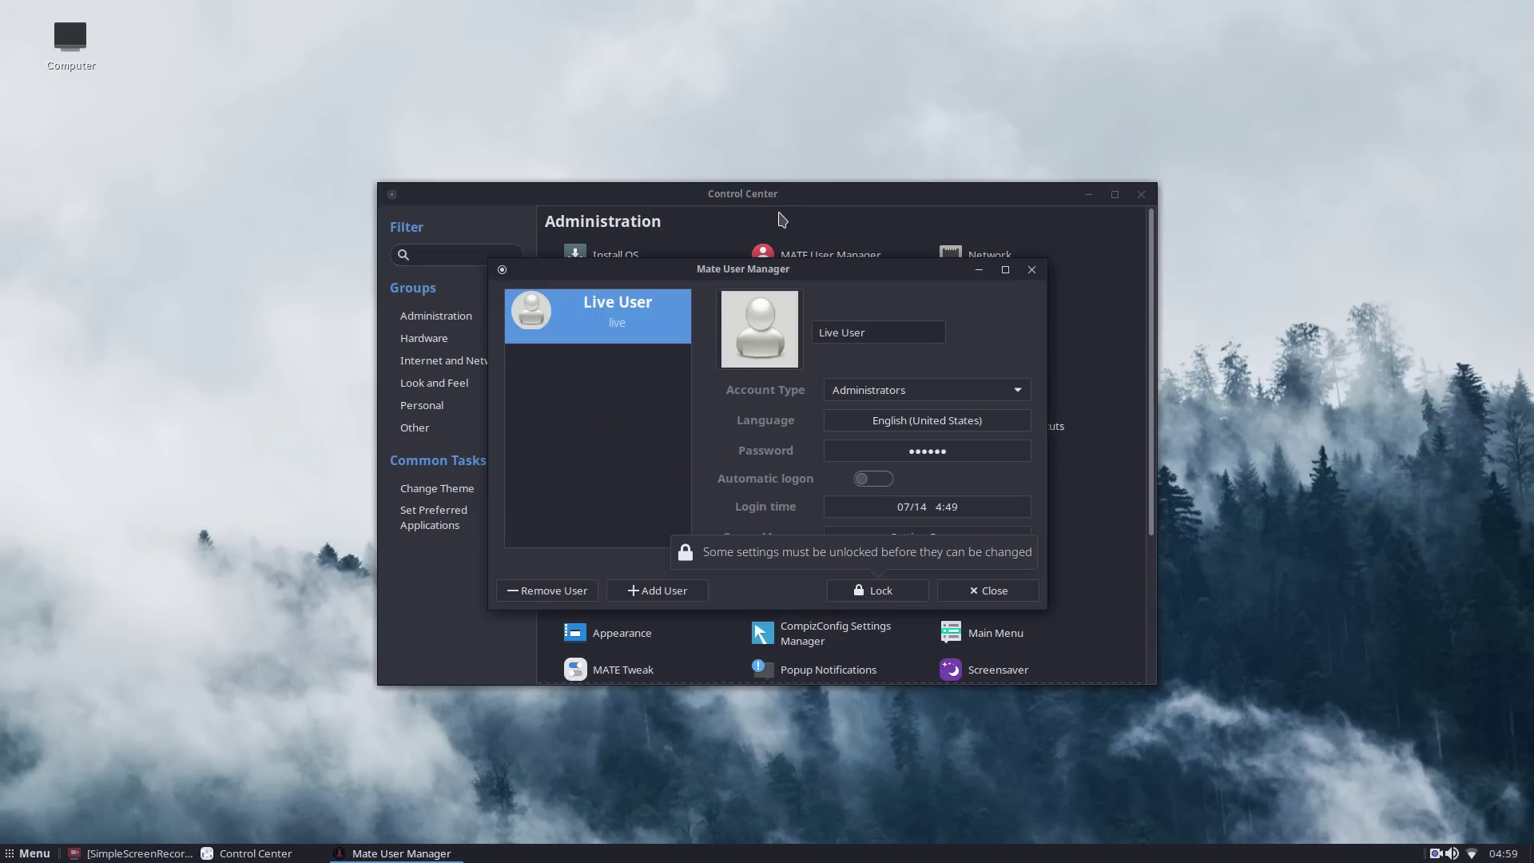
click(1032, 270)
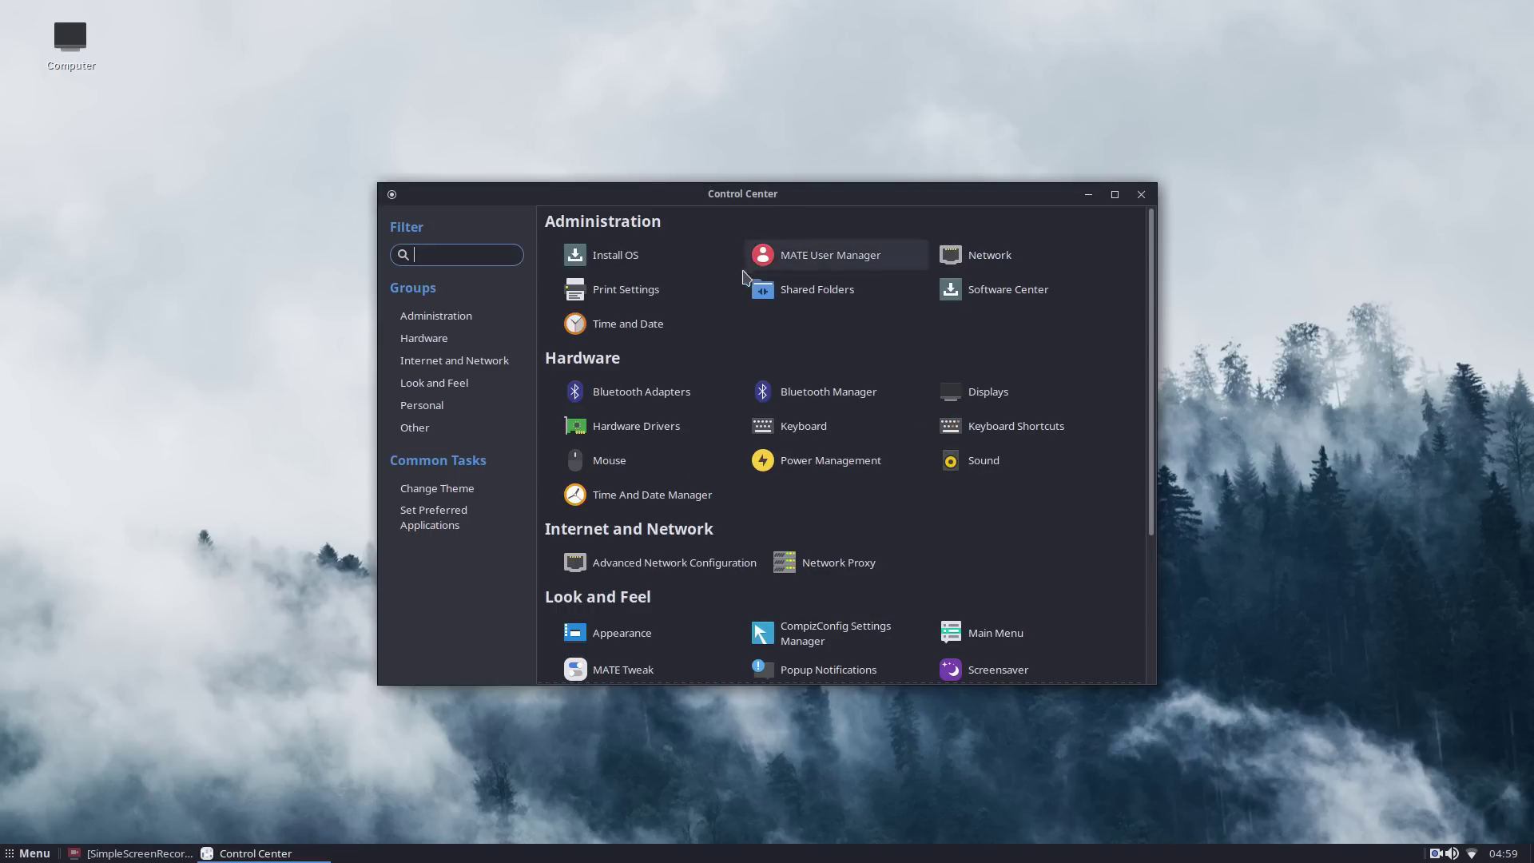
click(644, 328)
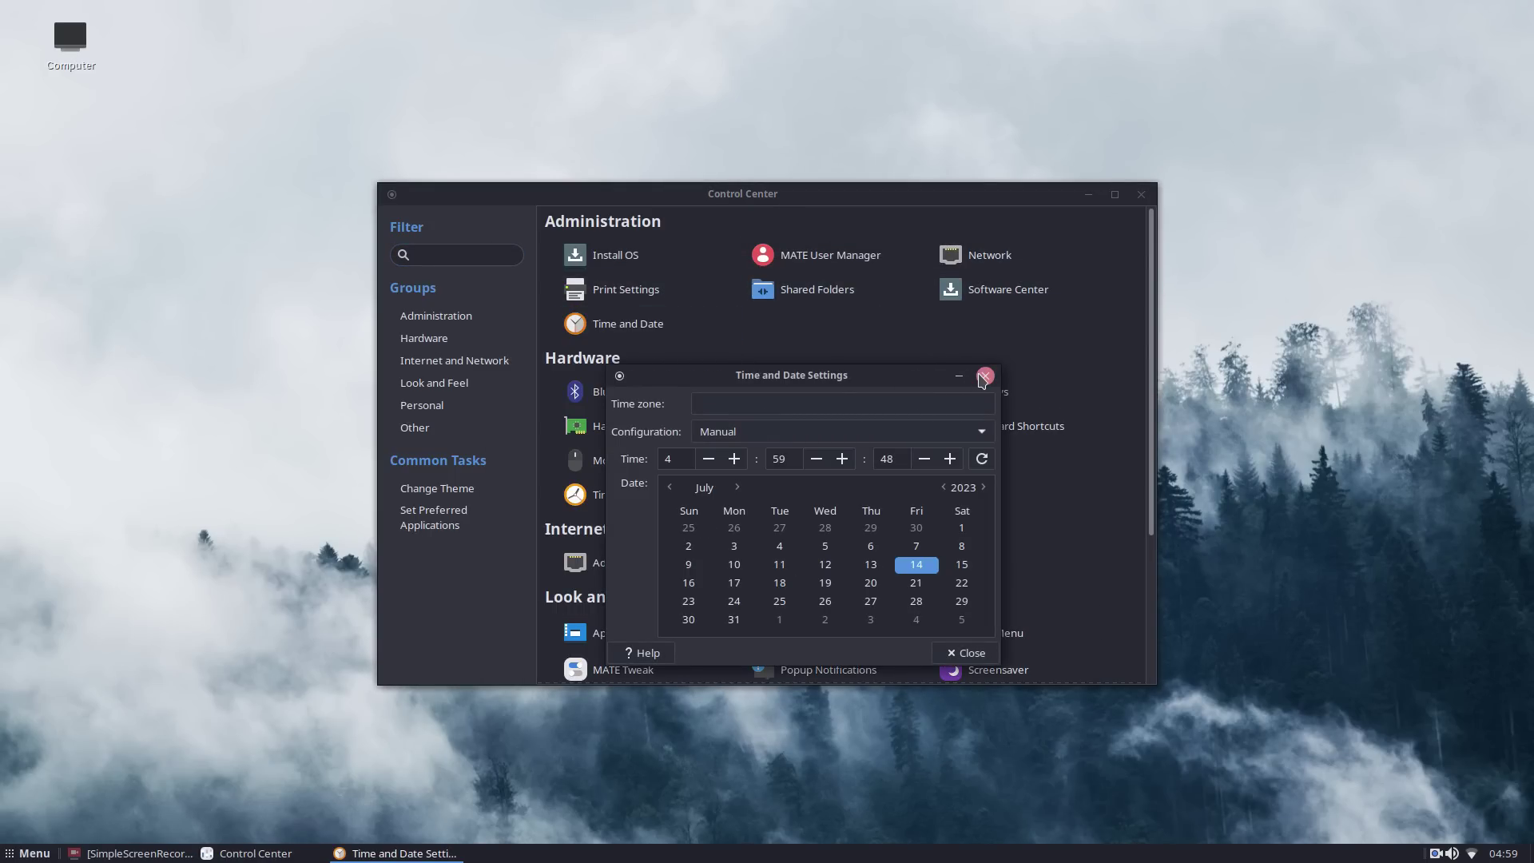
click(985, 377)
- Open the Bluetooth Devices window from Bluetooth Adapters and move it upper left
click(713, 393)
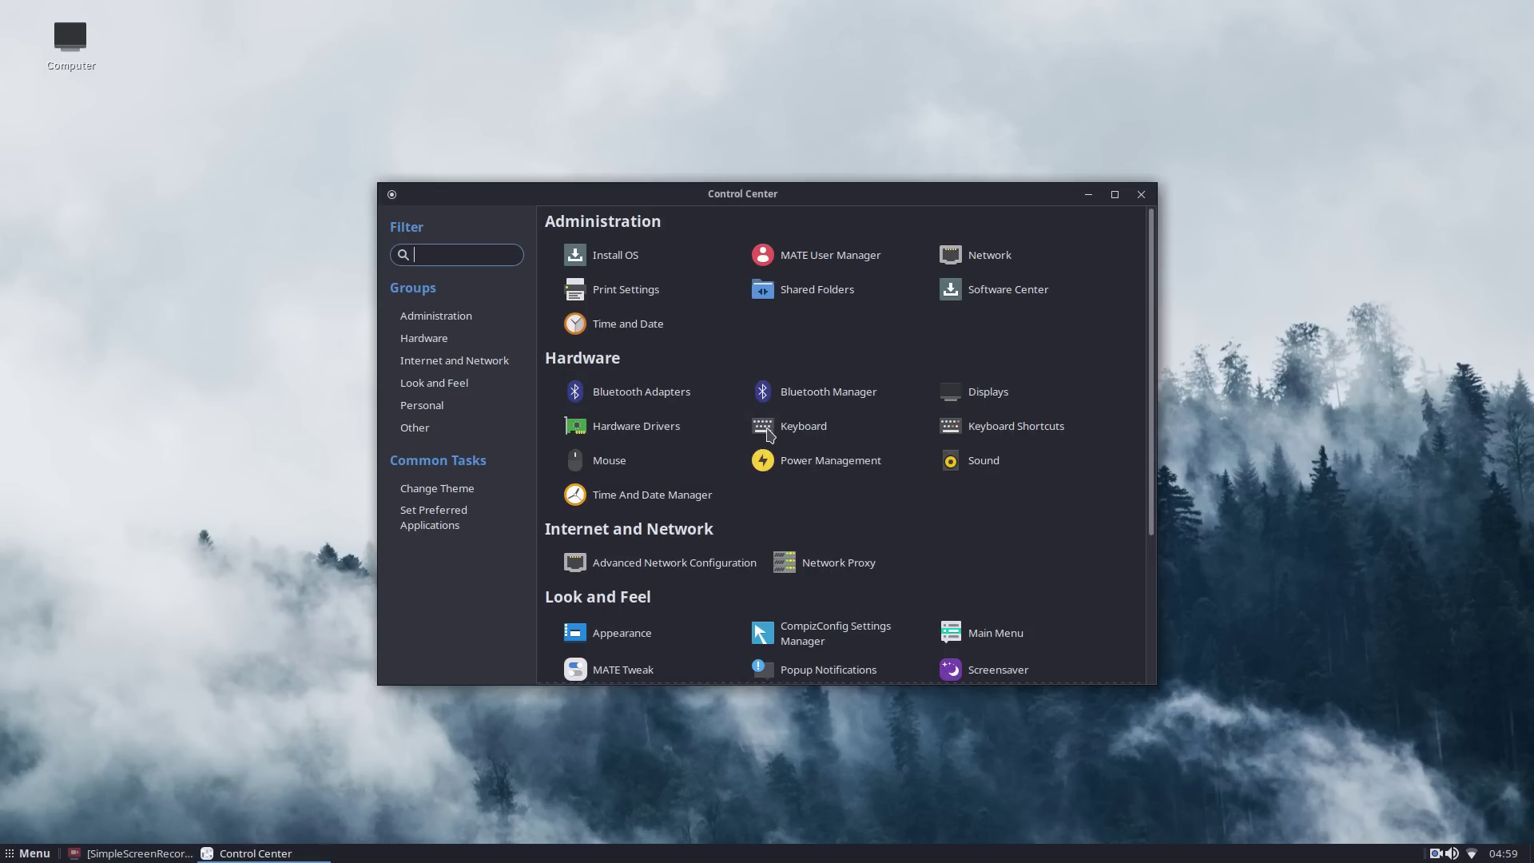
click(779, 397)
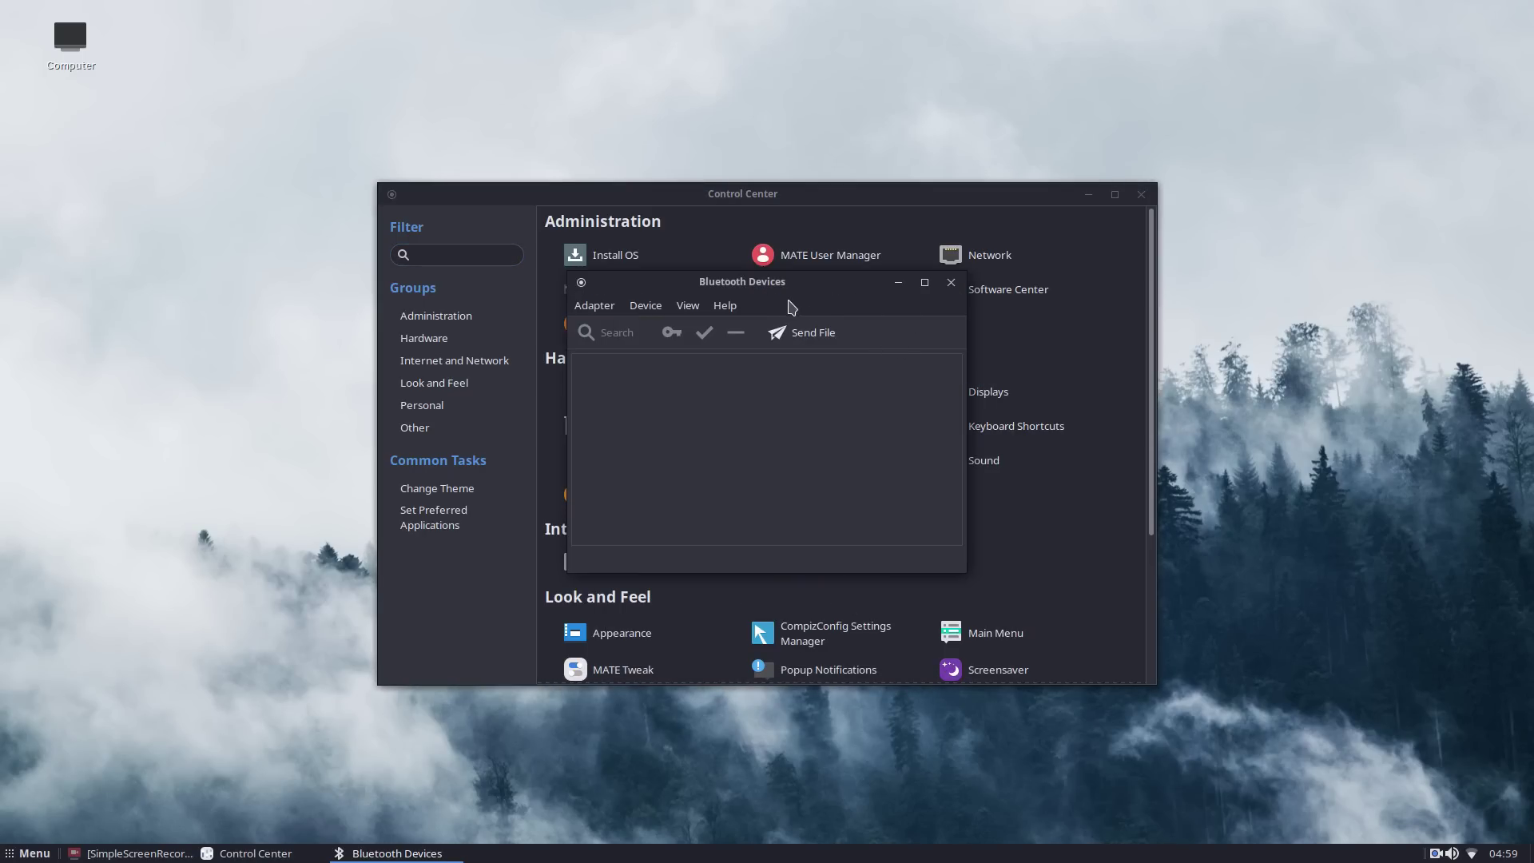
drag(783, 299, 462, 193)
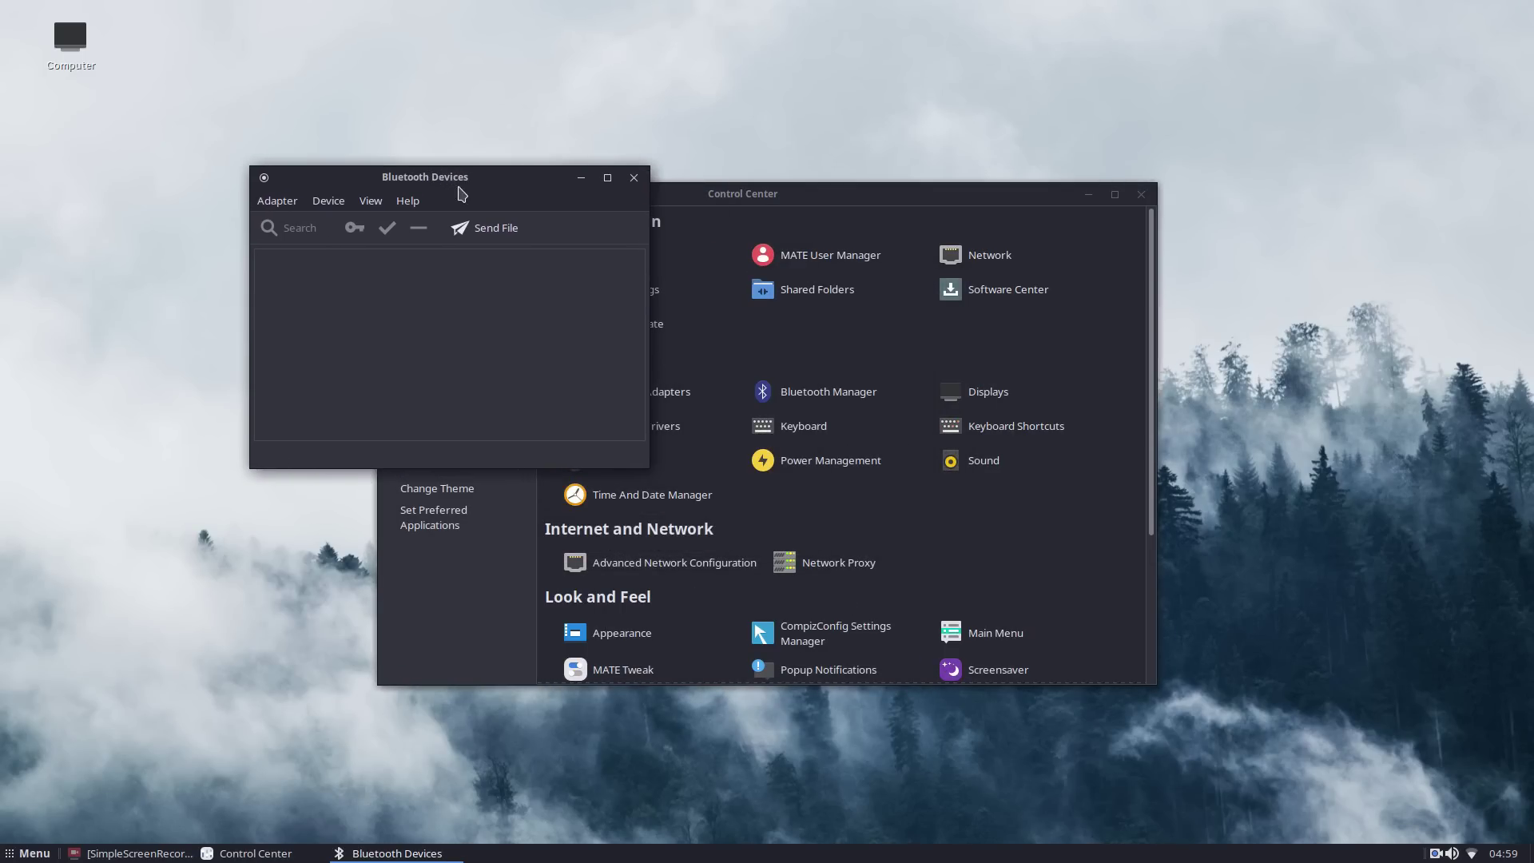
click(634, 177)
- Review Monitor Preferences, keeping 1920 x 1080 resolution and Normal rotation
click(983, 397)
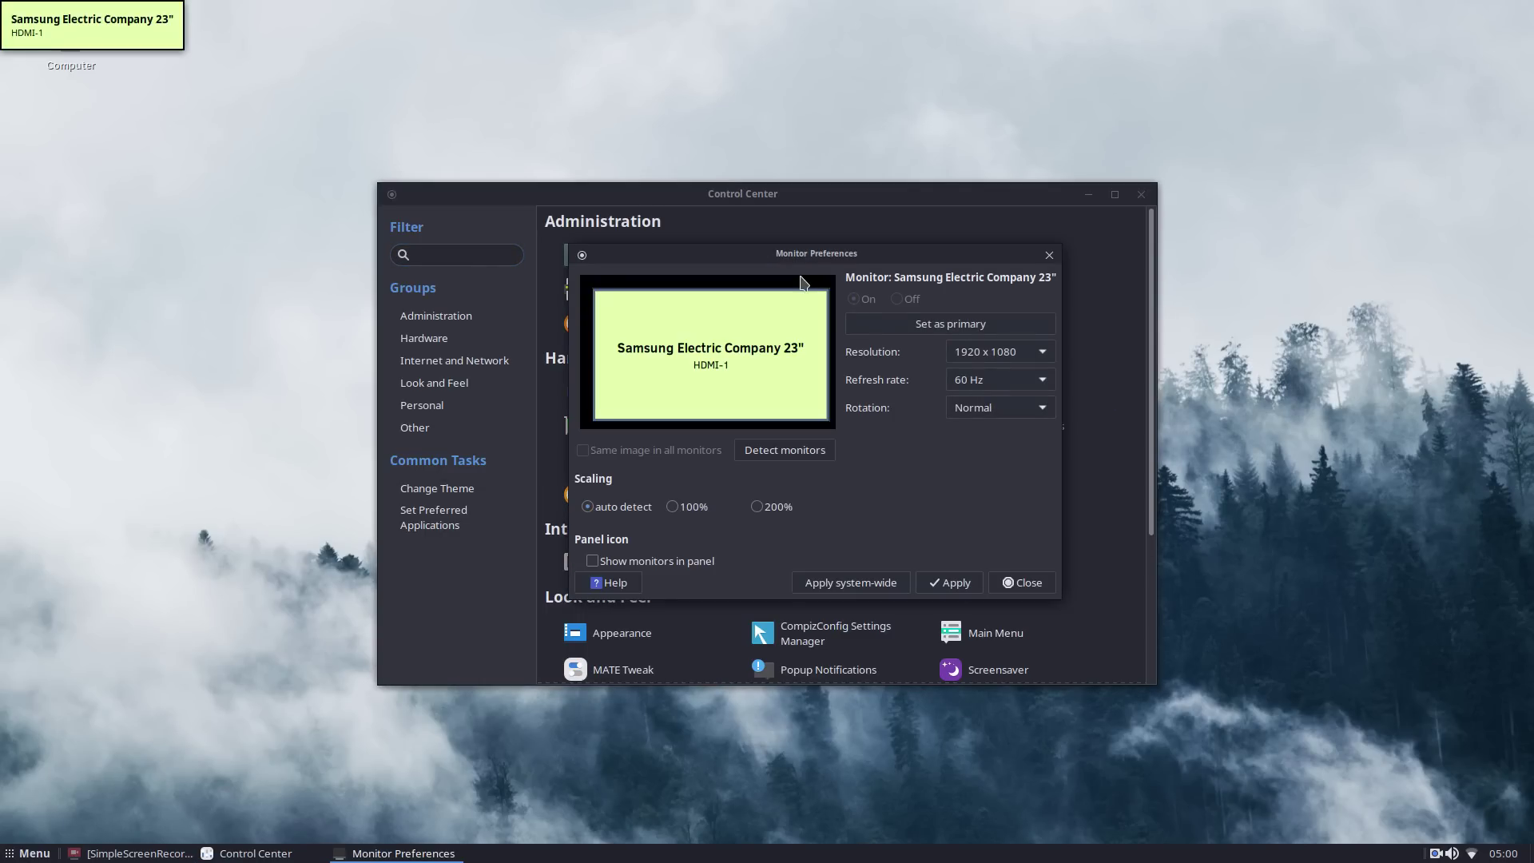
drag(791, 254, 399, 108)
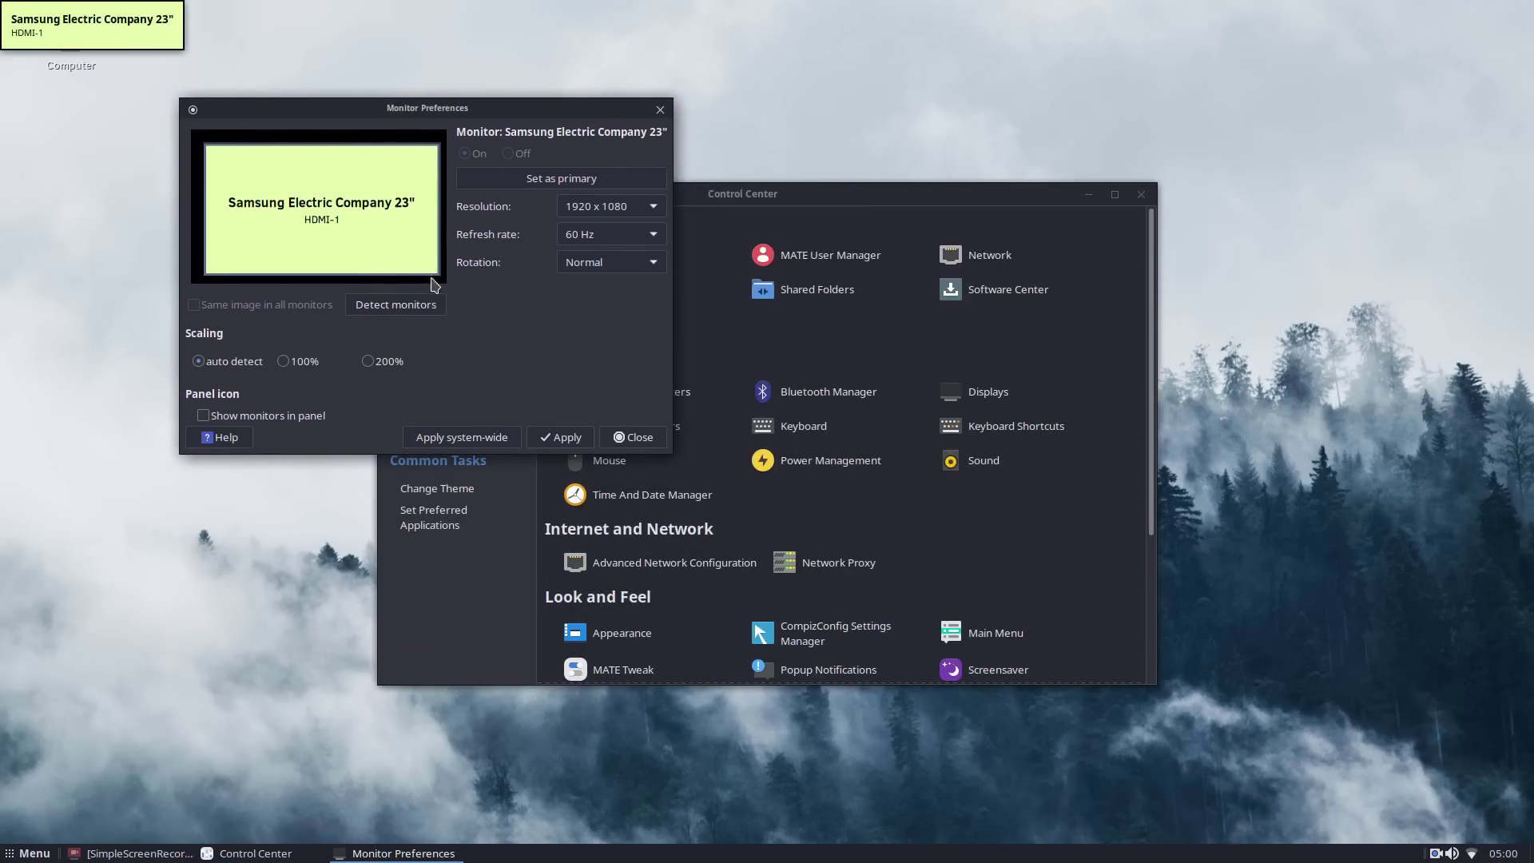
click(605, 207)
click(605, 210)
click(612, 262)
click(619, 261)
click(623, 444)
- Select the NVIDIA Graphics Driver entry in the Hardware Drivers manager, then close it
click(627, 427)
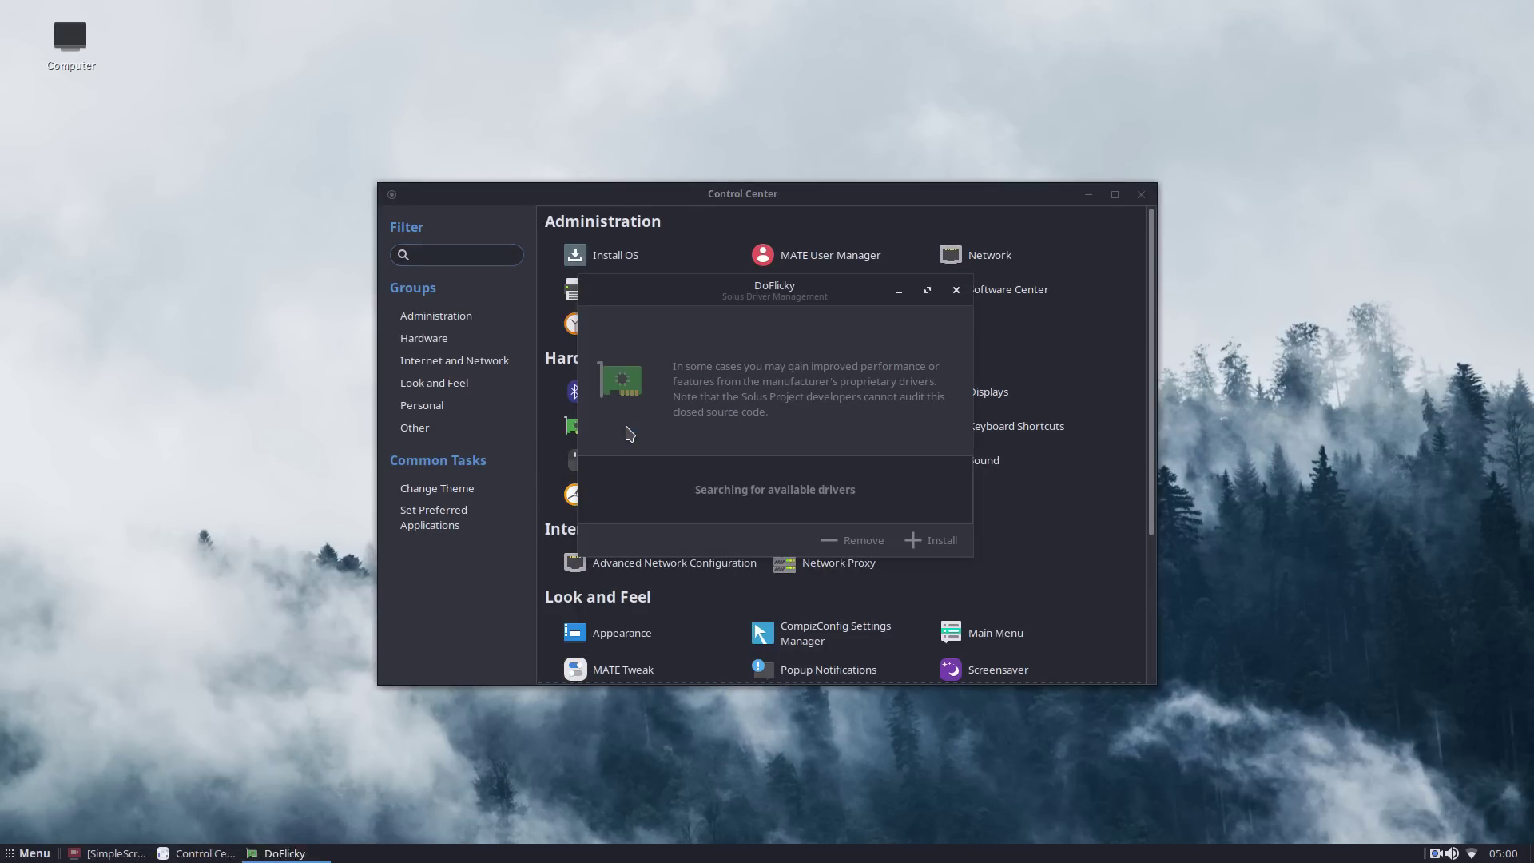
drag(771, 299, 276, 156)
click(288, 336)
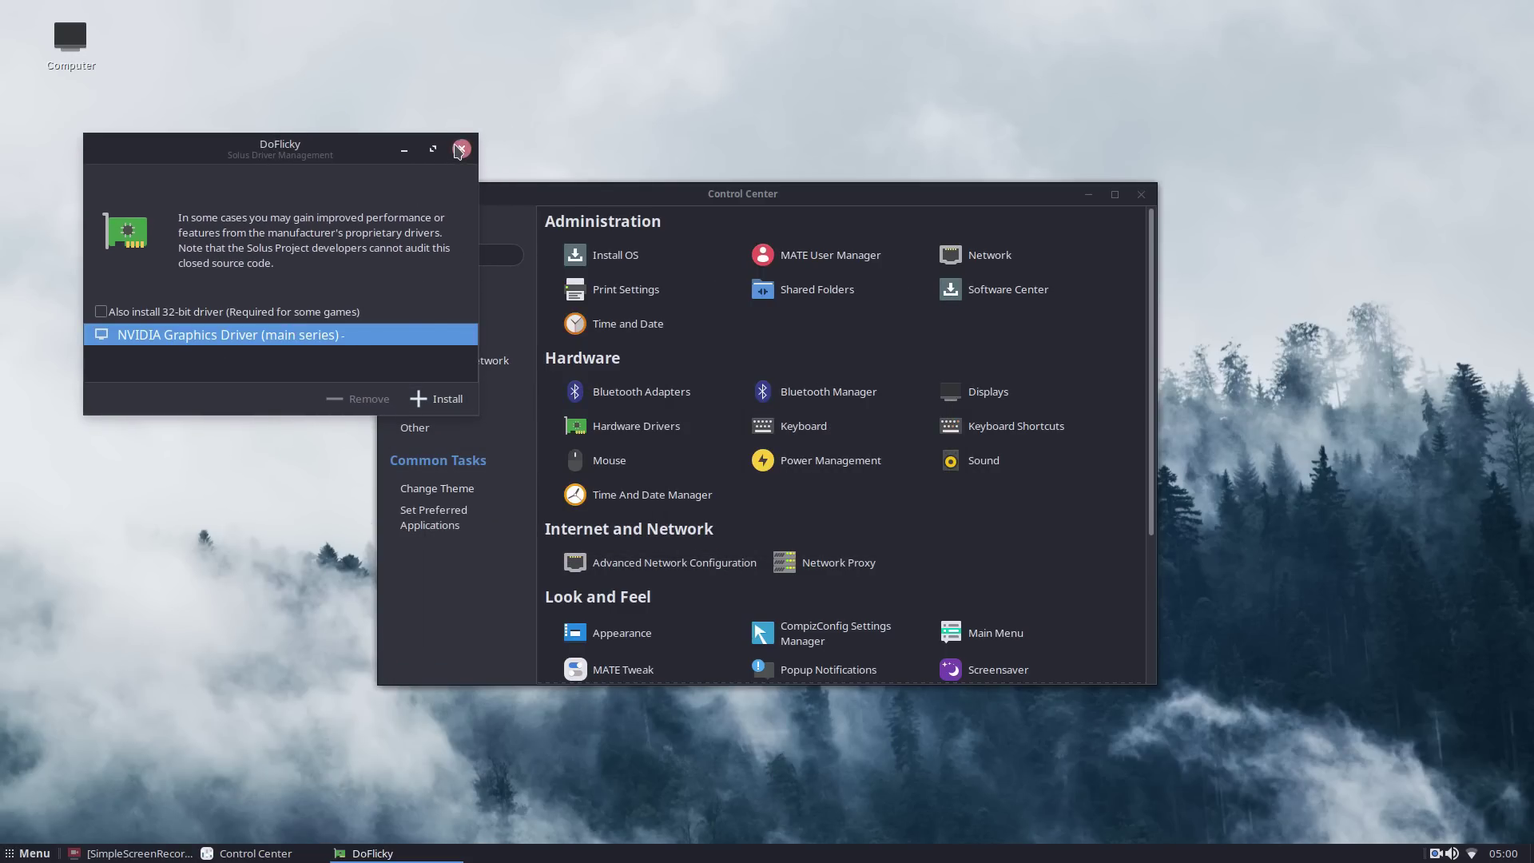
click(460, 150)
click(781, 434)
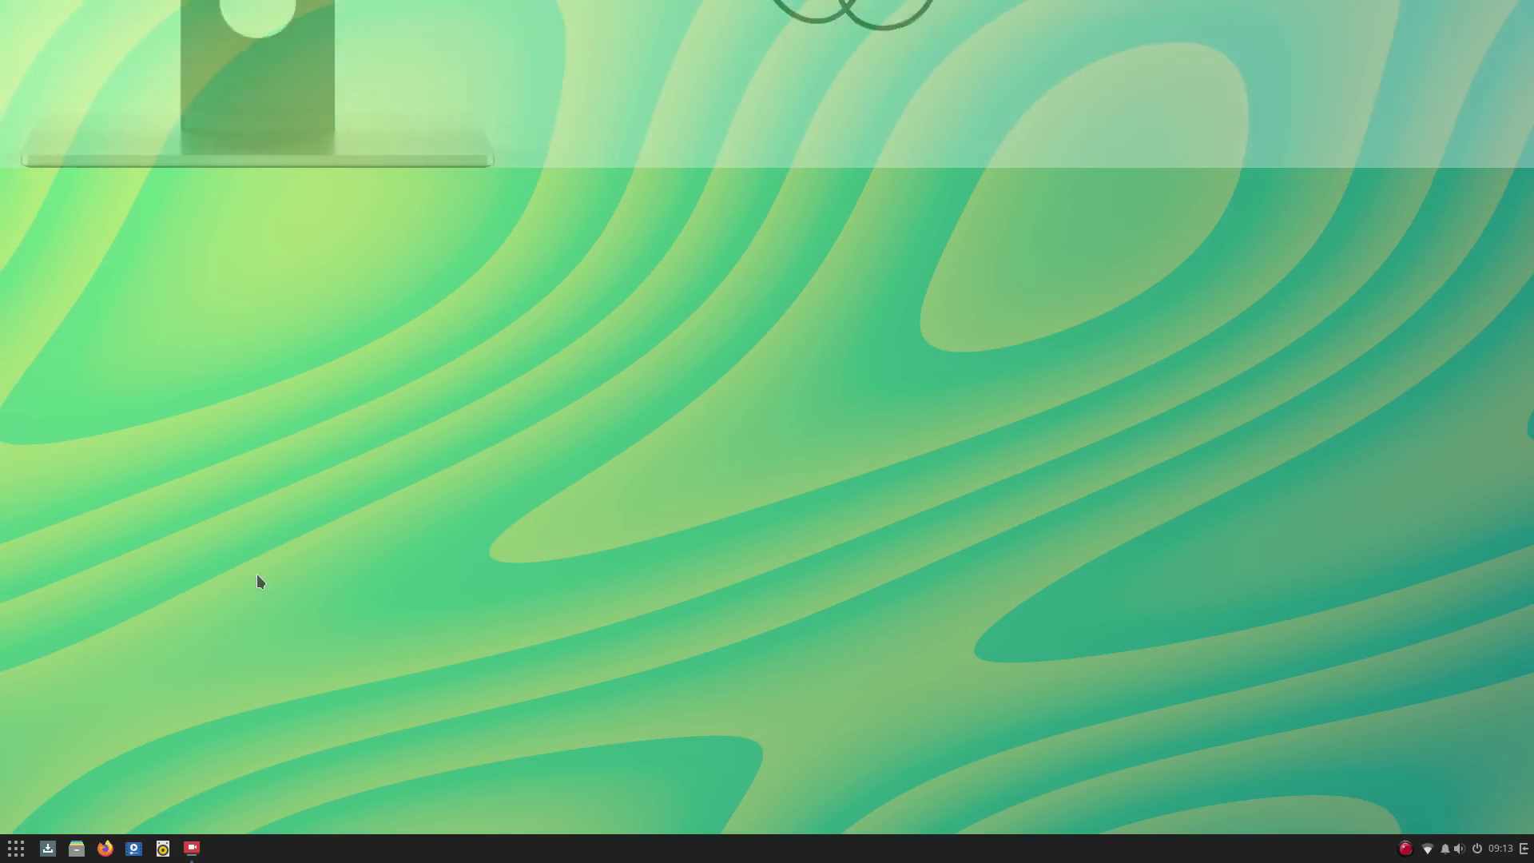
- Open the Budgie application menu with the Super key
key(super)
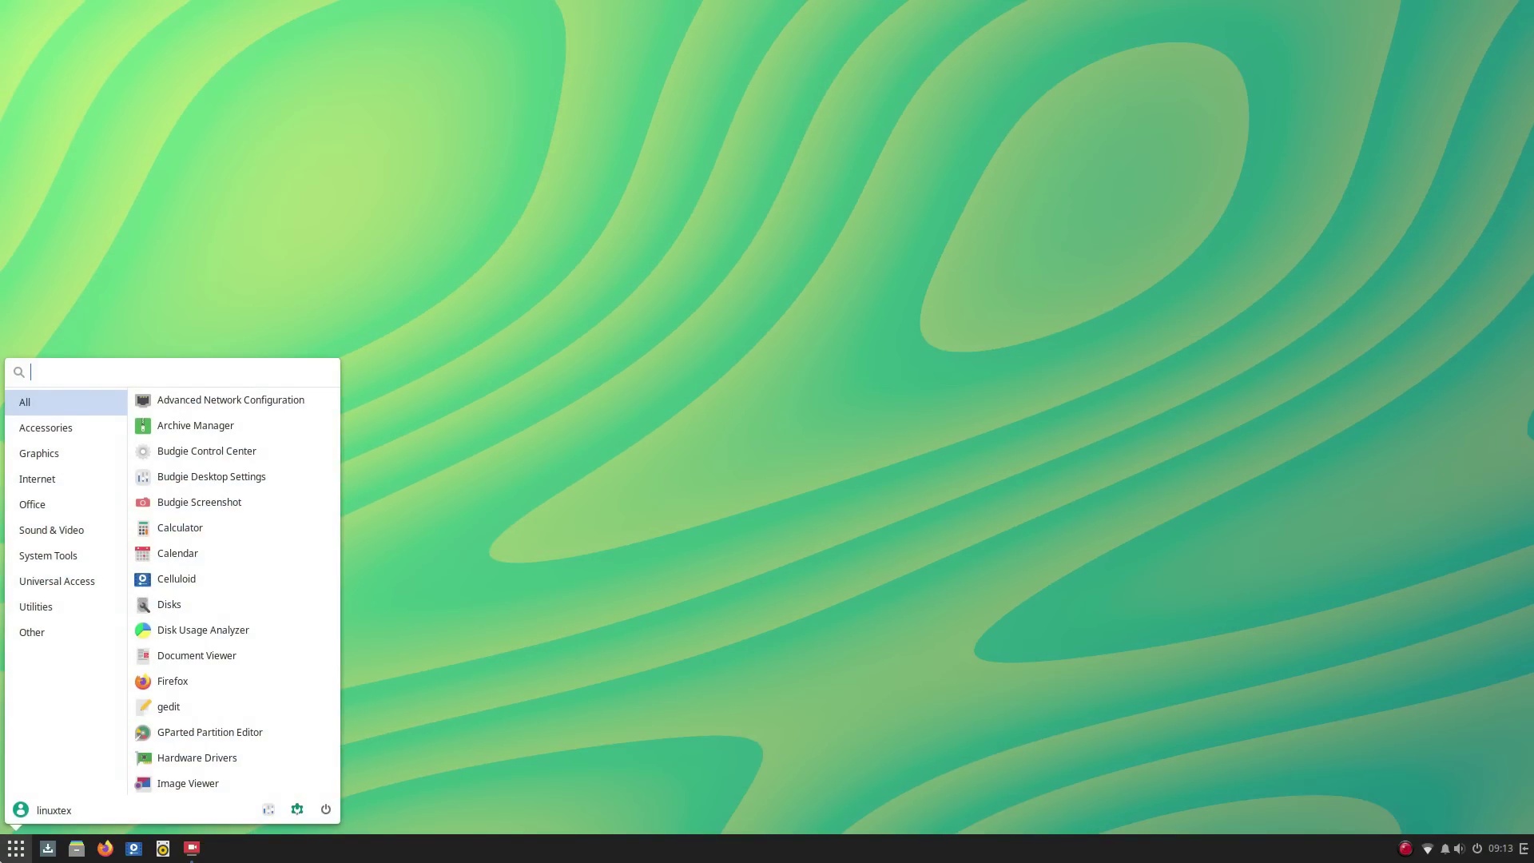
- Launch Firefox, open a new tab and view About Firefox showing 114.0.1 (64-bit)
click(203, 681)
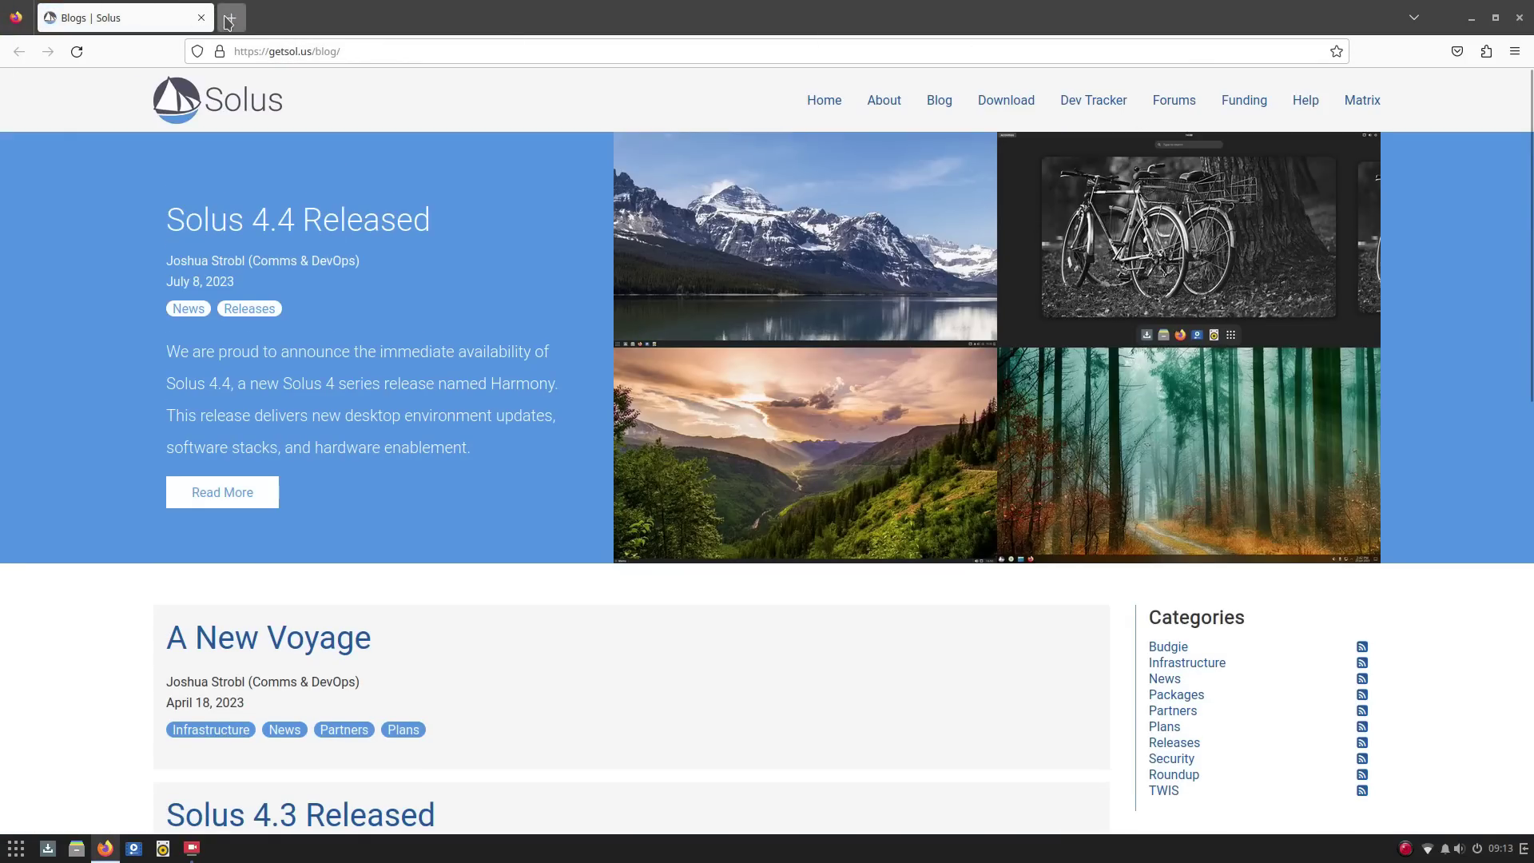
click(229, 18)
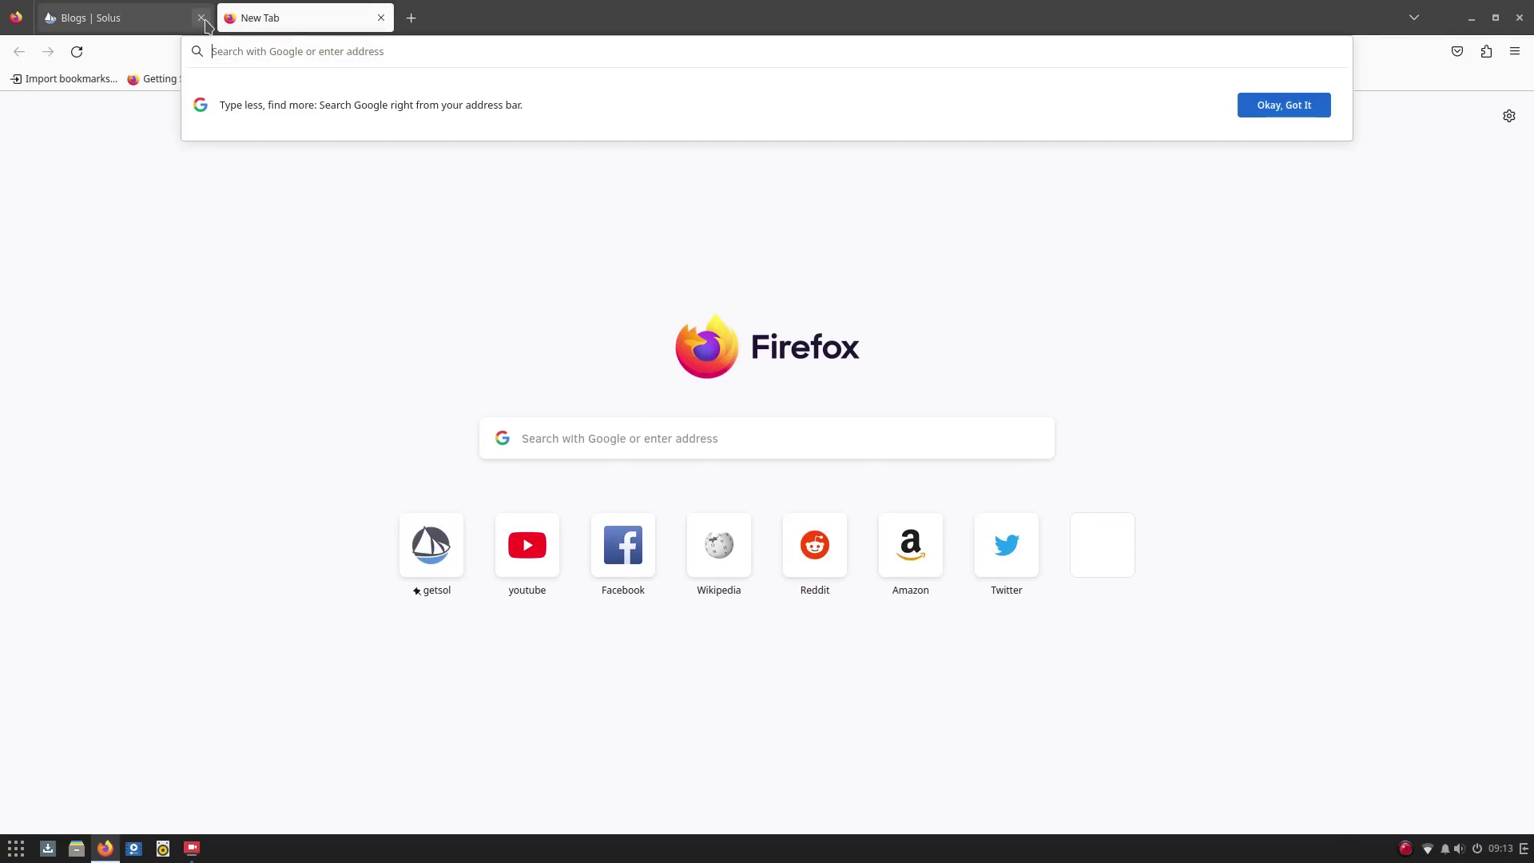
click(1513, 53)
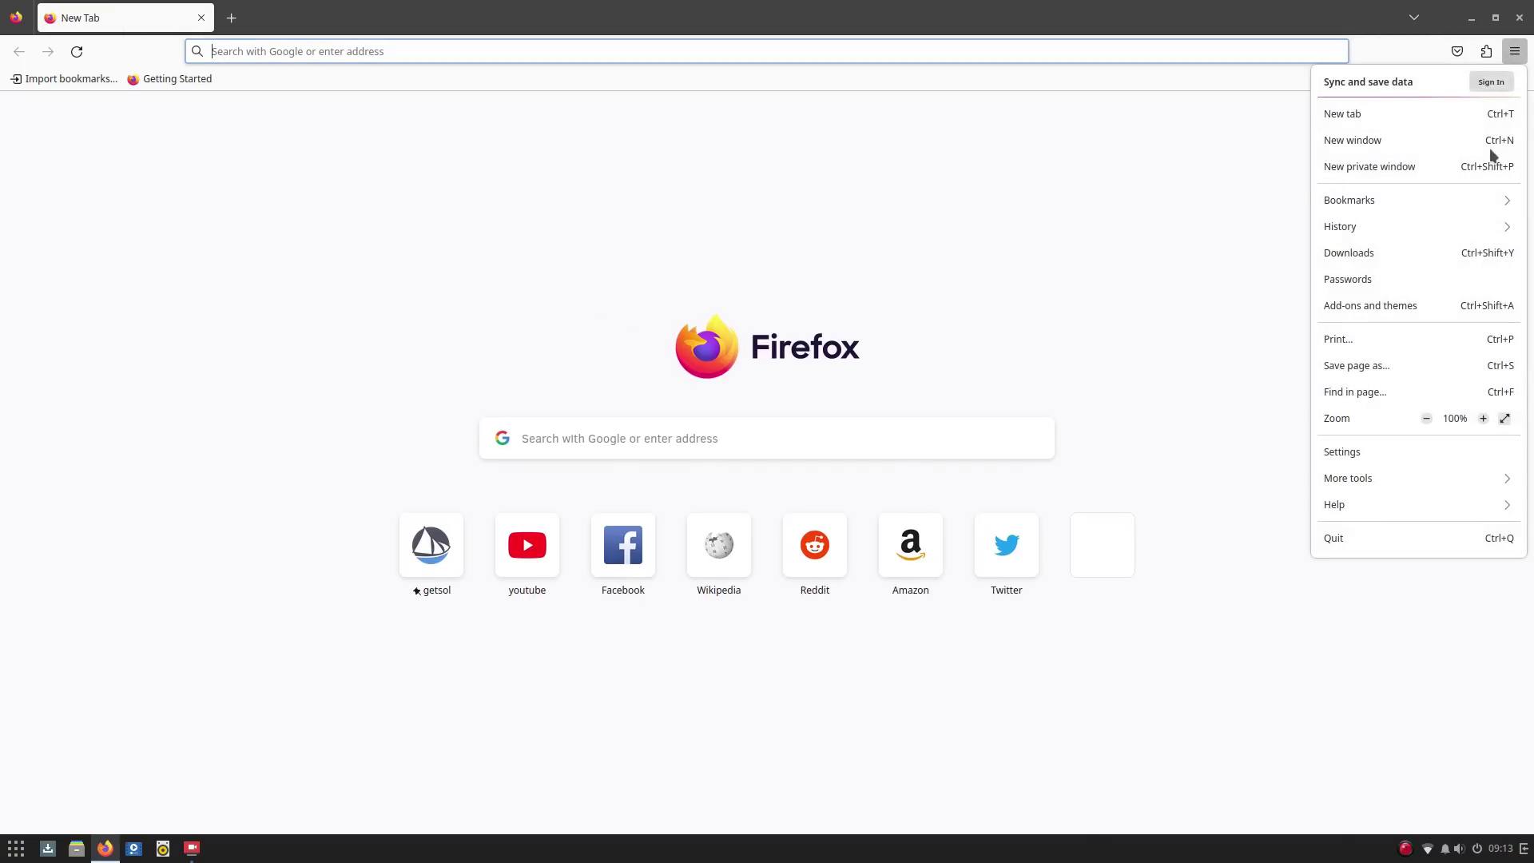
click(1392, 502)
click(1355, 285)
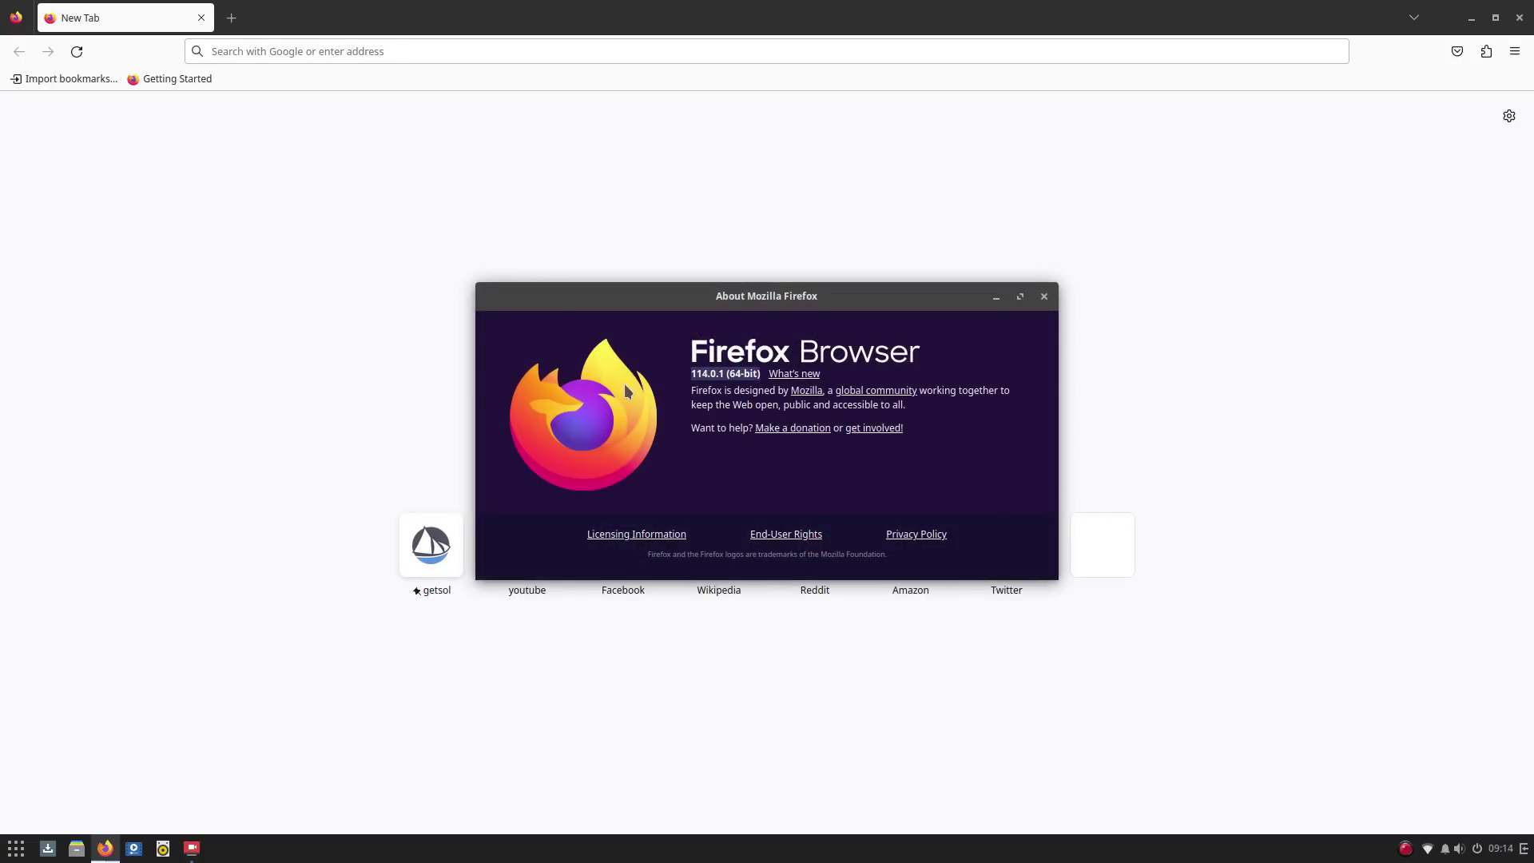
click(1041, 298)
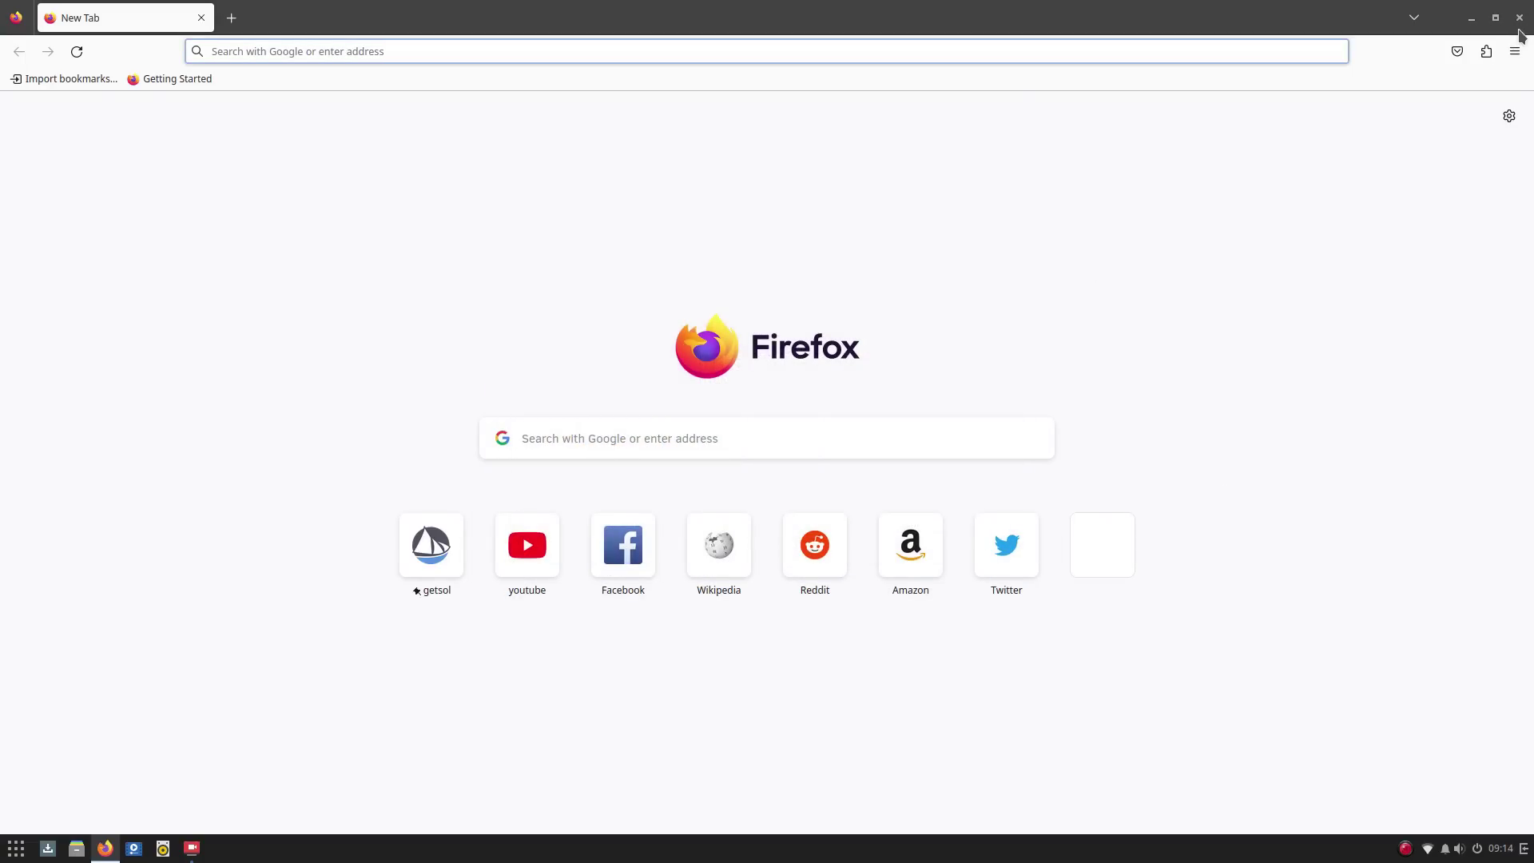
- Close Firefox and browse the Desktop Software & Theming category in Software Center
click(1520, 18)
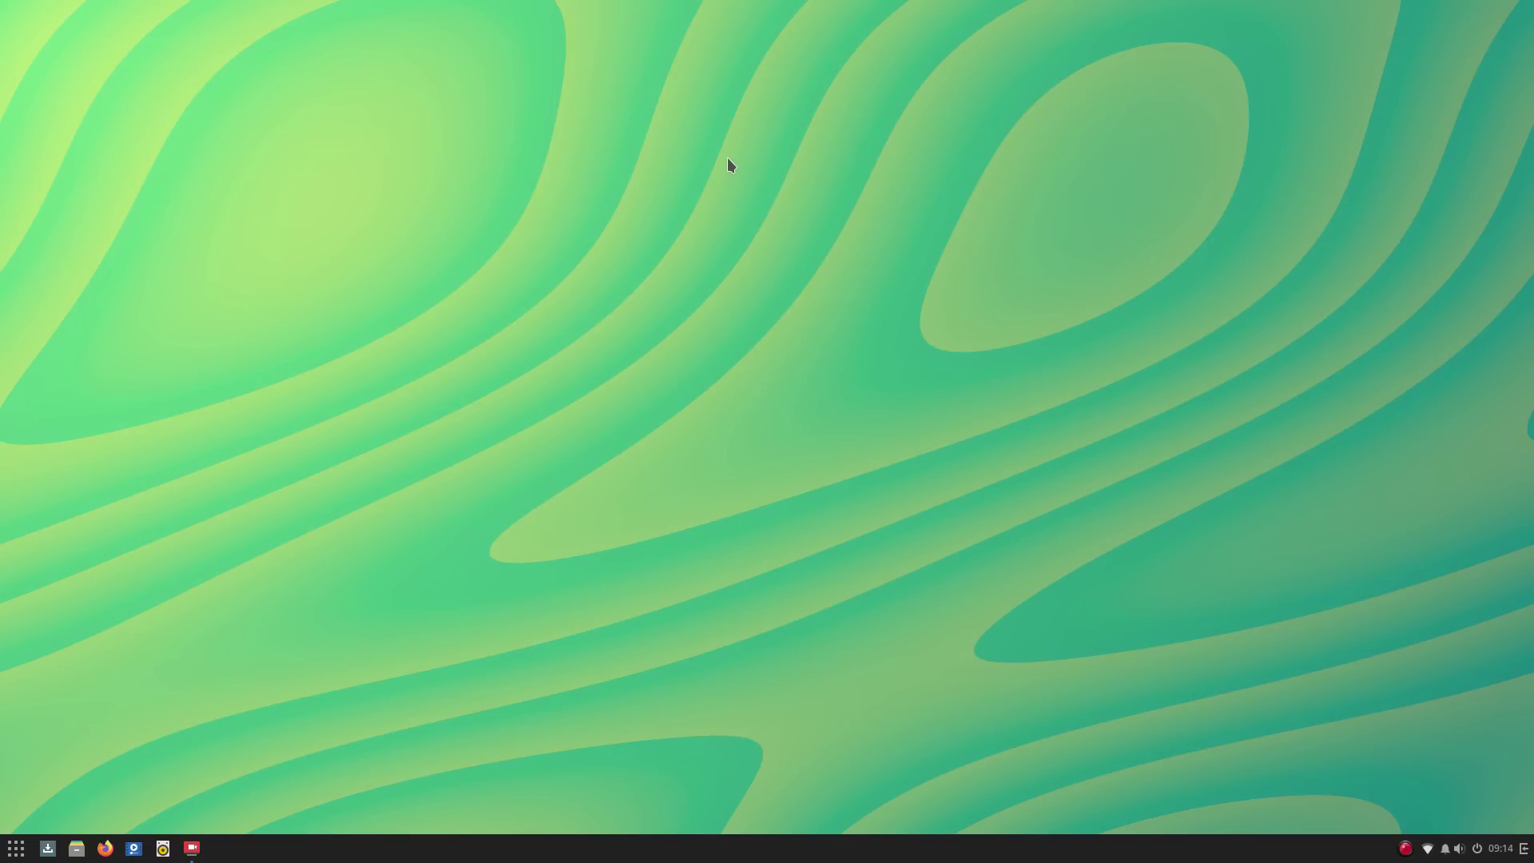
right_click(728, 157)
click(418, 266)
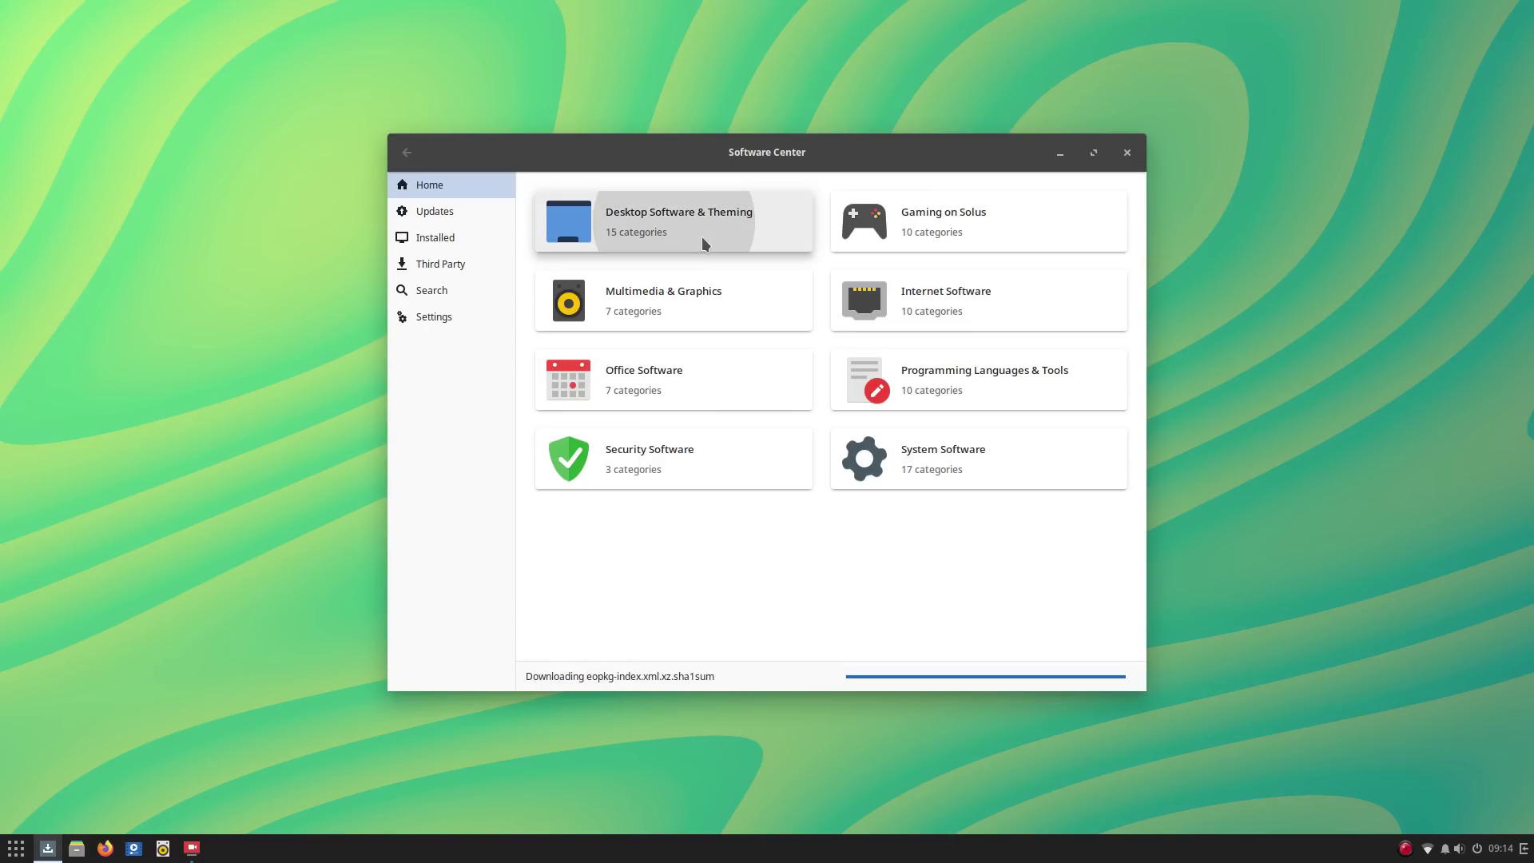
click(703, 239)
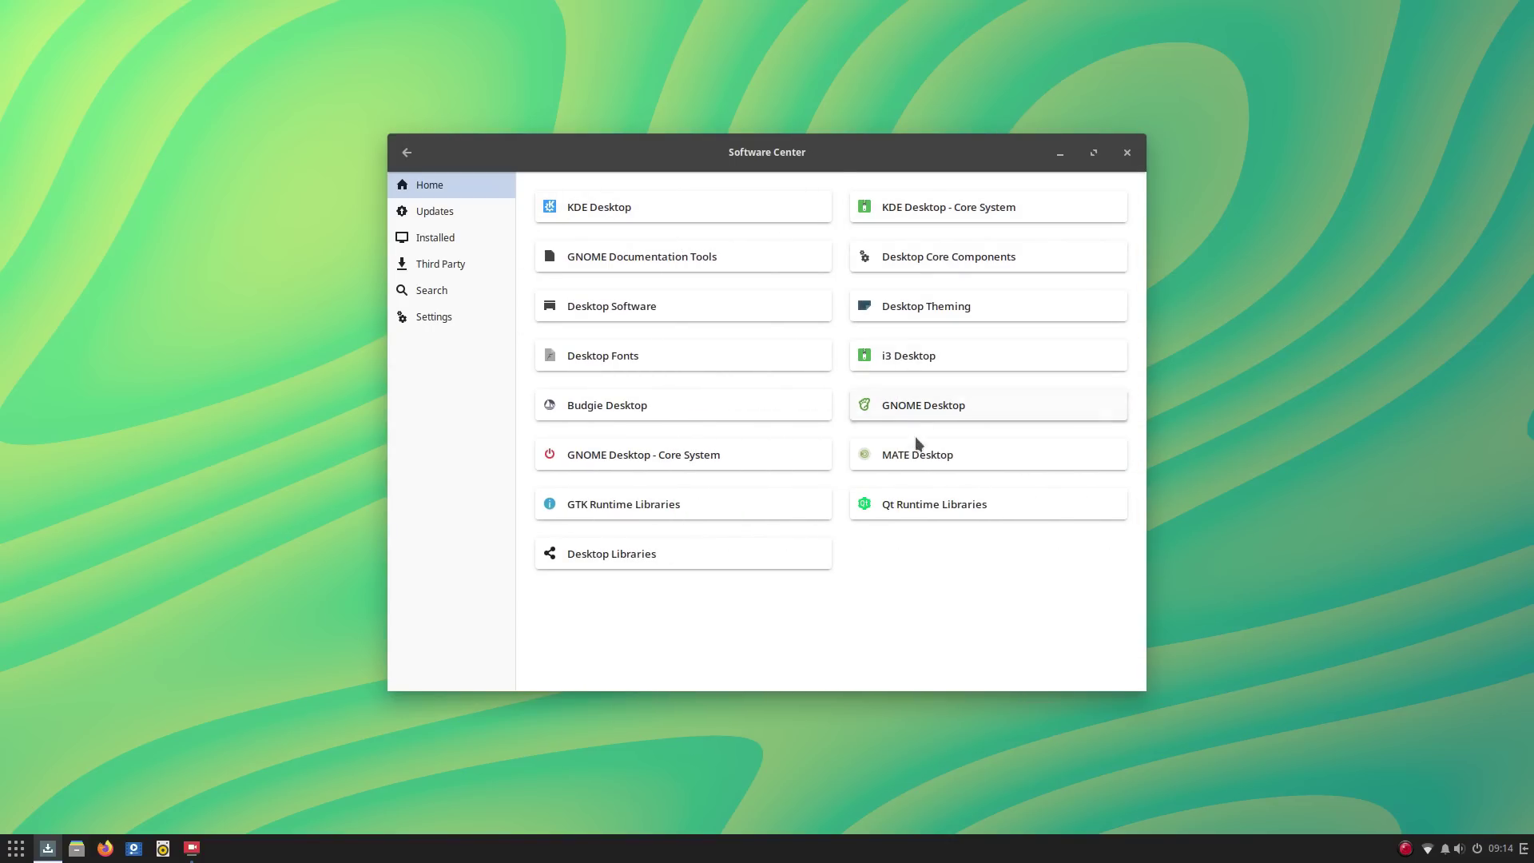
click(406, 180)
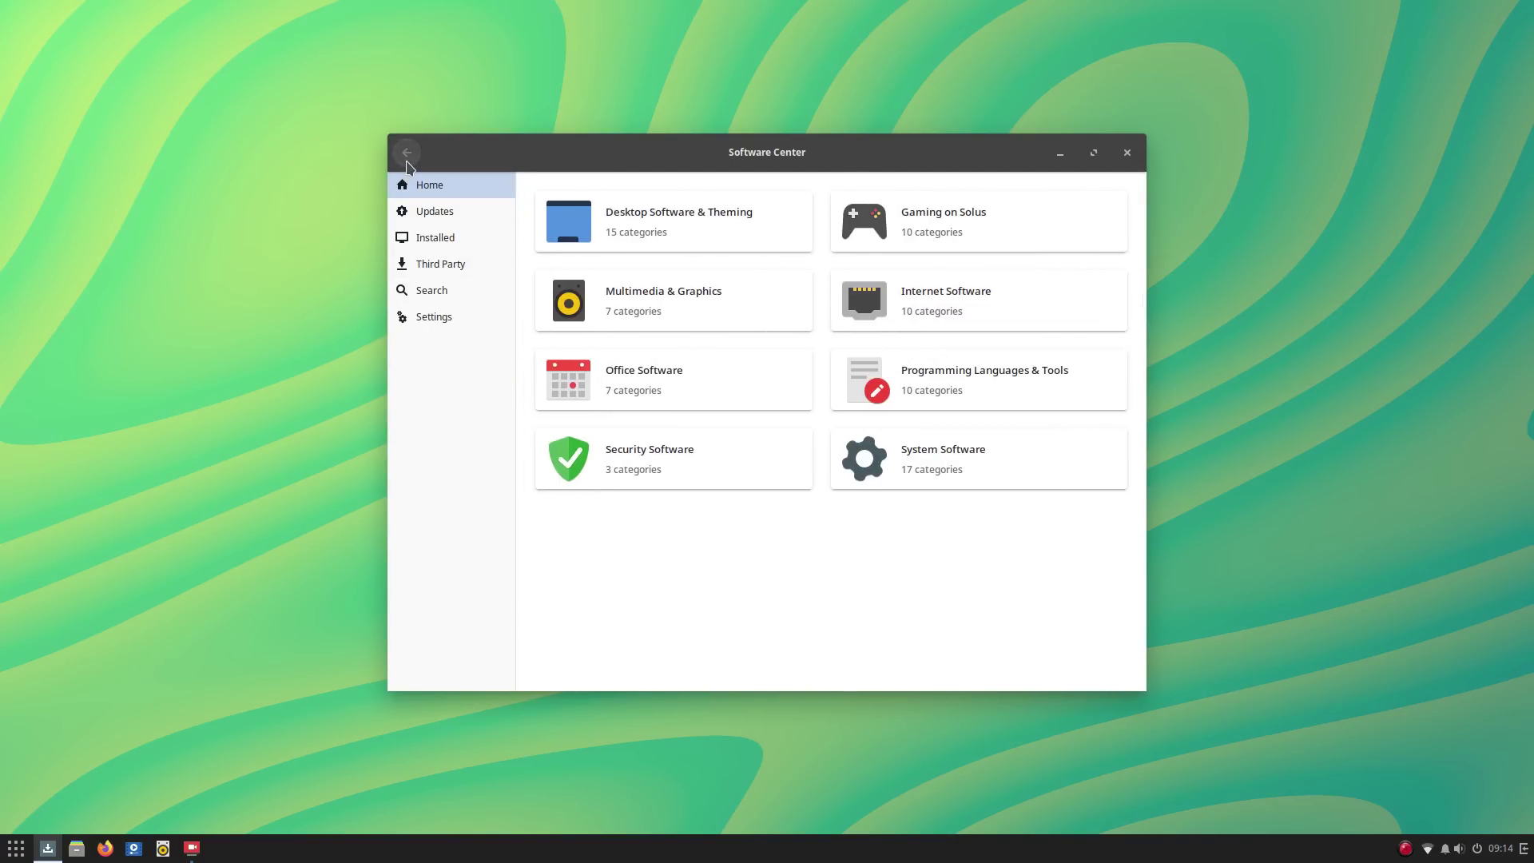
- Open GNOME Nibbles' details from Gaming on Solus > Arcade Games
click(1025, 218)
click(667, 206)
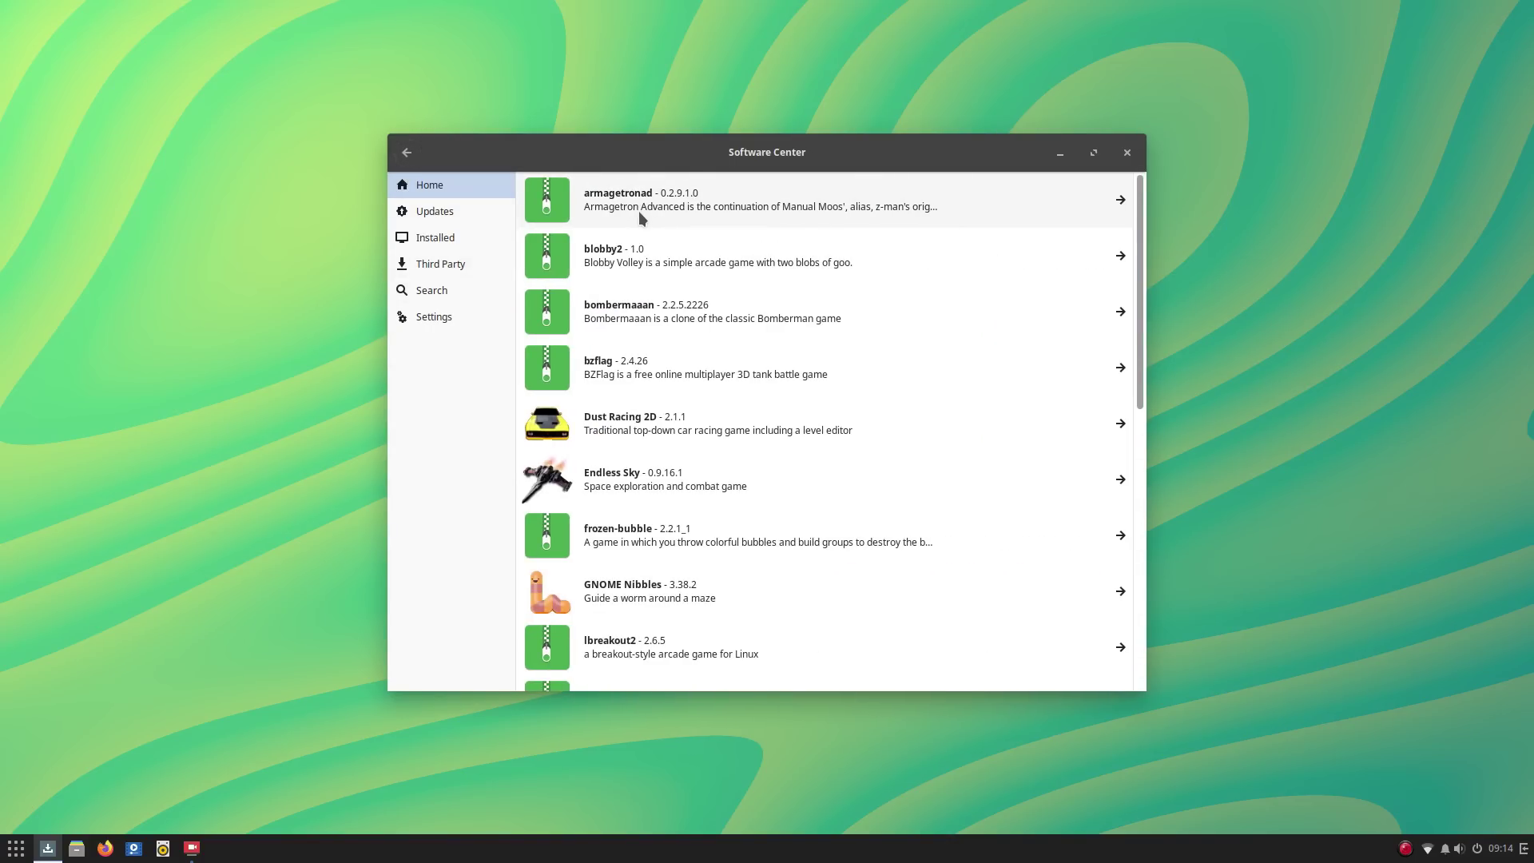
scroll(692, 424, down, 3)
scroll(693, 424, down, 3)
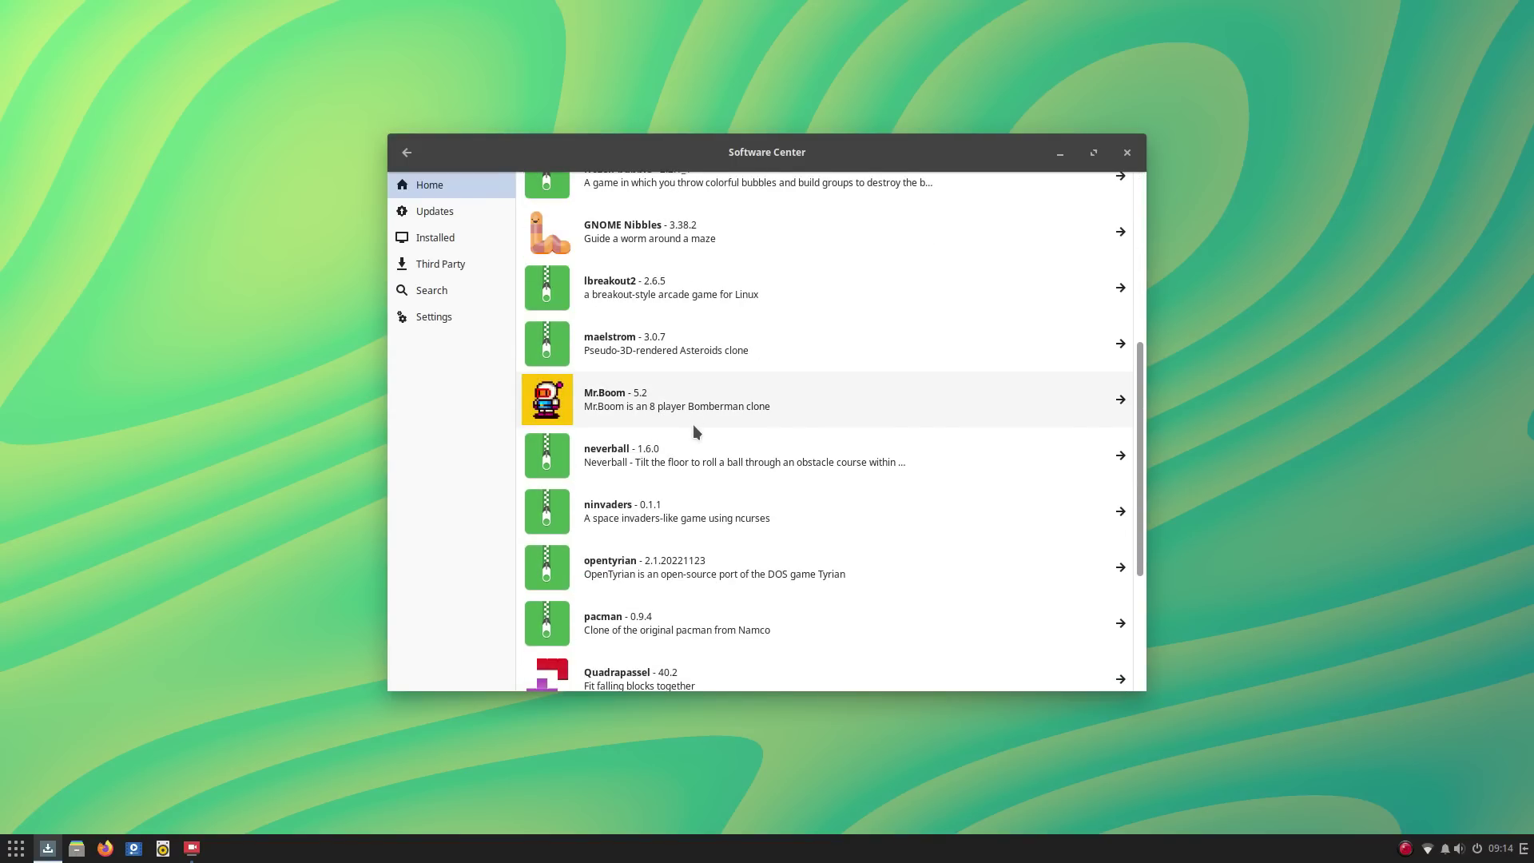
click(684, 232)
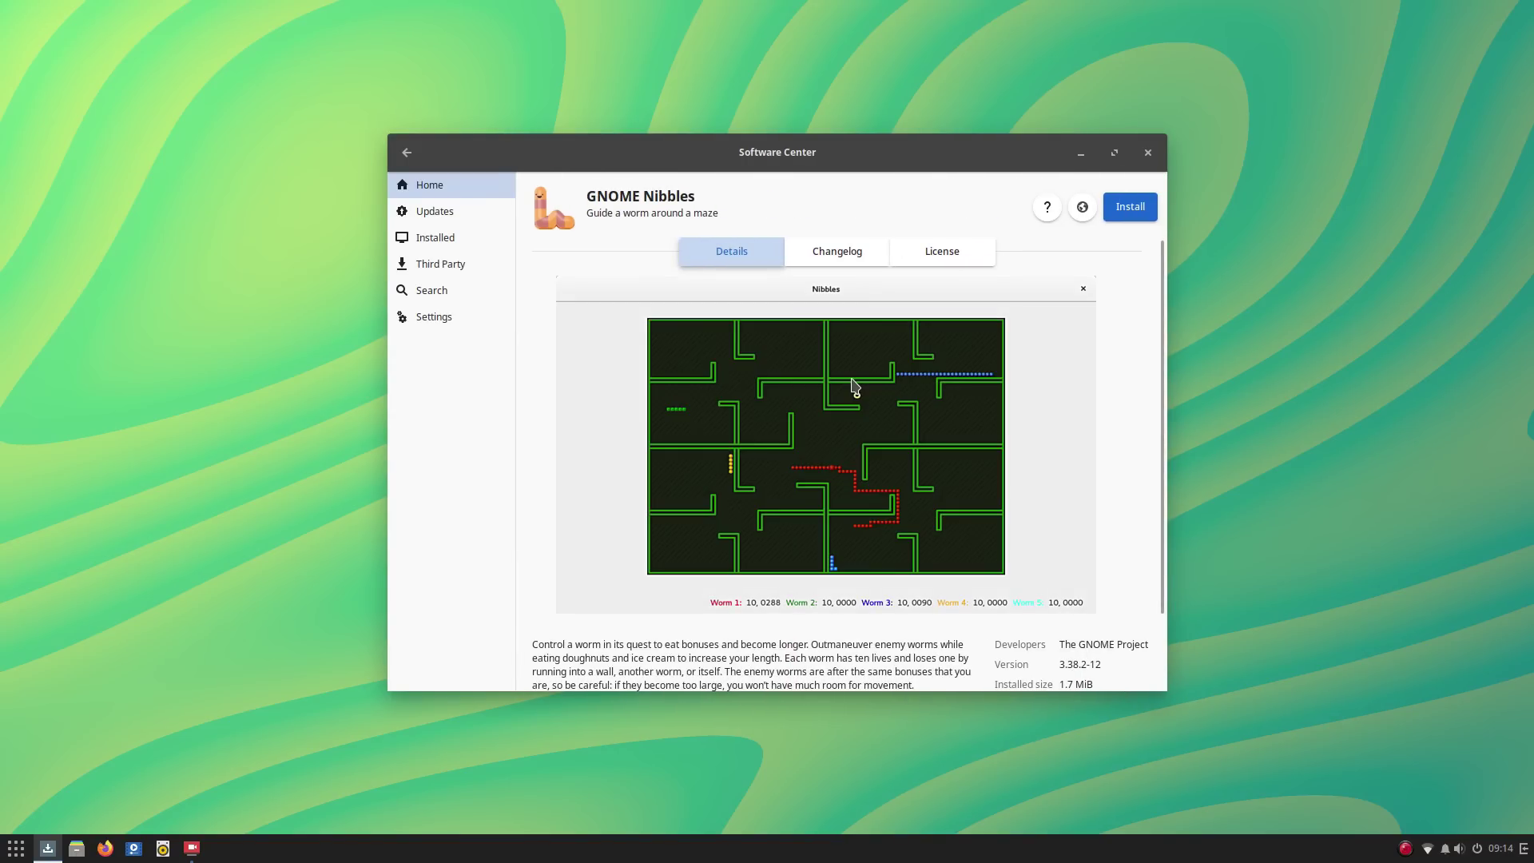
scroll(853, 388, down, 1)
scroll(570, 299, up, 1)
- Navigate back from the game list to the gaming subcategories
key(alt+Left)
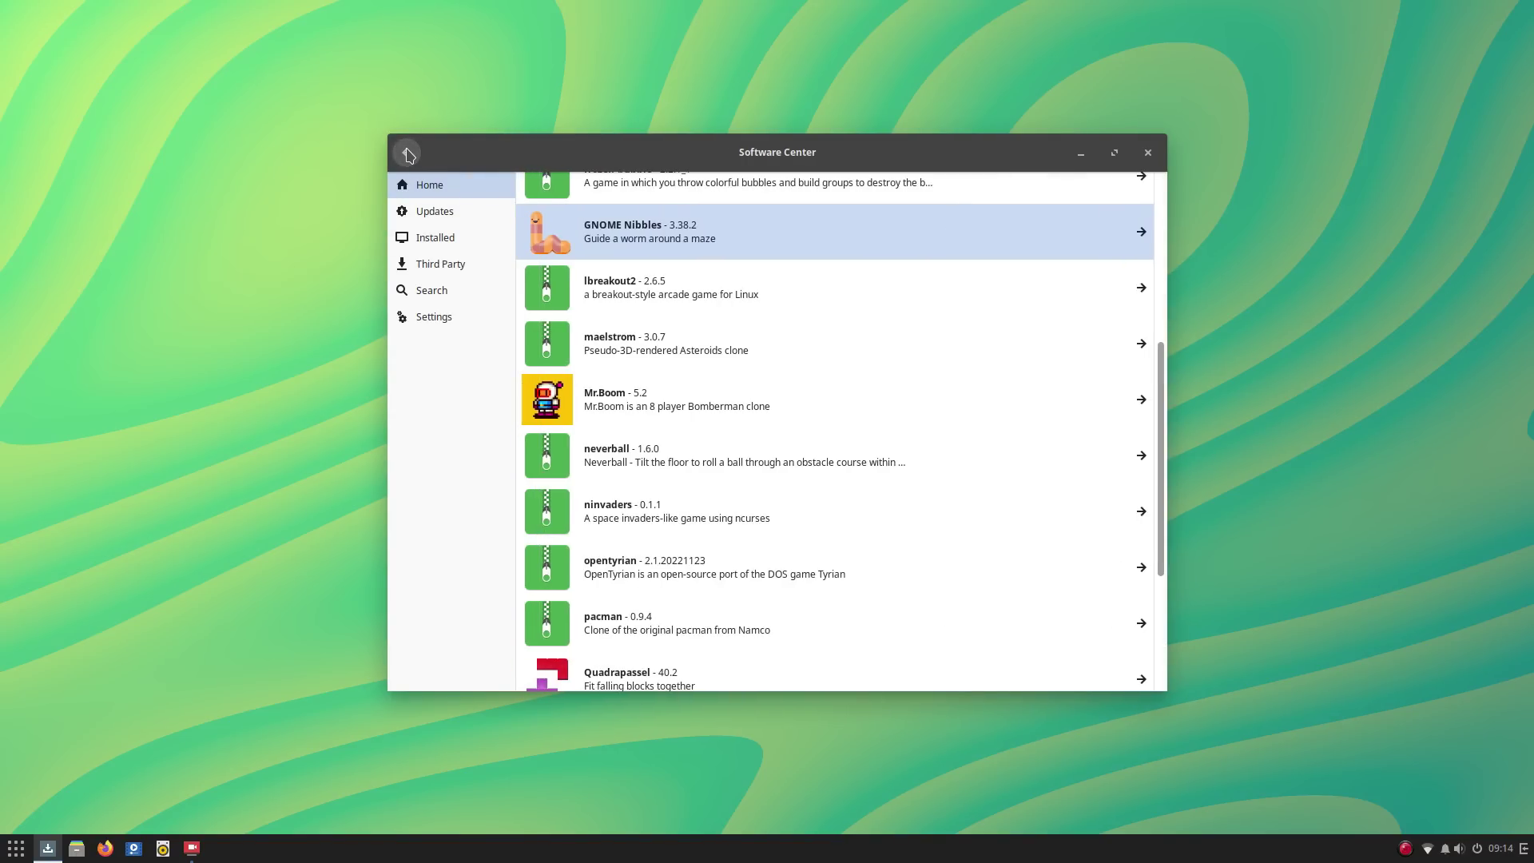
scroll(741, 495, down, 3)
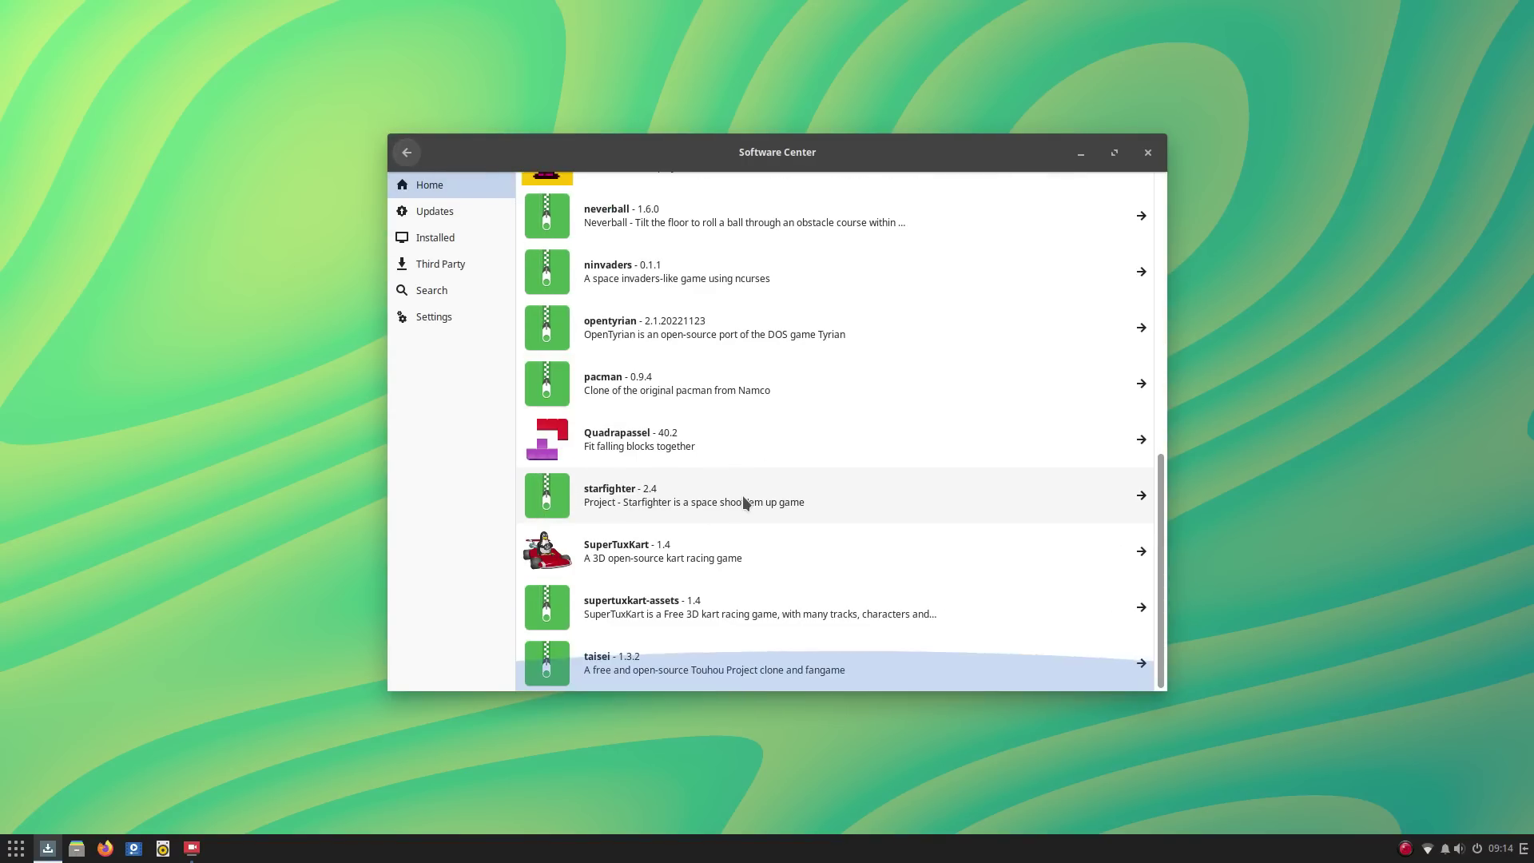
click(420, 214)
click(423, 195)
click(407, 152)
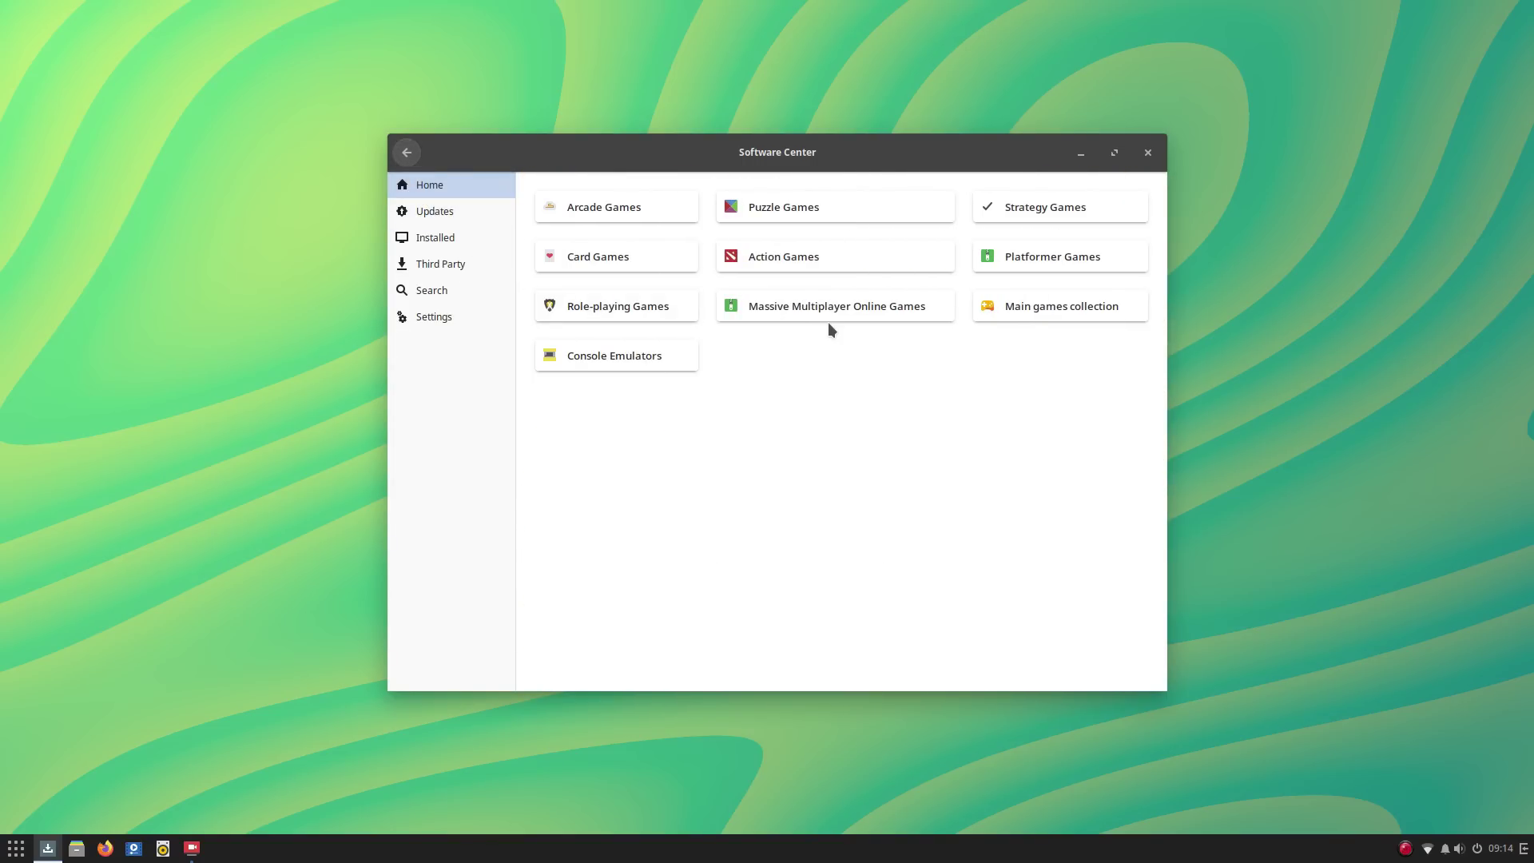
click(410, 155)
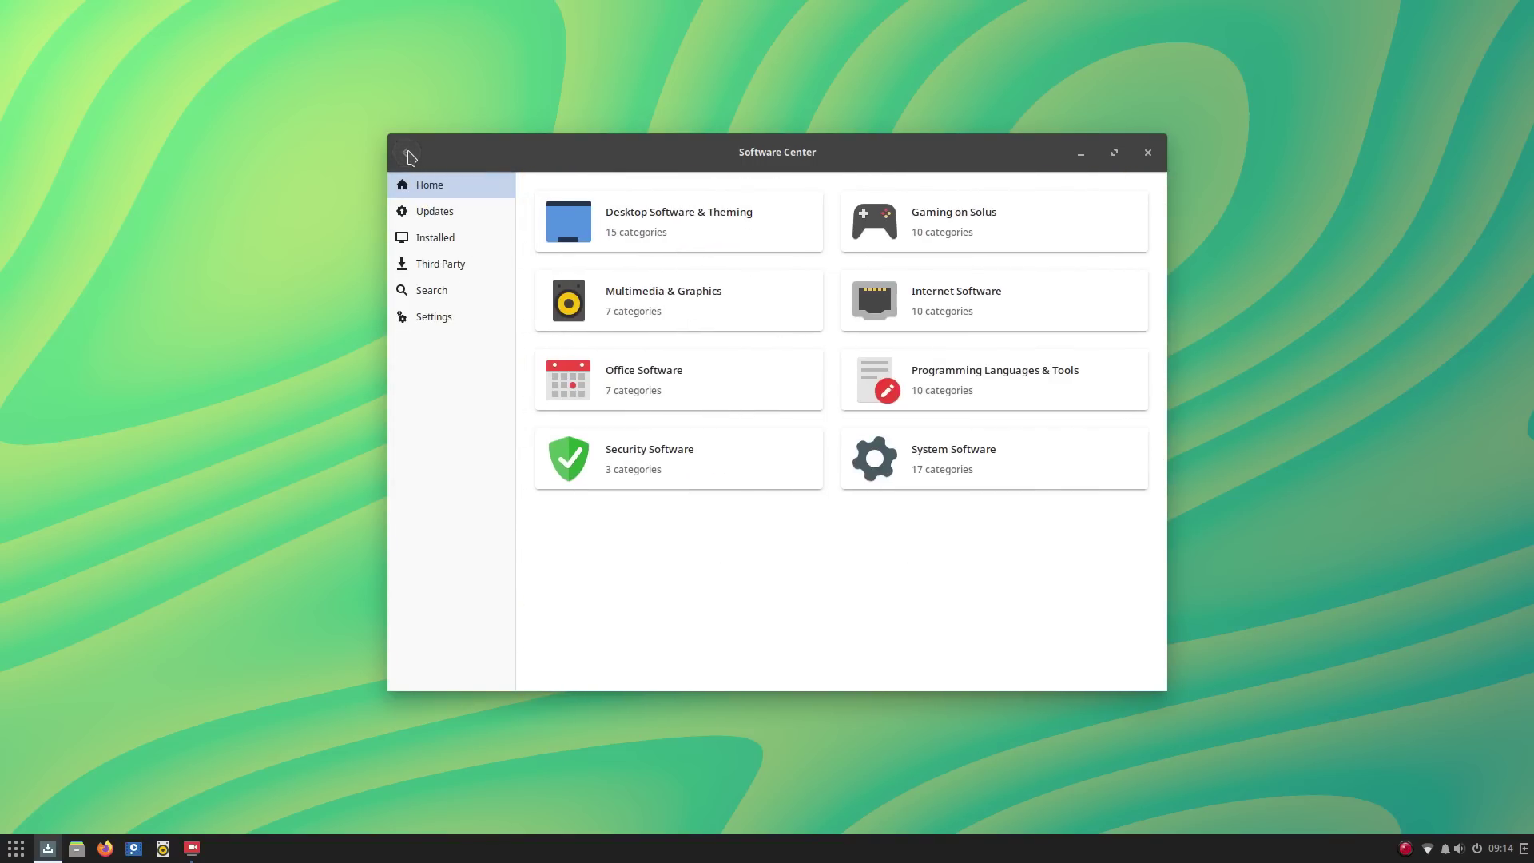
click(432, 290)
click(439, 263)
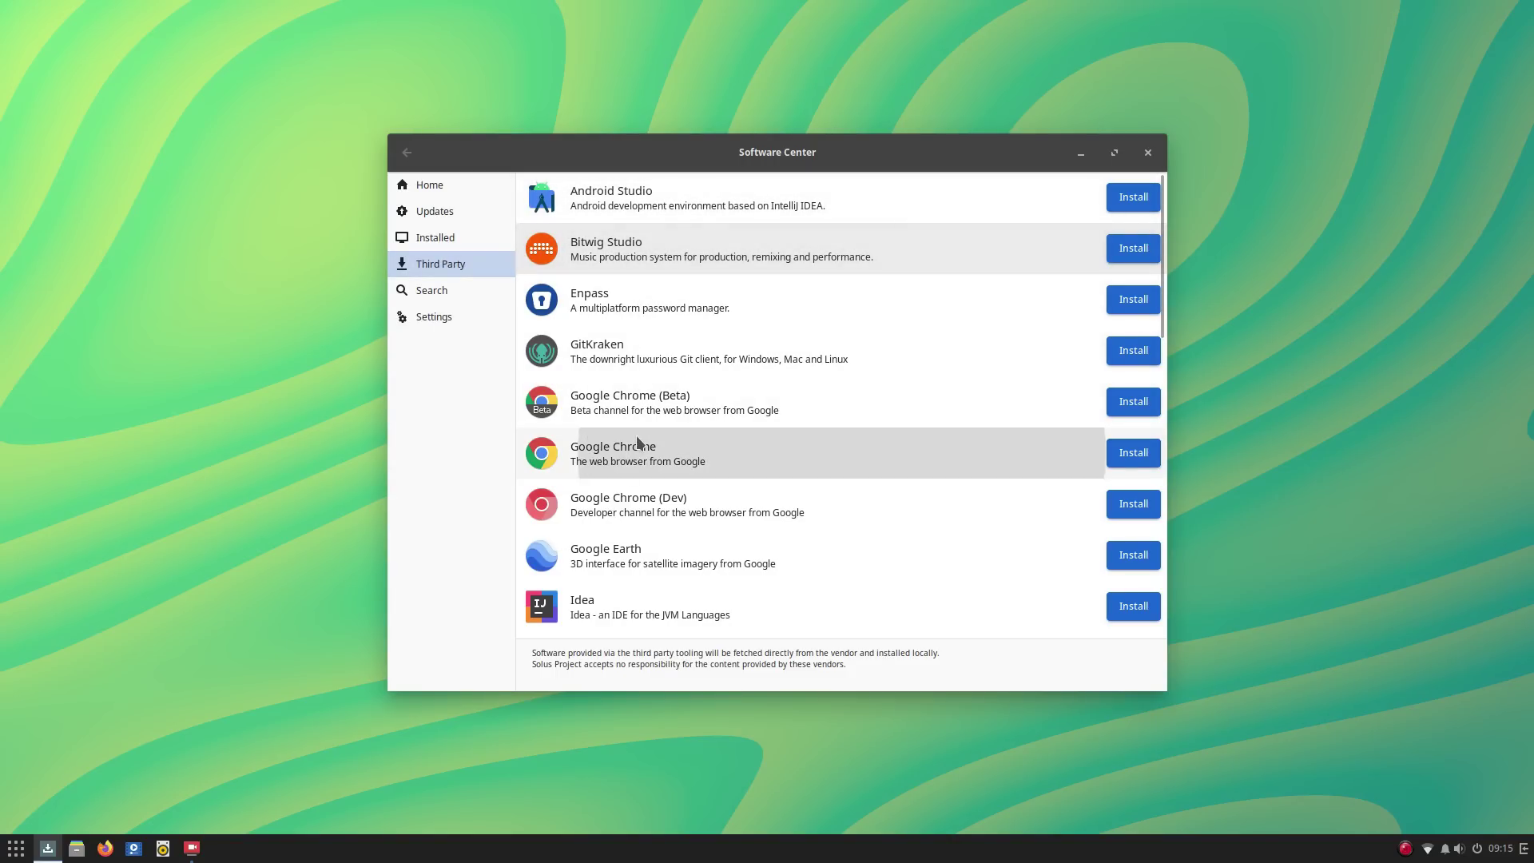
scroll(638, 440, down, 3)
scroll(645, 462, down, 3)
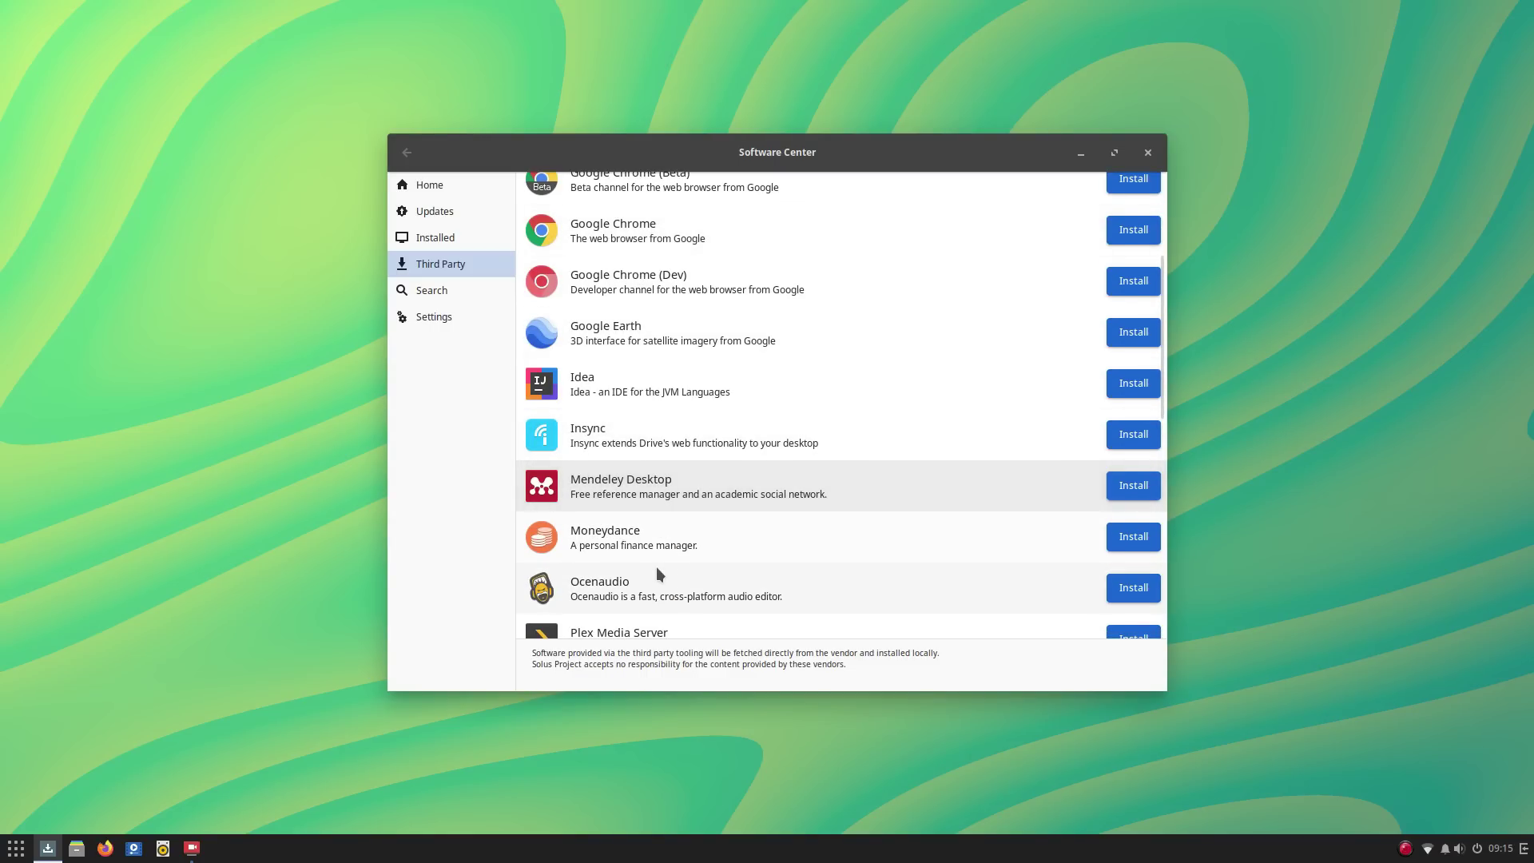
scroll(657, 531, down, 5)
scroll(655, 439, down, 5)
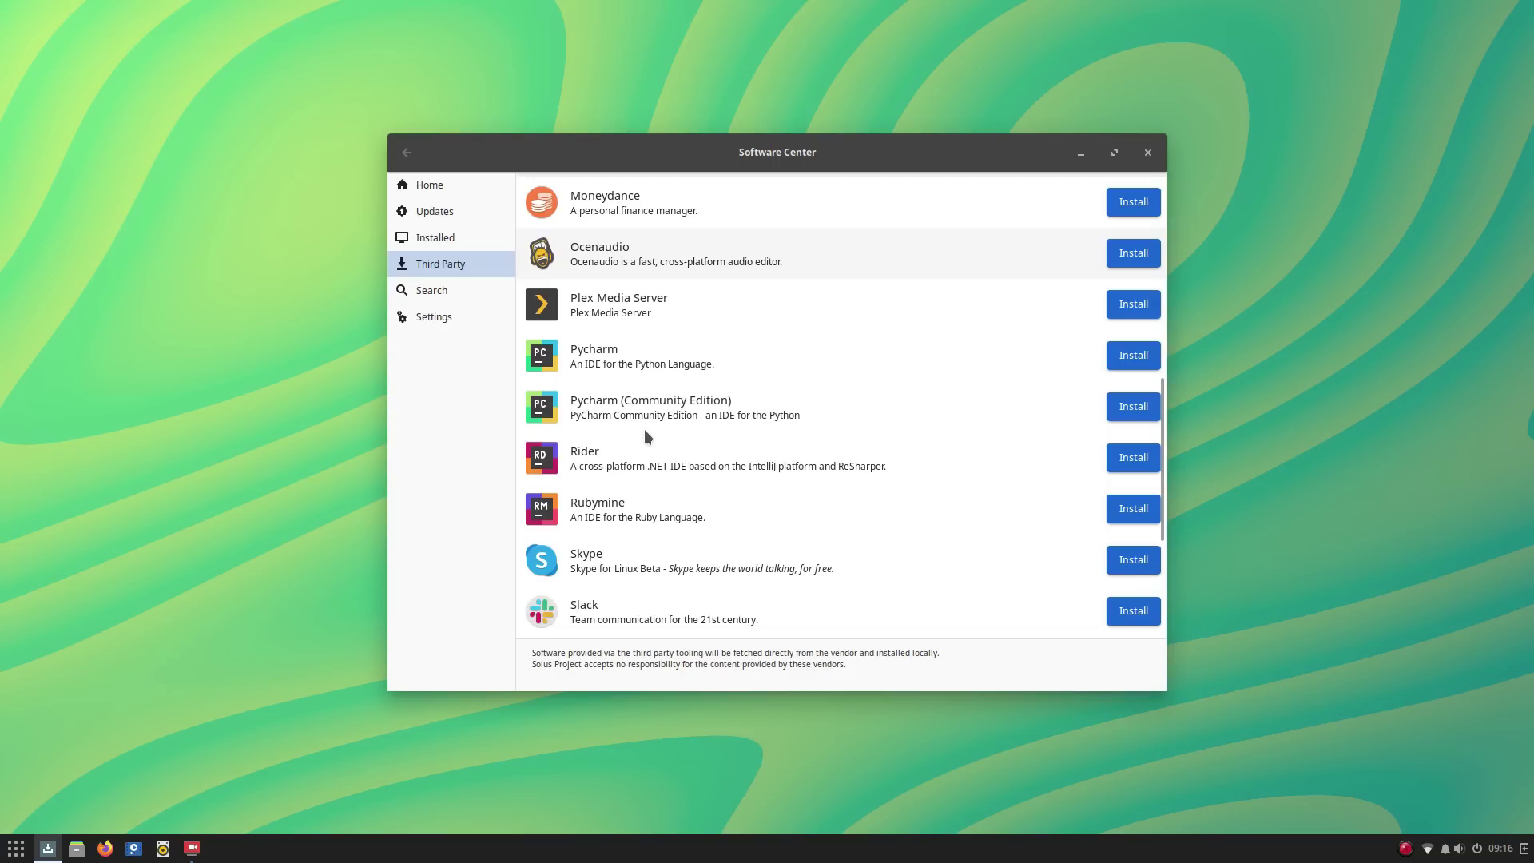
scroll(627, 317, down, 5)
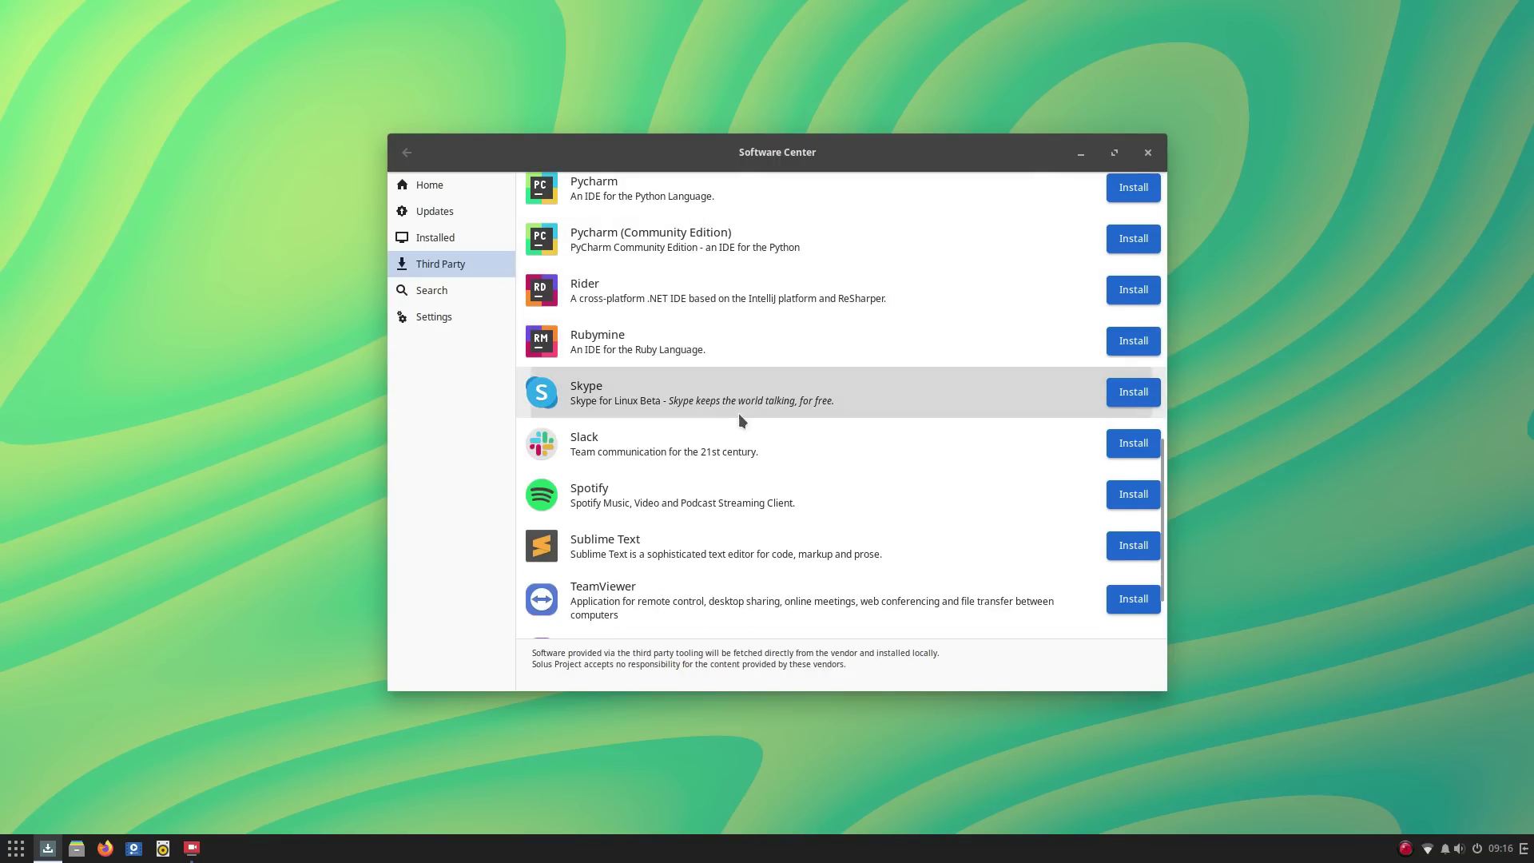
scroll(743, 484, down, 3)
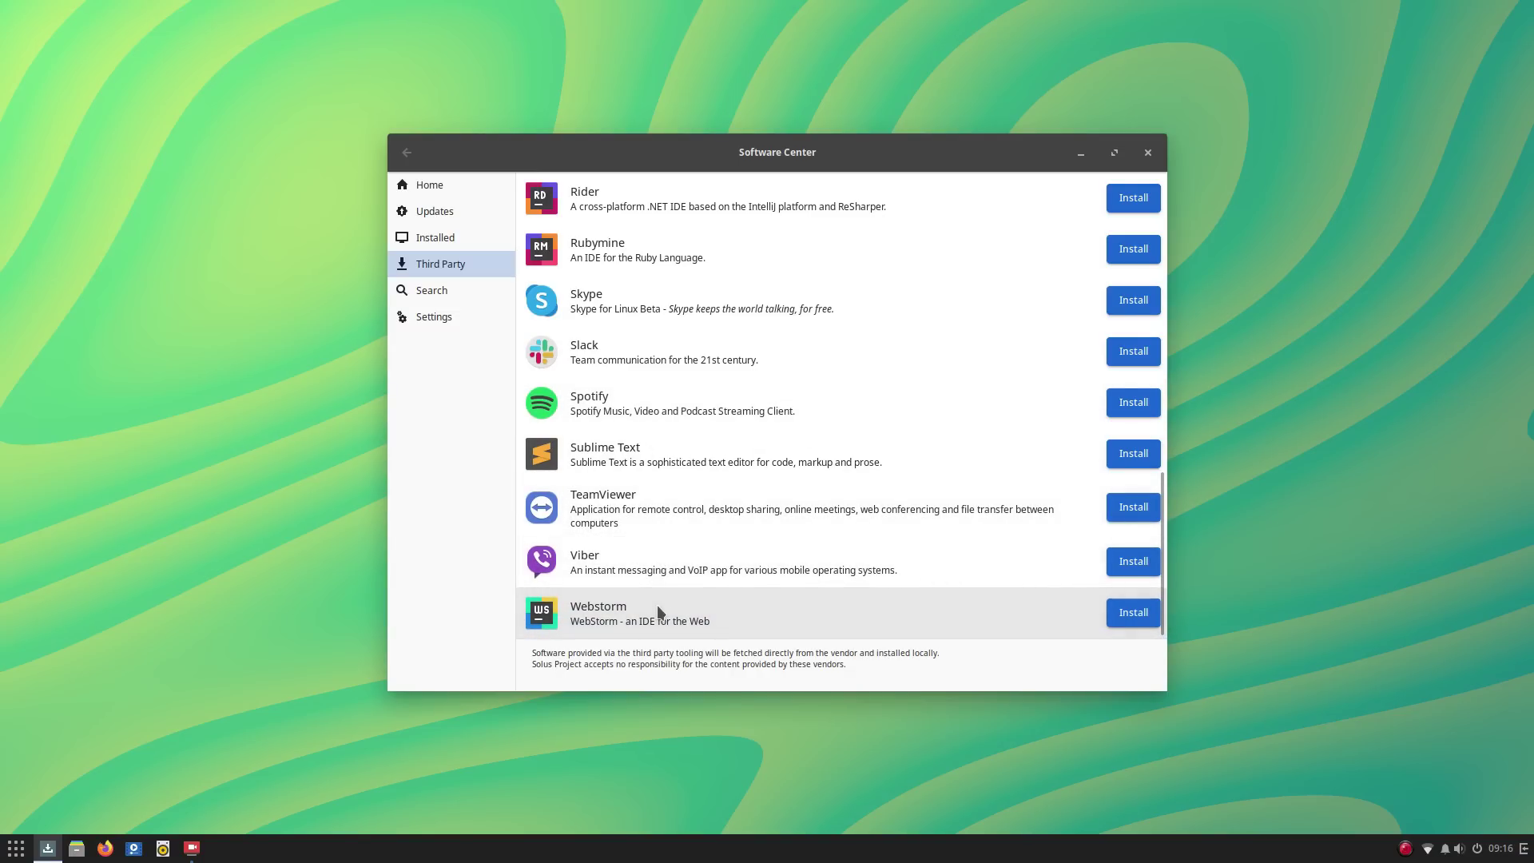
scroll(657, 609, up, 20)
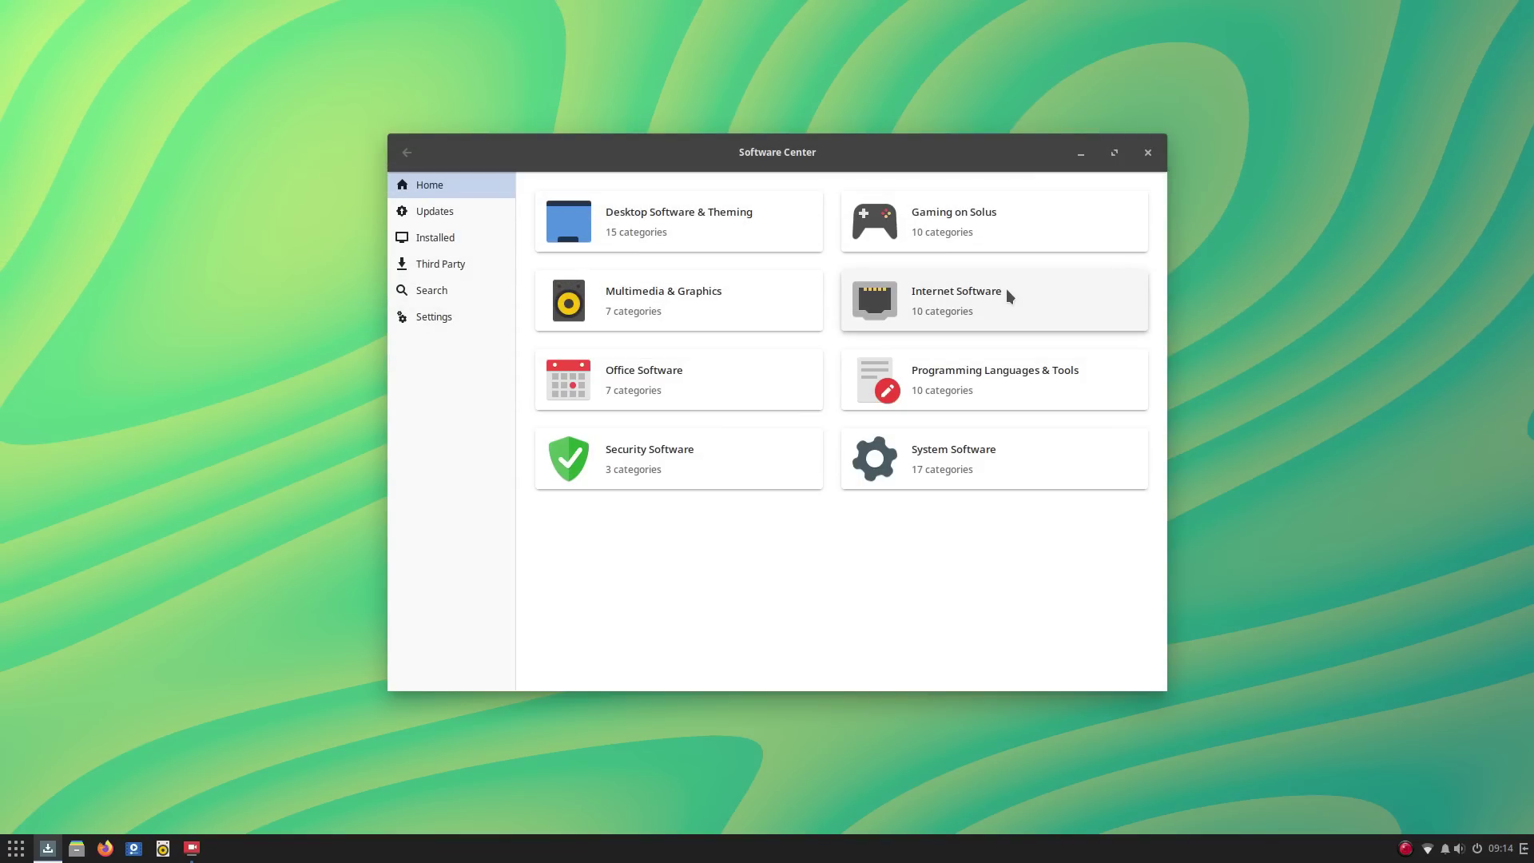
- Open Programming Languages & Tools and browse the Python modules packages
click(1000, 363)
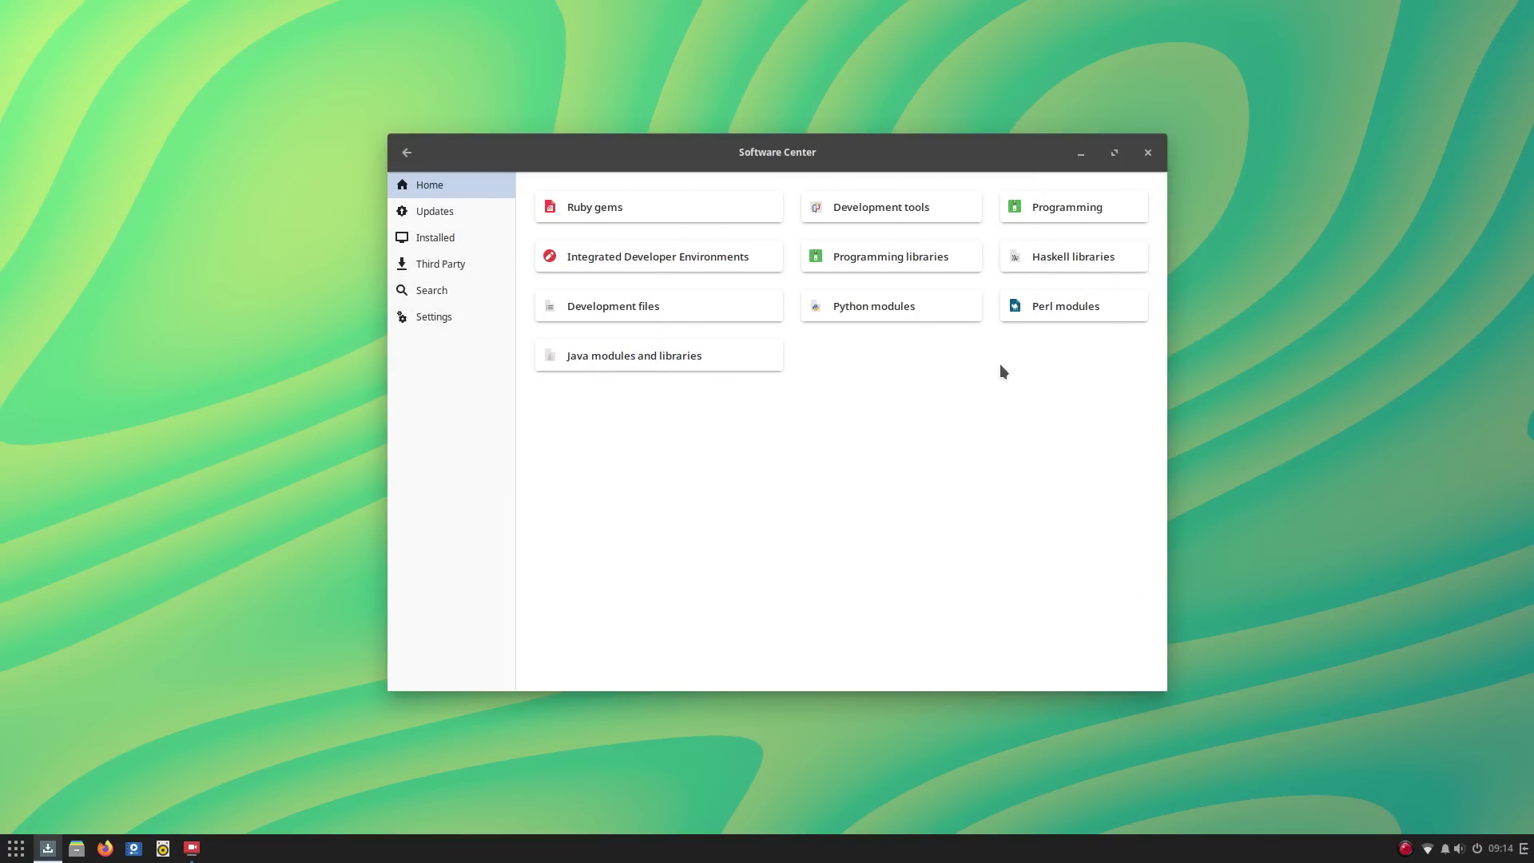
click(908, 307)
scroll(733, 349, down, 5)
scroll(594, 490, up, 5)
click(407, 151)
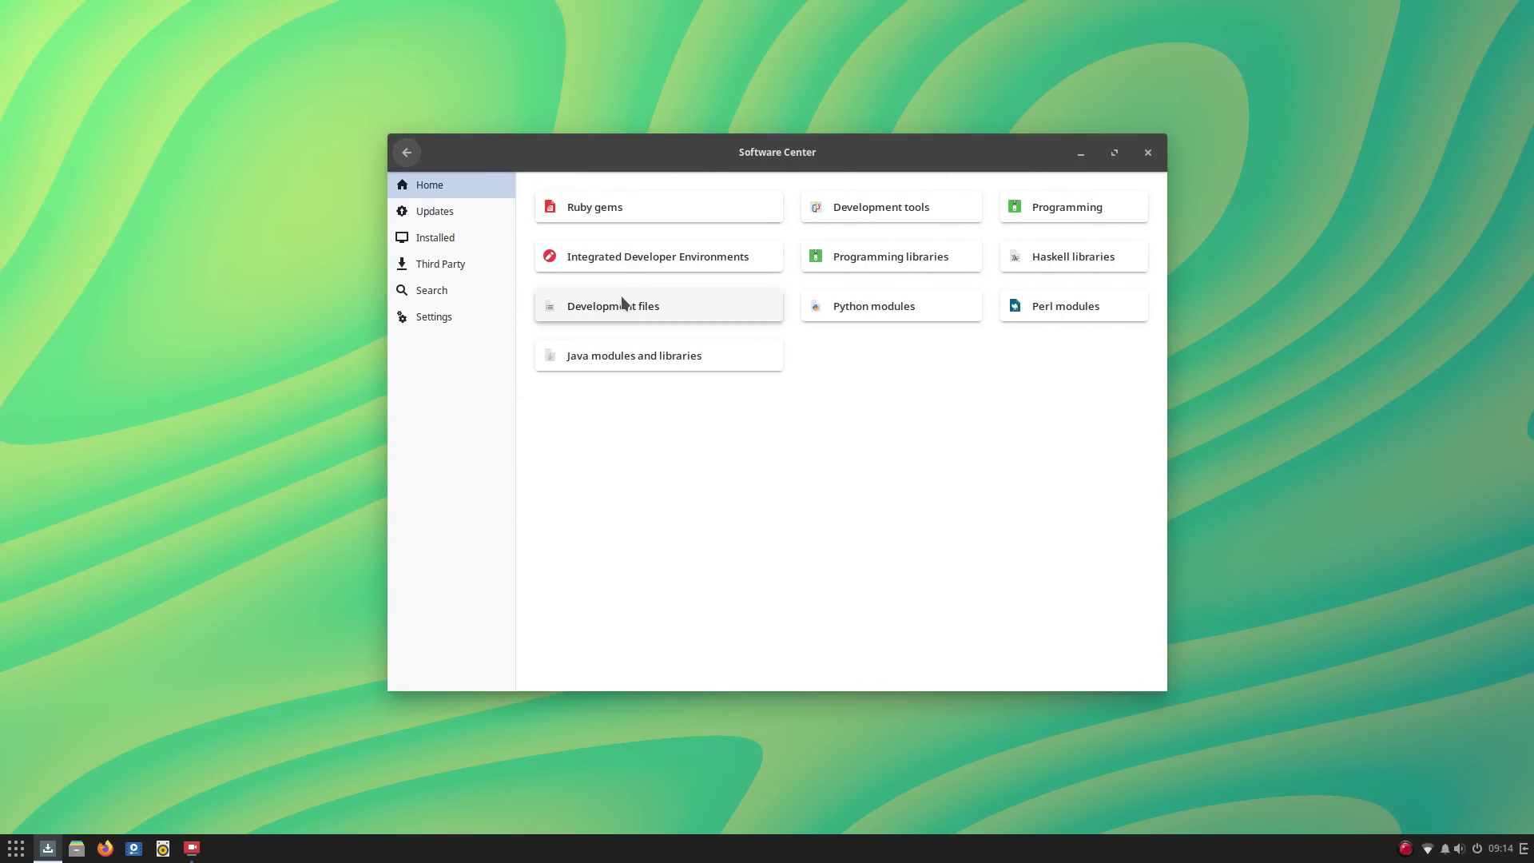
- Look through the integrated development environments package list
click(640, 264)
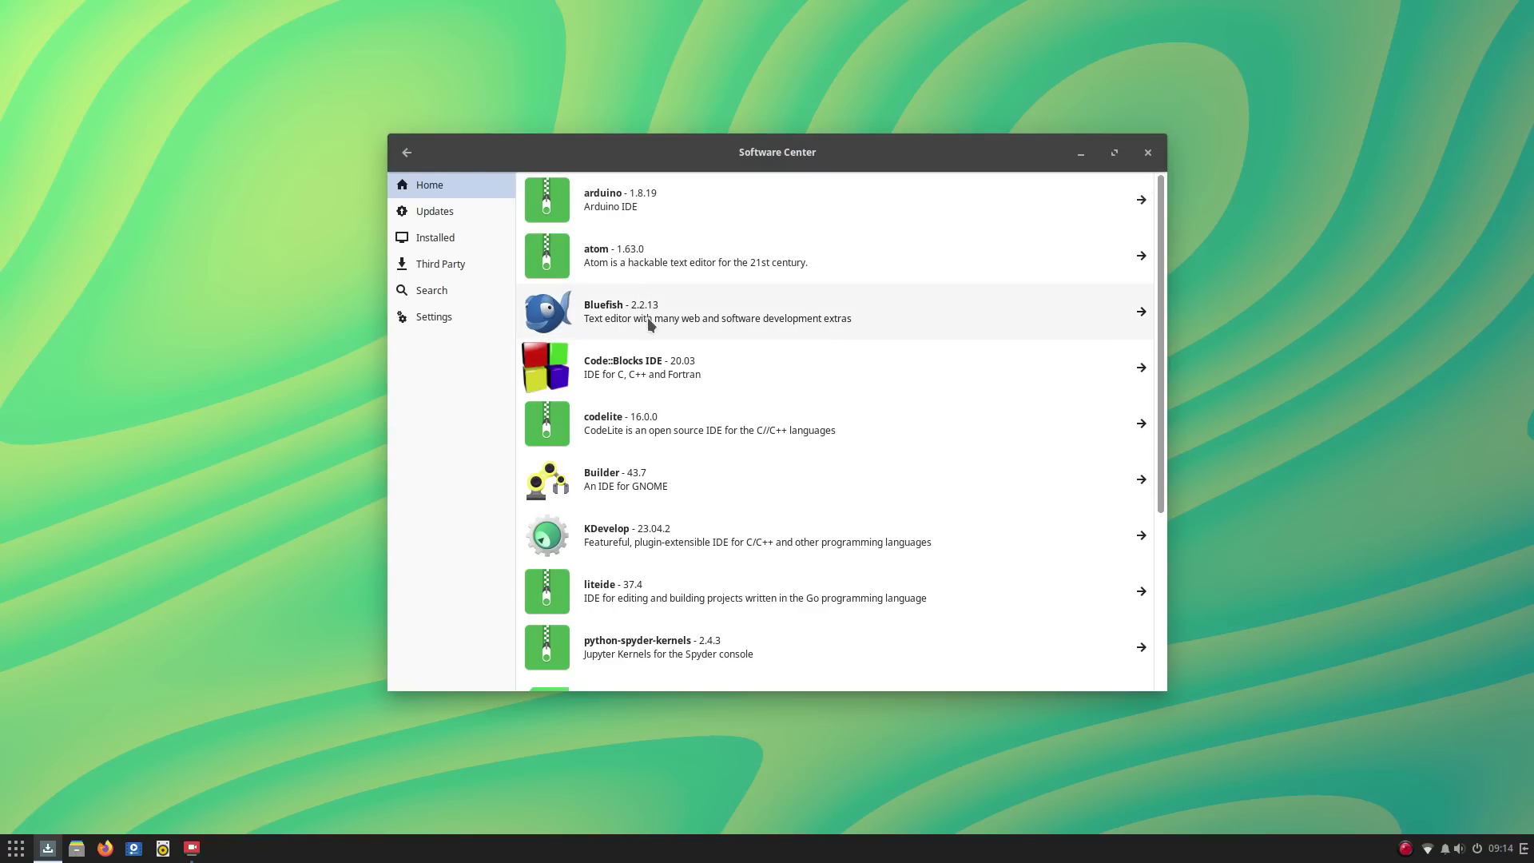
scroll(600, 373, down, 5)
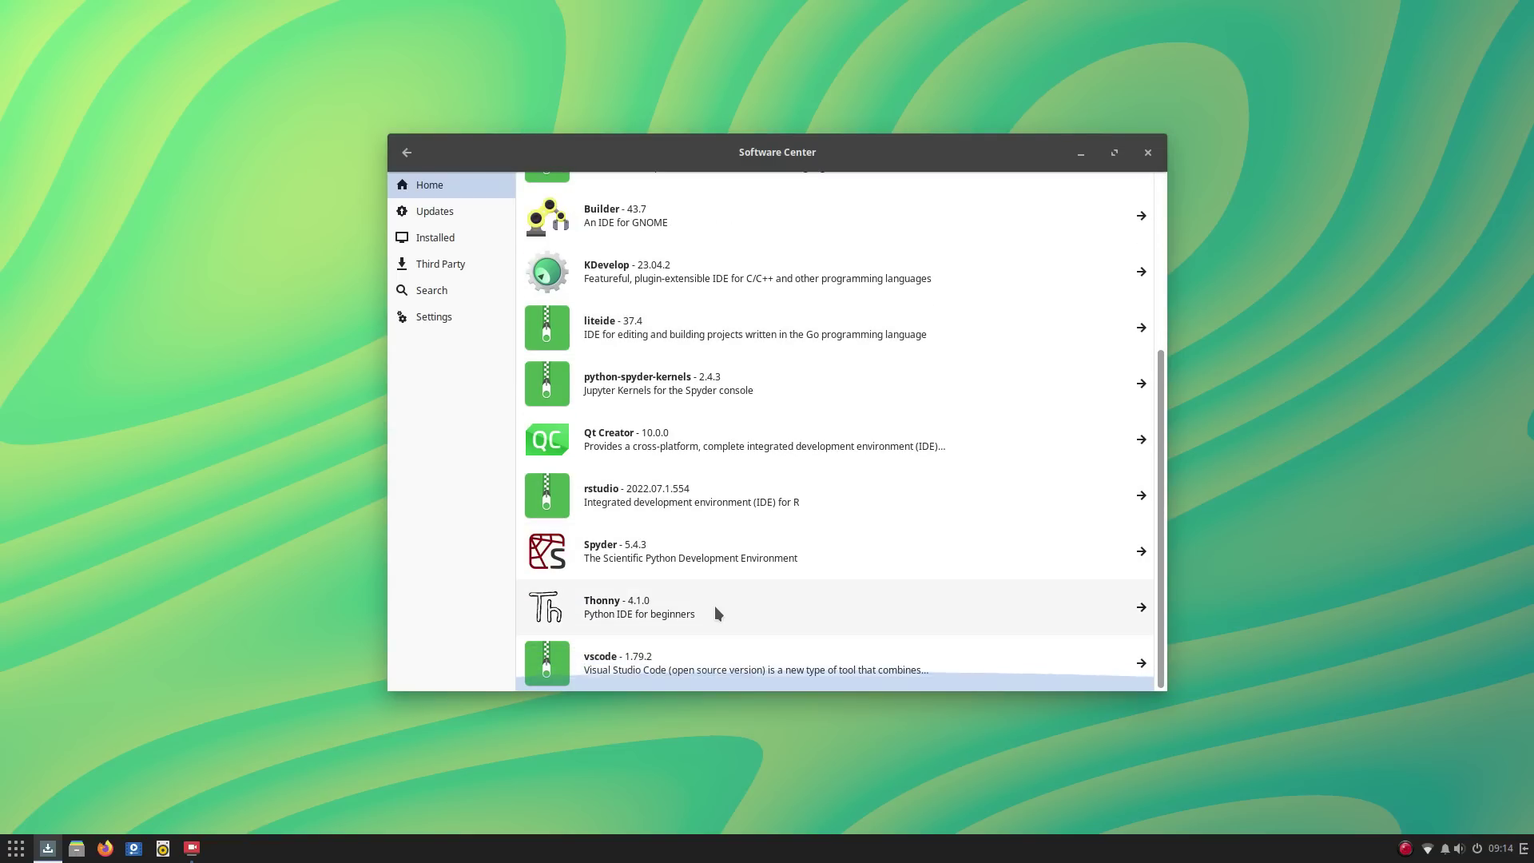
scroll(768, 592, up, 5)
scroll(661, 357, down, 5)
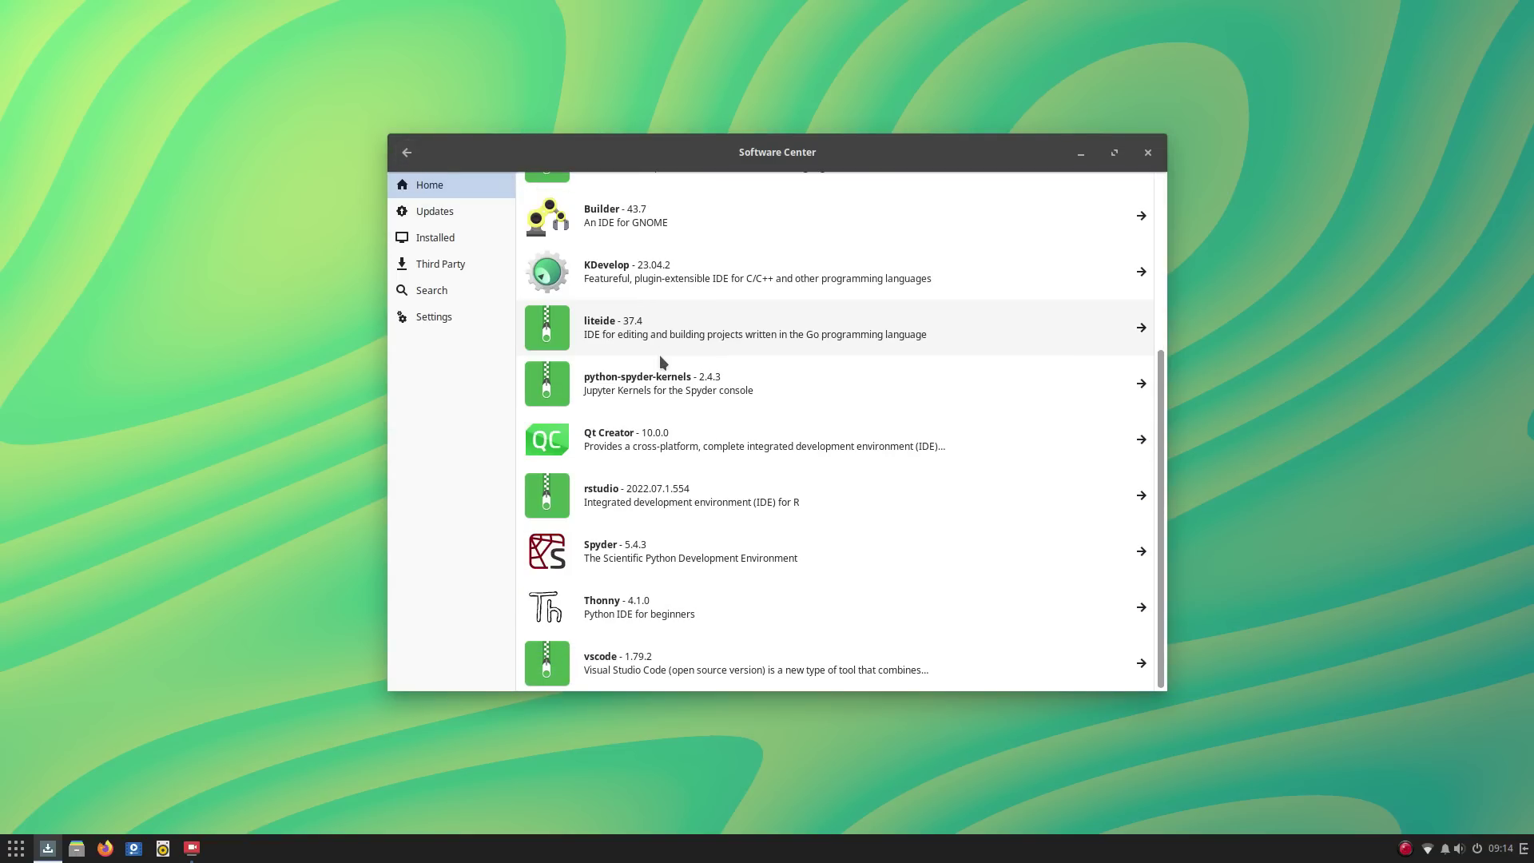
click(407, 153)
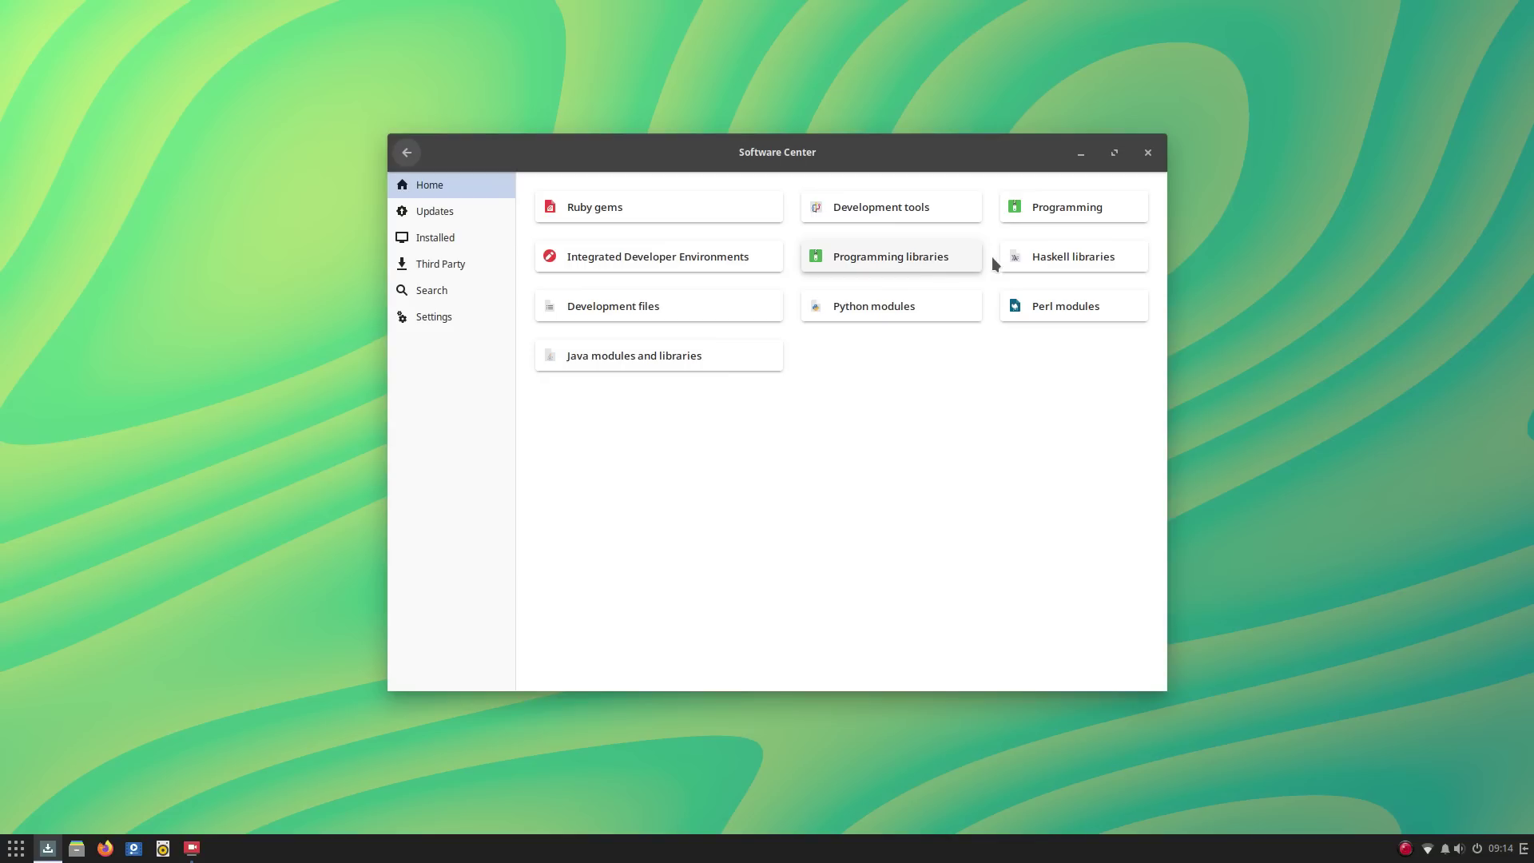
- Scan the Haskell libraries, then open the Programming package list
click(1035, 256)
scroll(794, 361, down, 5)
scroll(719, 320, up, 5)
click(405, 152)
click(1109, 206)
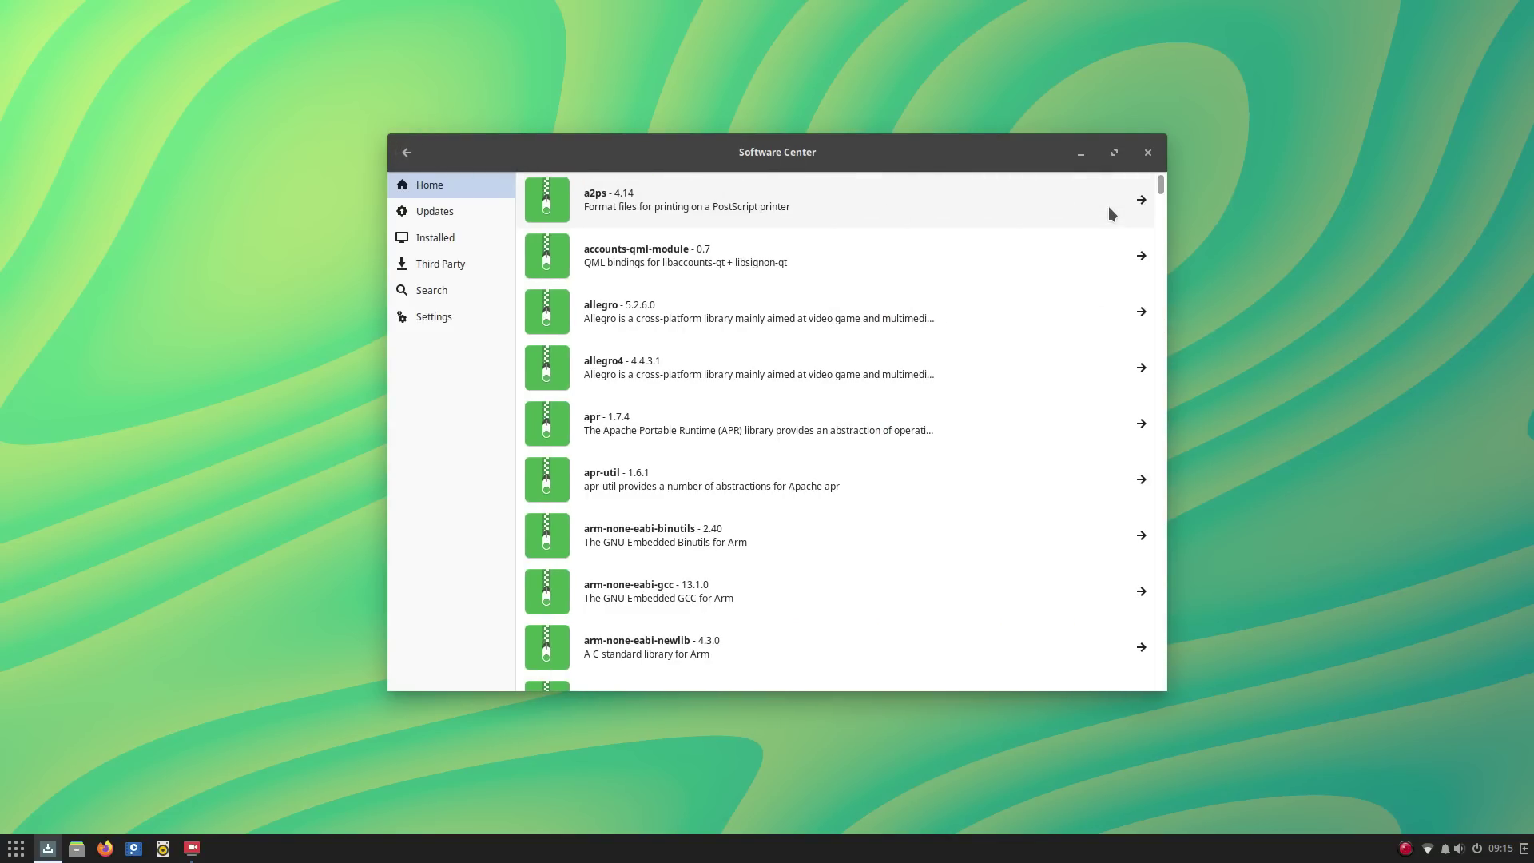
- Search for golang and view the golang 1.20.5 package details
scroll(754, 252, down, 8)
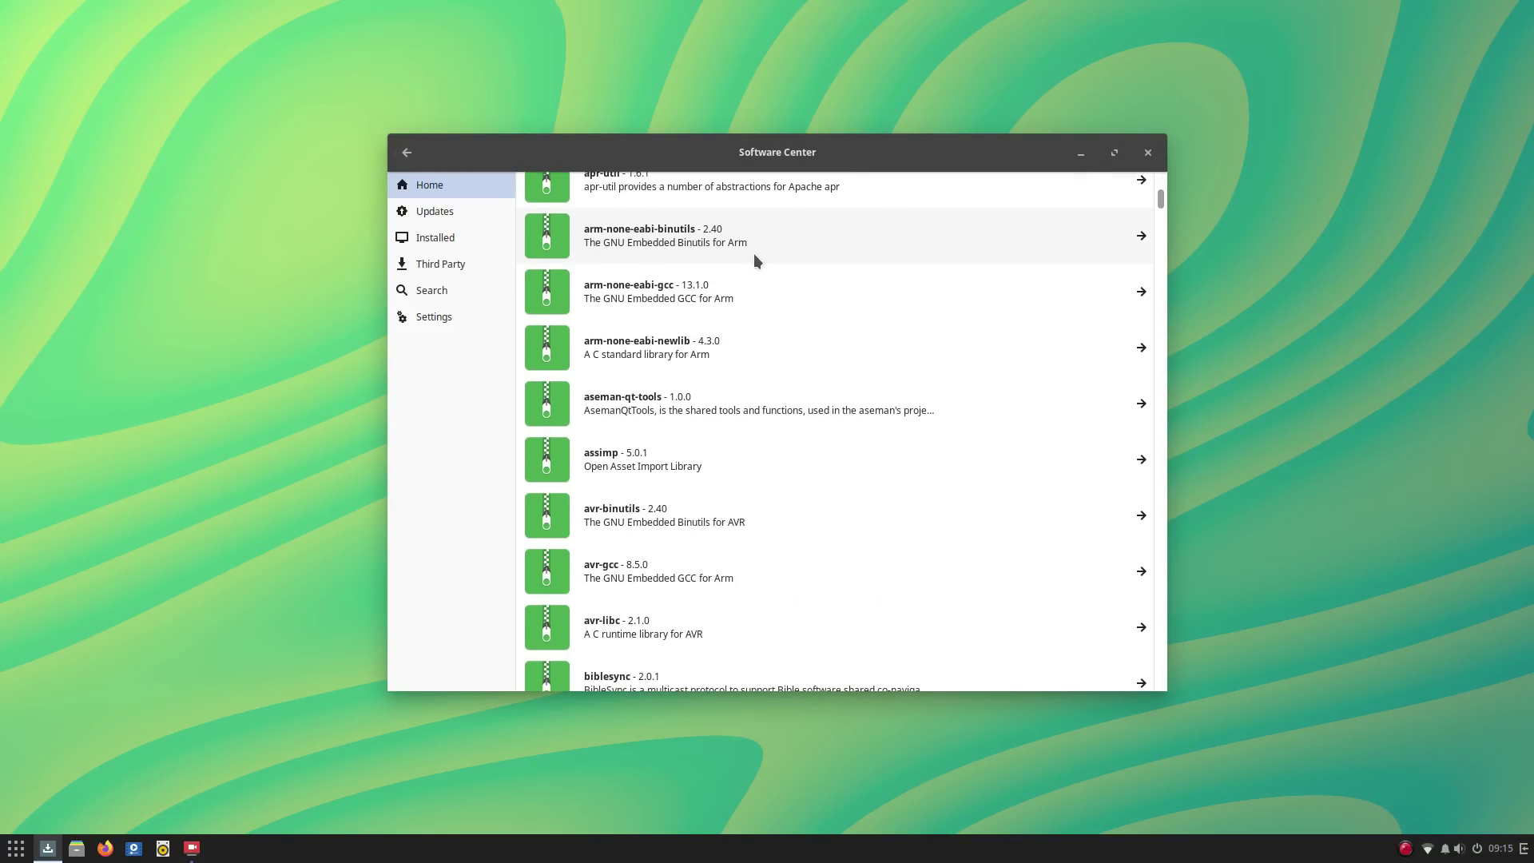
click(436, 291)
text(golang)
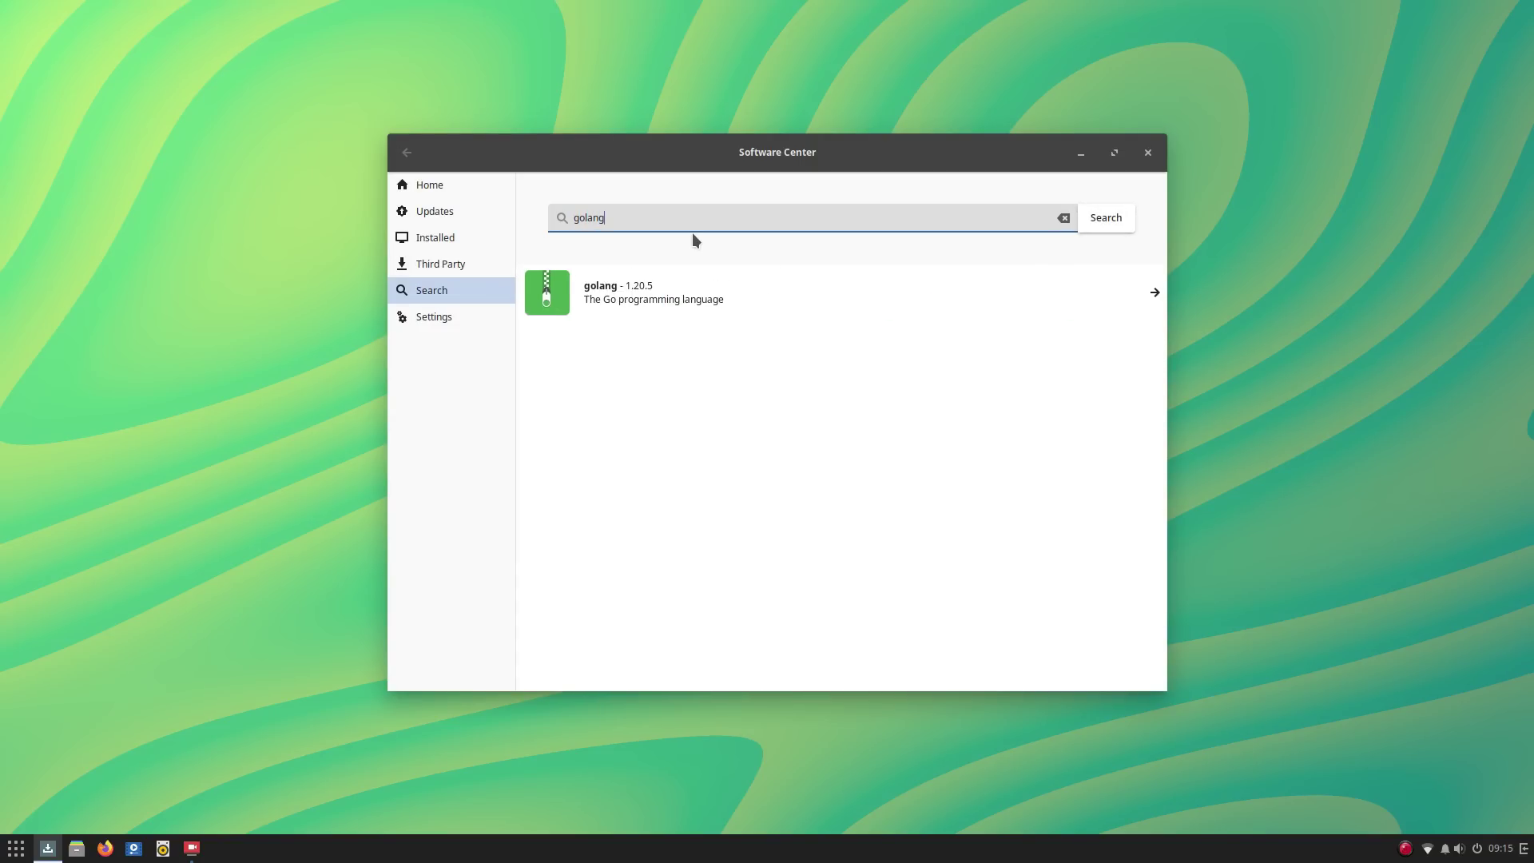
click(679, 278)
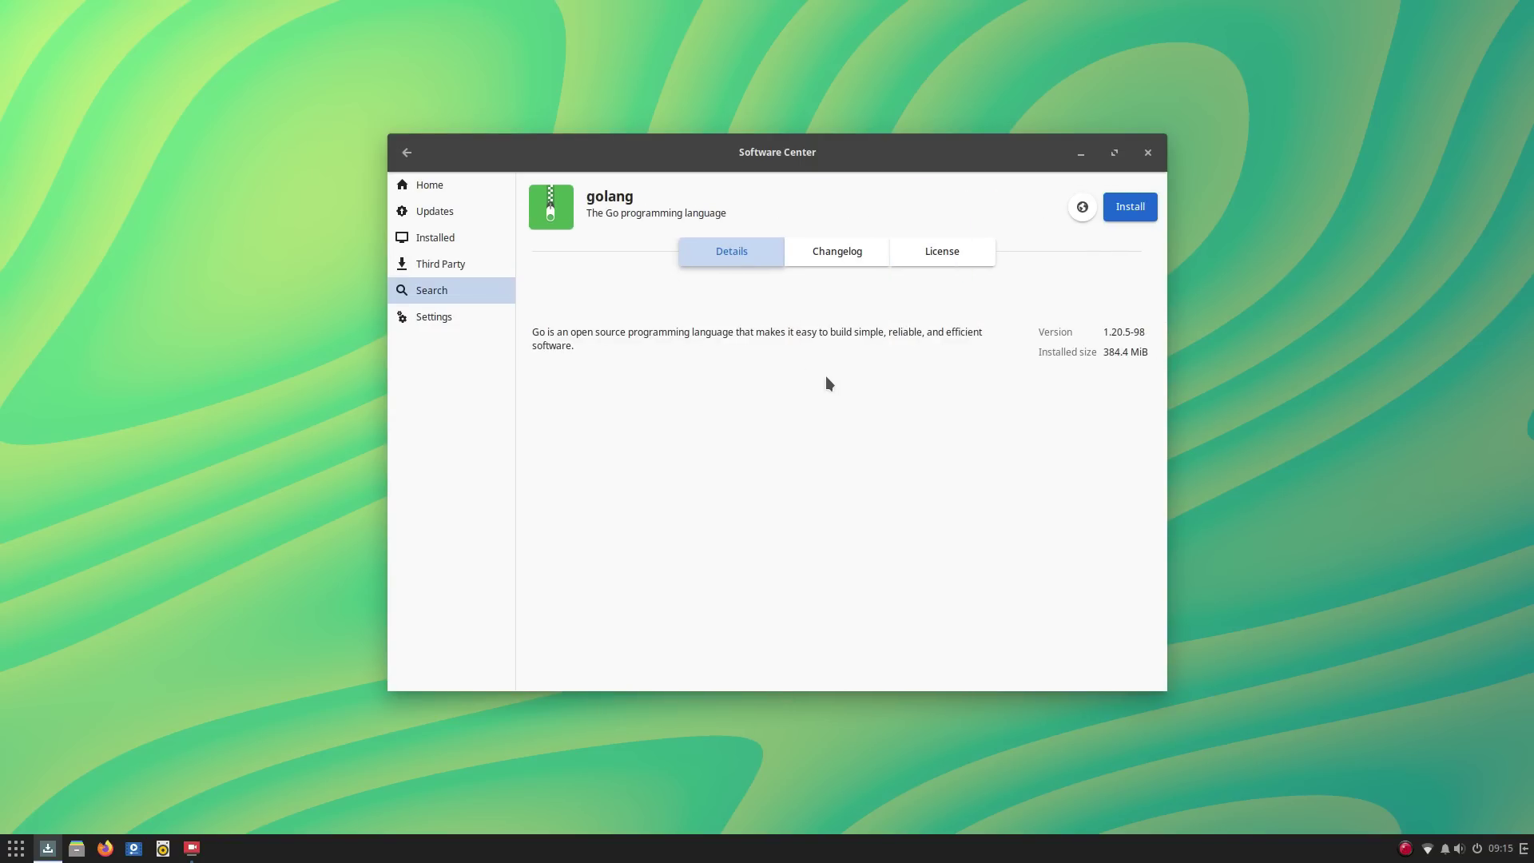
drag(537, 331, 622, 359)
click(661, 351)
click(406, 155)
- Check the Installed and Updates pages, then return to the top-level categories
click(467, 236)
click(459, 207)
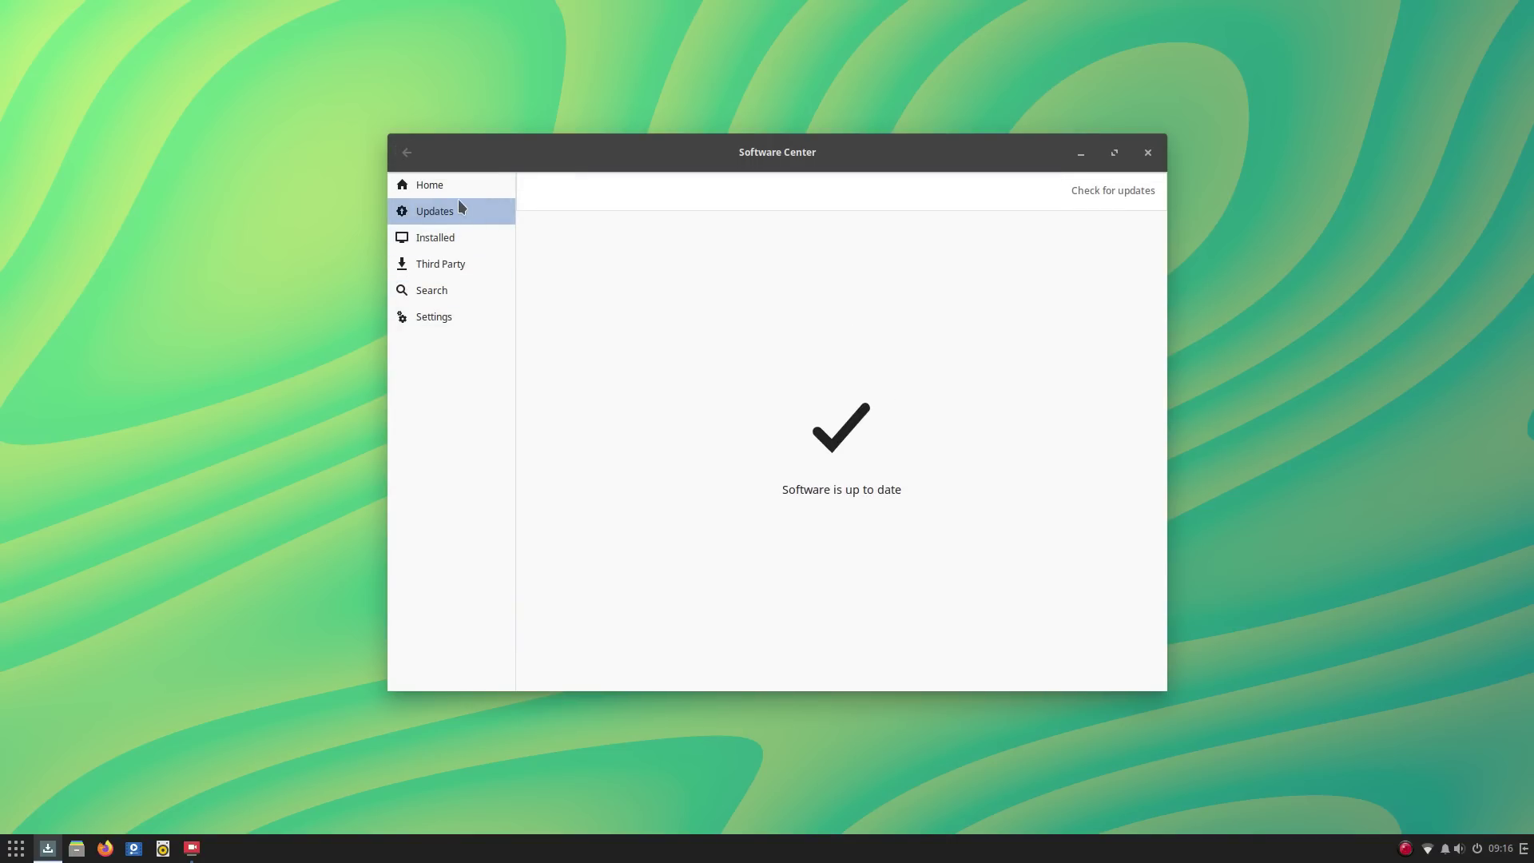
click(467, 189)
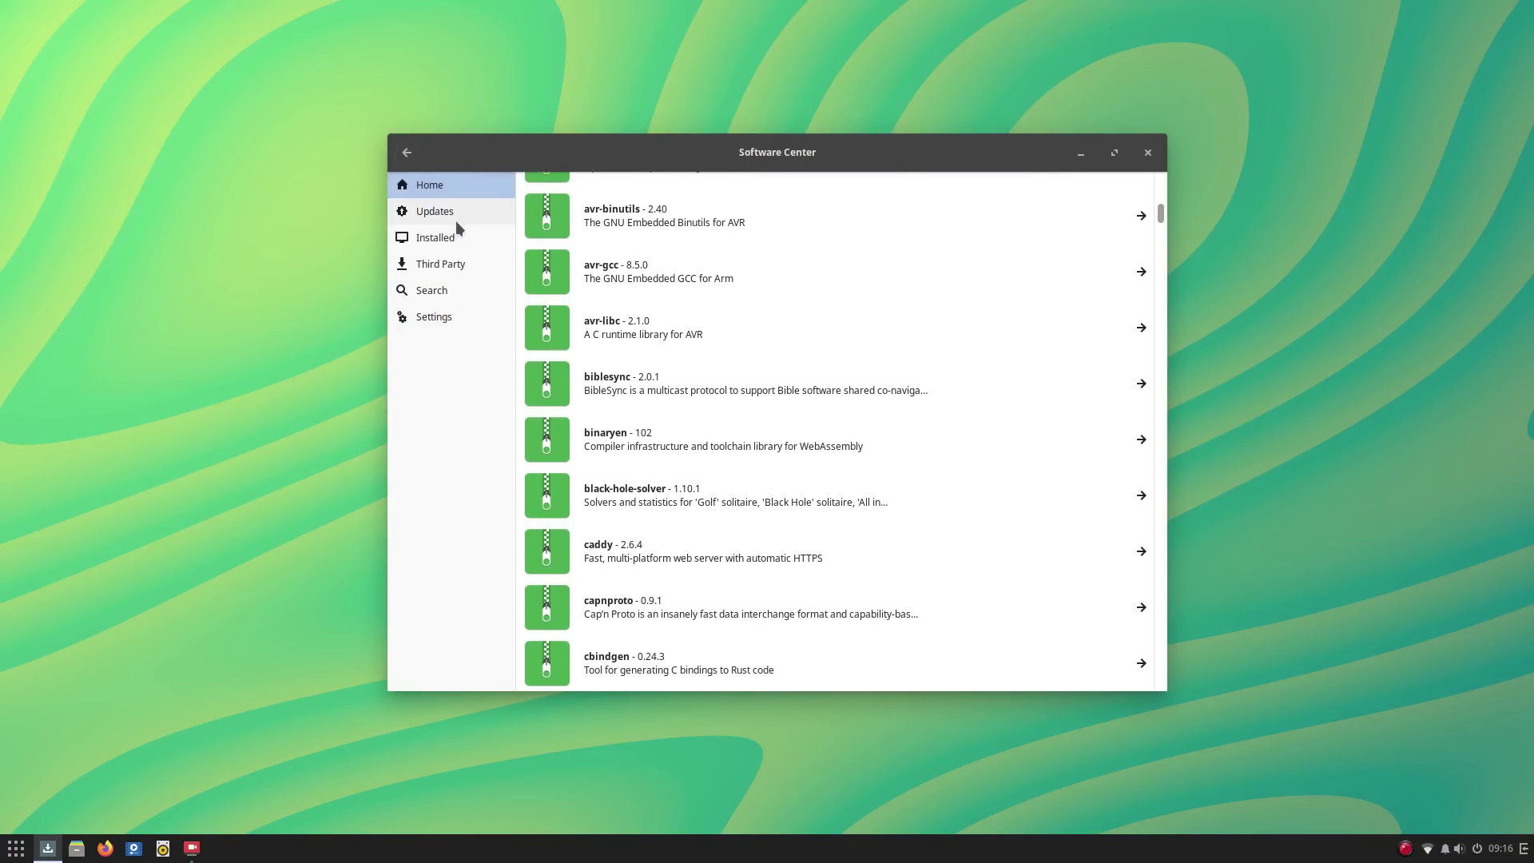
click(407, 152)
click(406, 155)
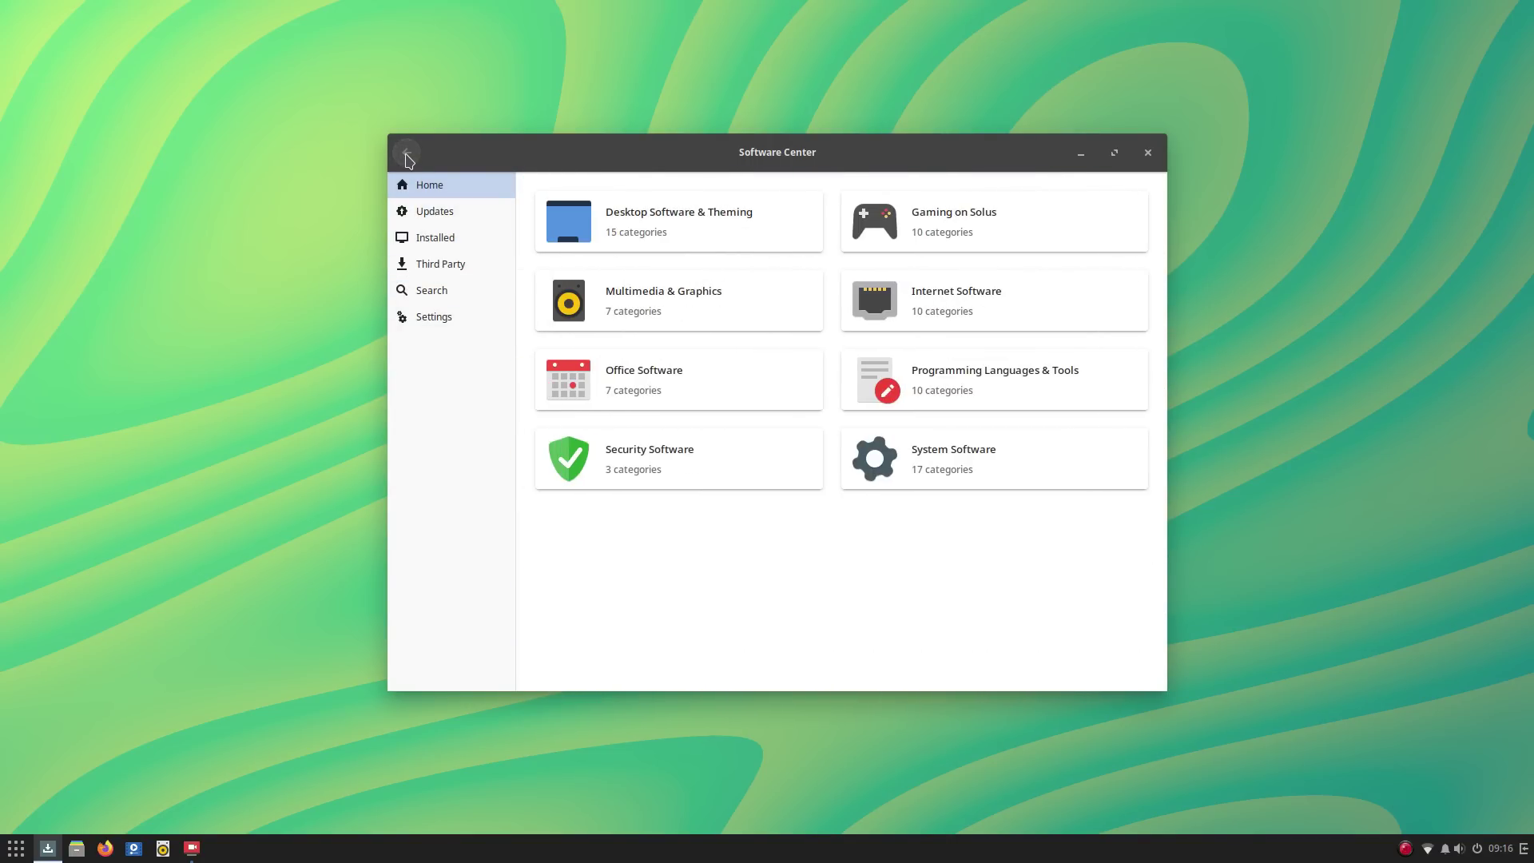
- Browse the Scientific Software list under Office Software
click(657, 400)
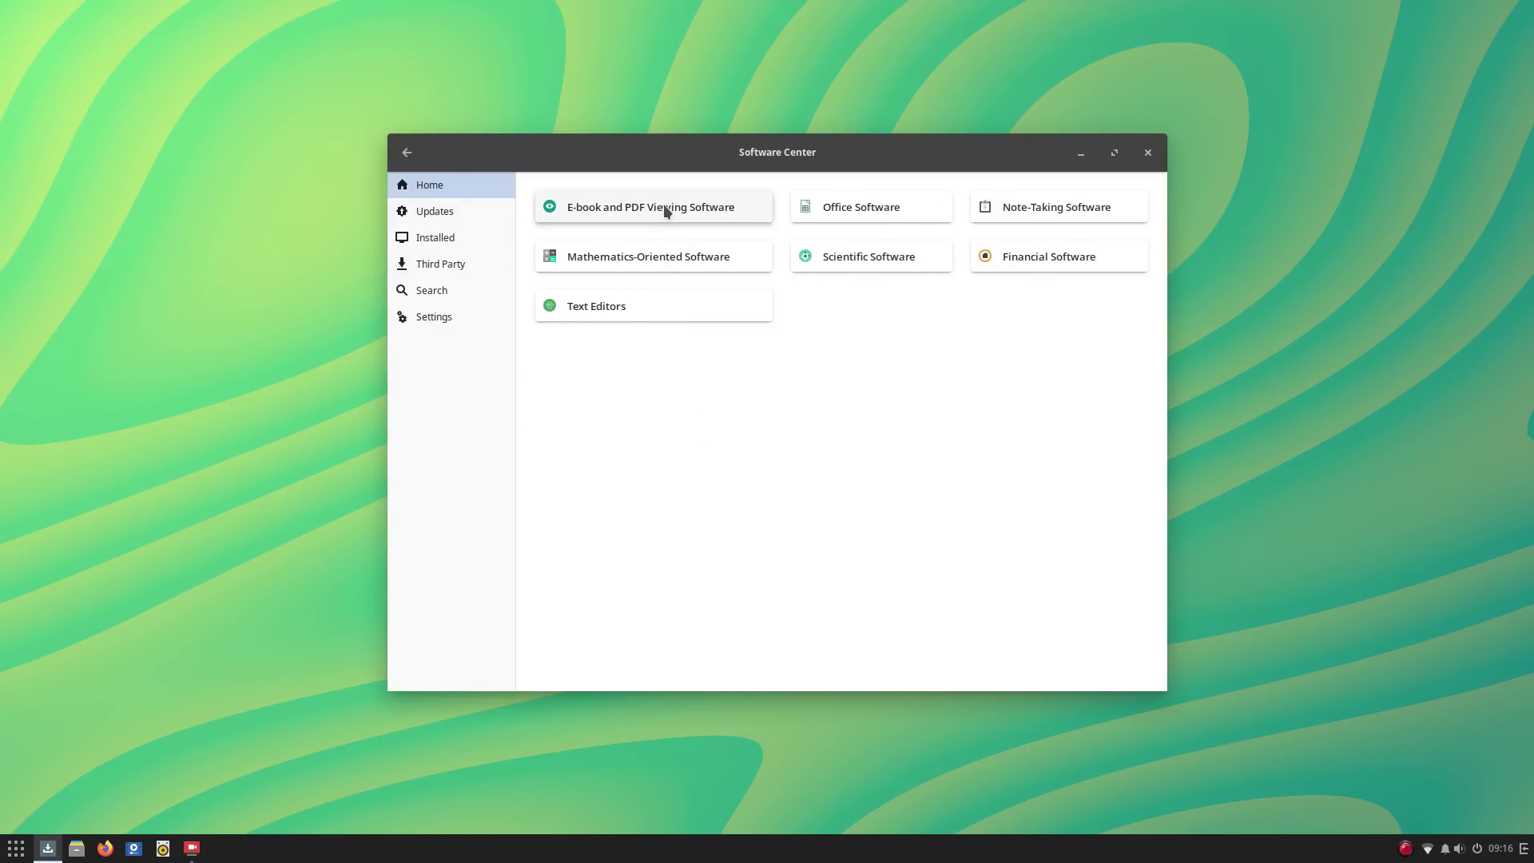
click(904, 262)
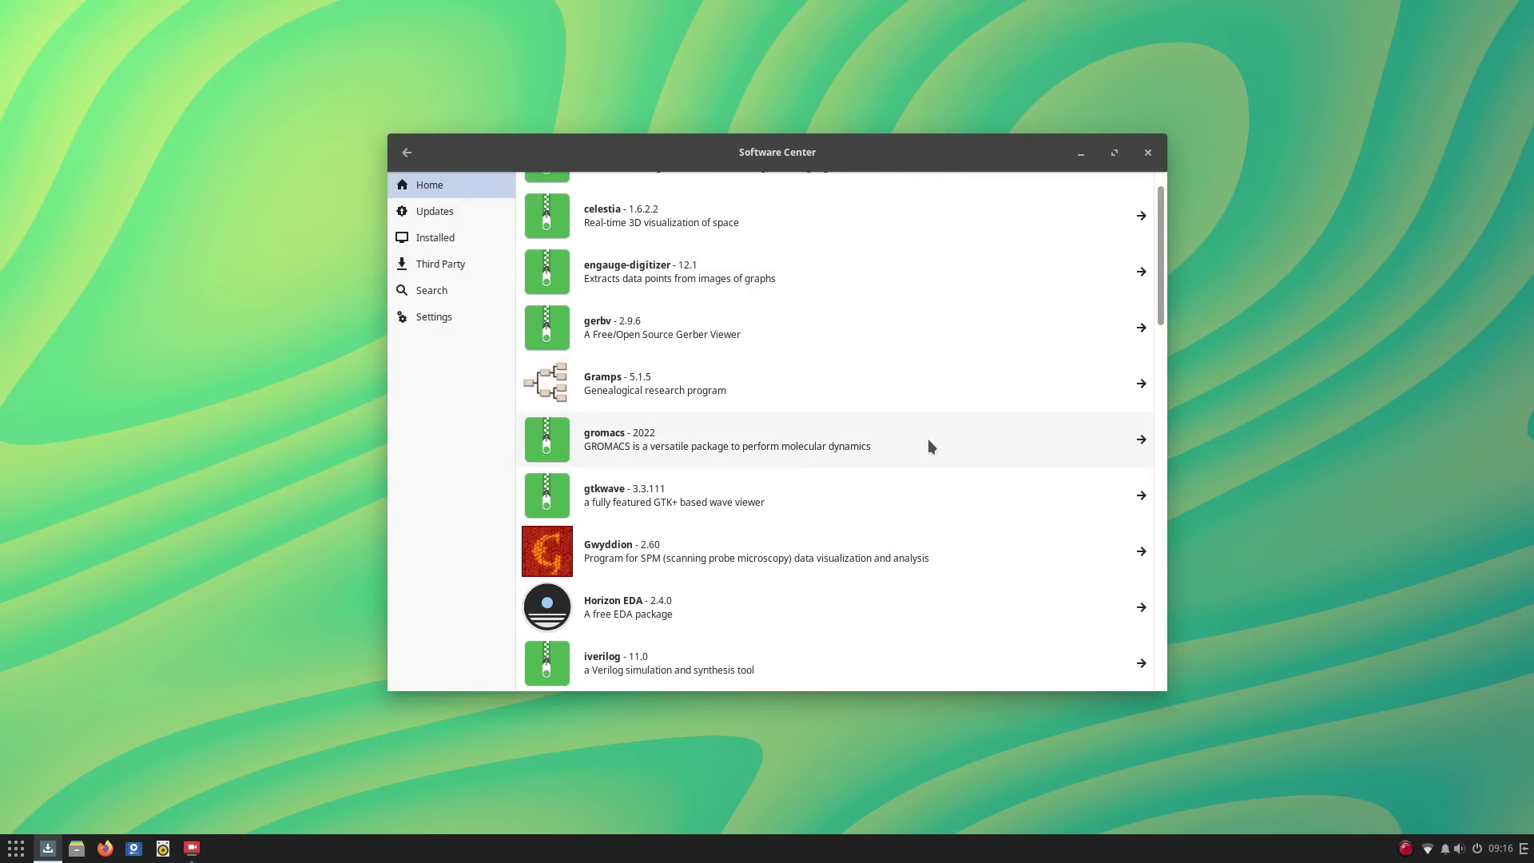
scroll(928, 442, up, 1)
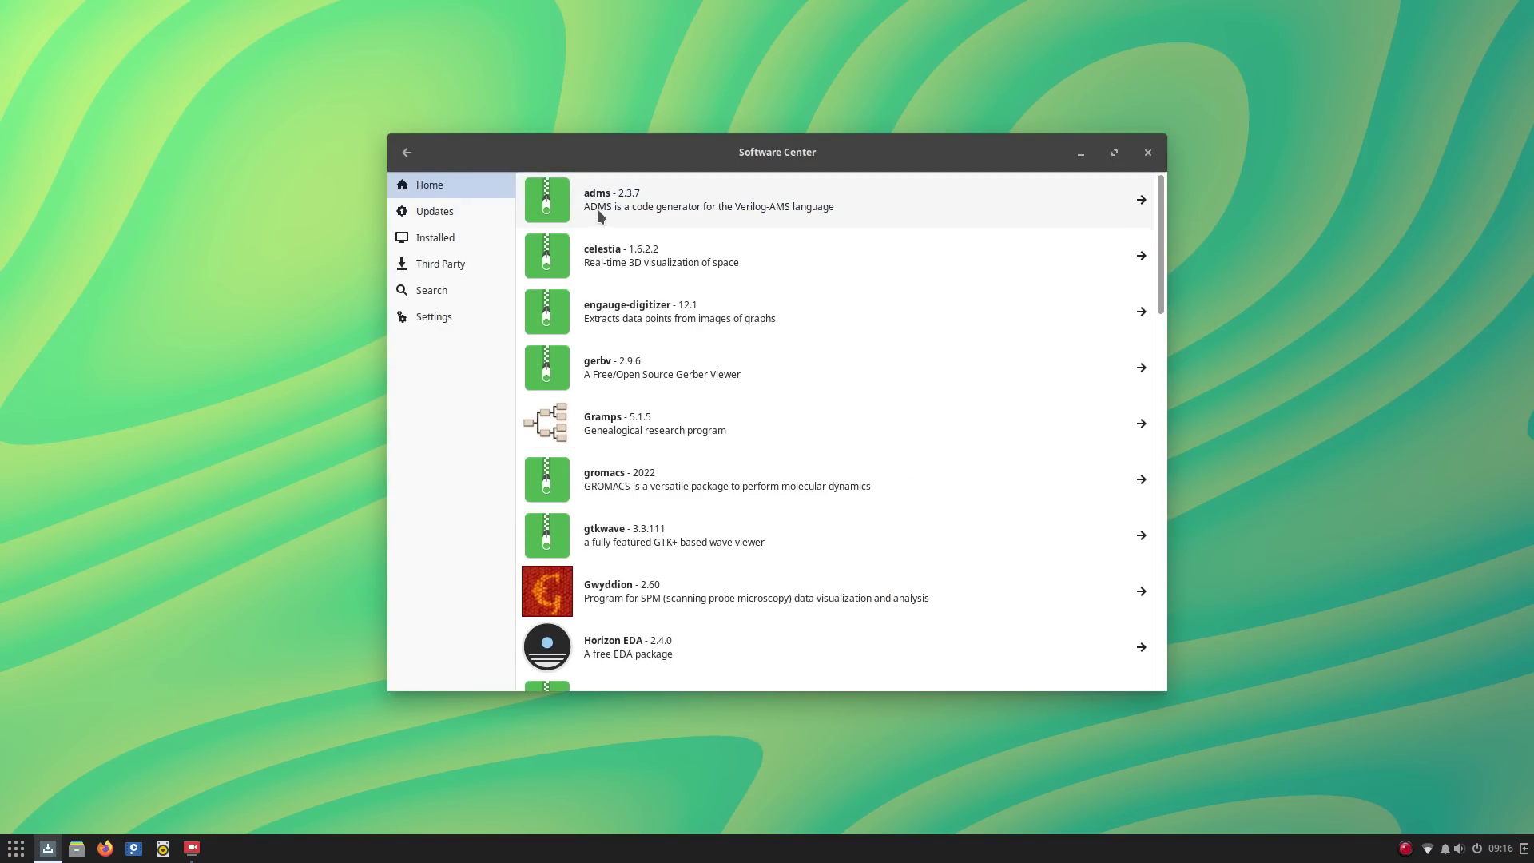
scroll(684, 259, down, 5)
scroll(683, 259, down, 10)
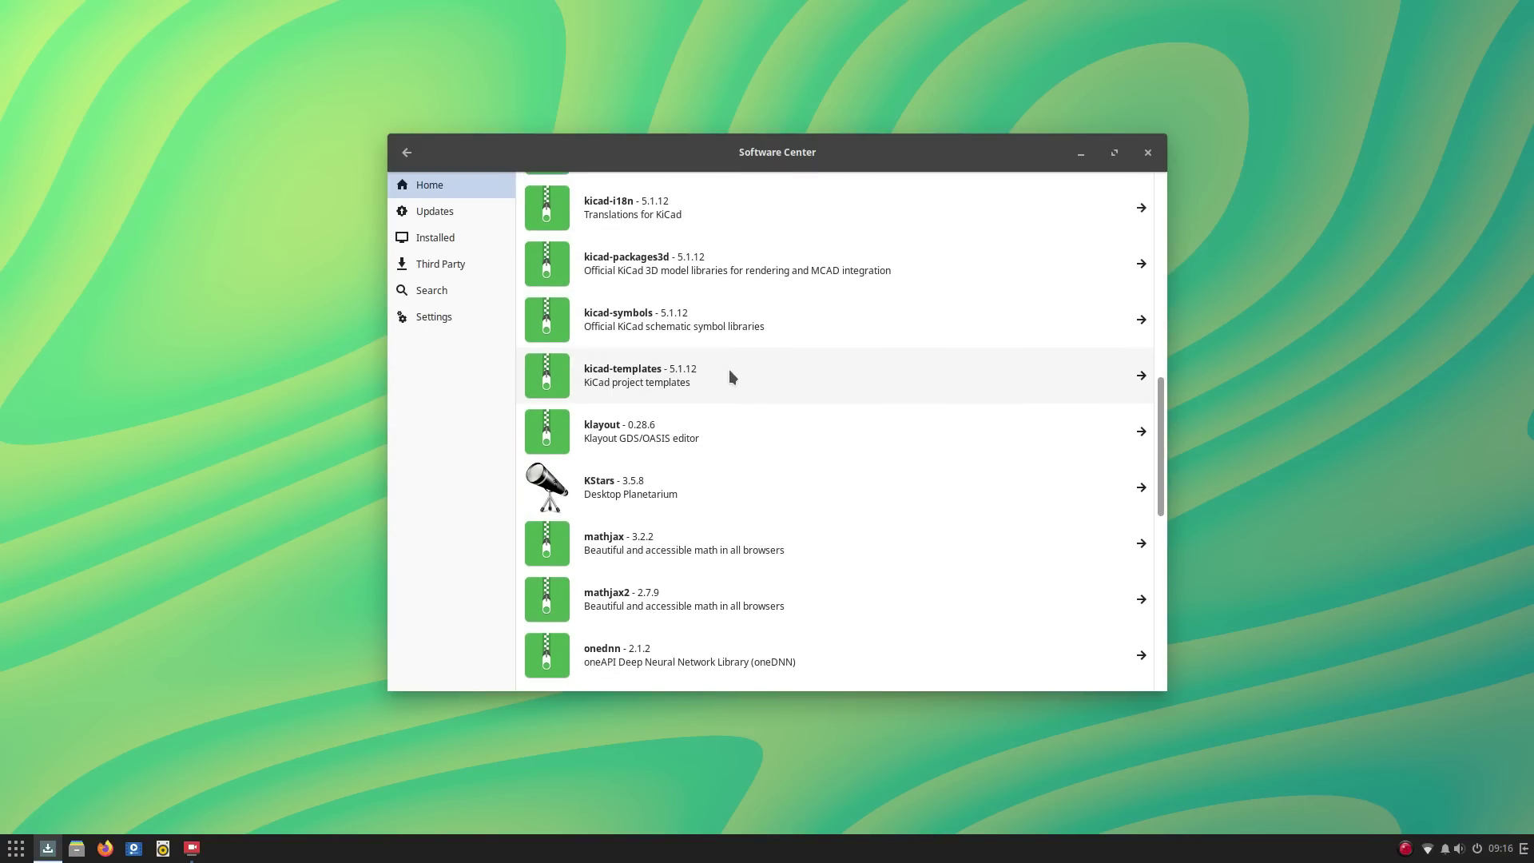
- Look at the Financial Software category and return to the overview
click(407, 153)
click(1062, 262)
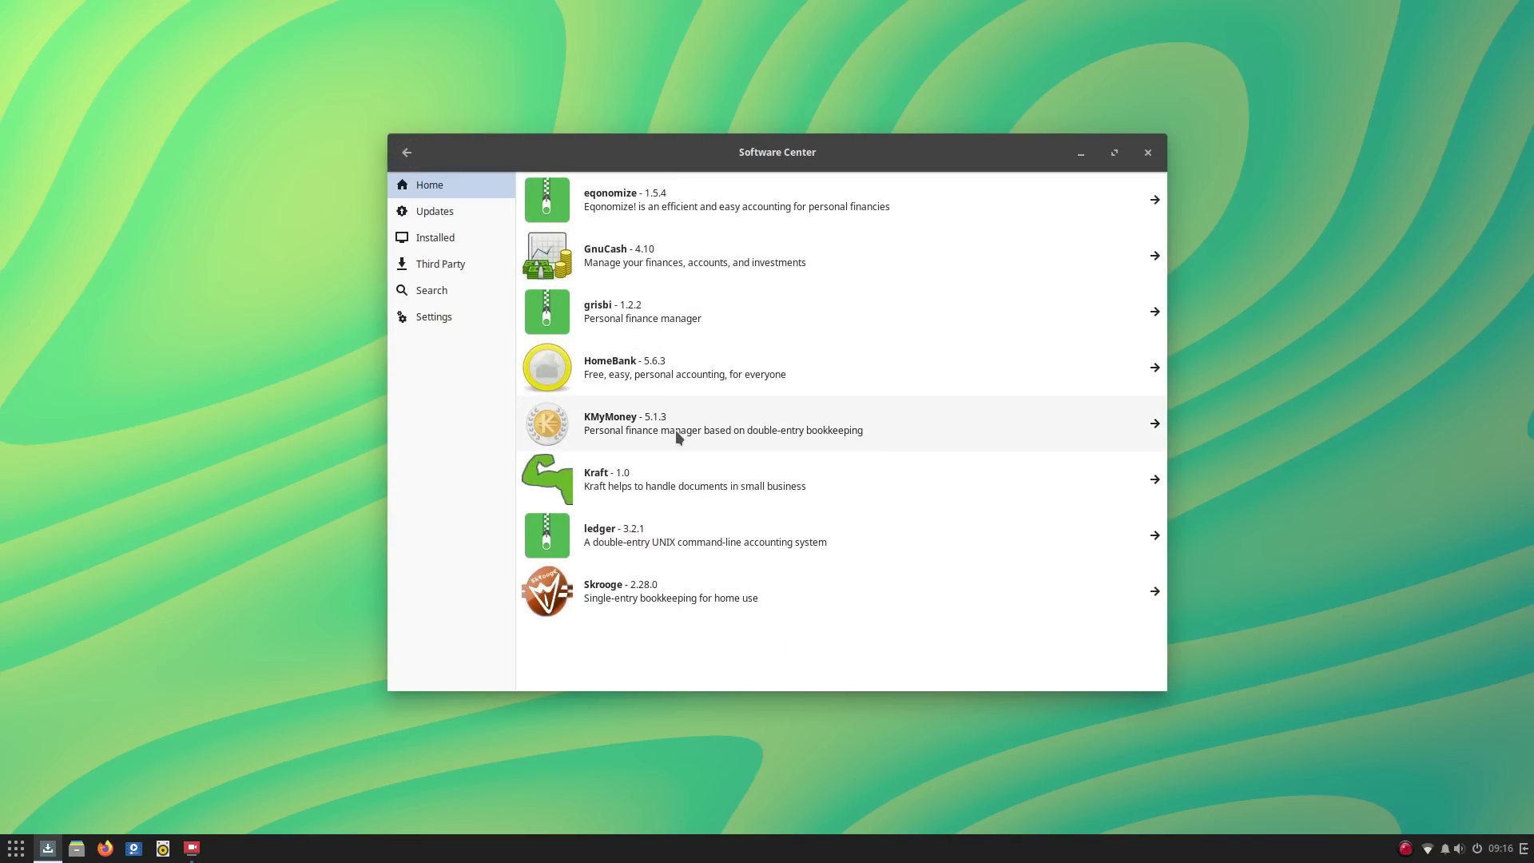
click(407, 153)
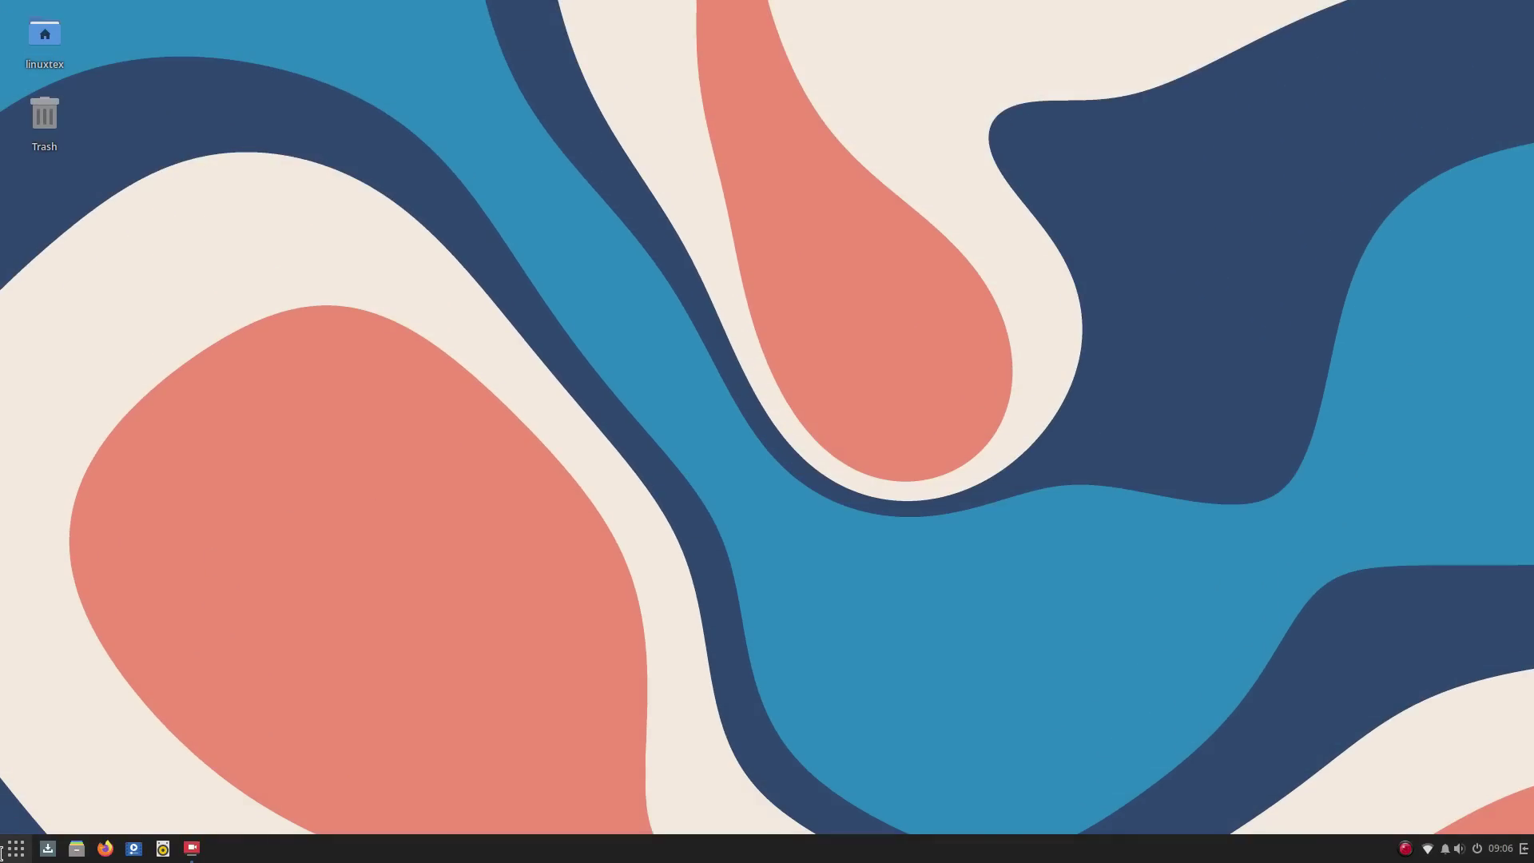
- Launch Budgie Desktop Settings from the application menu
click(3, 852)
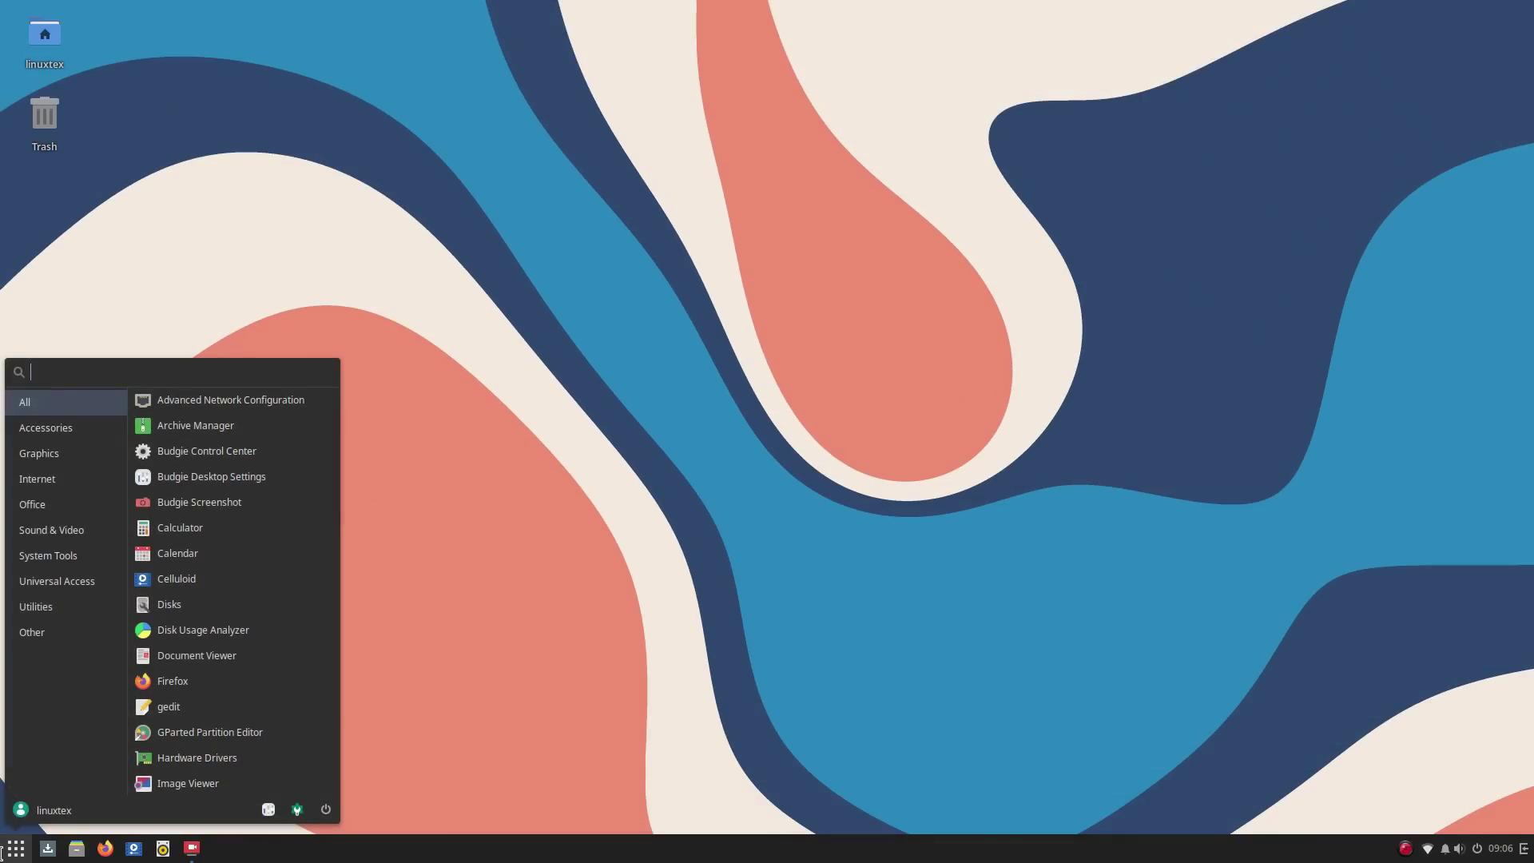
click(267, 810)
drag(397, 126, 457, 133)
- Review the Style dropdowns, keeping Materia, Papirus, breeze_cursors and top-right notifications
click(762, 210)
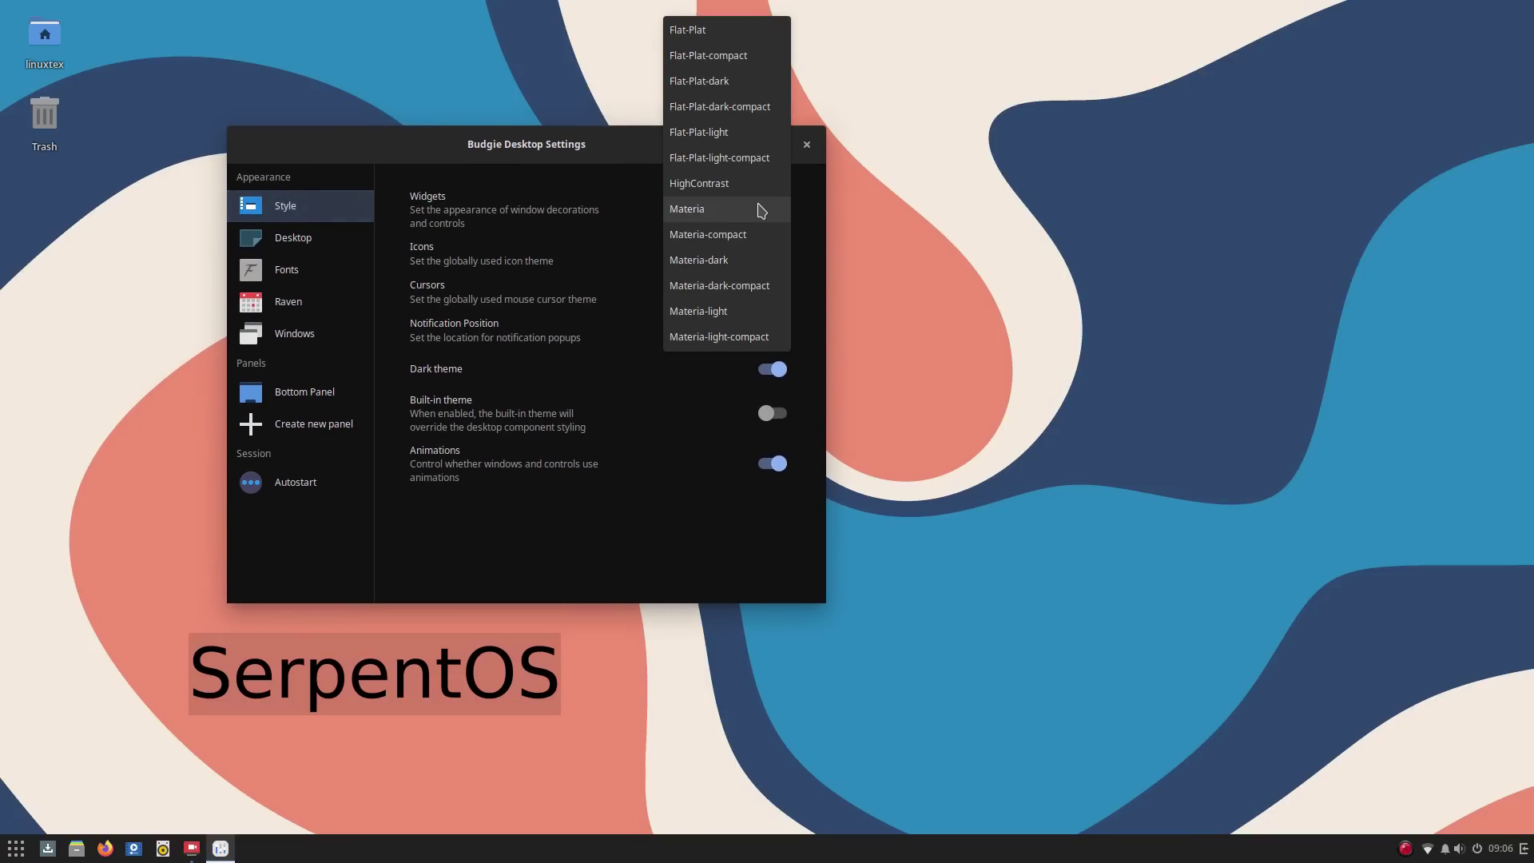
click(592, 381)
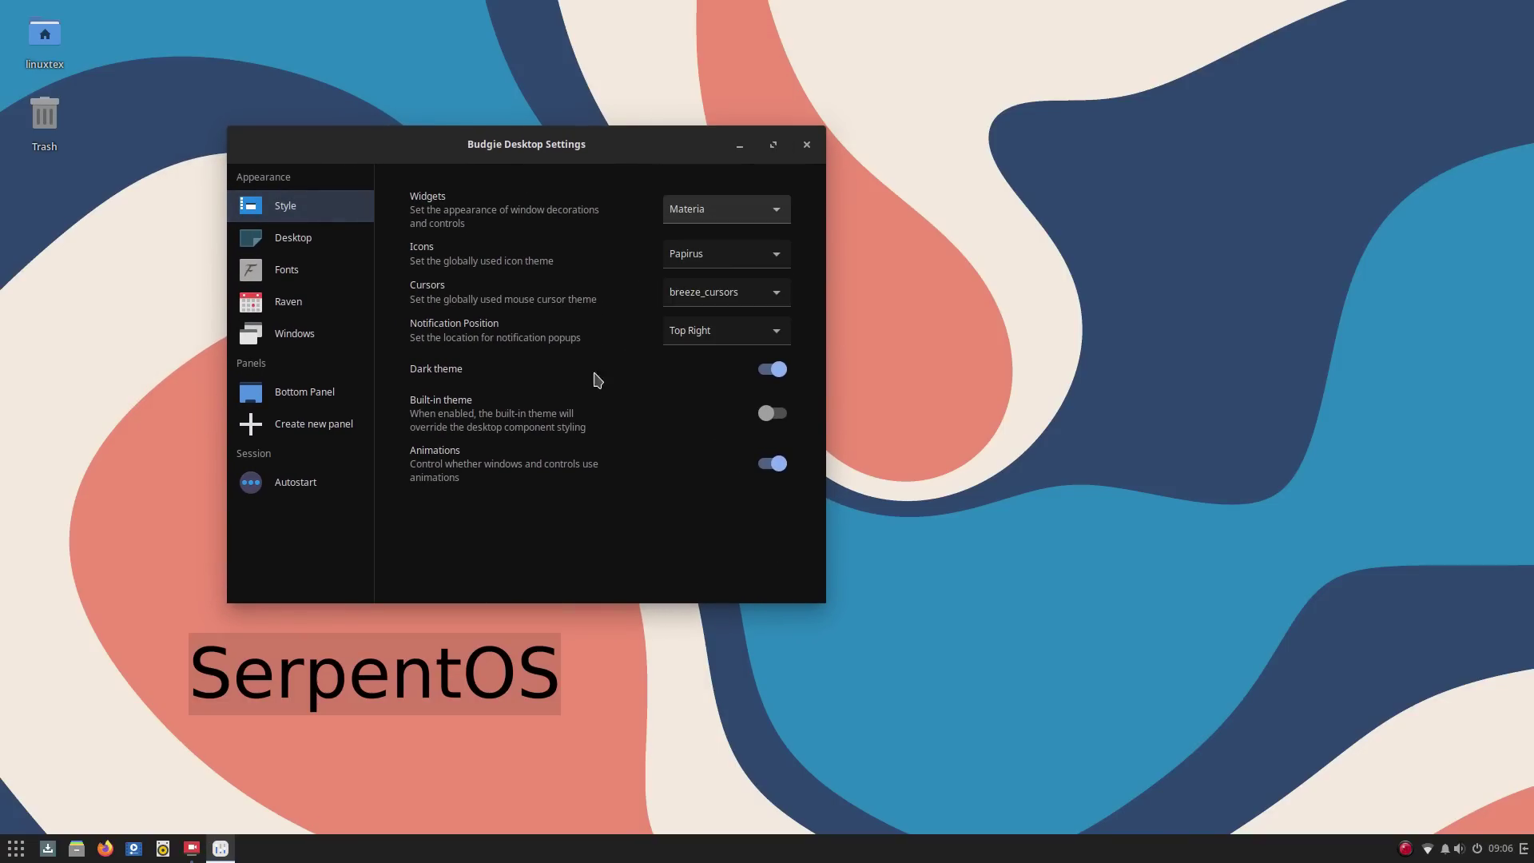
click(689, 258)
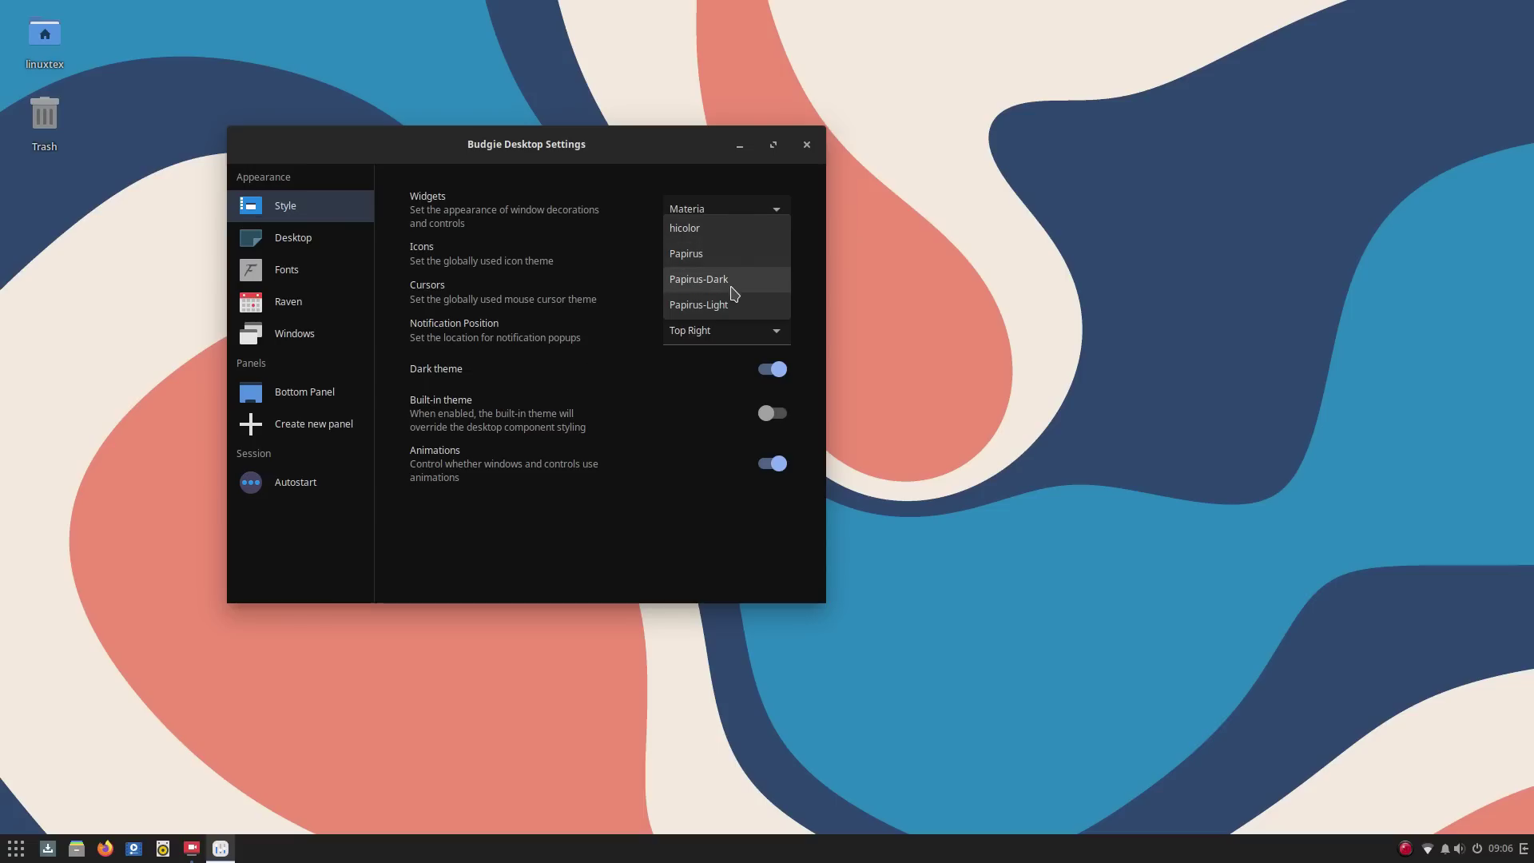
click(681, 548)
click(711, 297)
click(709, 294)
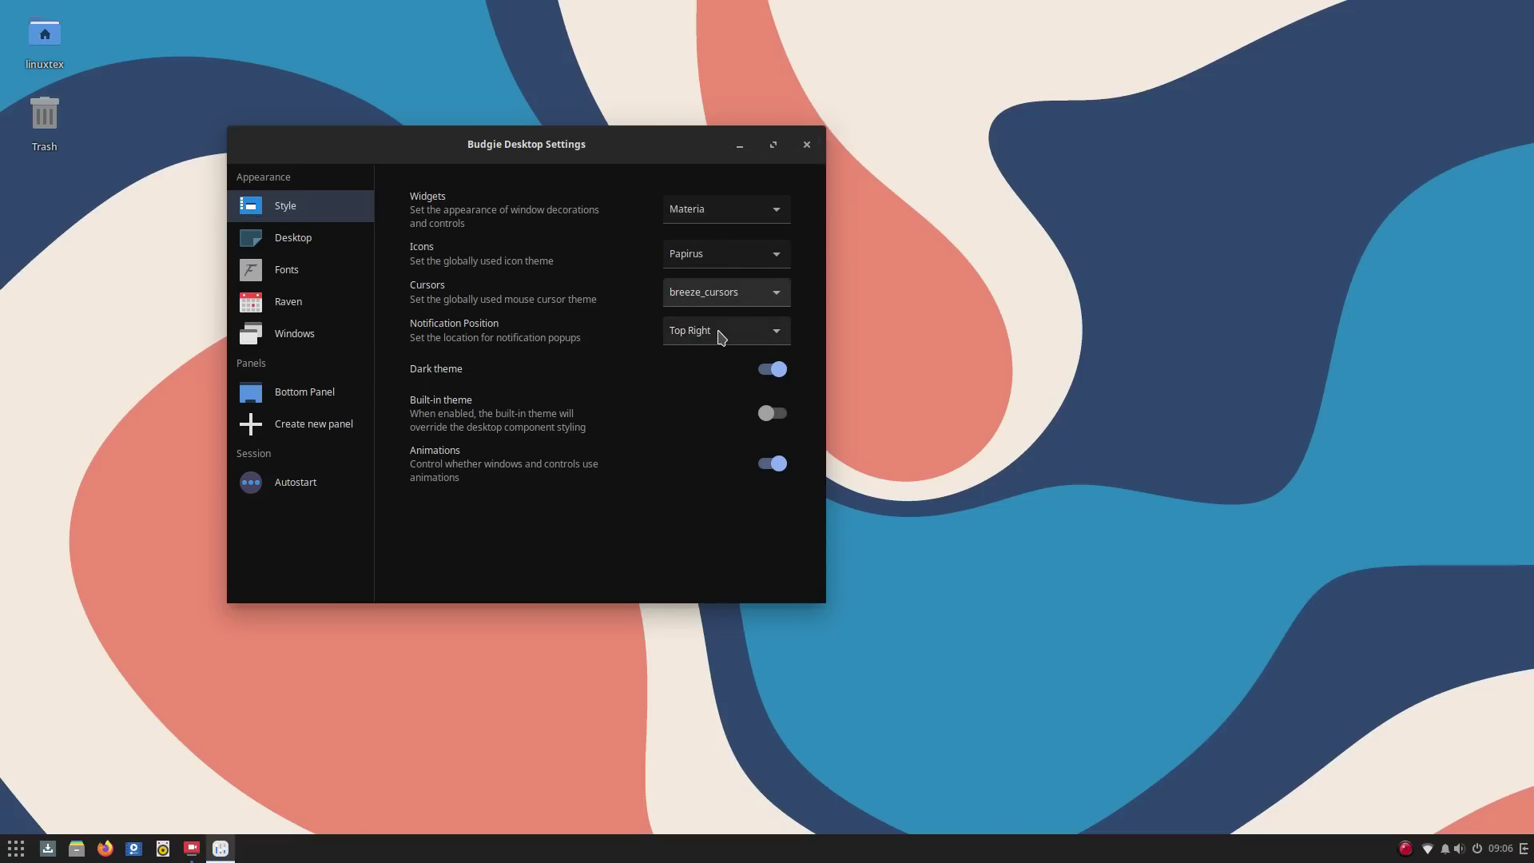
click(721, 335)
click(721, 334)
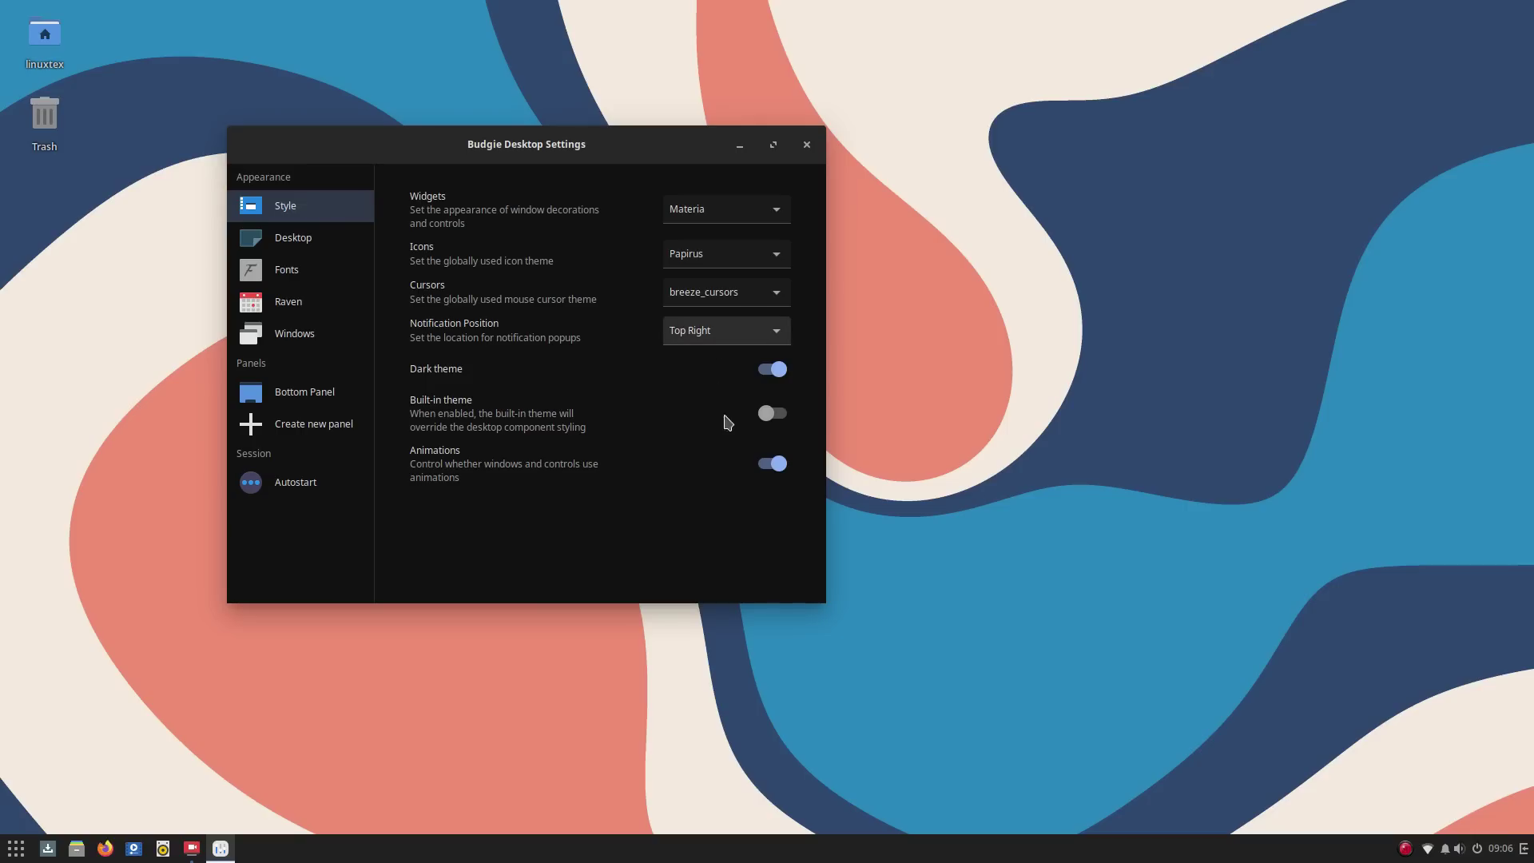
- Turn Dark theme back on, leave Built-in theme off, and go to the Desktop page
key(super)
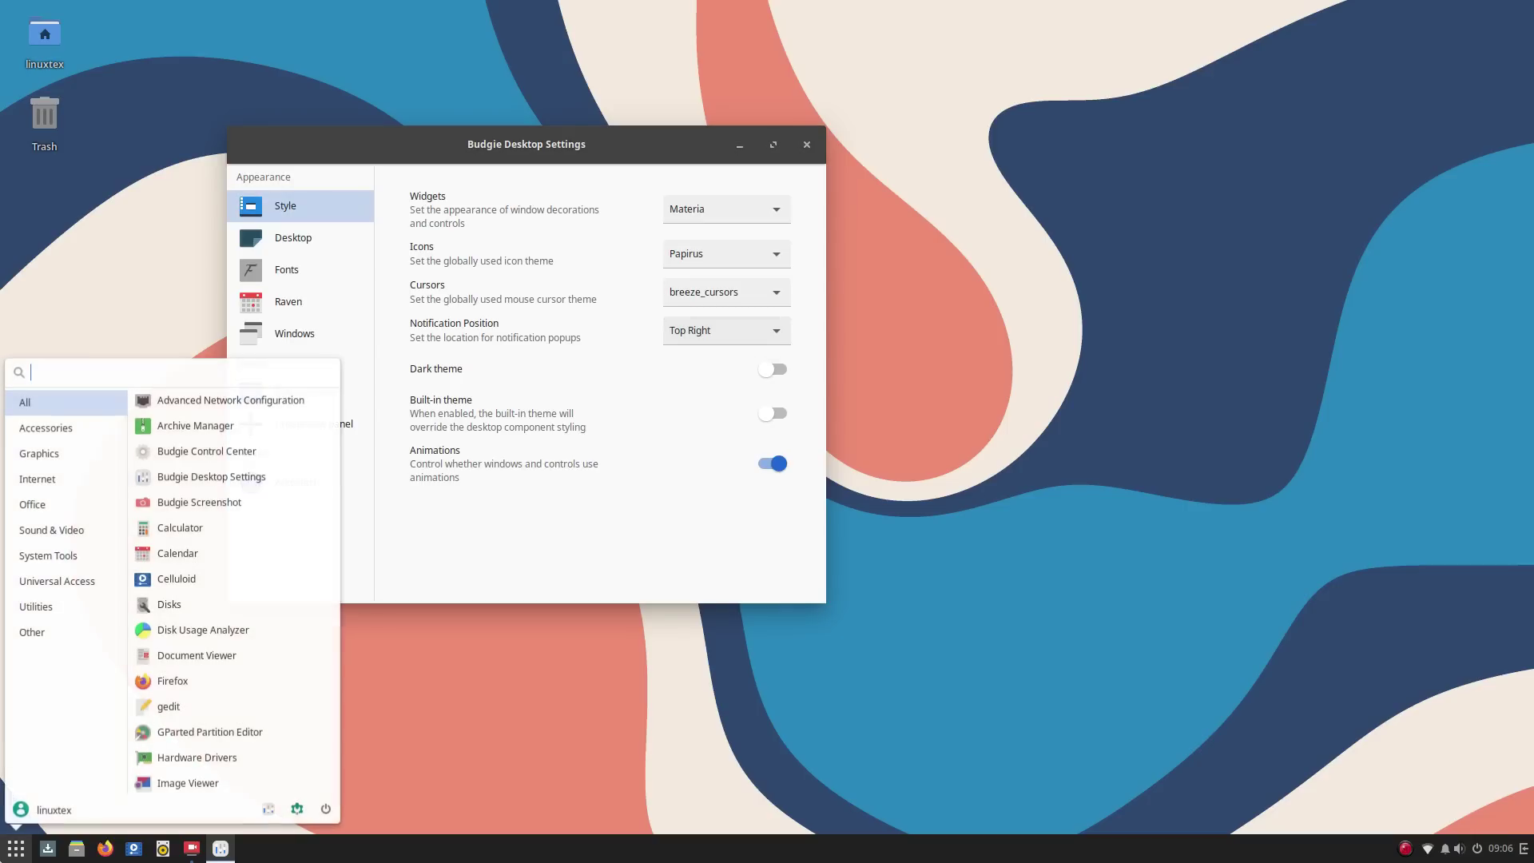
key(super)
drag(546, 166, 904, 176)
key(super)
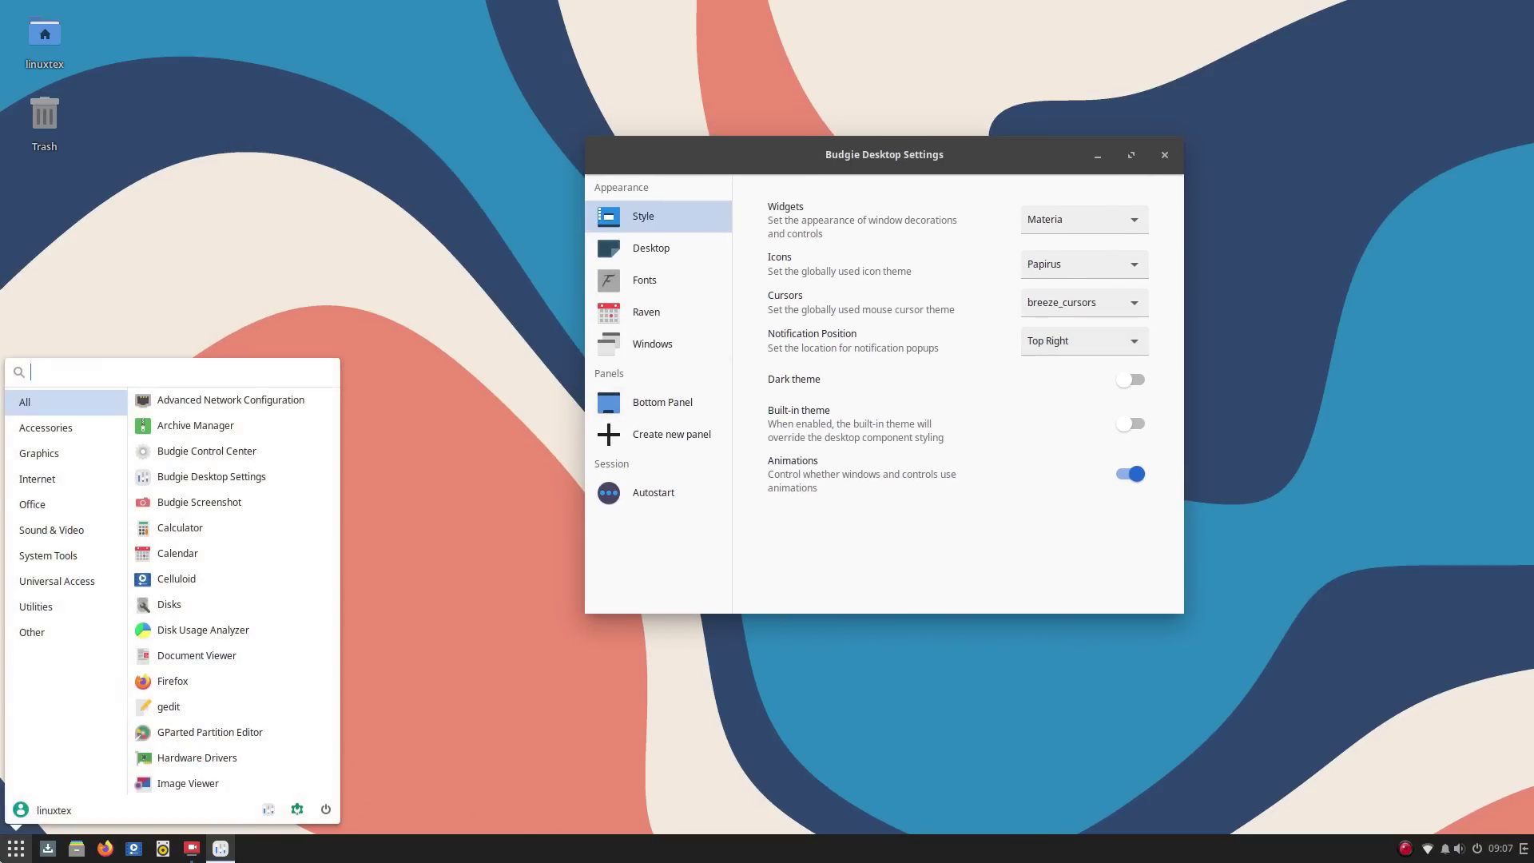
key(super)
click(1125, 374)
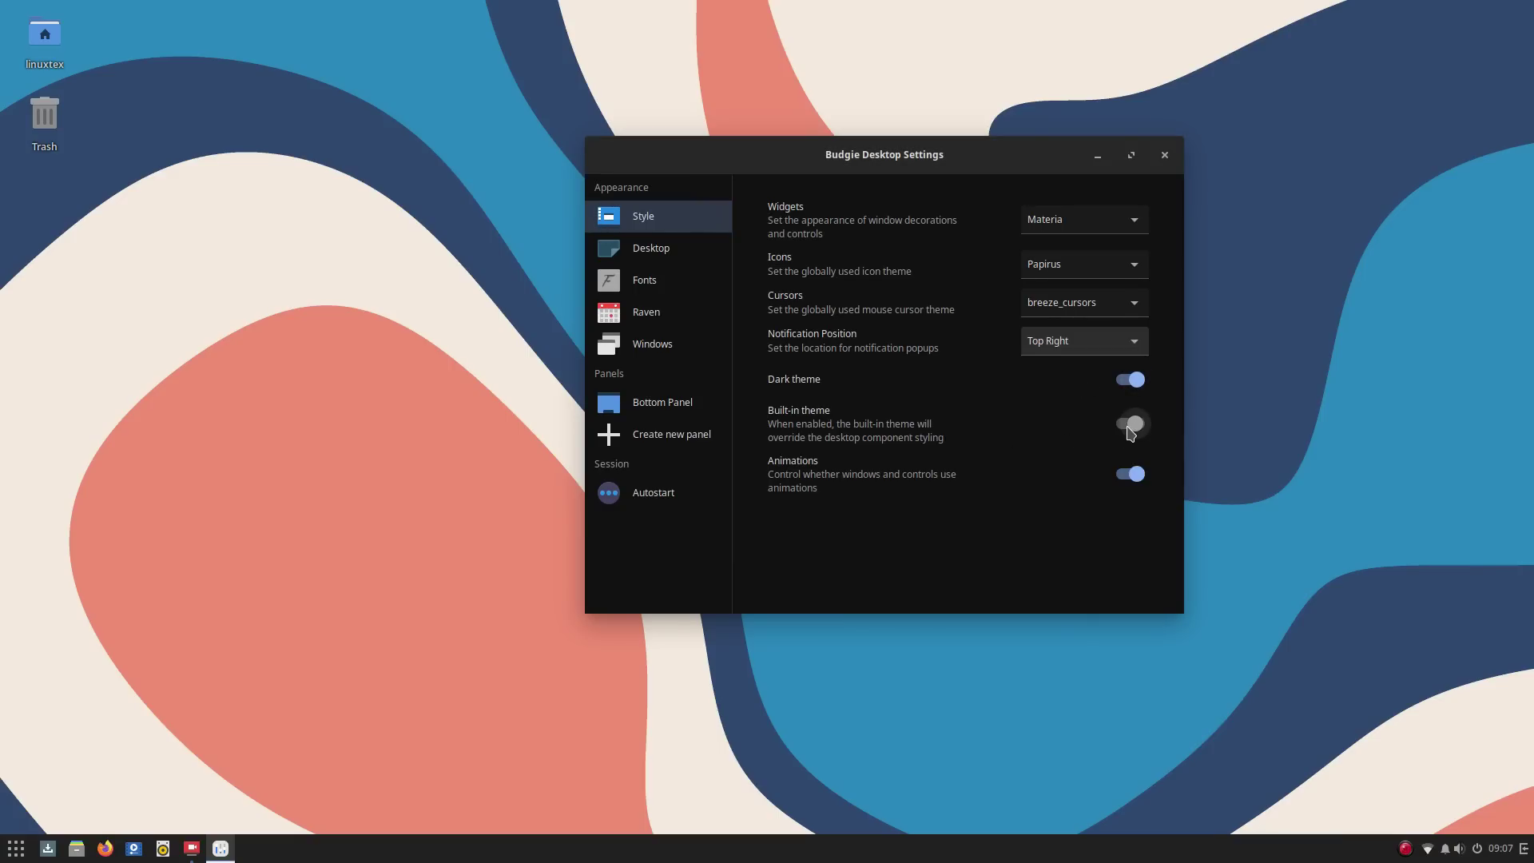
click(1129, 428)
key(super)
key(super)
click(1130, 423)
click(623, 256)
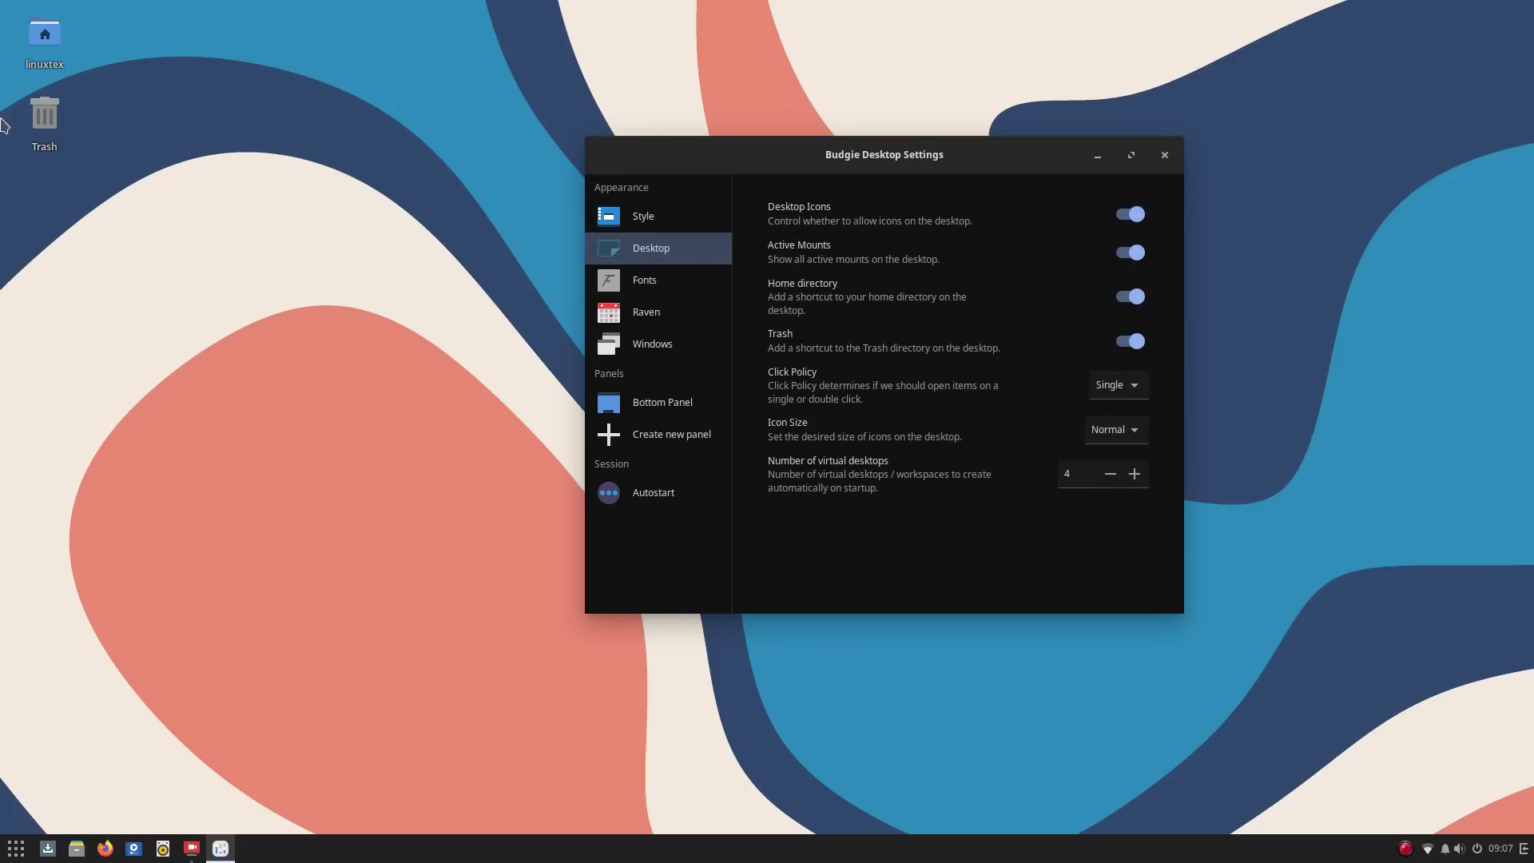
- Toggle desktop icons off and on, keeping single-click opening and Normal icon size
click(1133, 215)
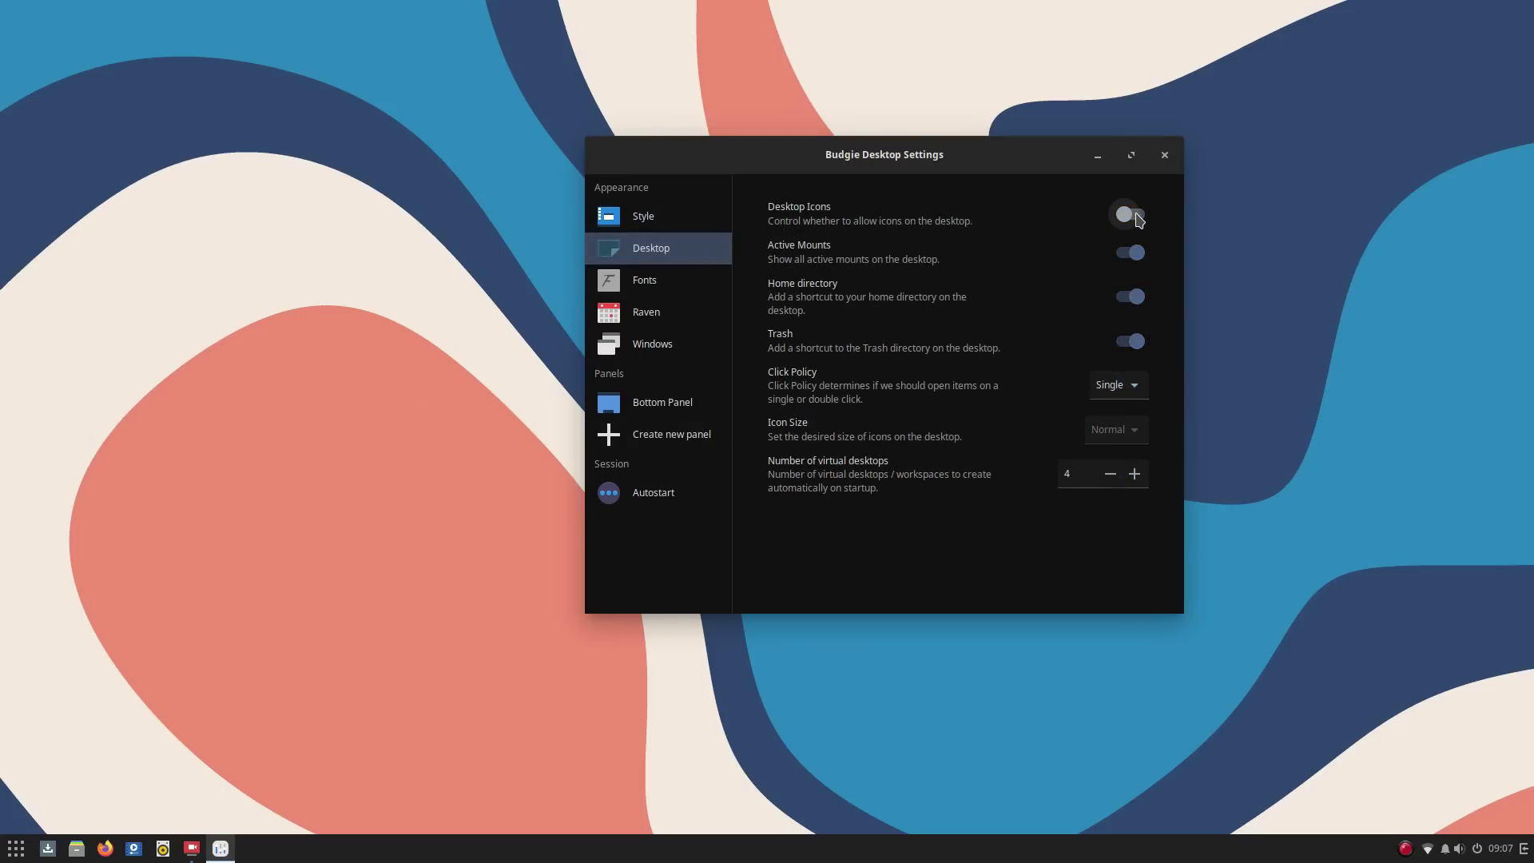
click(1133, 215)
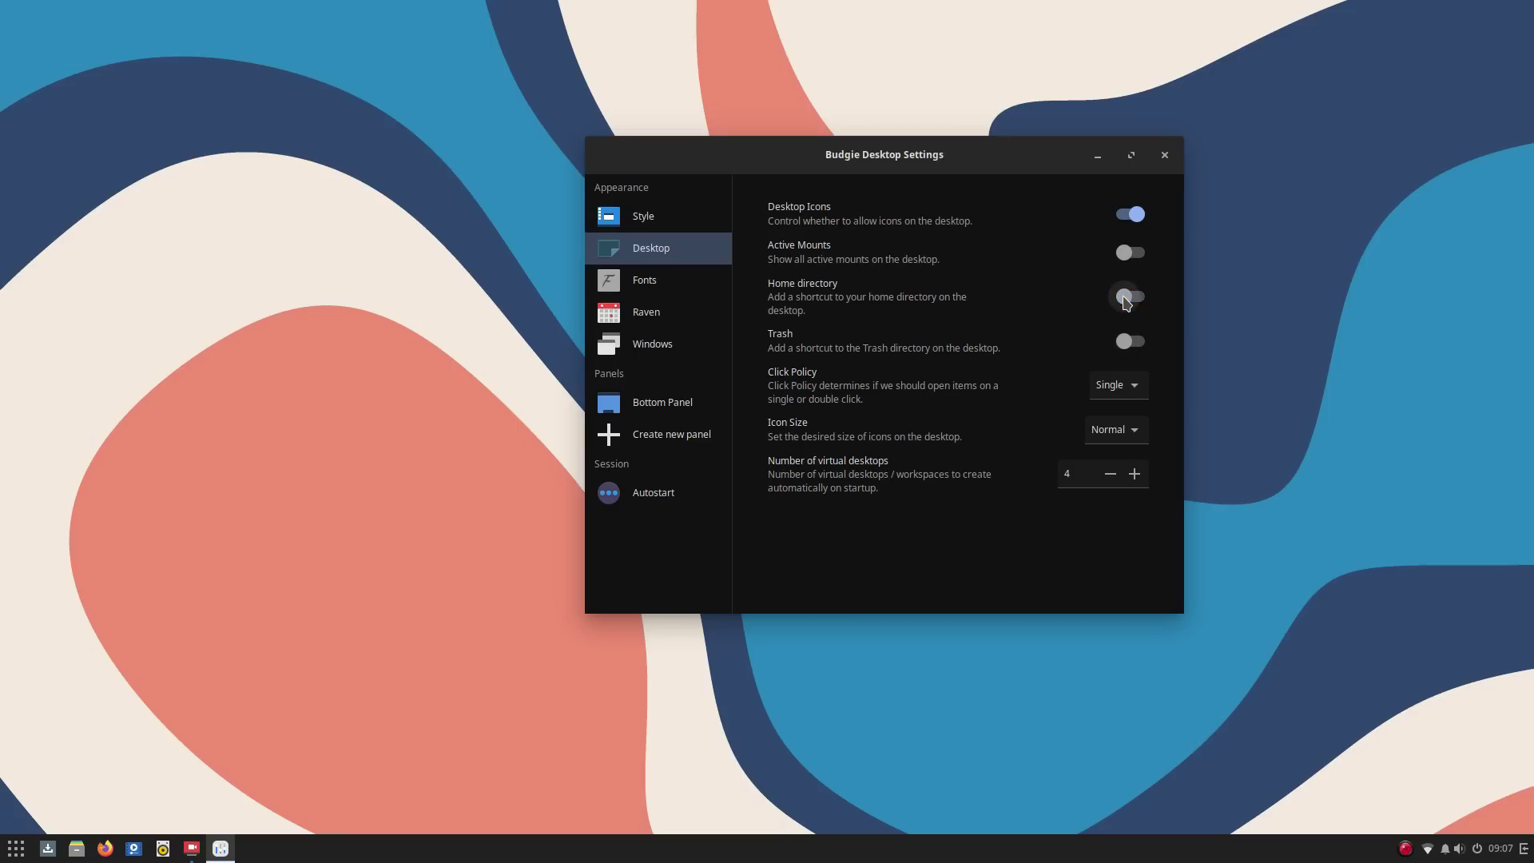
click(1111, 386)
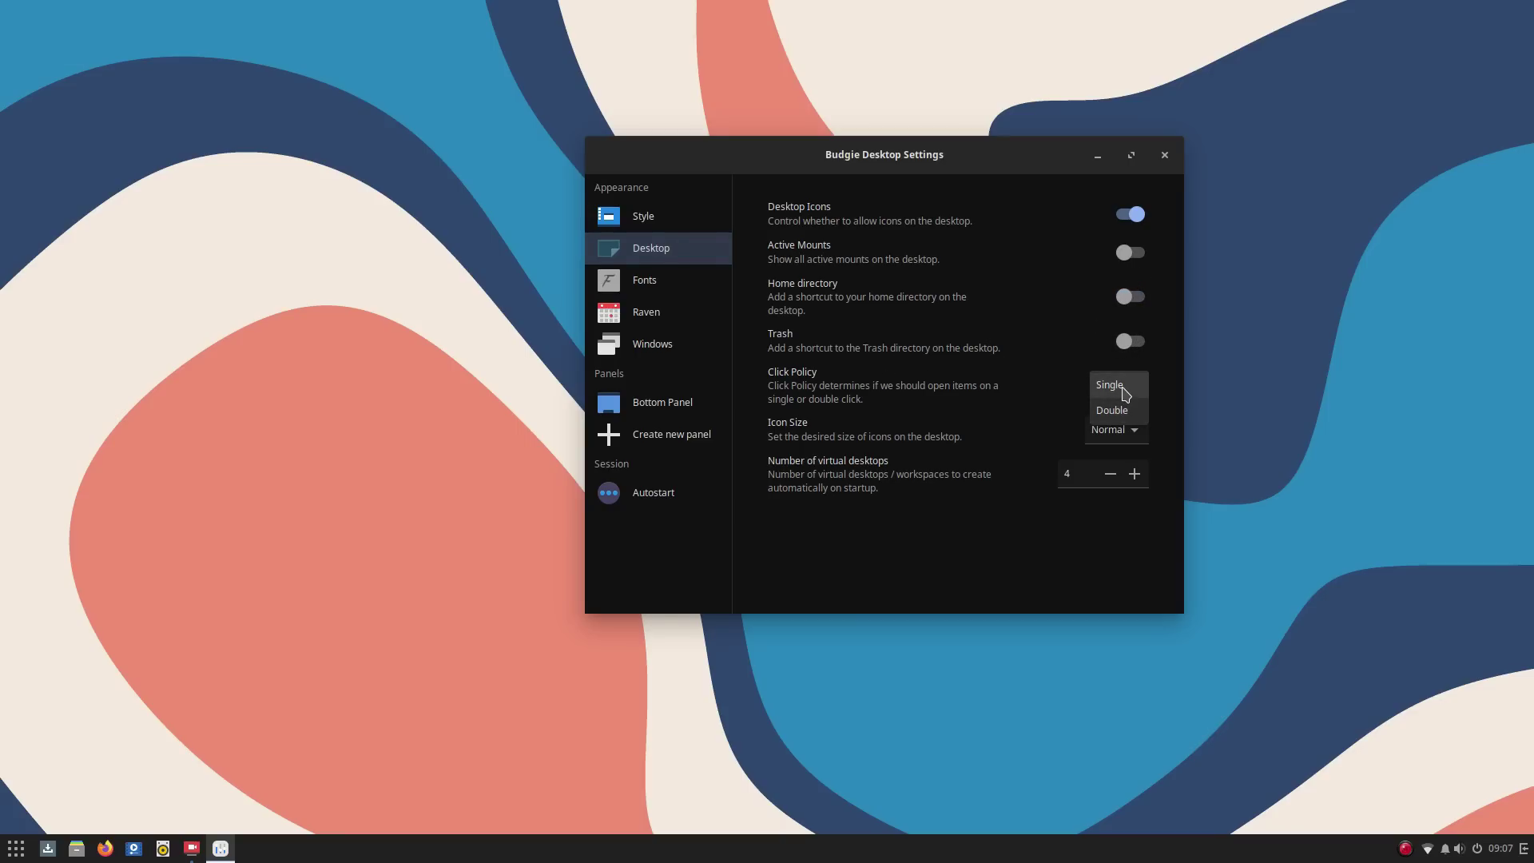
click(1113, 385)
click(1118, 434)
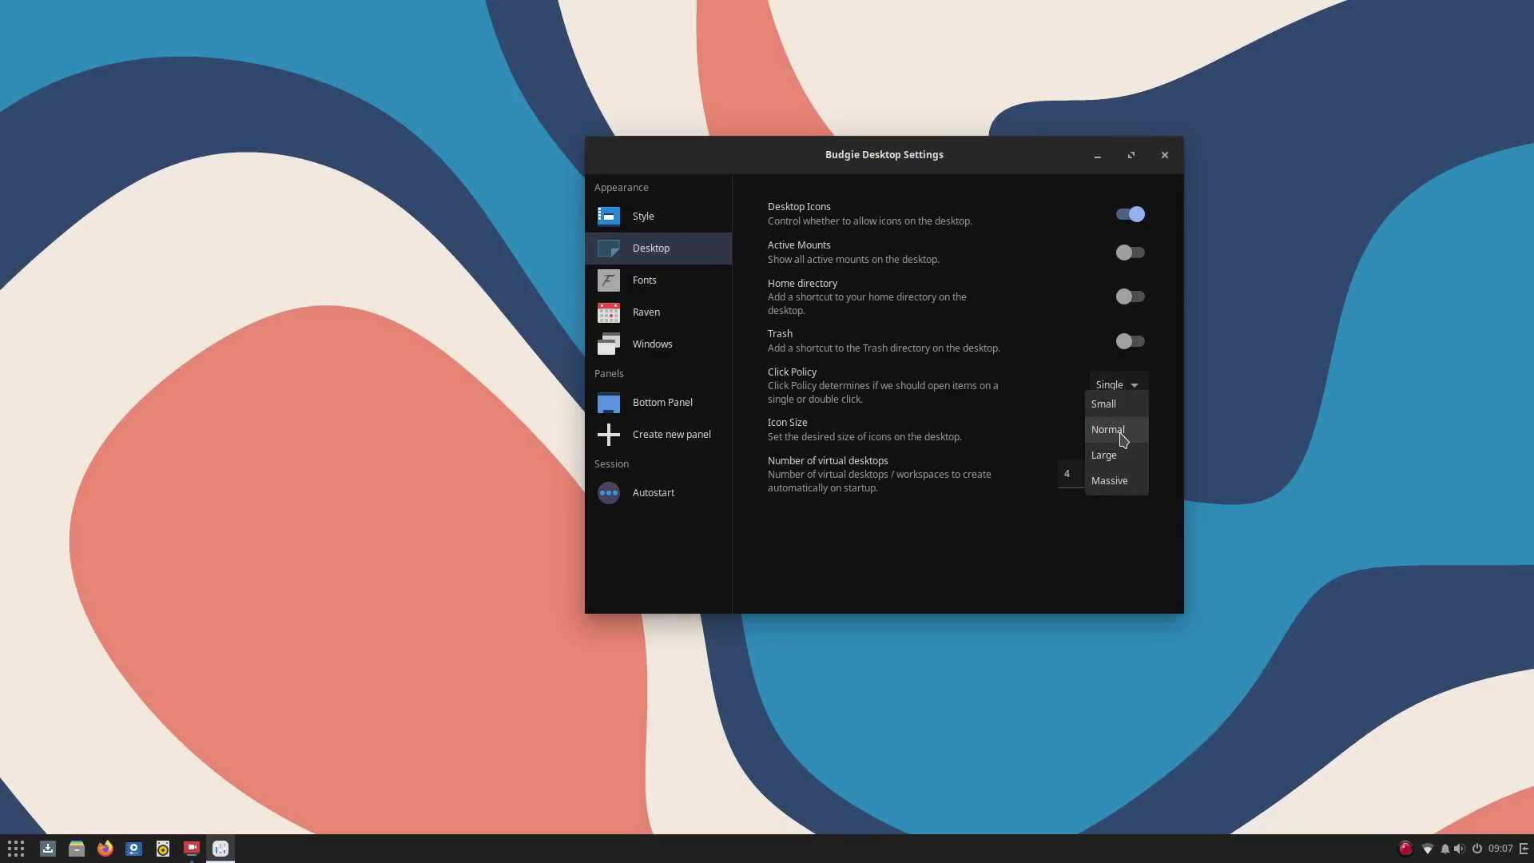
click(1124, 438)
- On the Fonts page, nudge text scaling to 1.07 and back to 1.00, keeping Slight hinting
click(710, 278)
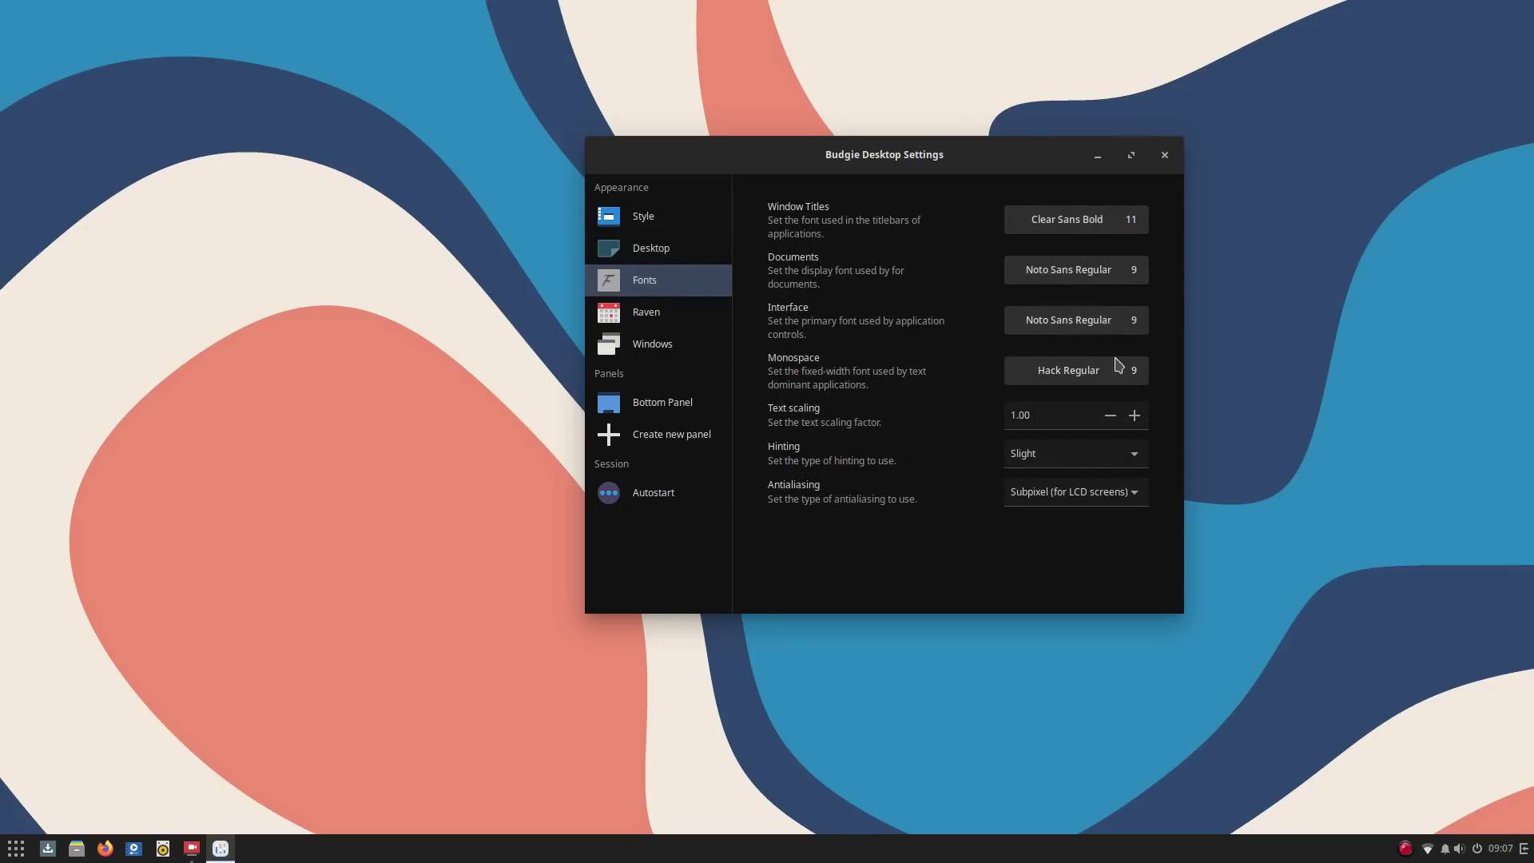
click(1134, 414)
click(1147, 425)
click(1144, 426)
click(1144, 426)
click(1143, 411)
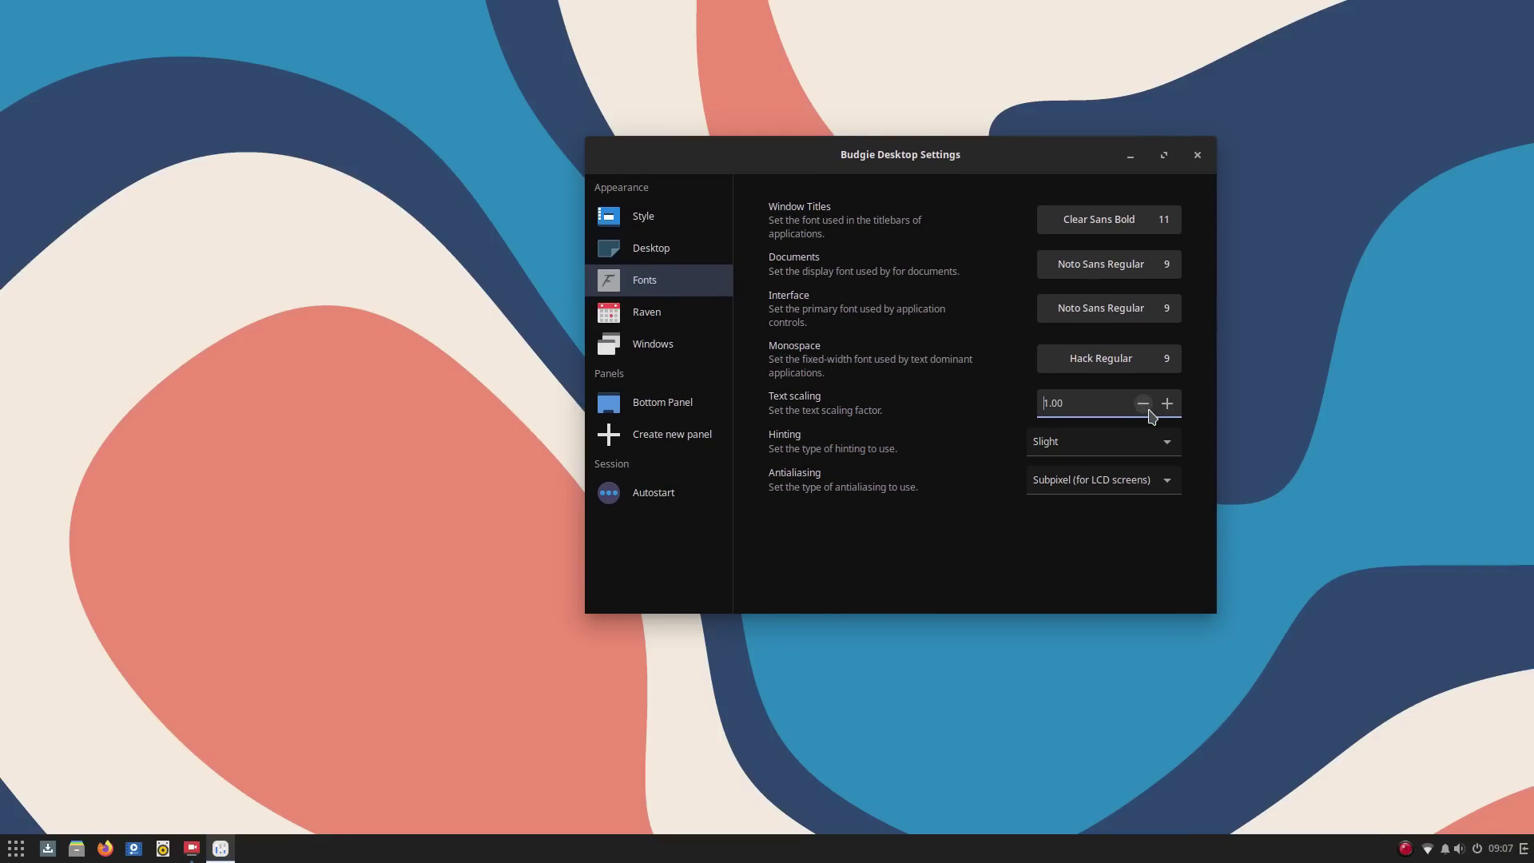
click(1143, 411)
click(1147, 450)
click(1147, 447)
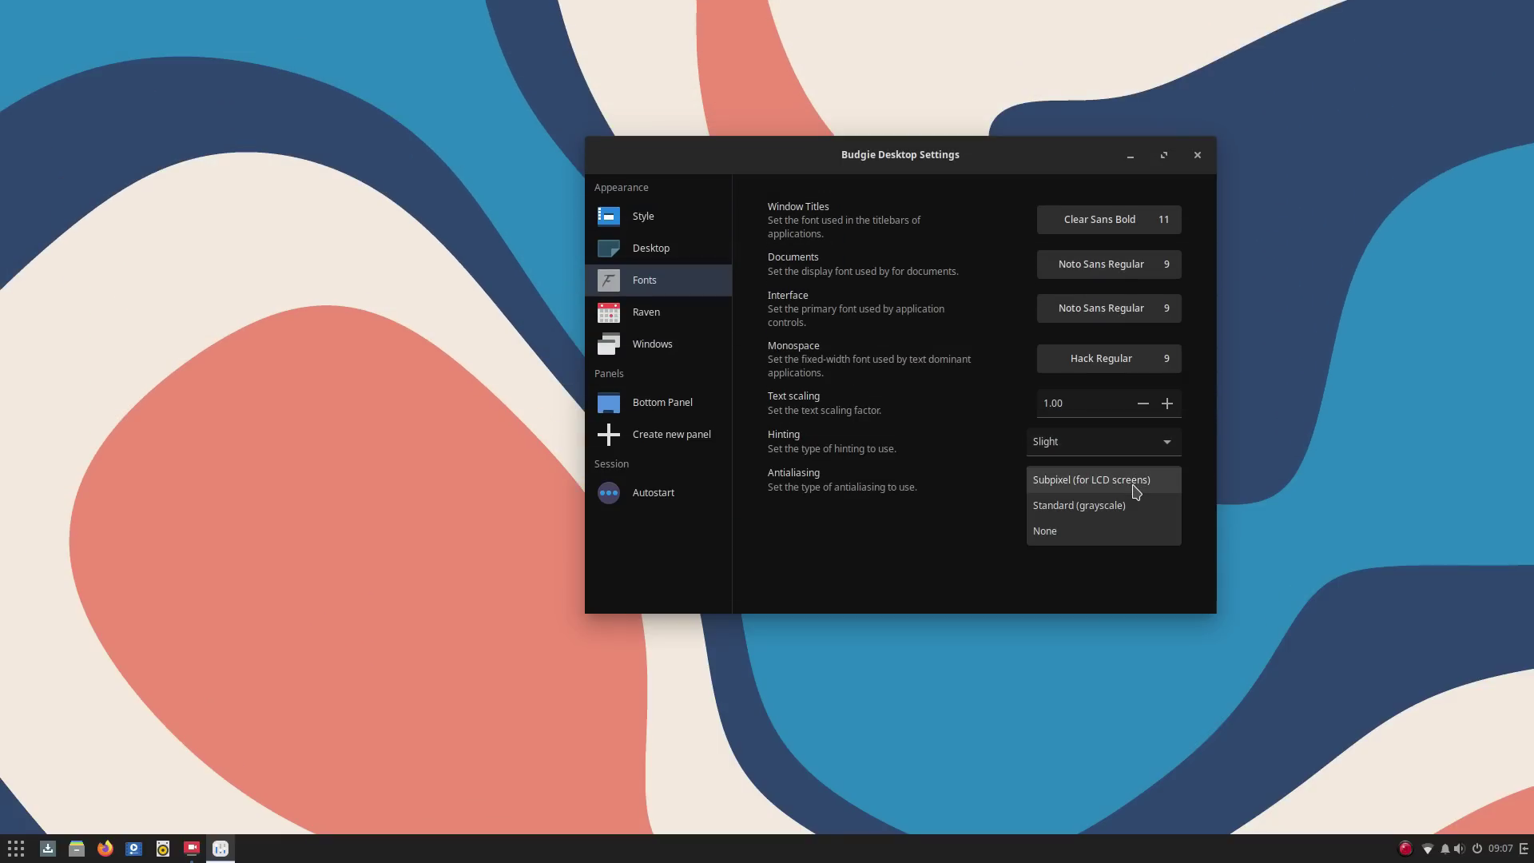
click(1136, 489)
- Keep Subpixel antialiasing and preview the current Raven widgets
click(665, 316)
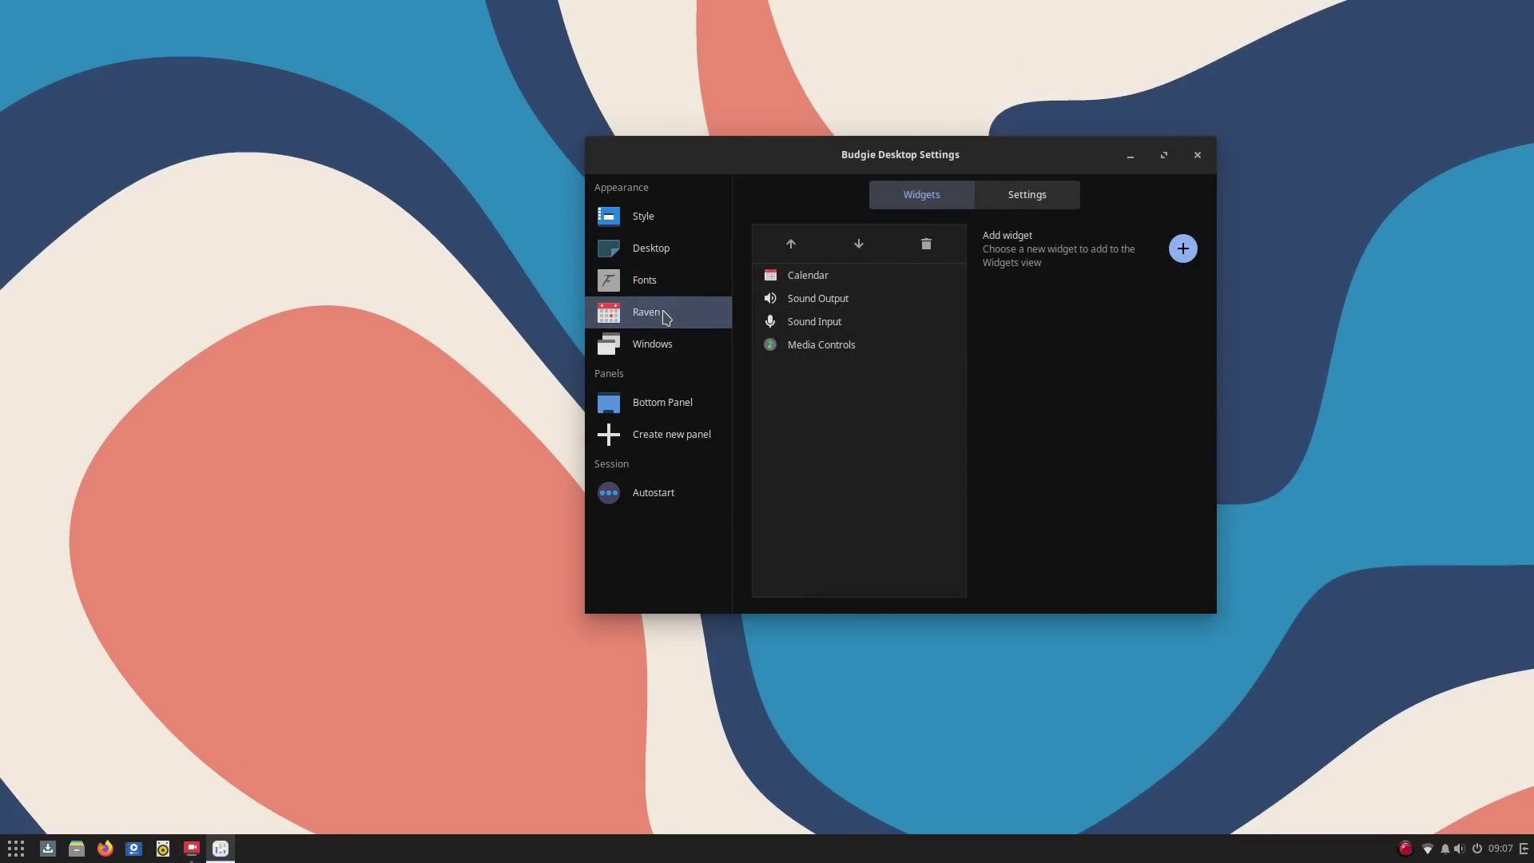
drag(903, 162, 697, 145)
click(1523, 849)
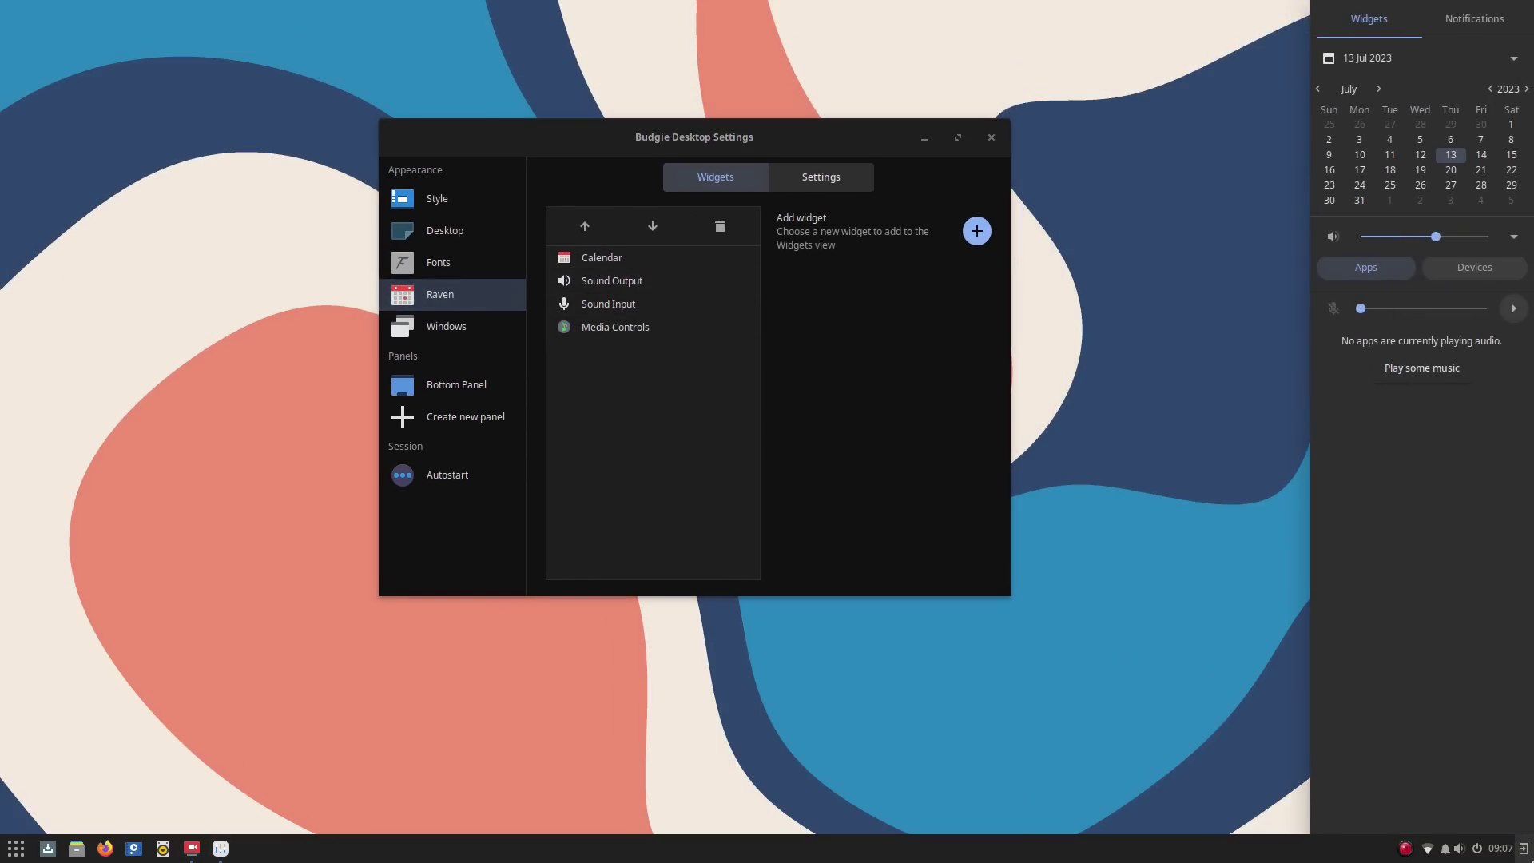
click(1523, 848)
- Add the Usage Monitor widget to Raven and check its CPU, RAM and Swap bars
click(975, 233)
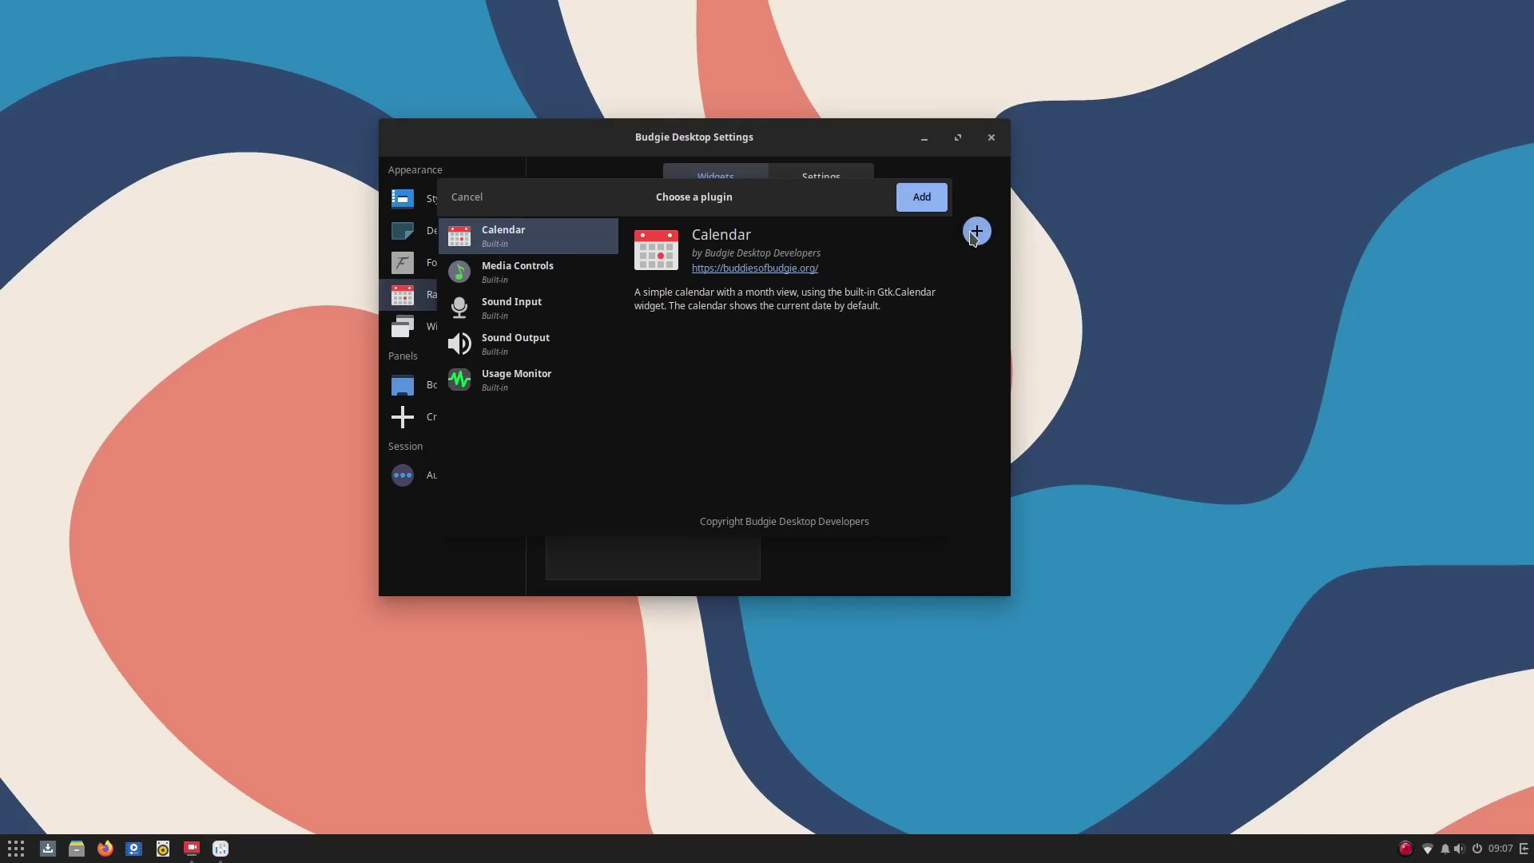
click(550, 271)
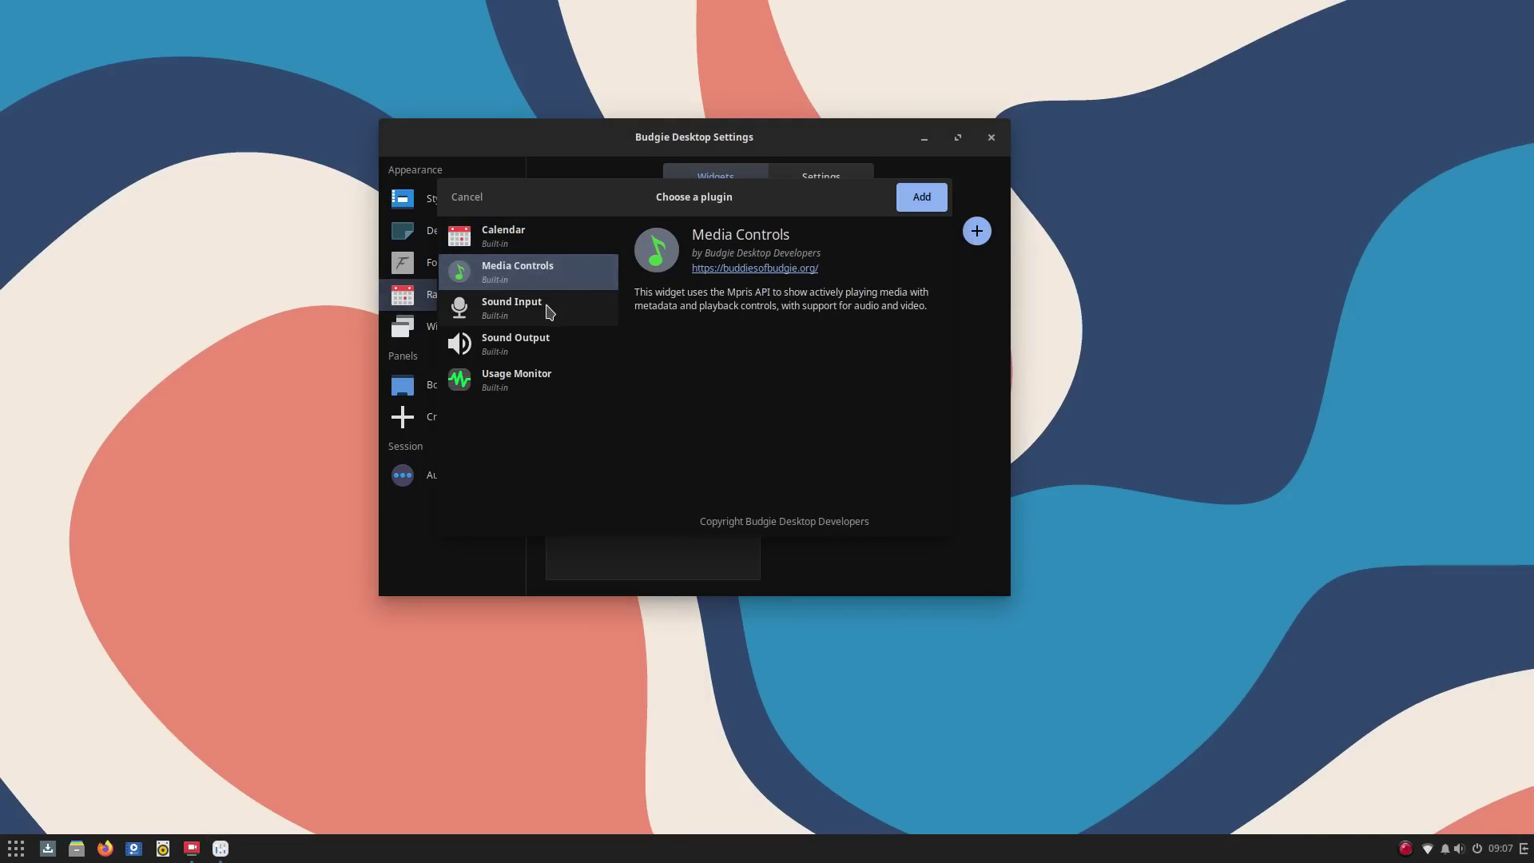
click(504, 308)
click(513, 344)
click(527, 380)
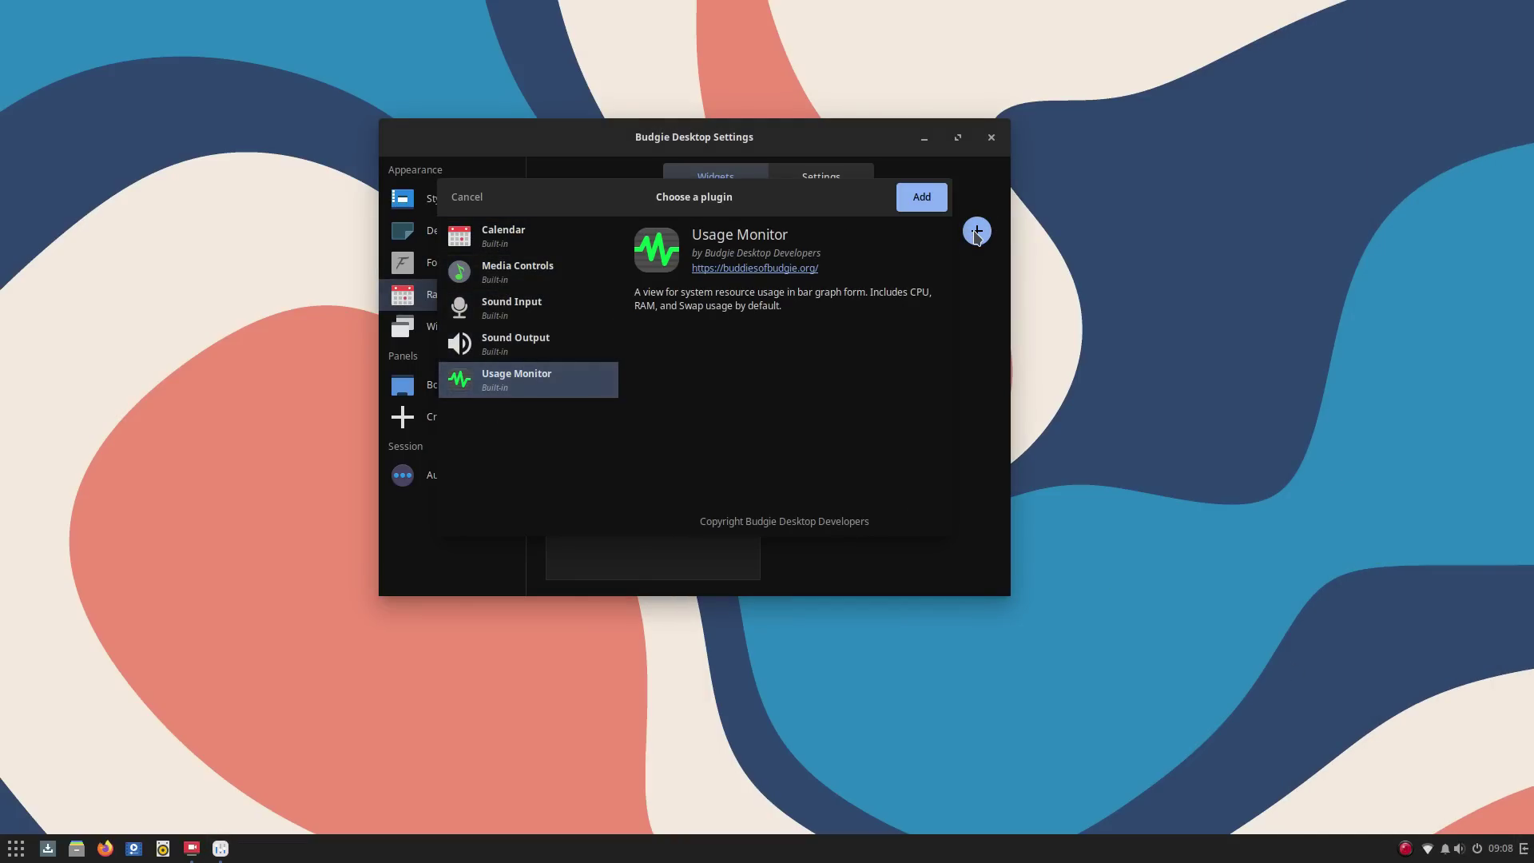
click(923, 197)
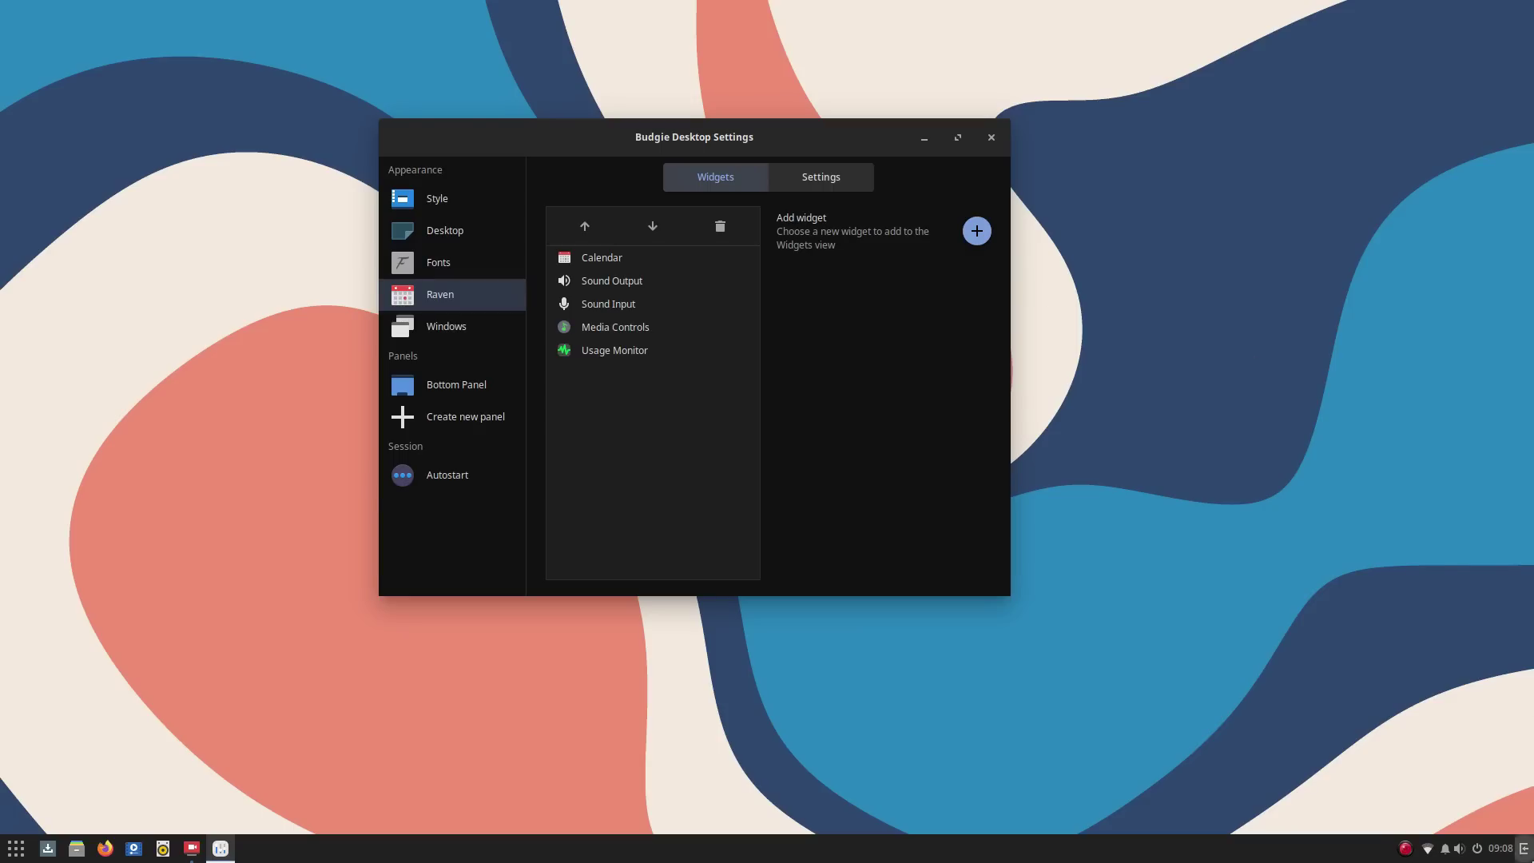
click(1523, 849)
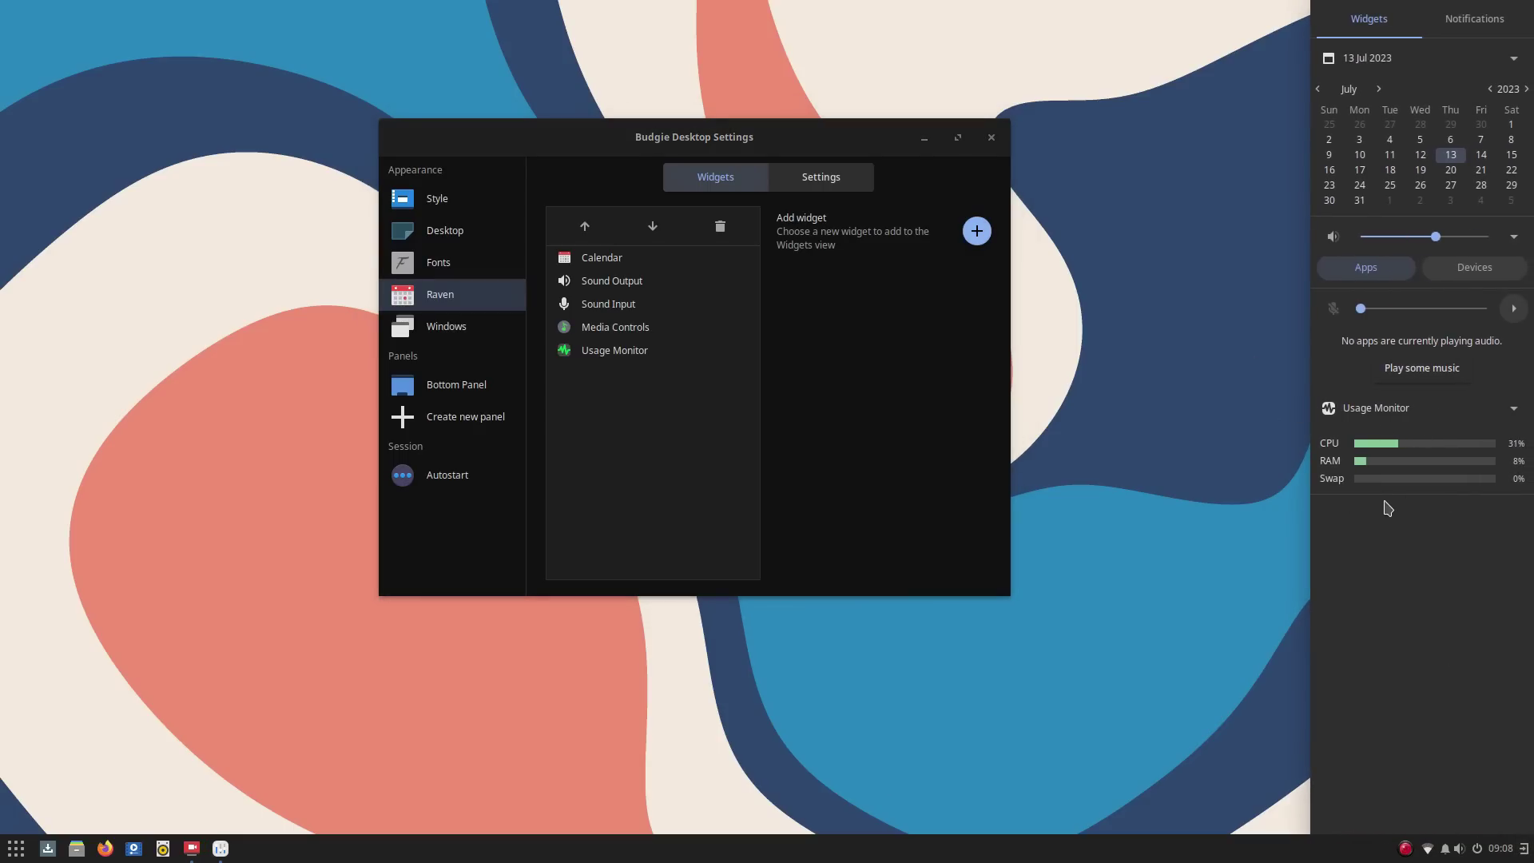
click(807, 462)
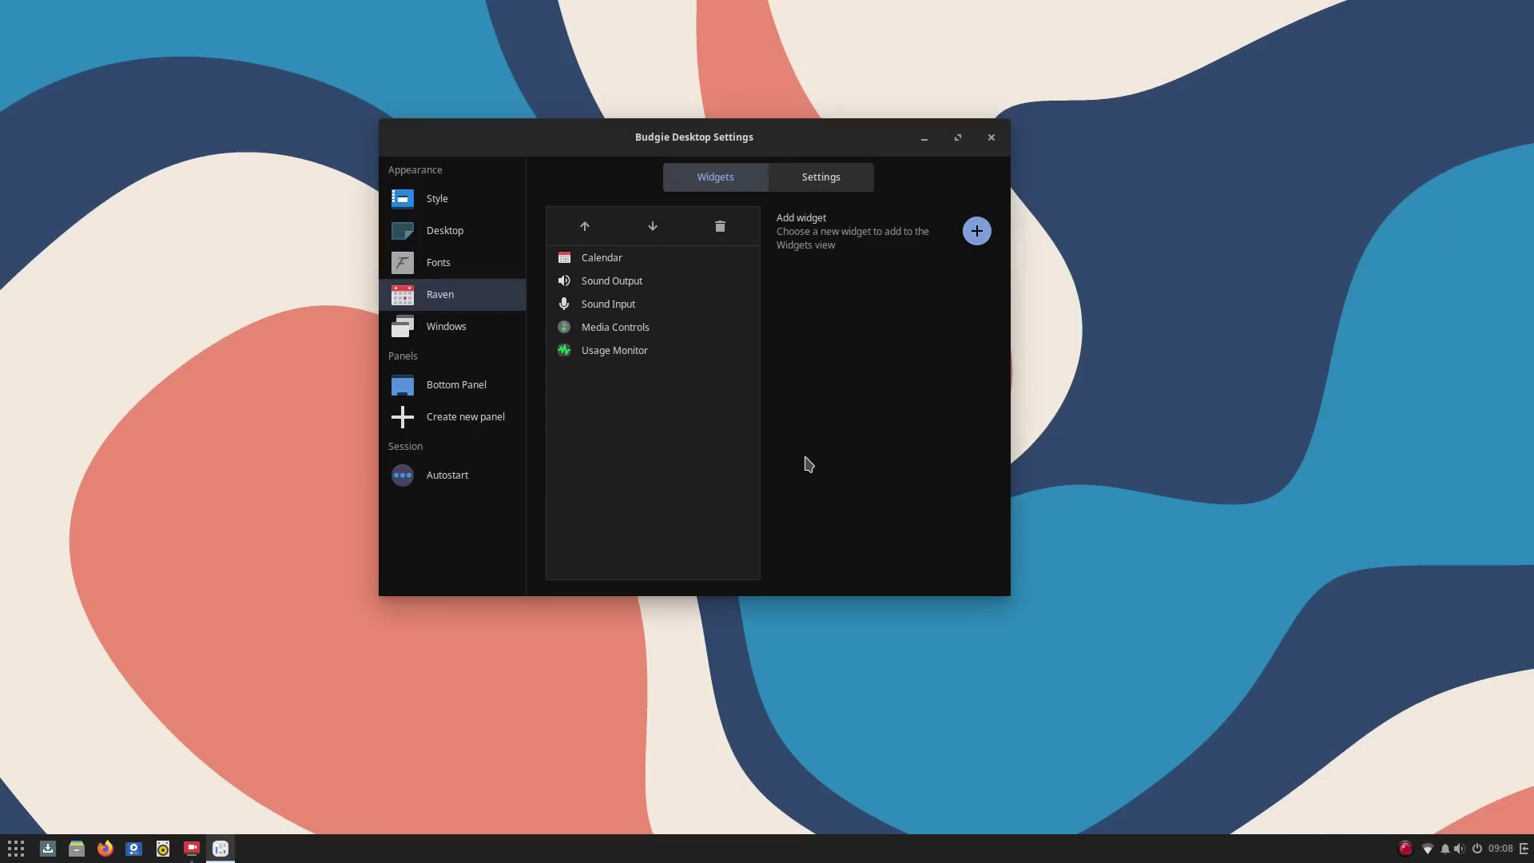
- Go to Bottom Panel settings and scroll through the Choose a plugin applet list
click(445, 338)
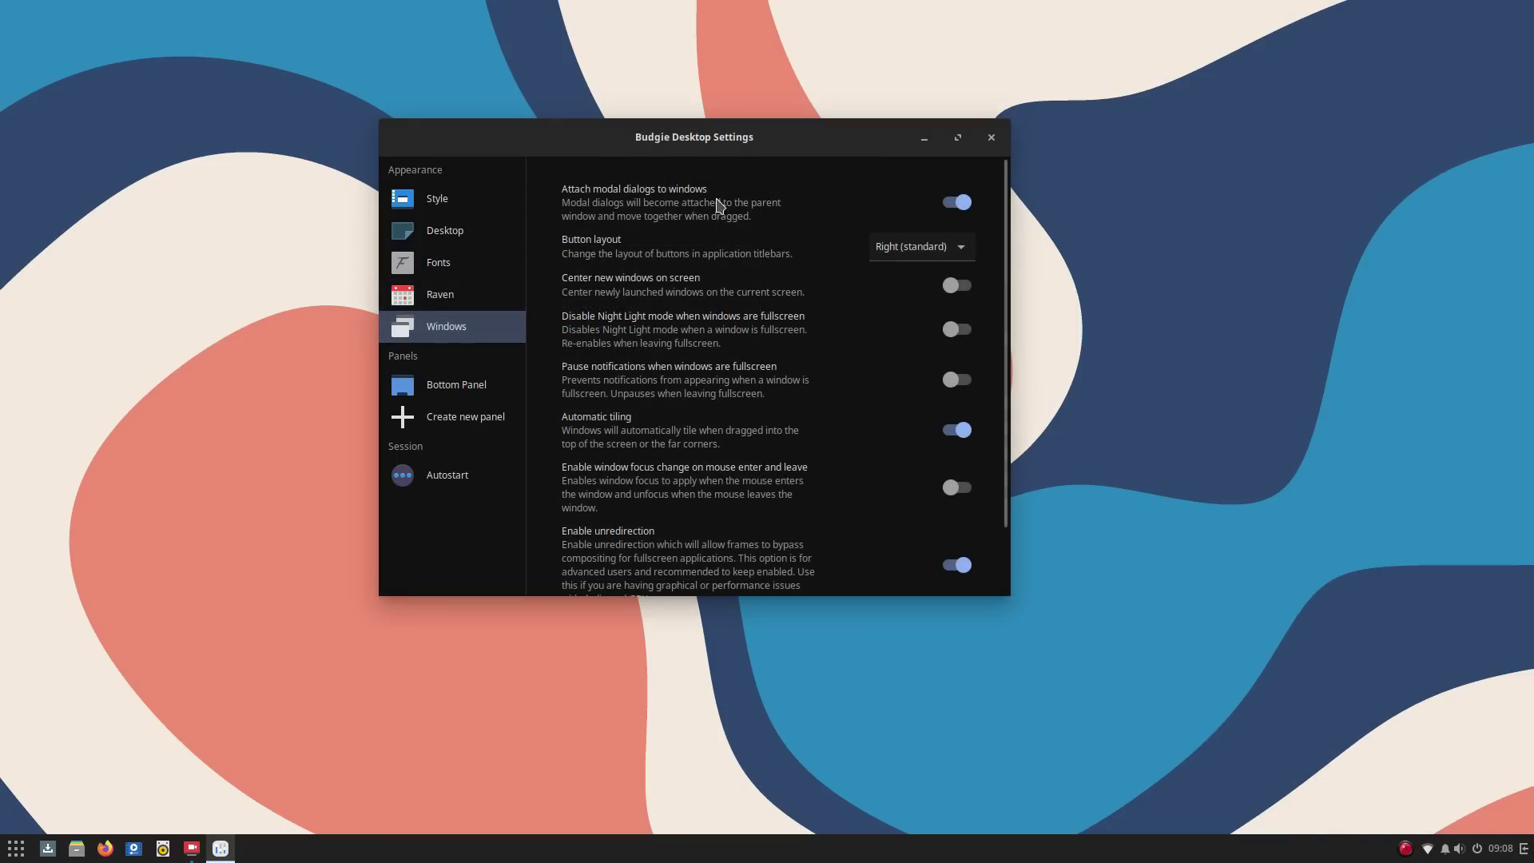
scroll(673, 234, down, 2)
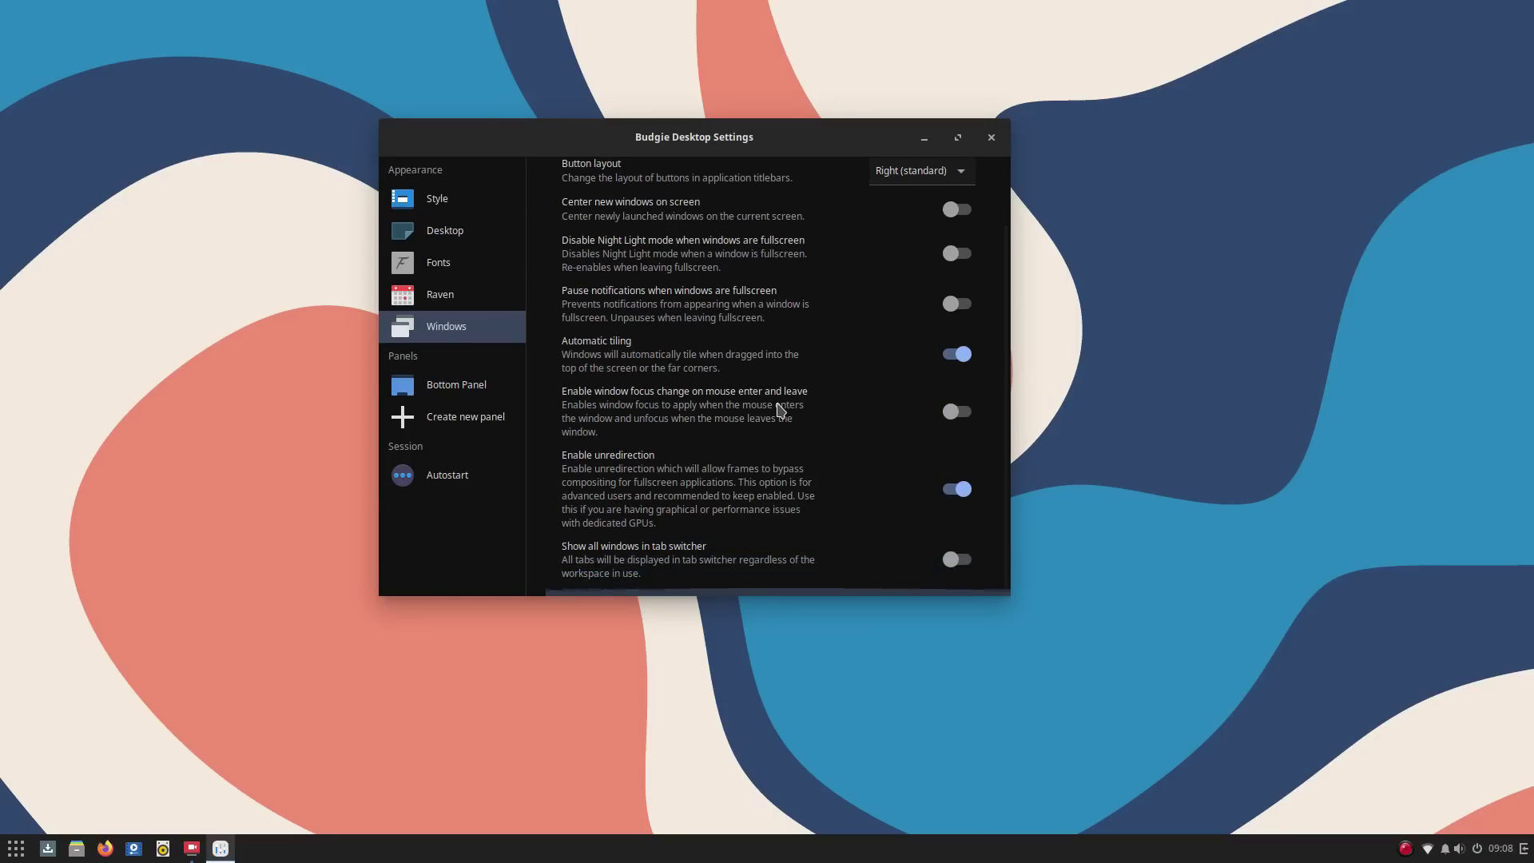
click(468, 397)
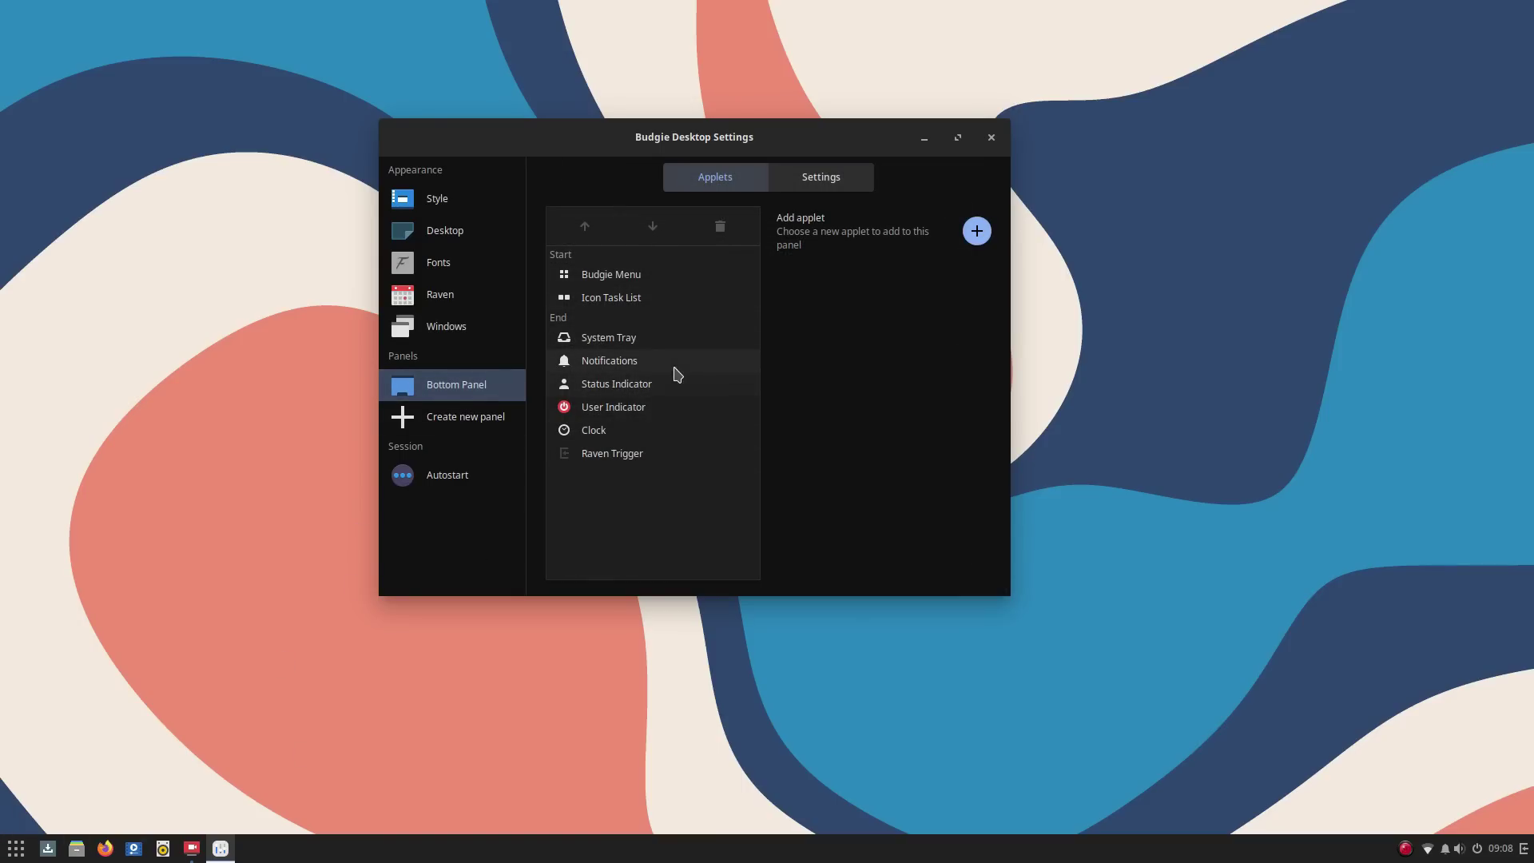
click(976, 232)
scroll(521, 370, down, 5)
scroll(520, 375, up, 1)
scroll(520, 320, up, 5)
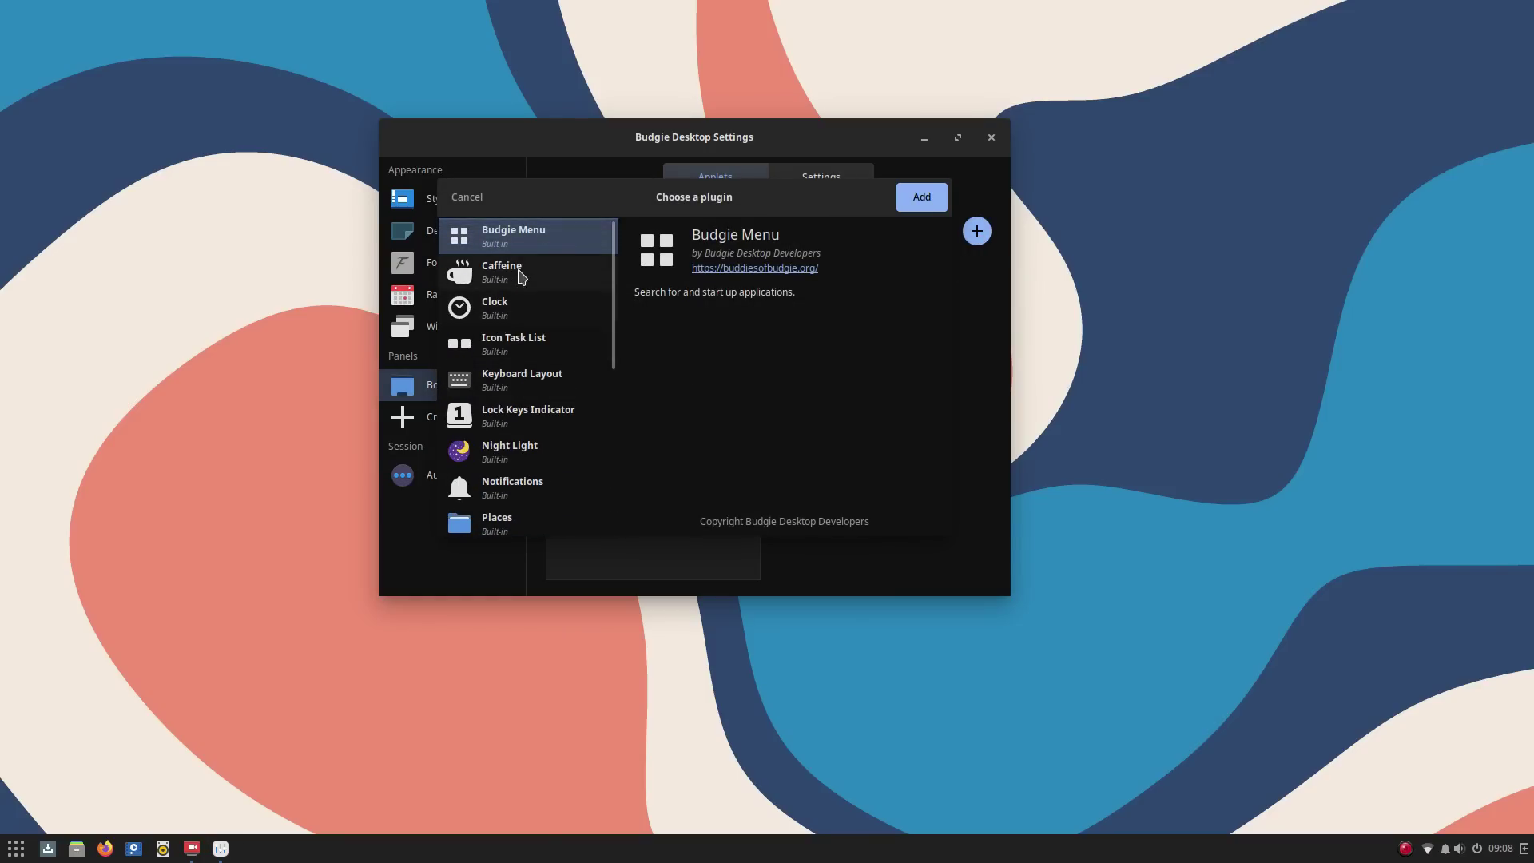
scroll(534, 439, down, 3)
scroll(534, 438, down, 2)
scroll(534, 439, up, 3)
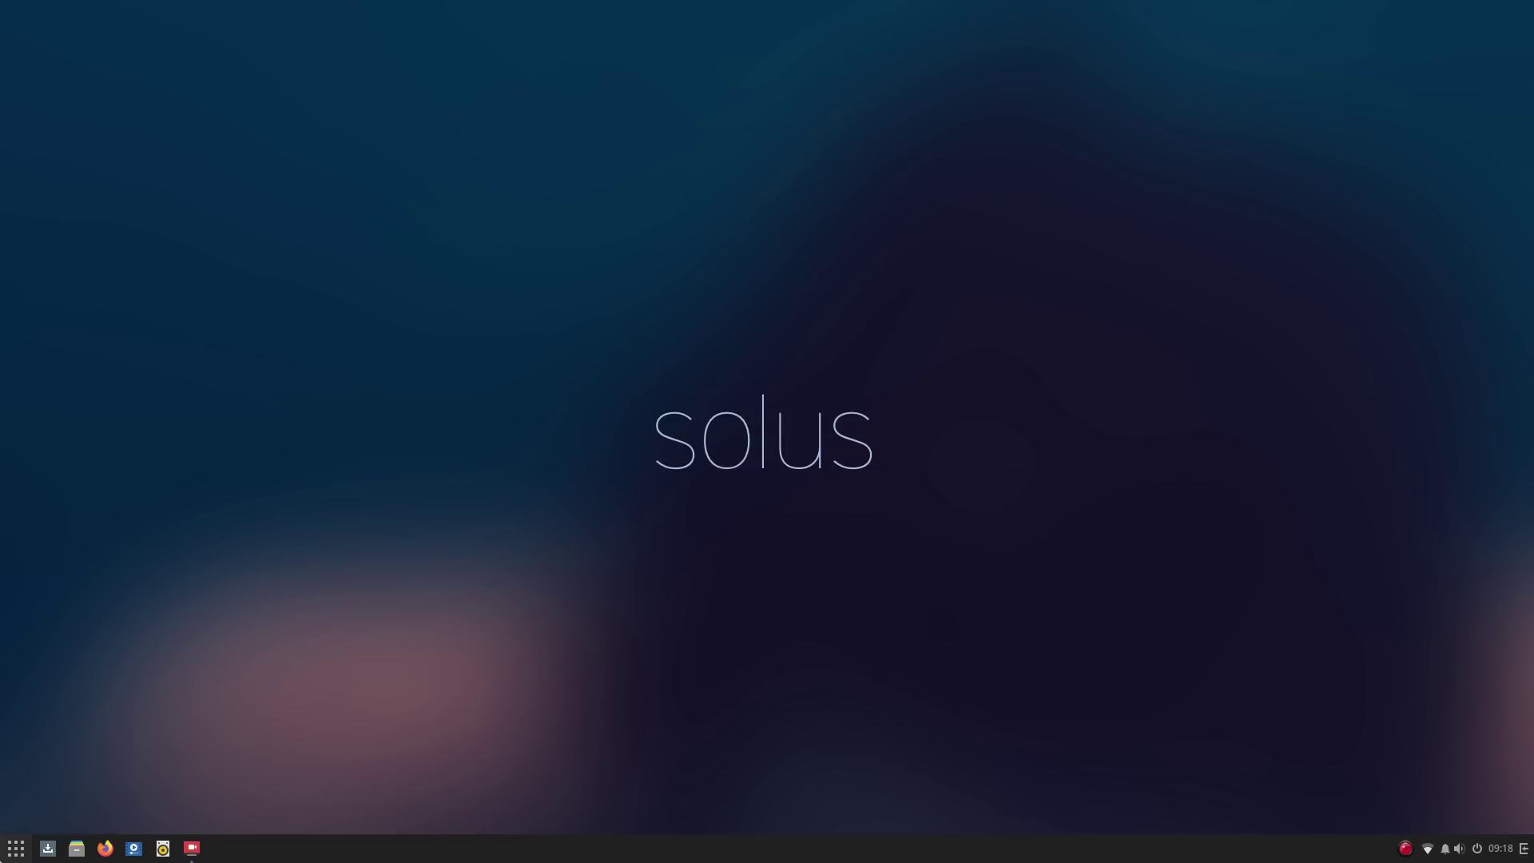
- Launch Budgie Control Center and look over the Wi-Fi settings and extra options
click(16, 848)
click(293, 812)
click(474, 208)
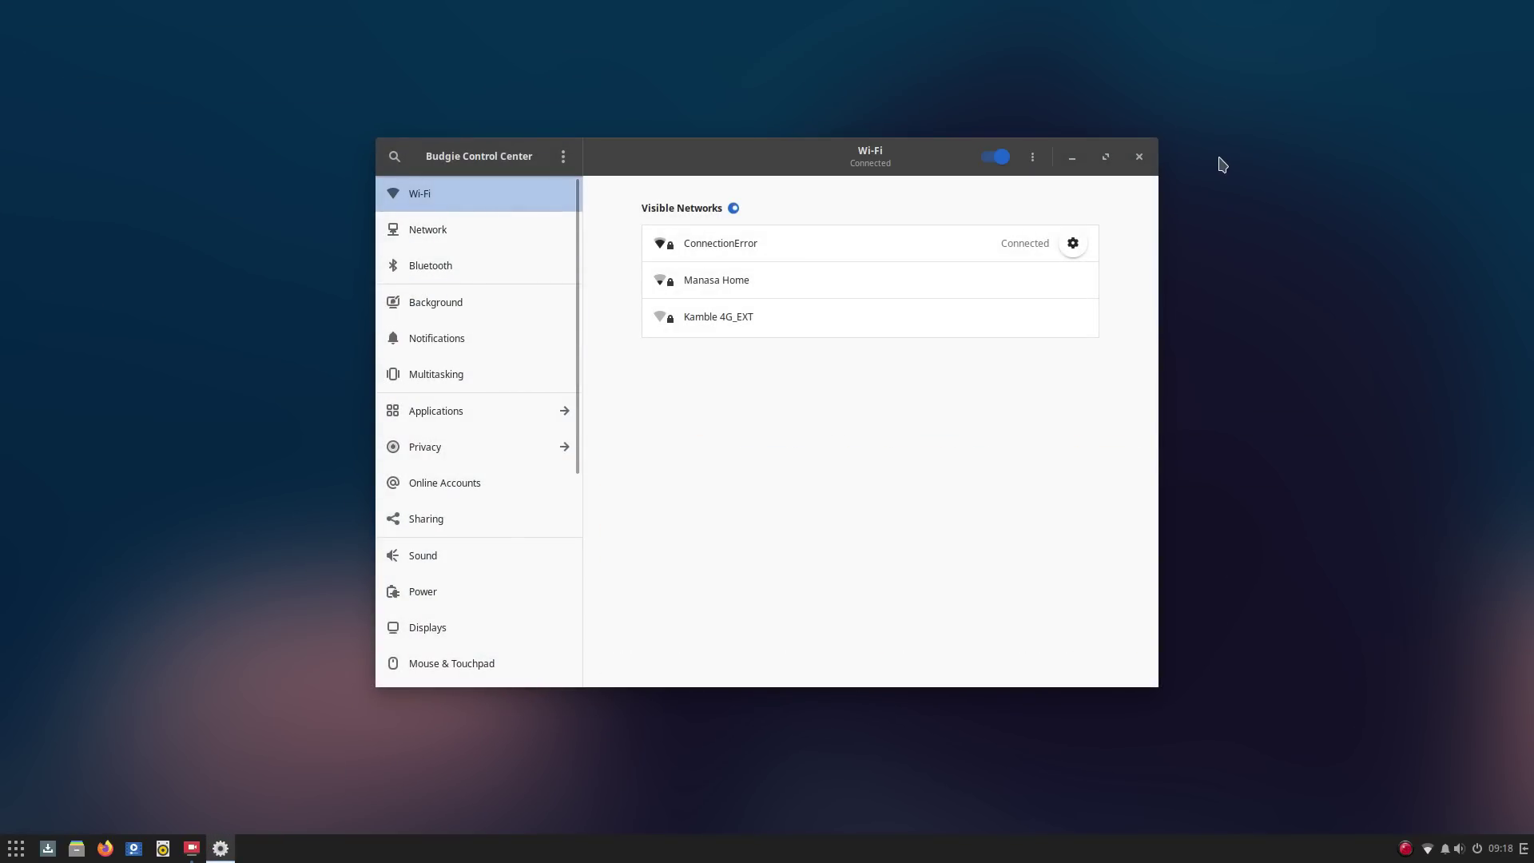
click(1148, 158)
key(super)
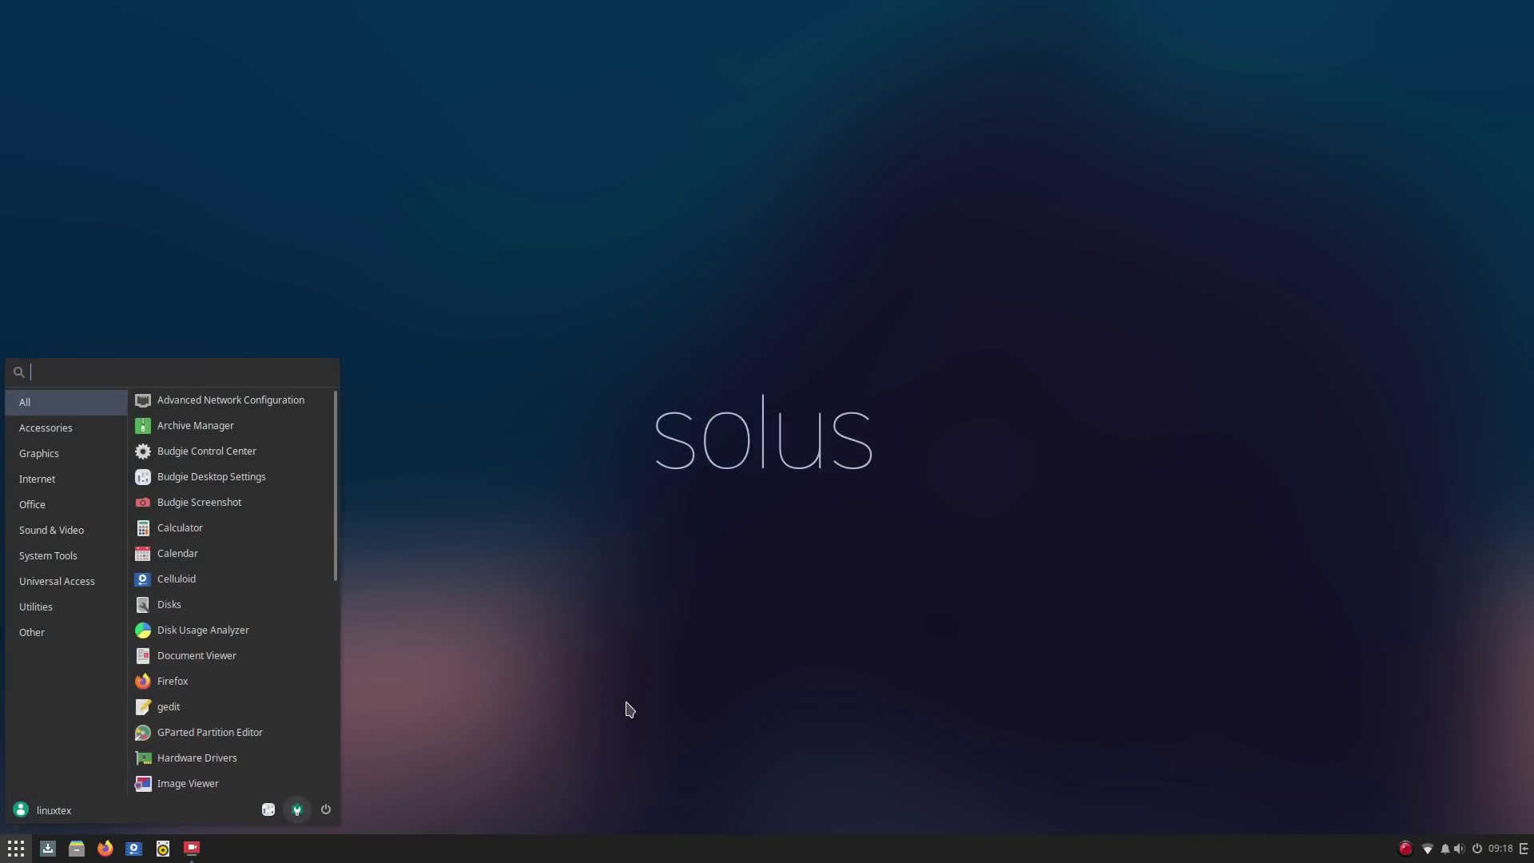
click(297, 810)
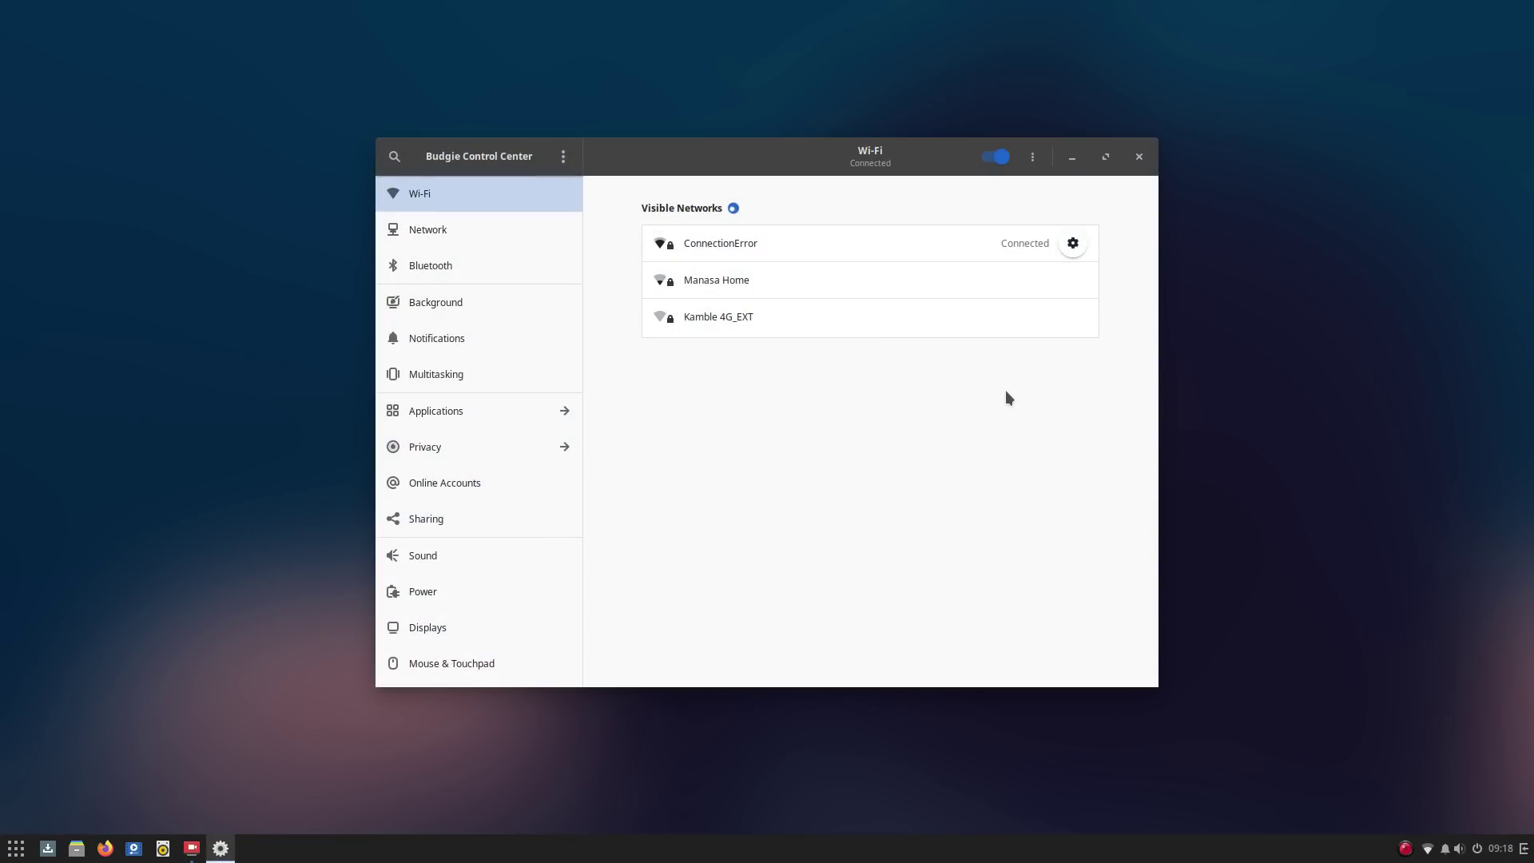
click(1033, 159)
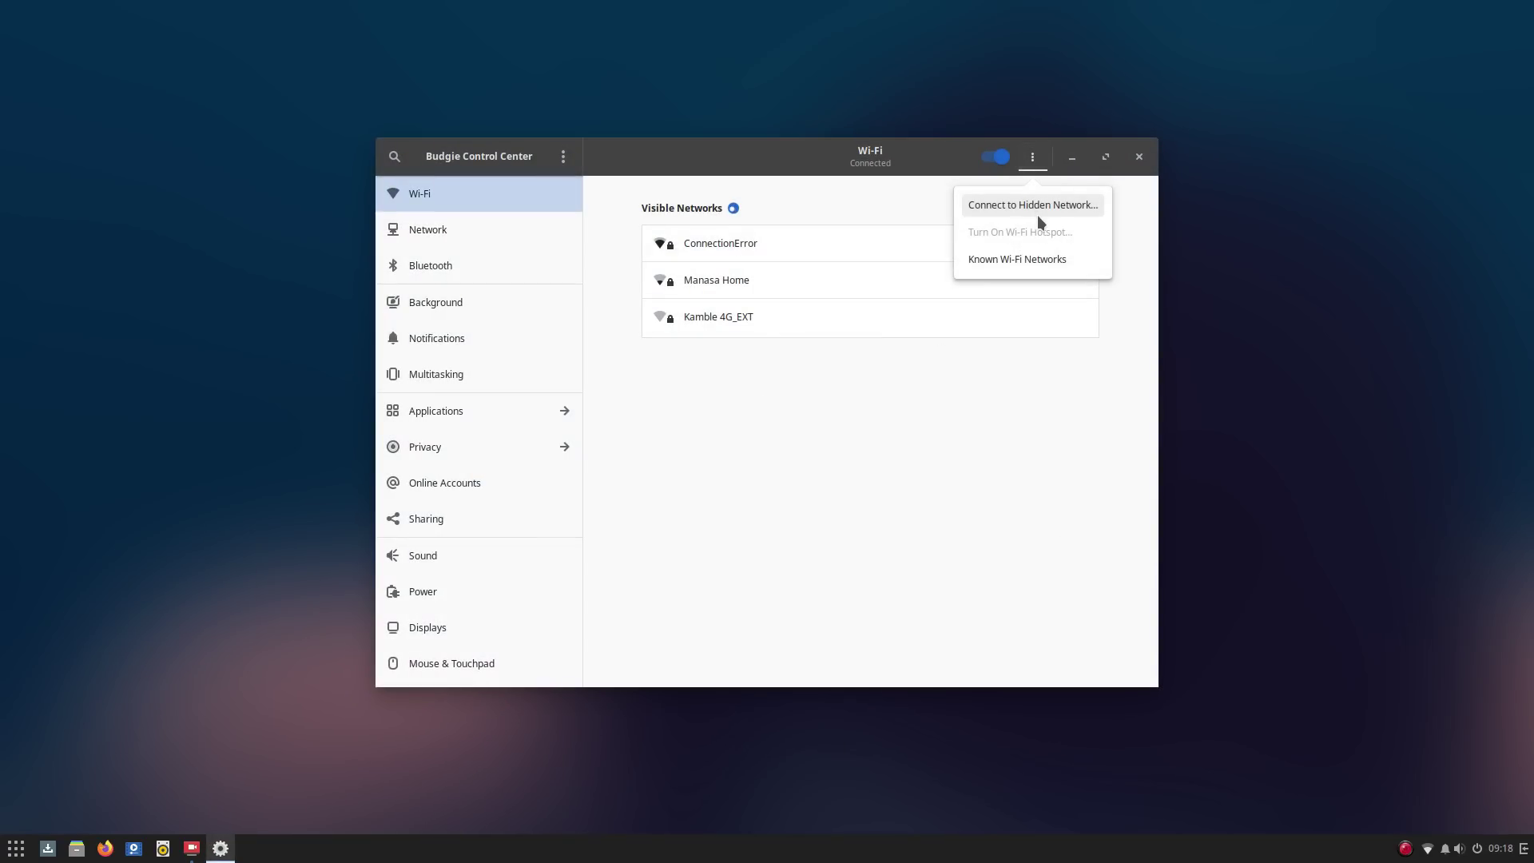
click(959, 530)
- Browse the Network, Bluetooth, Background and Notifications pages, including Disks notification options
click(514, 232)
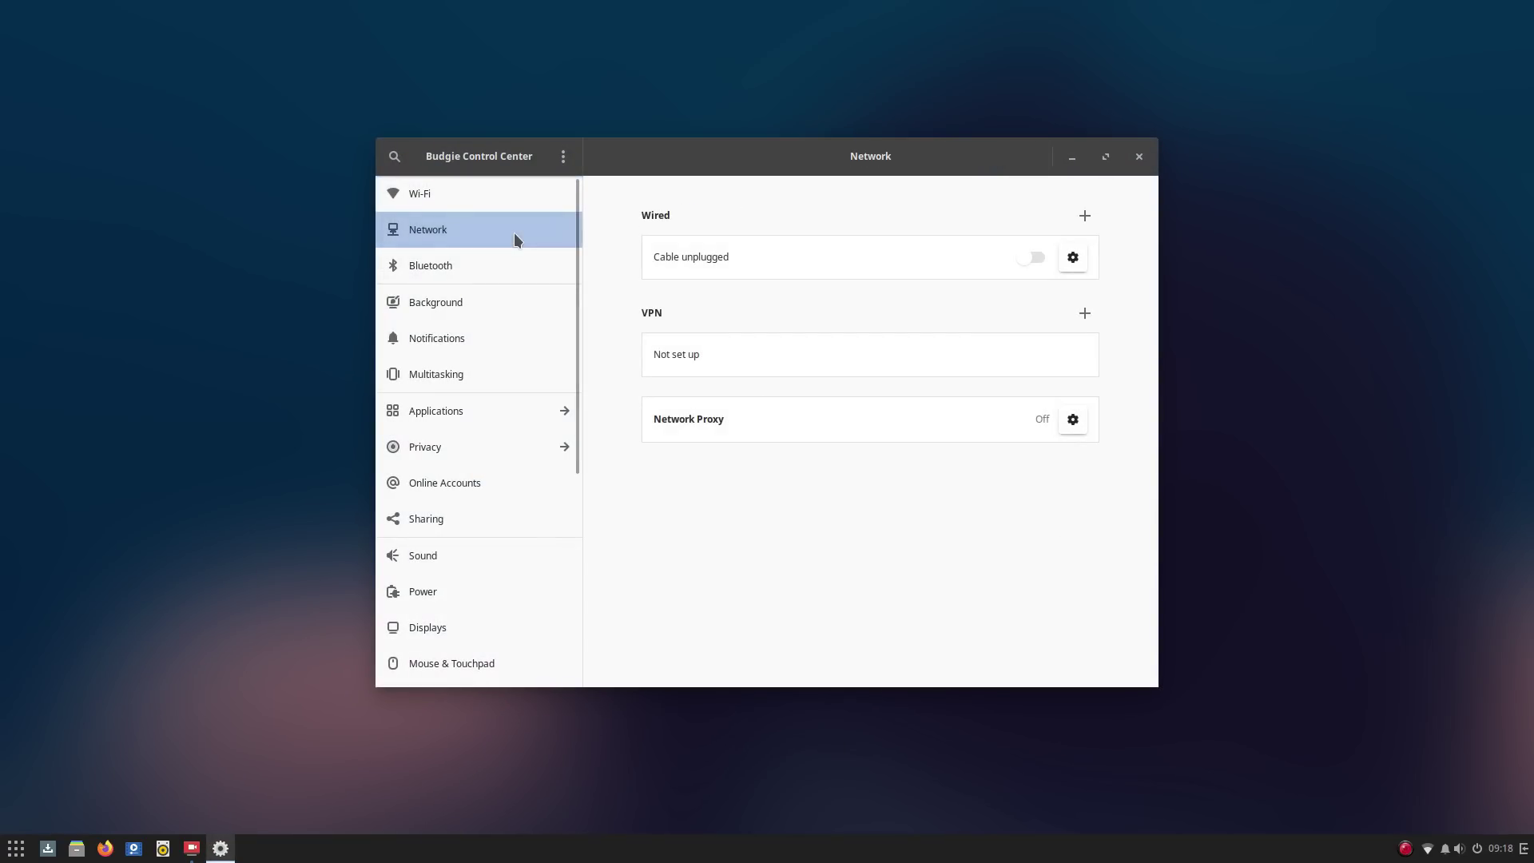
click(505, 252)
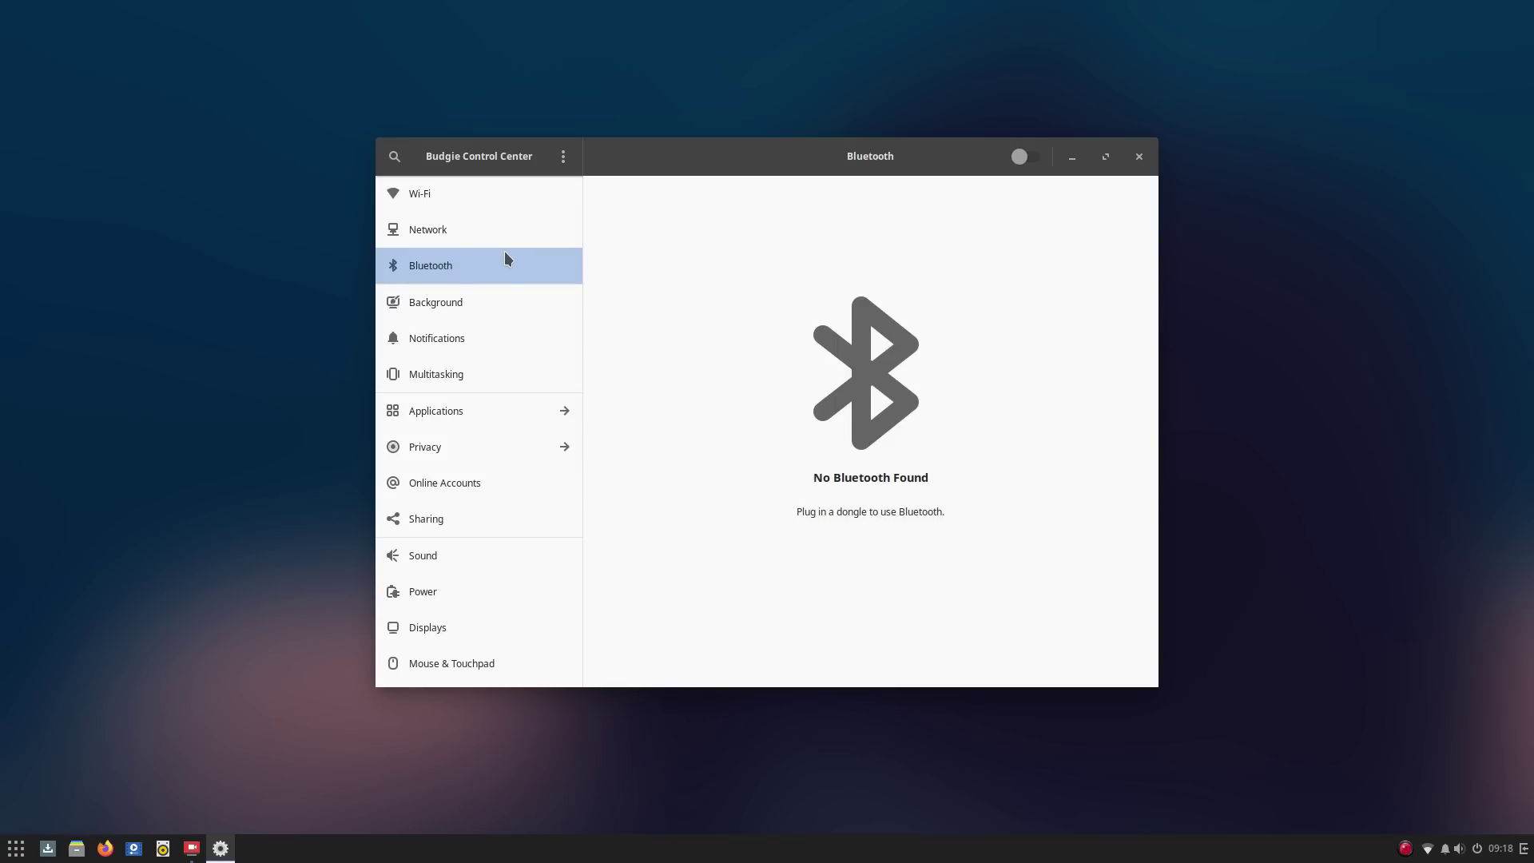
click(505, 296)
scroll(779, 425, down, 15)
scroll(1054, 422, down, 5)
click(507, 339)
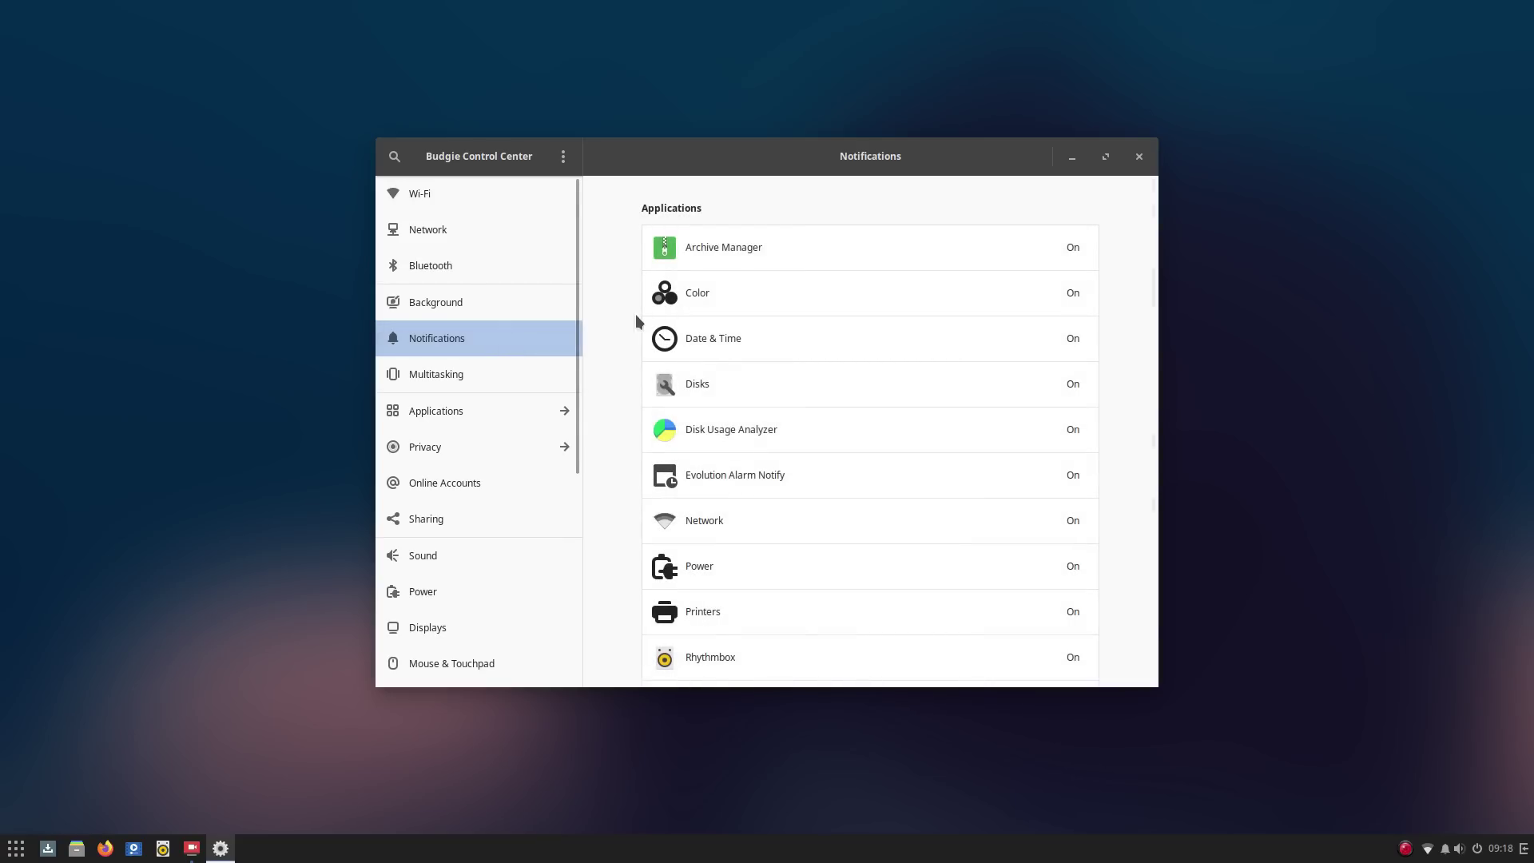
scroll(757, 311, down, 2)
click(760, 314)
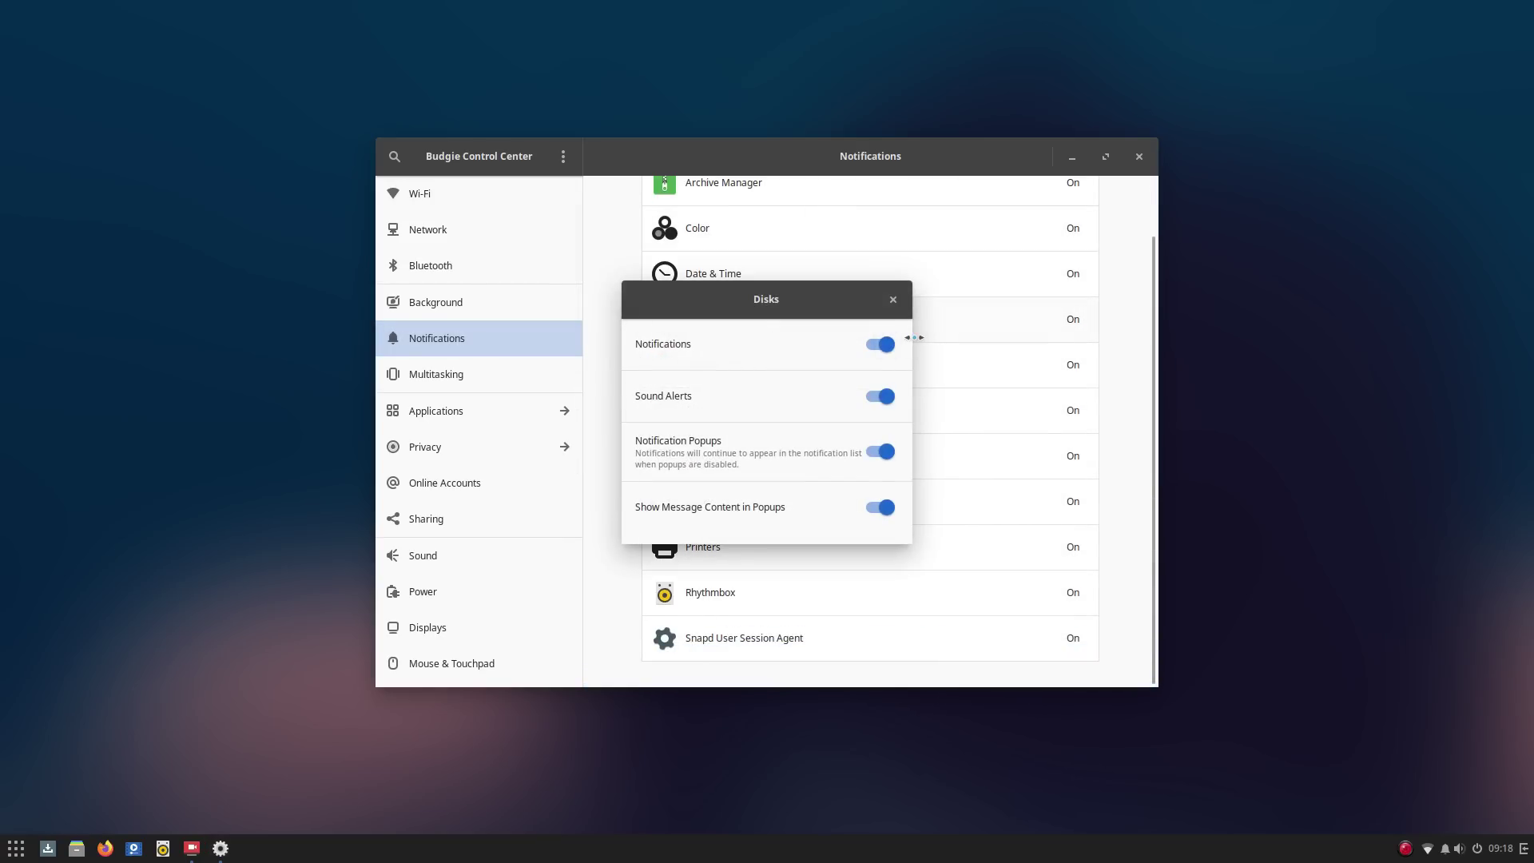
click(893, 307)
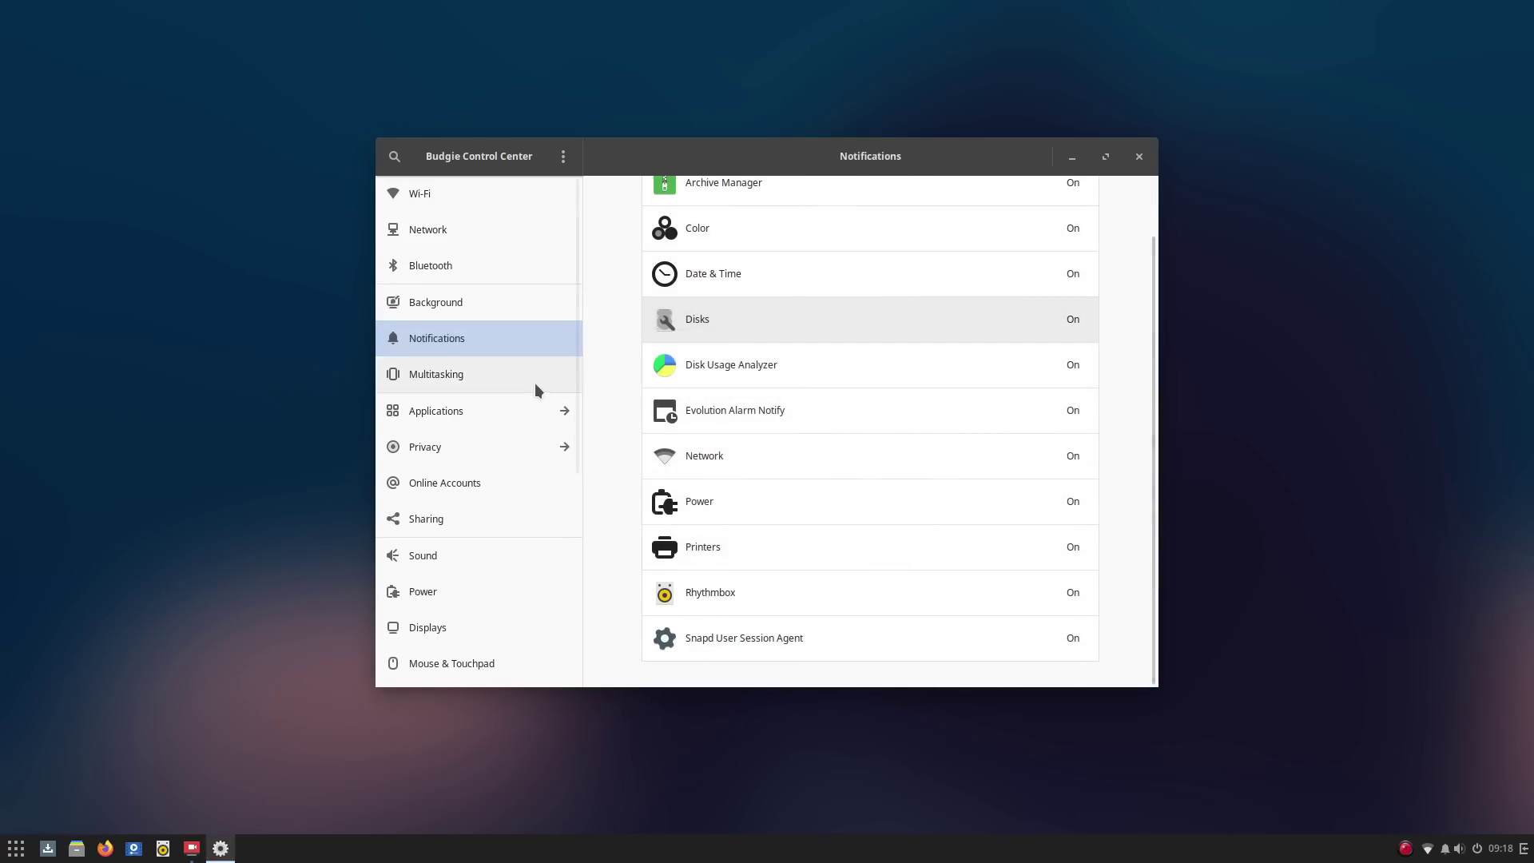
- View Multitasking, then show the Applications page with Advanced Network Configuration
click(534, 385)
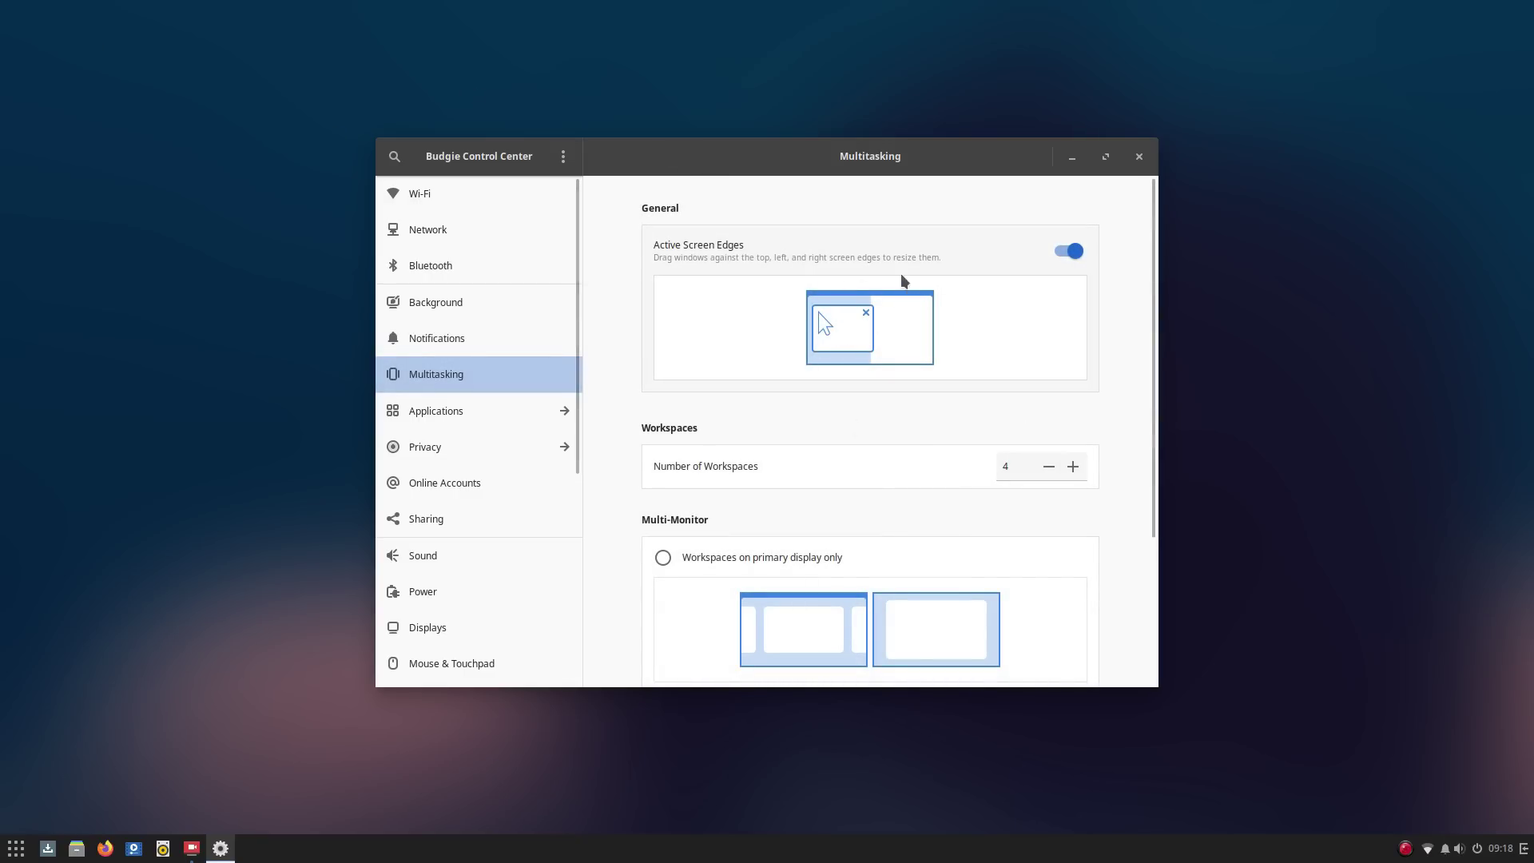
drag(839, 157, 849, 241)
scroll(784, 612, down, 3)
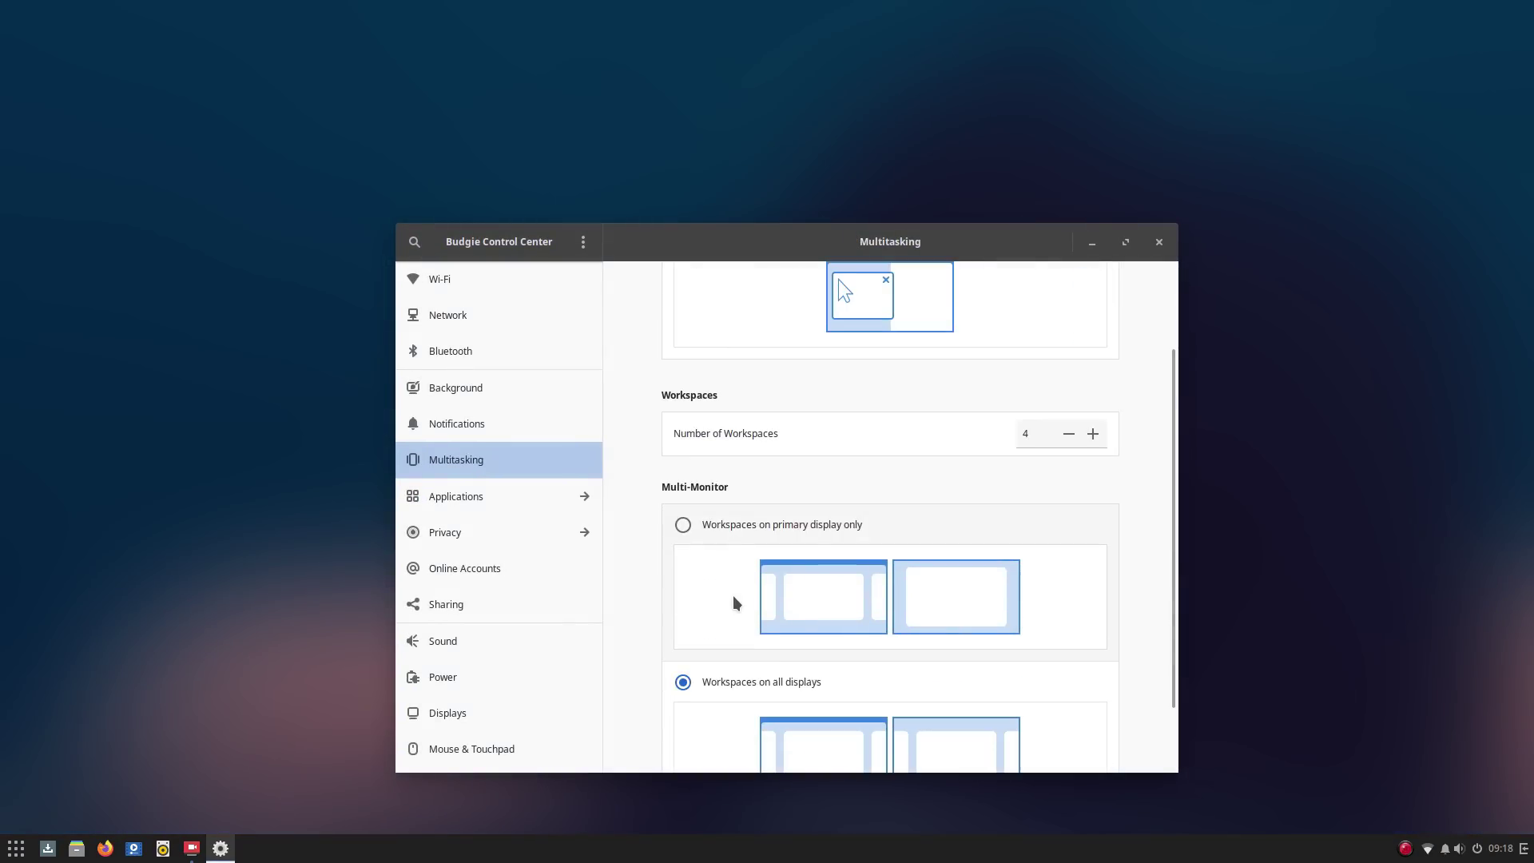
scroll(871, 472, down, 2)
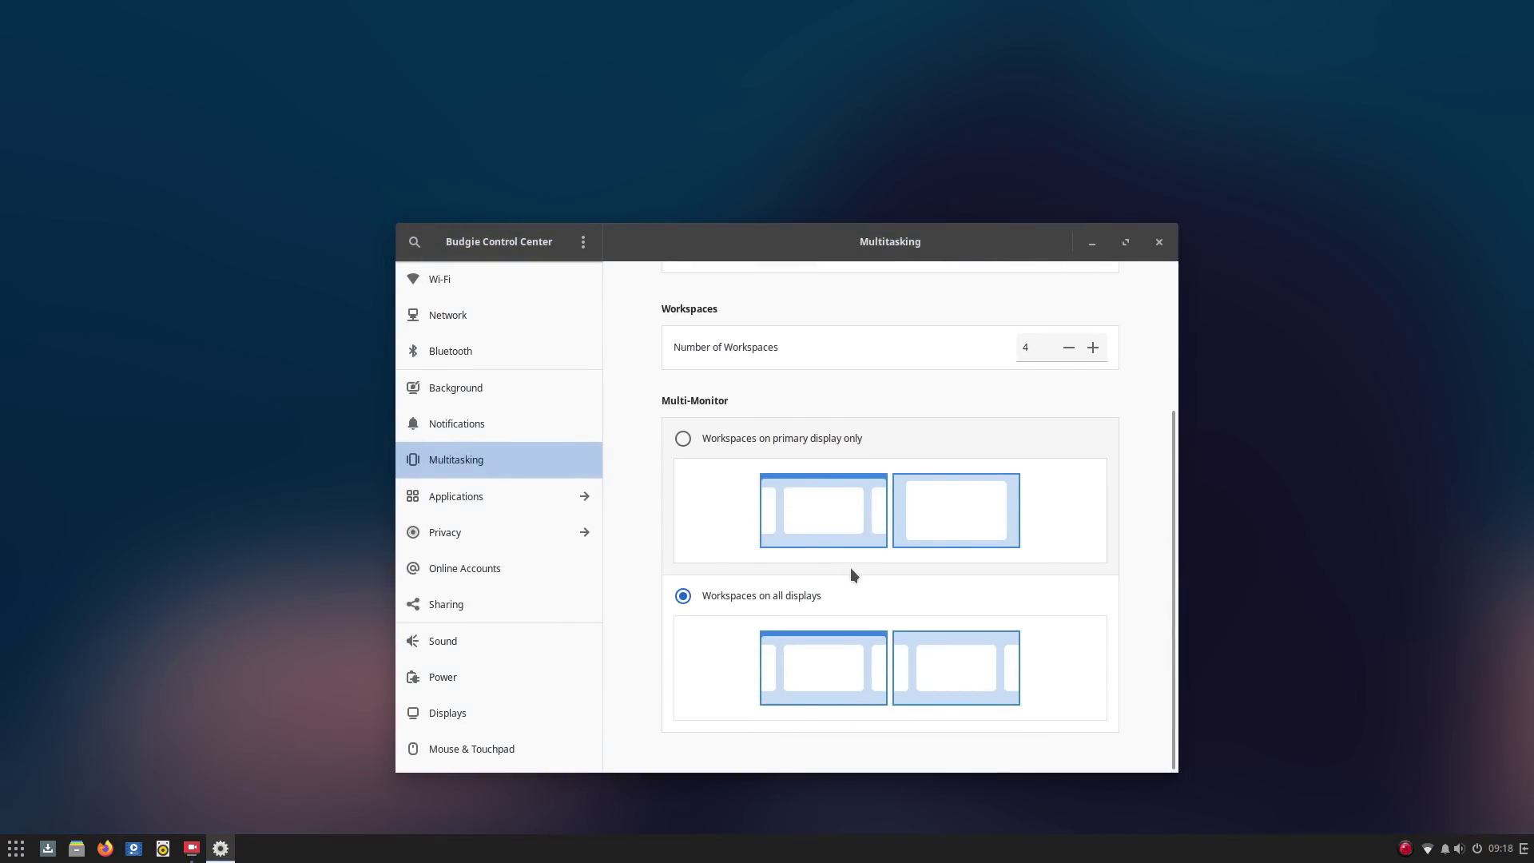
click(513, 504)
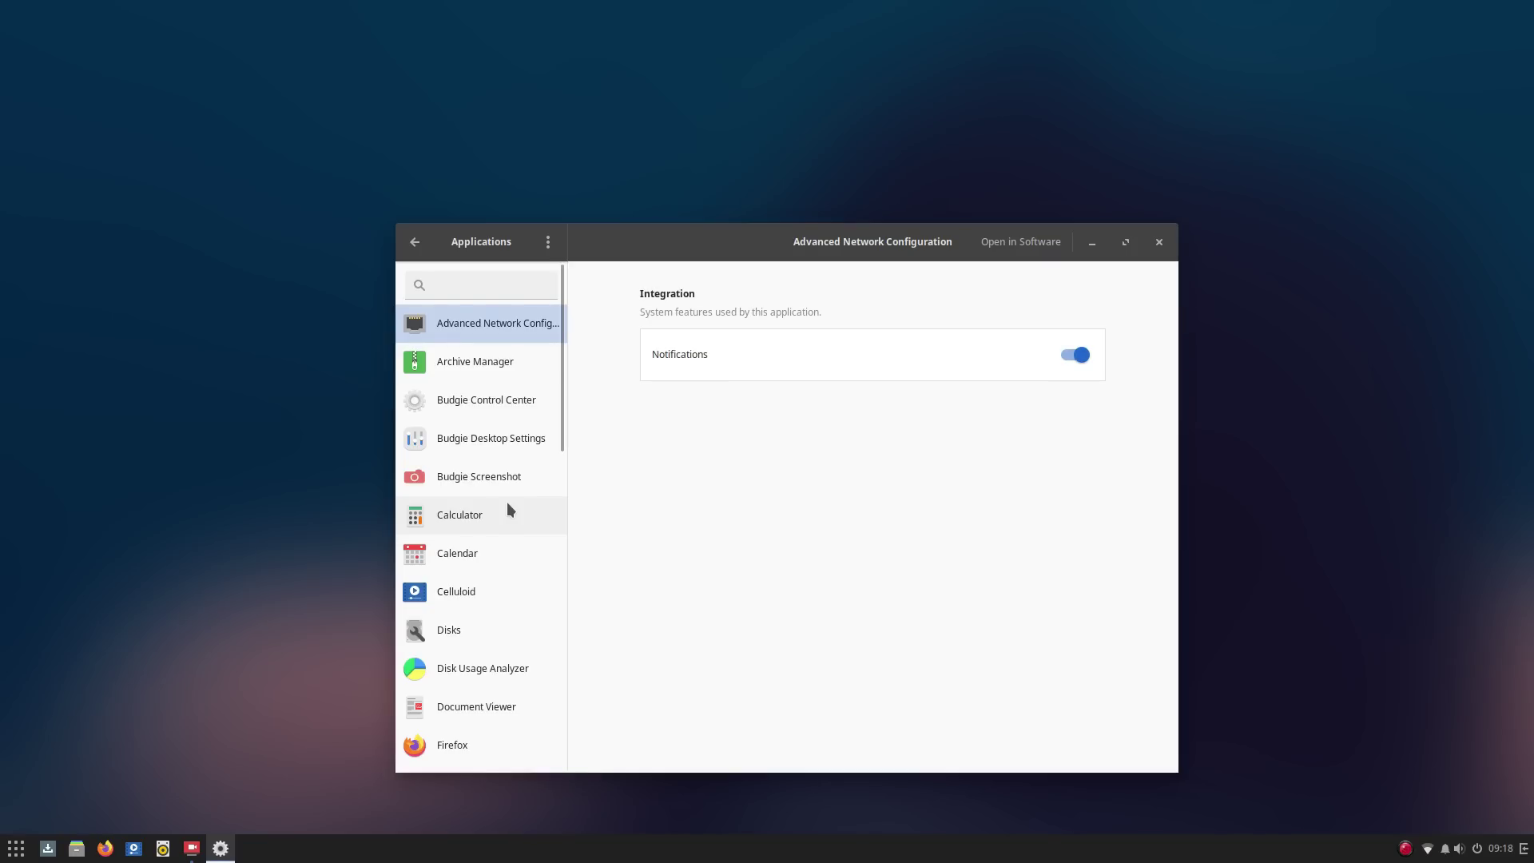
- View the Calendar and Celluloid application settings and return to the main list
scroll(507, 502, down, 5)
click(487, 329)
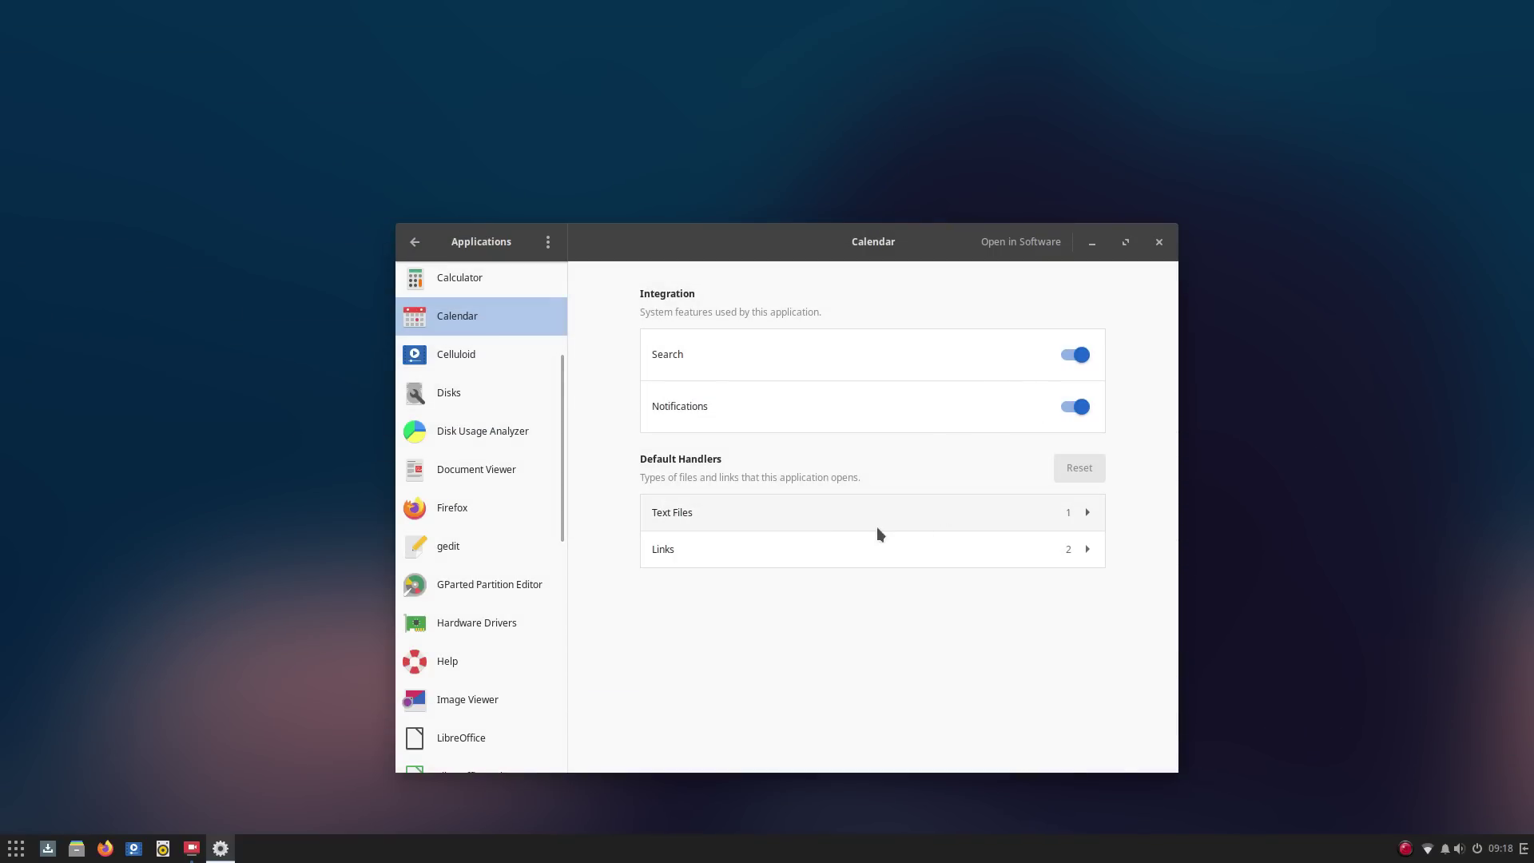
click(480, 356)
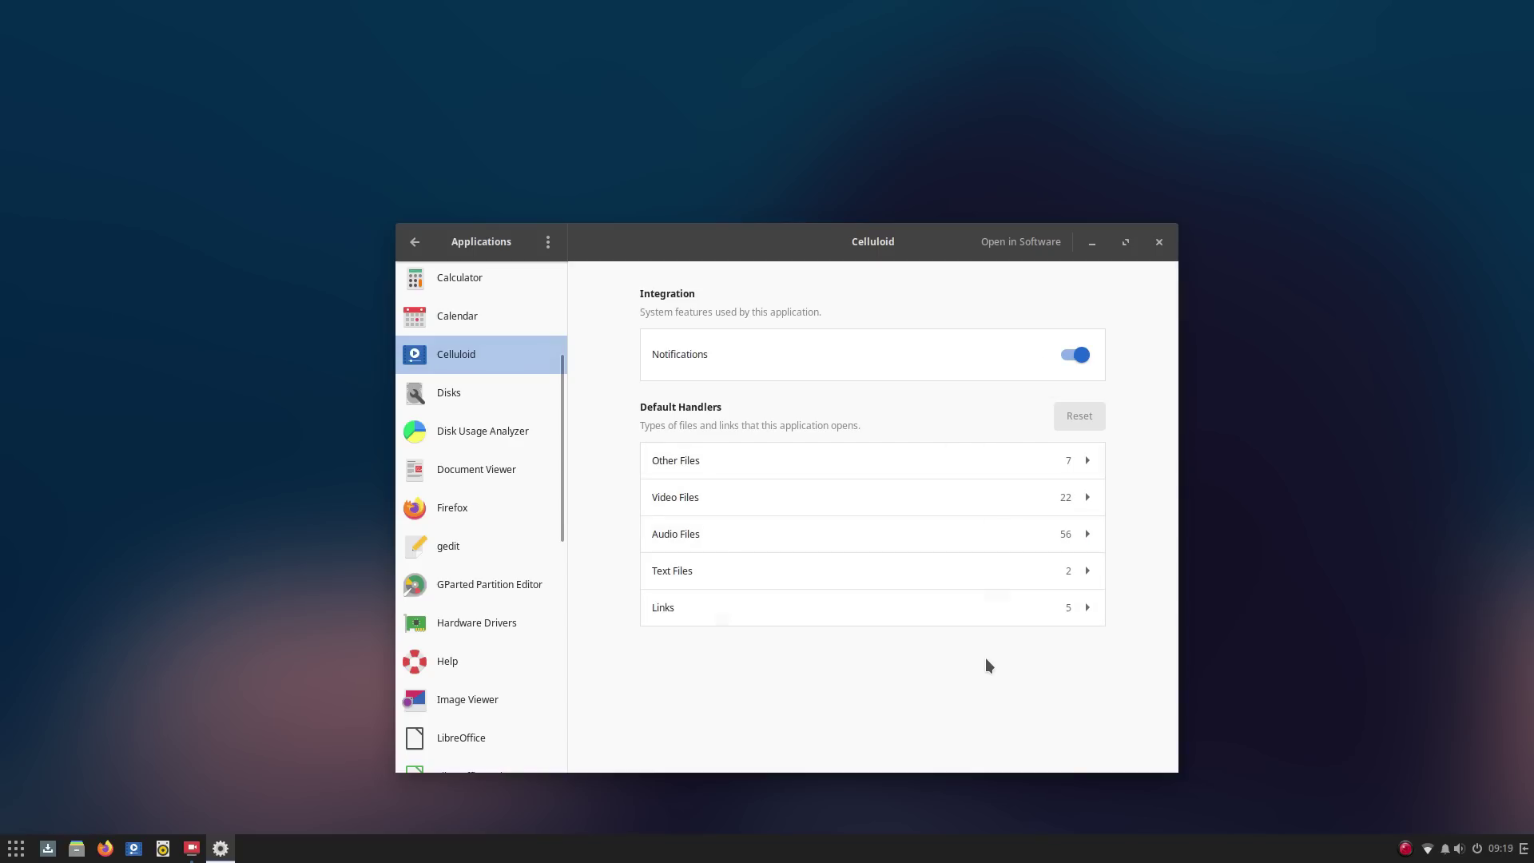
click(414, 241)
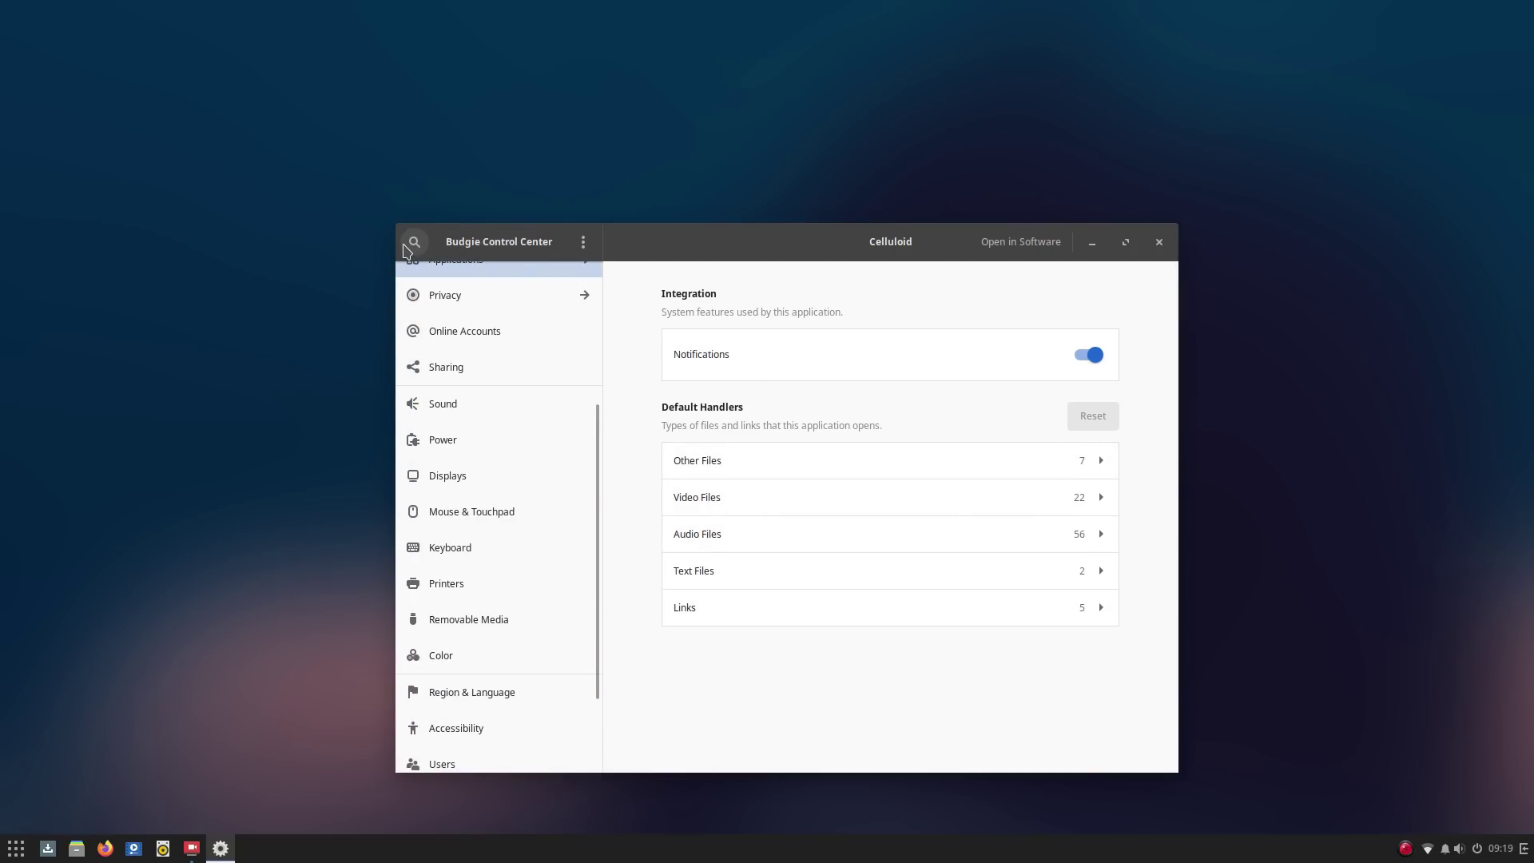
- Check Privacy's File History & Trash page, then go back to the main list
scroll(512, 344, up, 1)
click(494, 364)
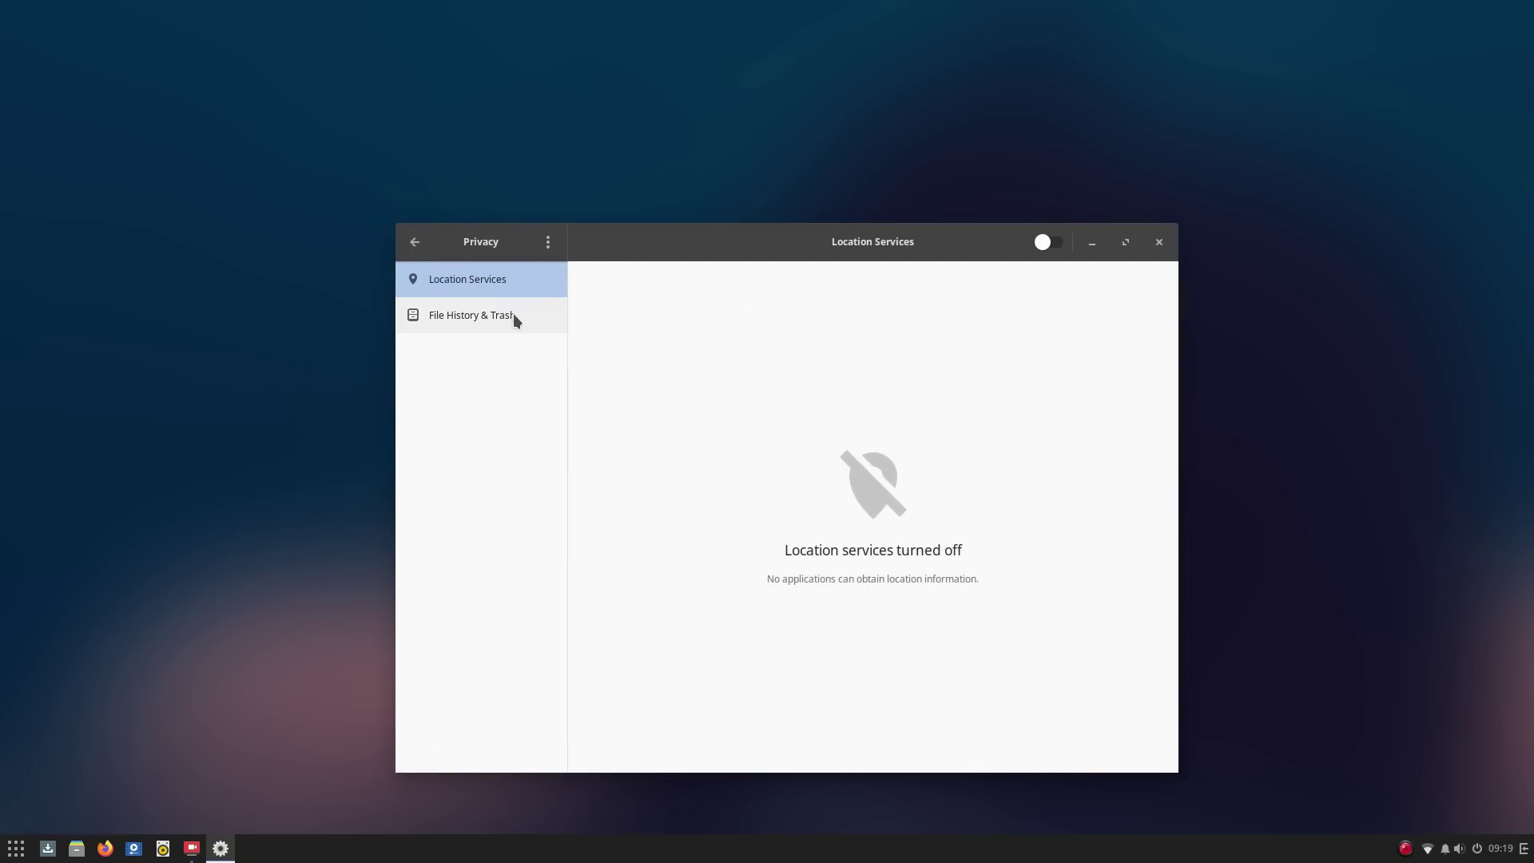
click(513, 315)
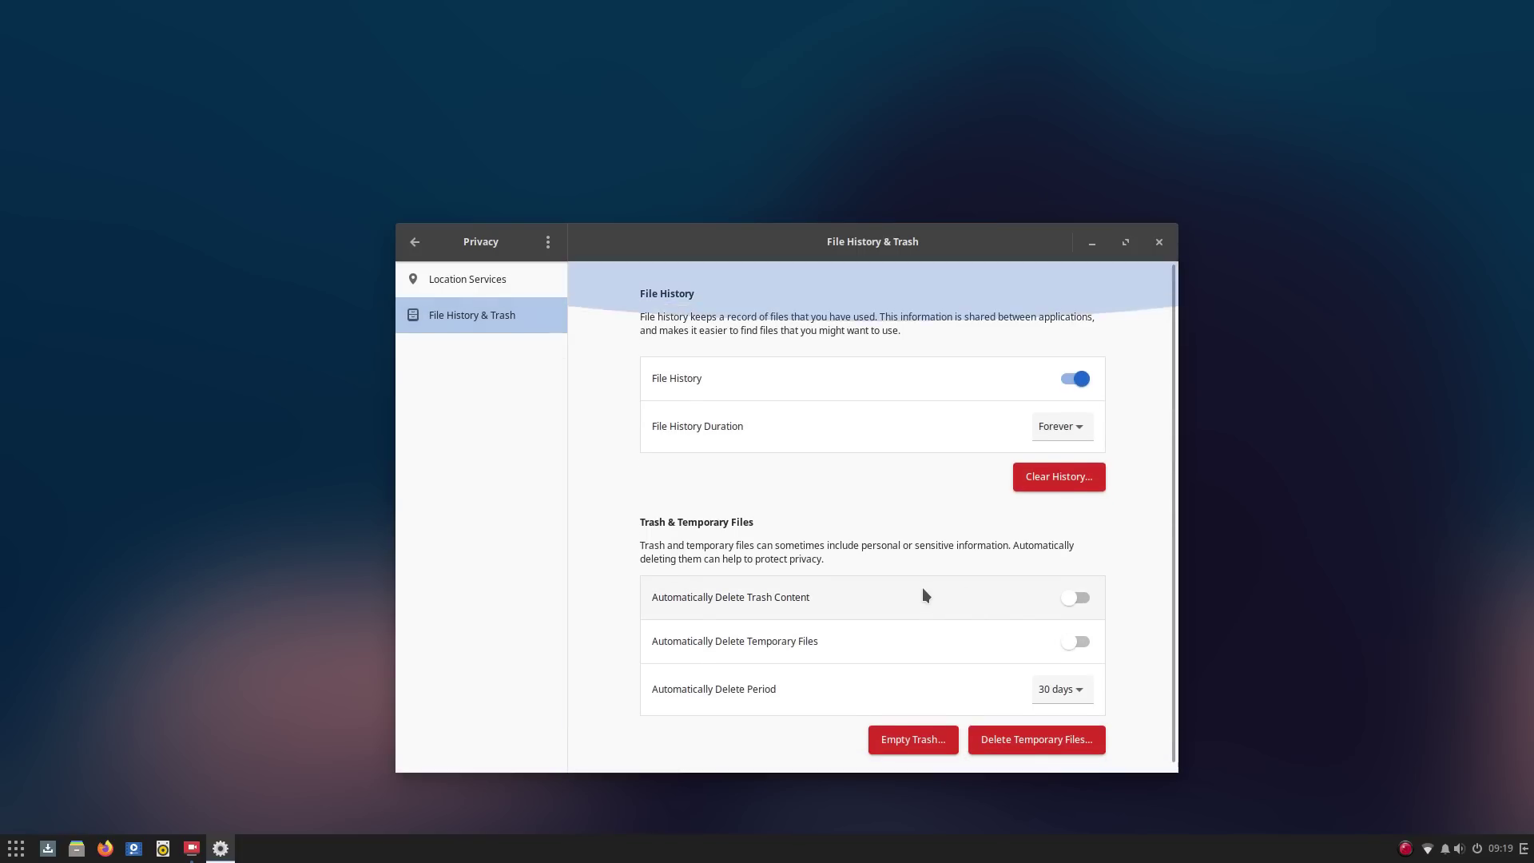
click(415, 241)
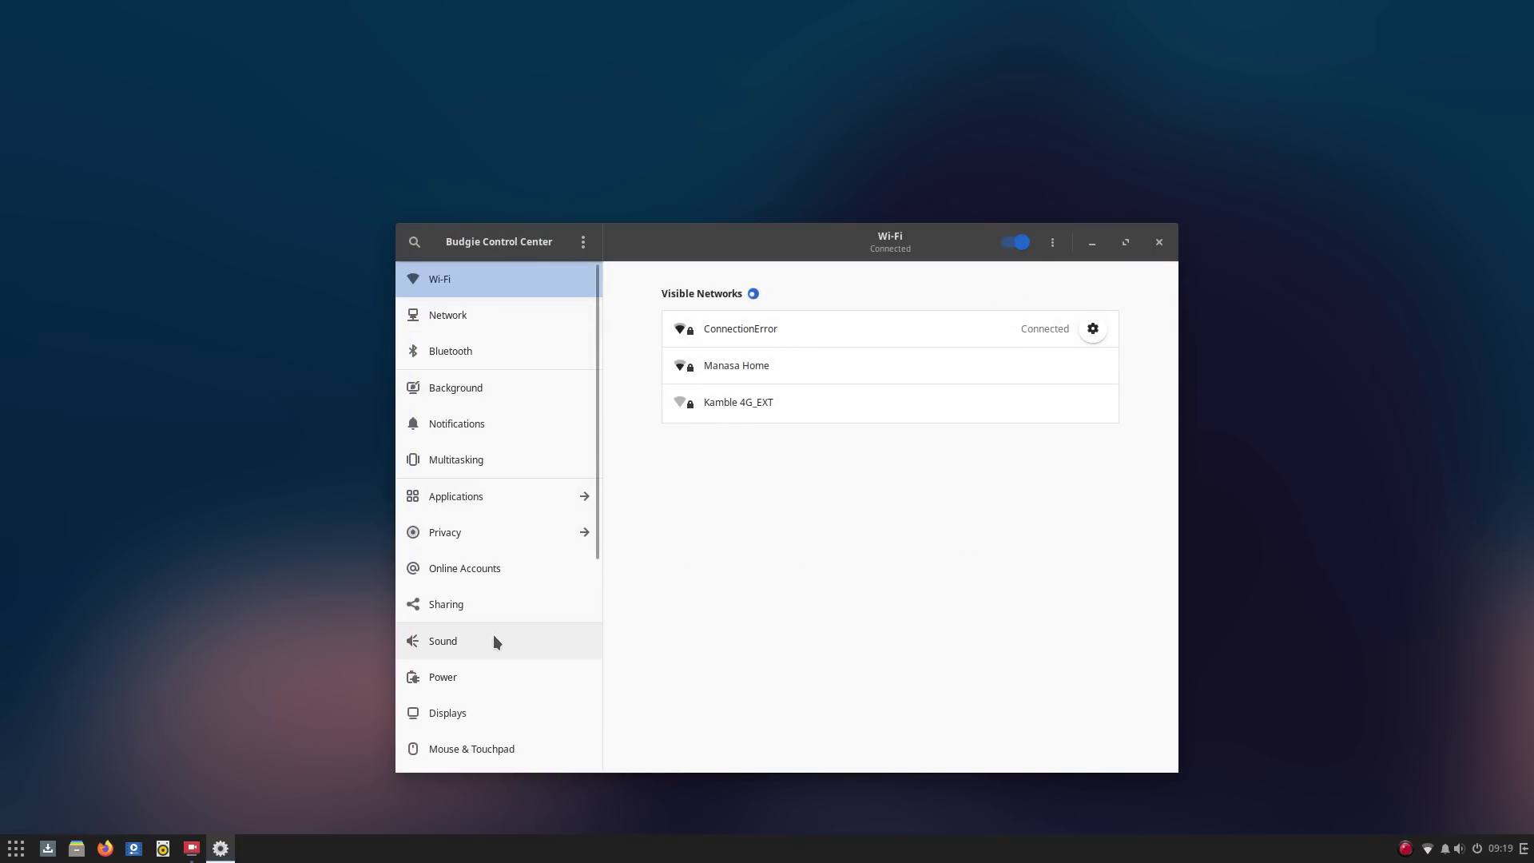
- In Online Accounts, start and cancel Google, Nextcloud and Microsoft account setups
click(526, 564)
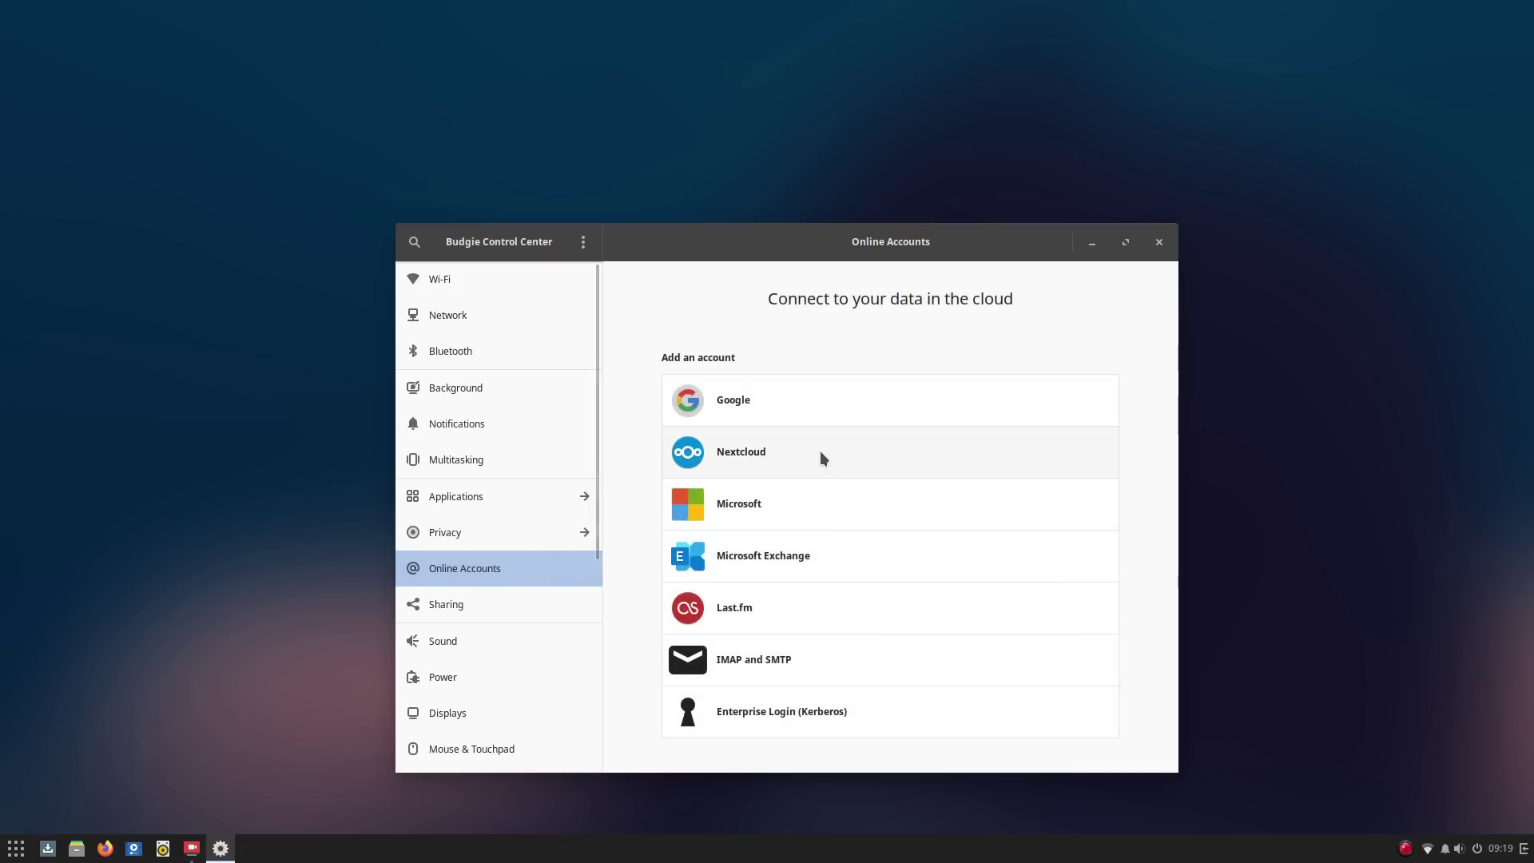
click(819, 414)
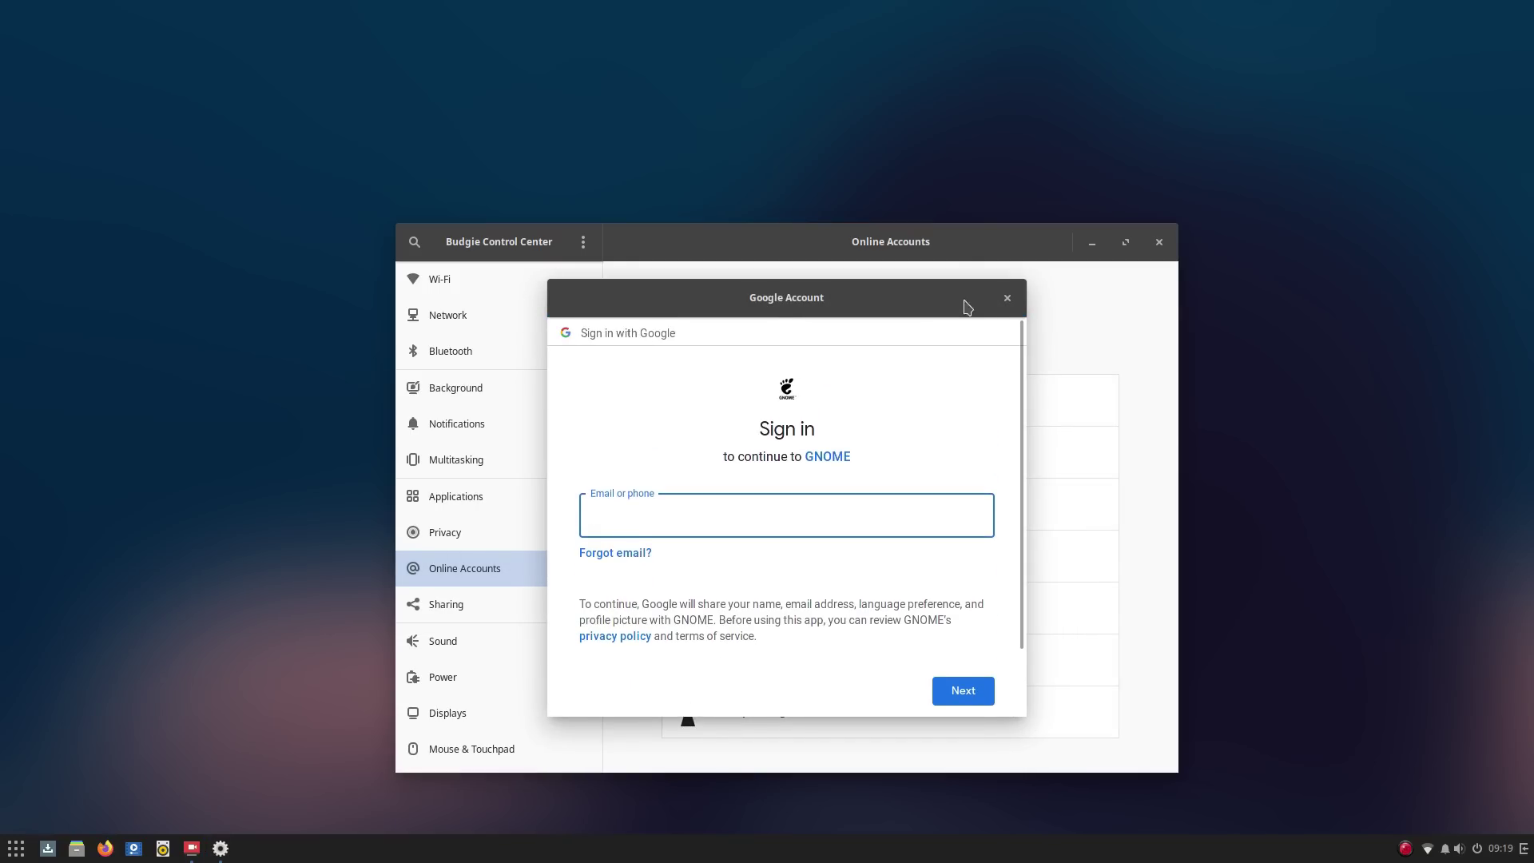
click(1007, 298)
click(800, 469)
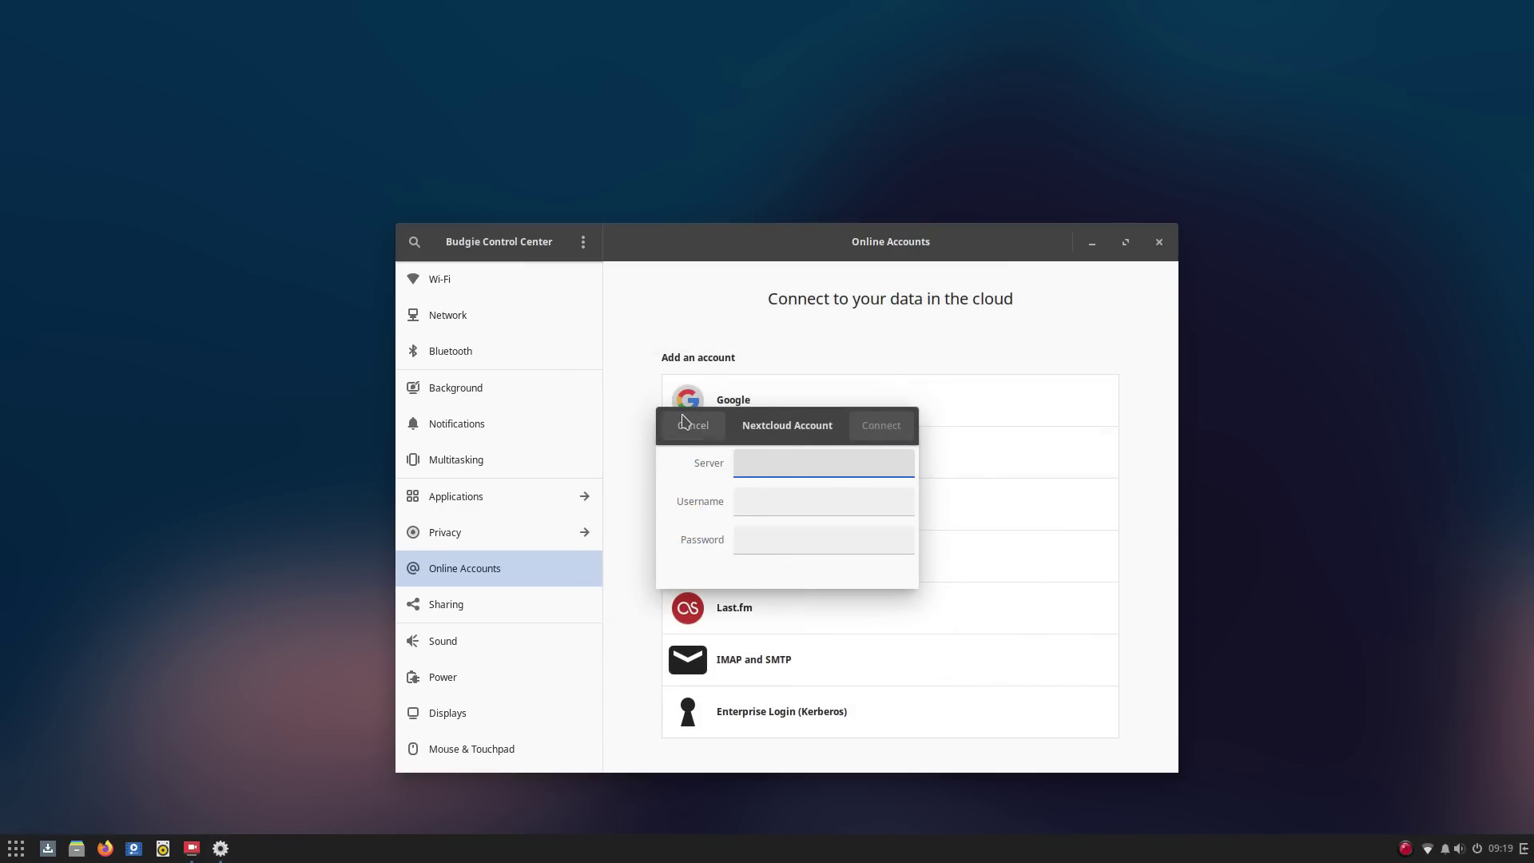
click(685, 423)
click(773, 512)
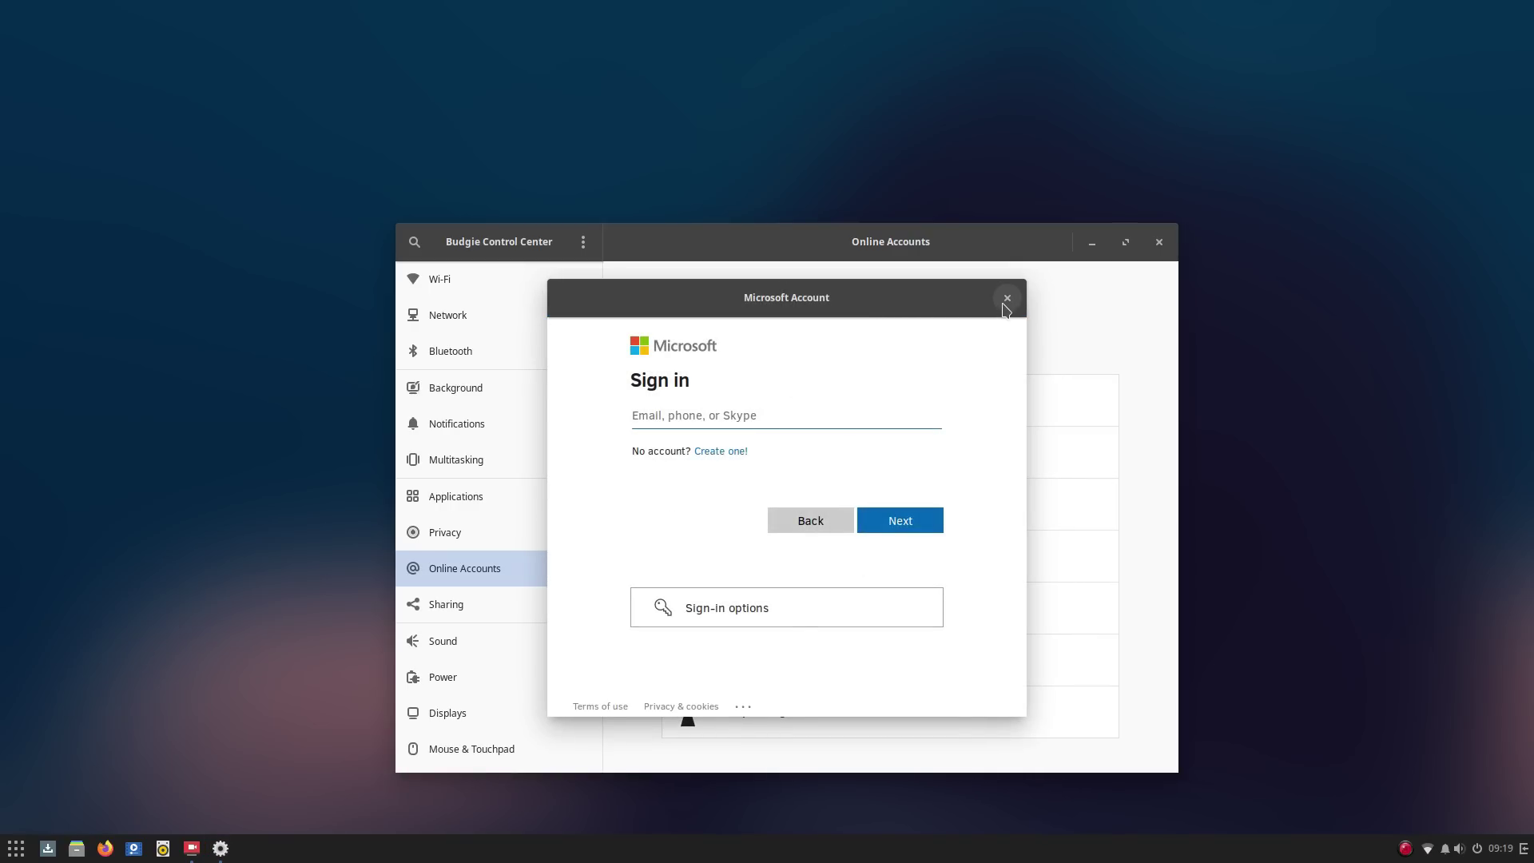
click(1005, 305)
- Cancel the Exchange, Last.fm, IMAP and SMTP, and Kerberos setups, then show Sharing
click(835, 554)
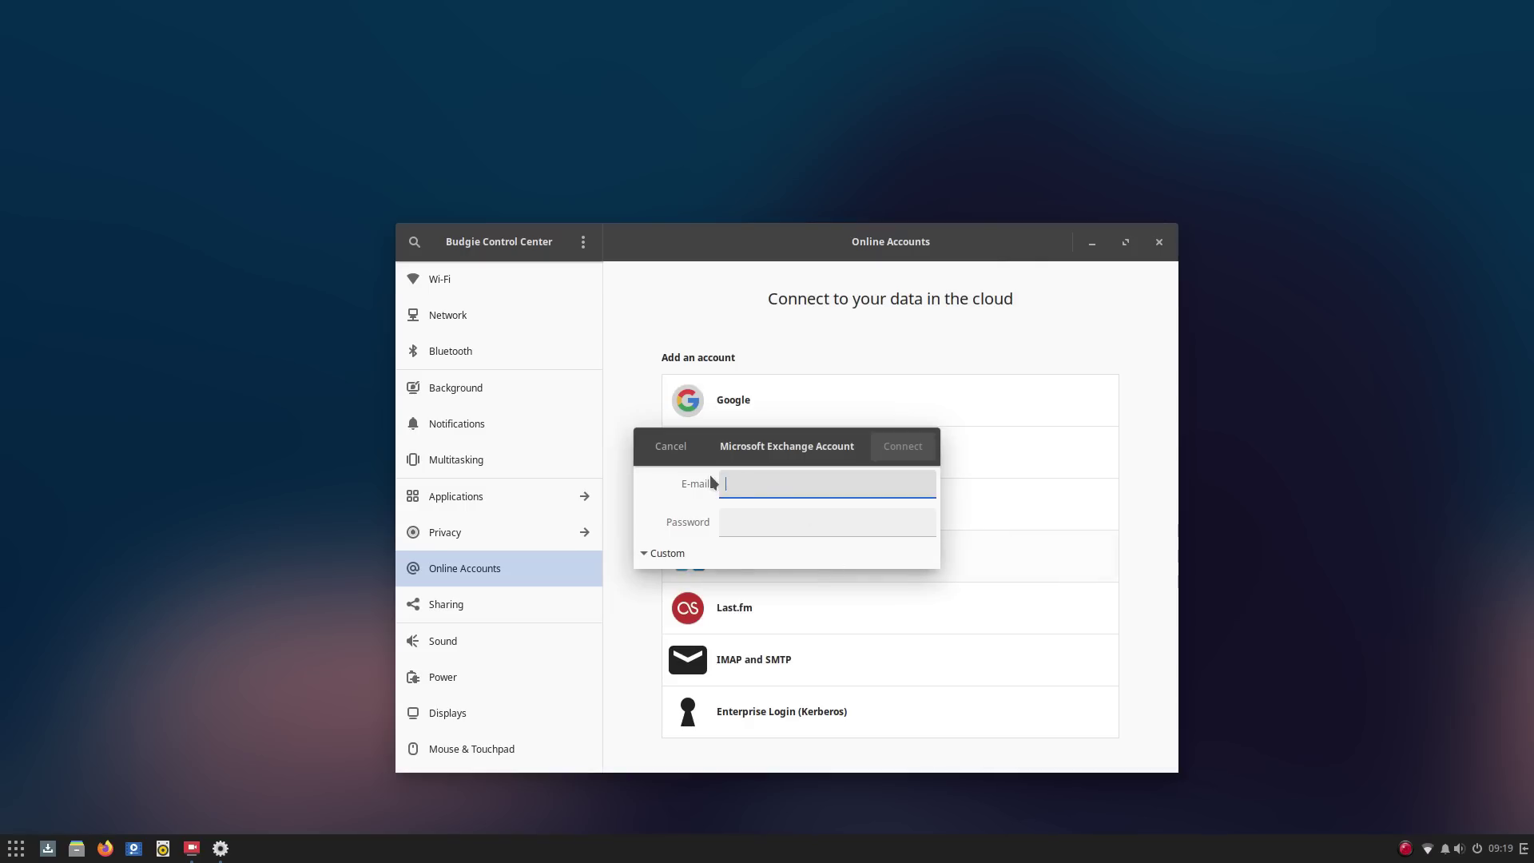
click(671, 446)
click(784, 617)
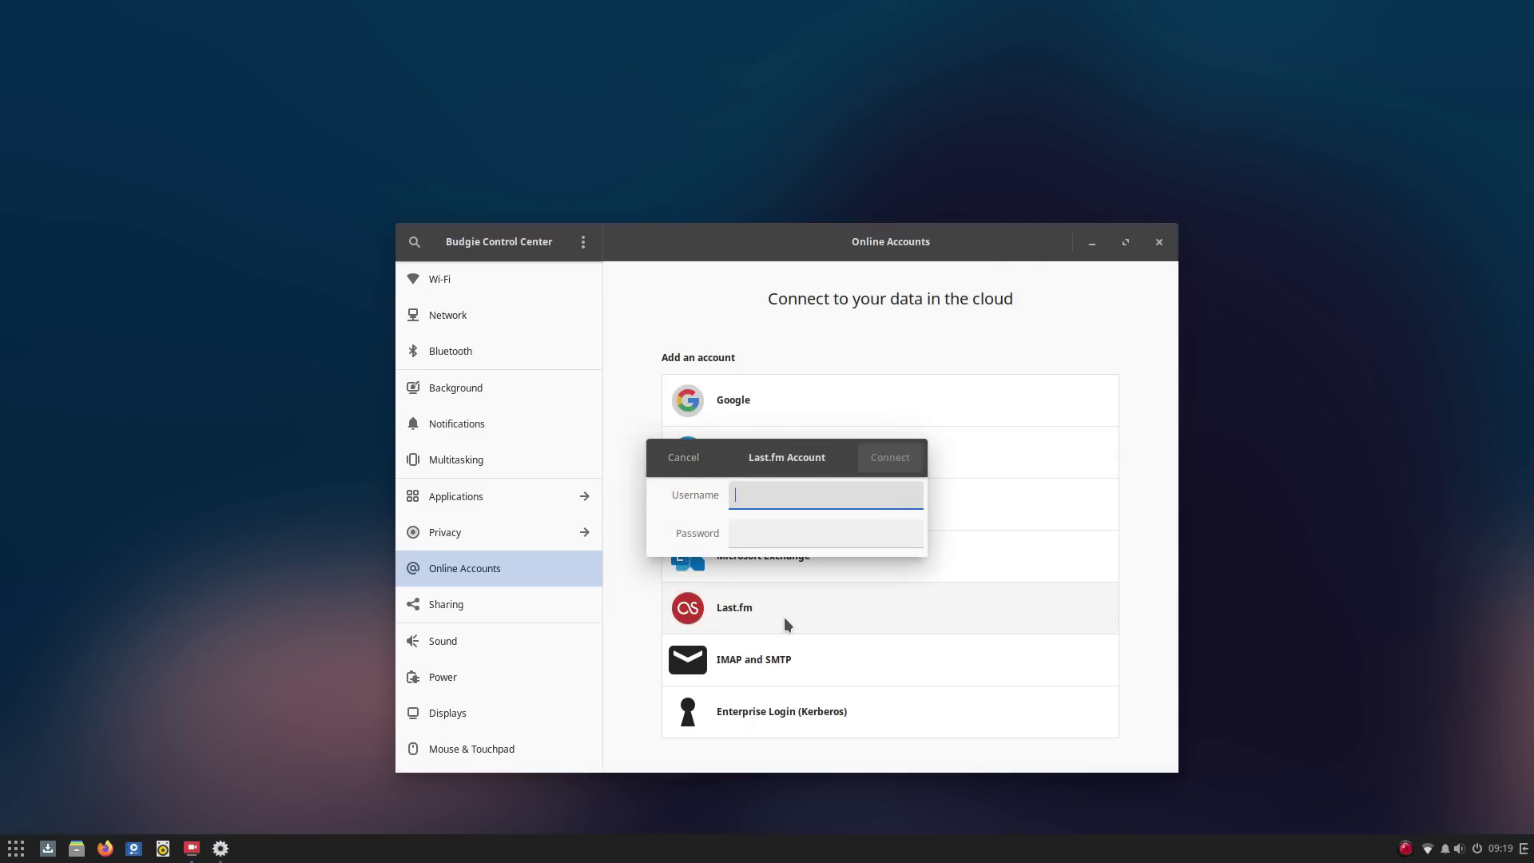
click(676, 463)
click(814, 657)
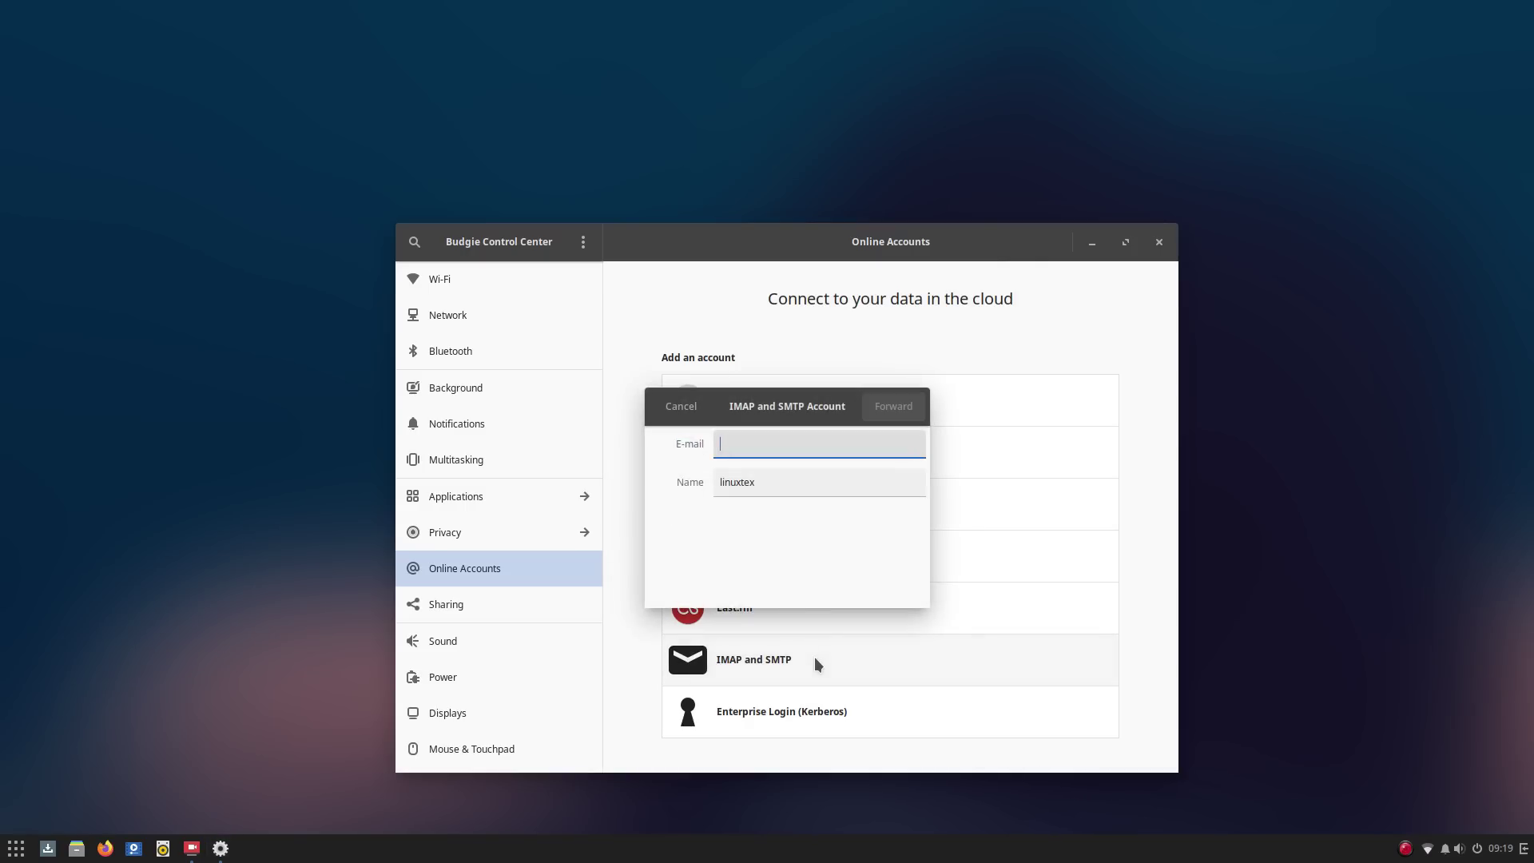
click(682, 407)
click(815, 707)
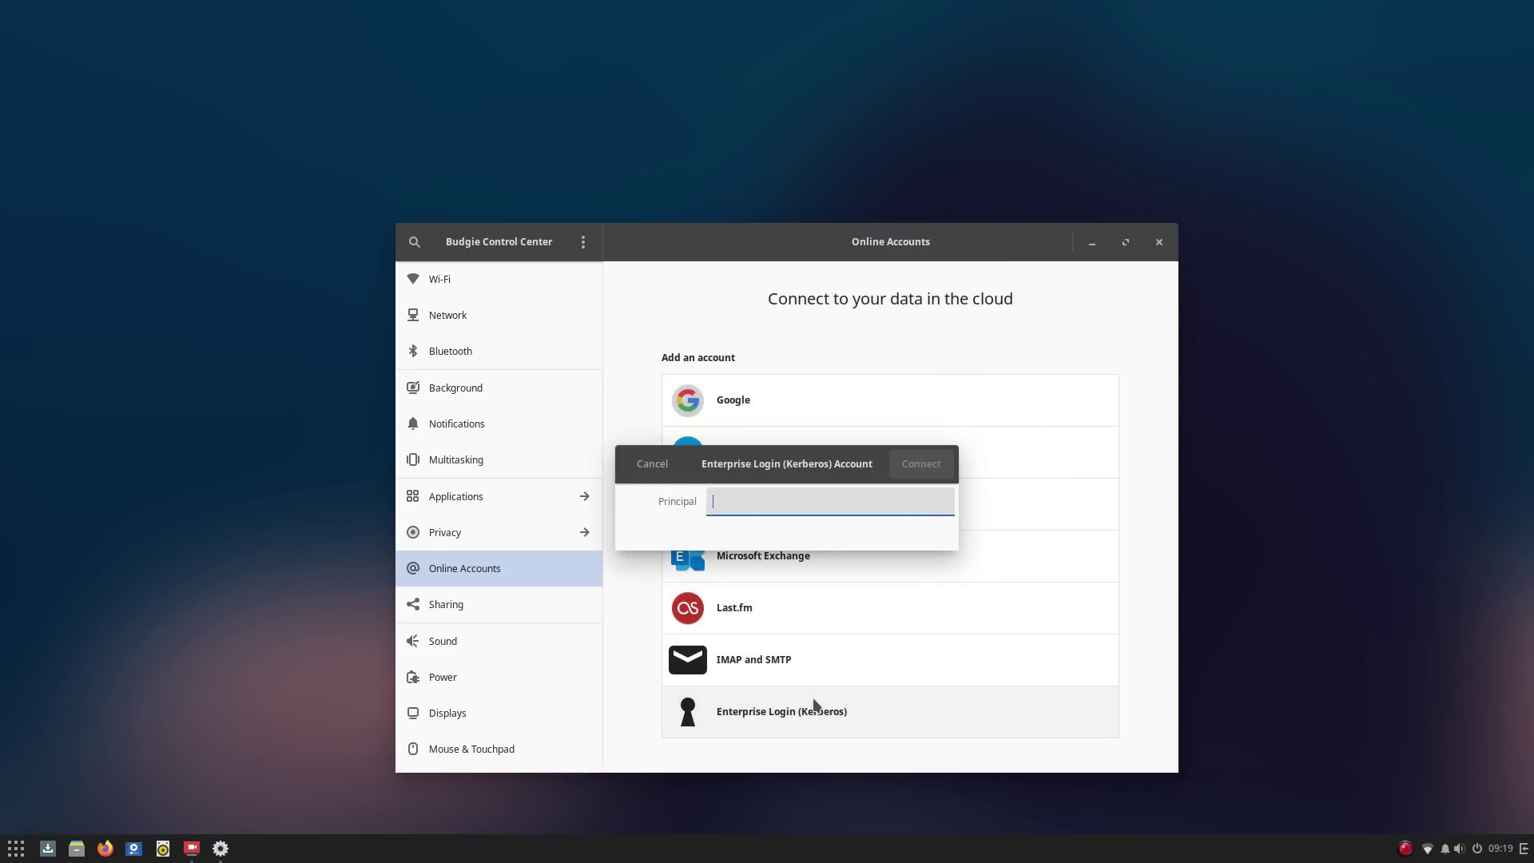
click(655, 475)
click(565, 604)
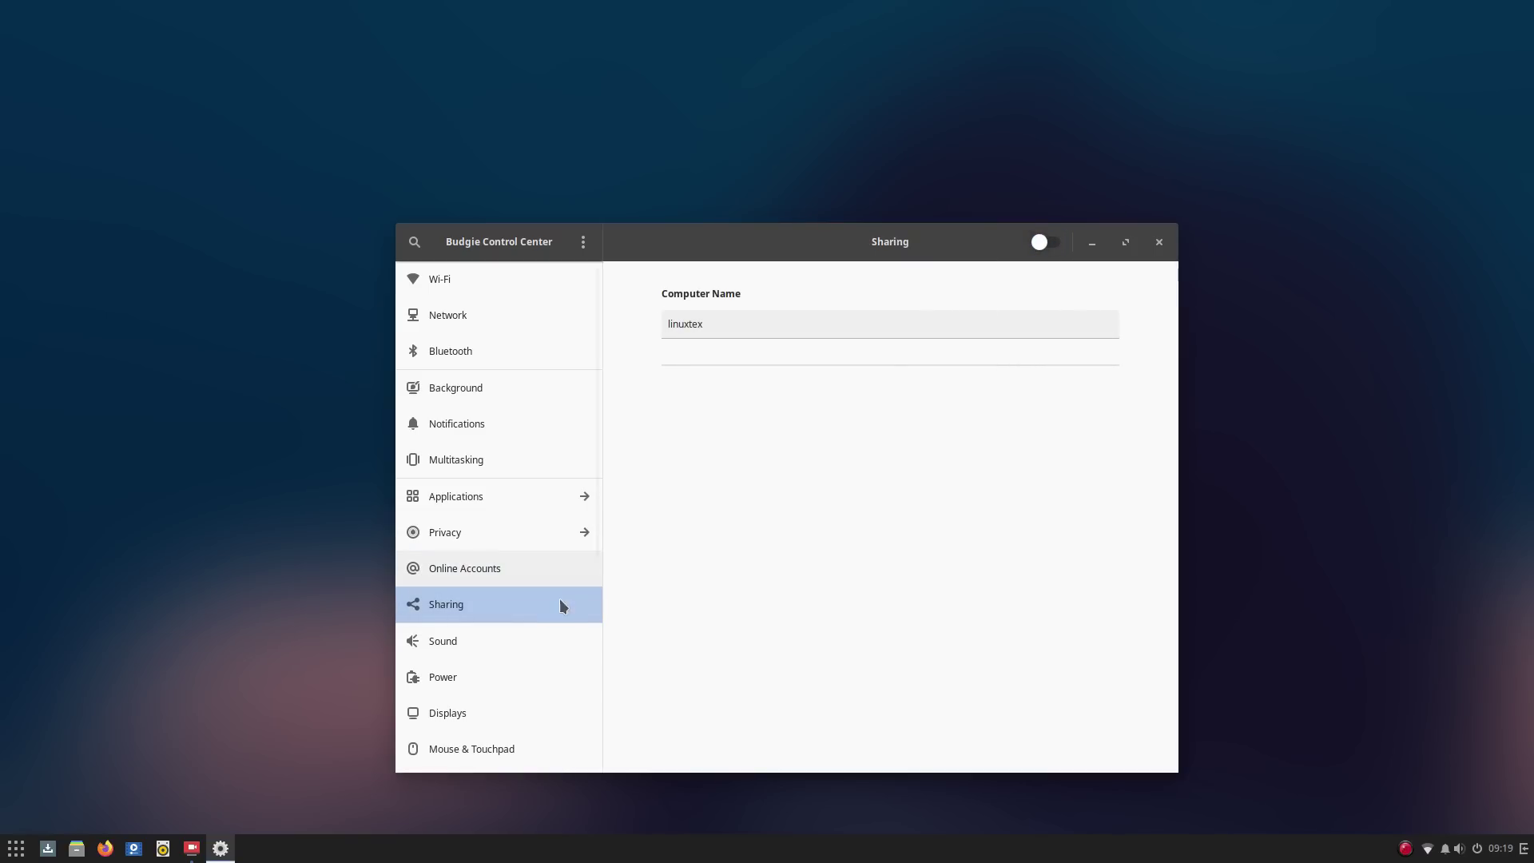
- Raise the System Sounds volume in Sound settings to about 30%
click(534, 641)
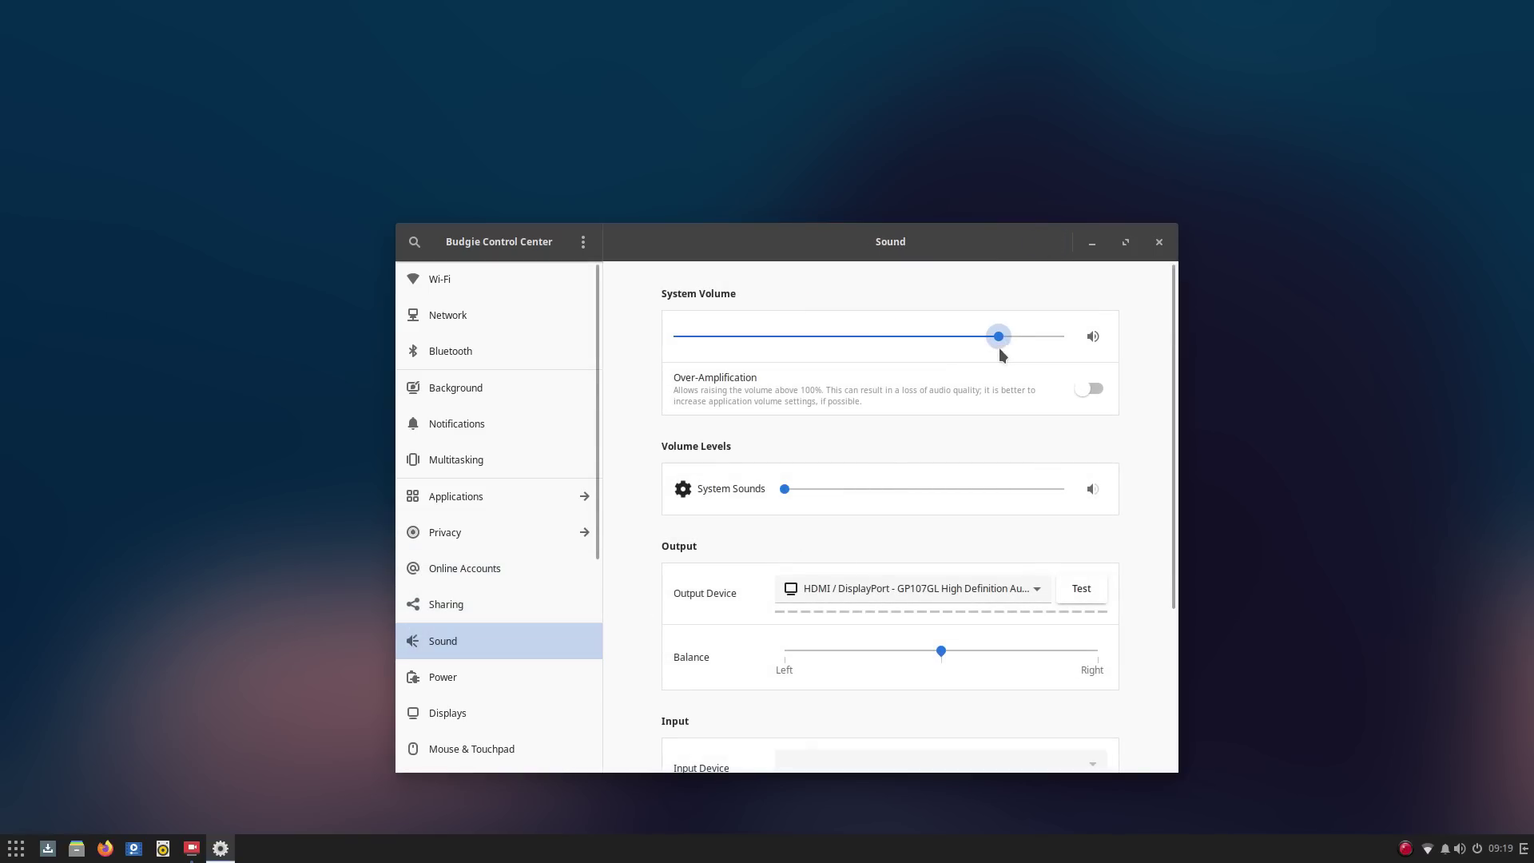
scroll(769, 499, down, 3)
drag(785, 312, 863, 312)
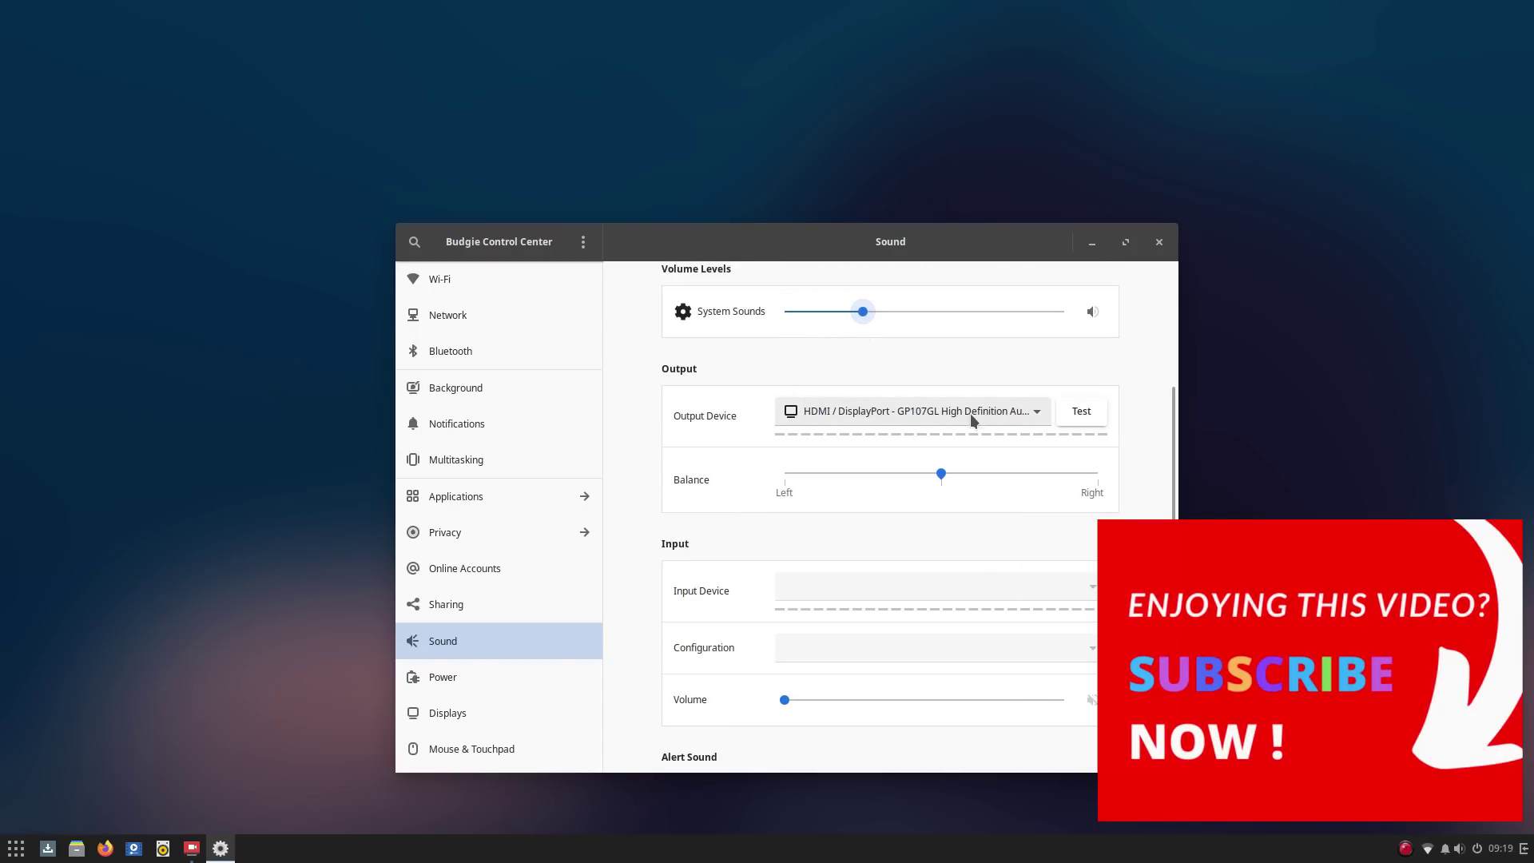
- Try the Performance, Balanced and Power Saver power modes, settling on Performance
click(468, 675)
click(743, 341)
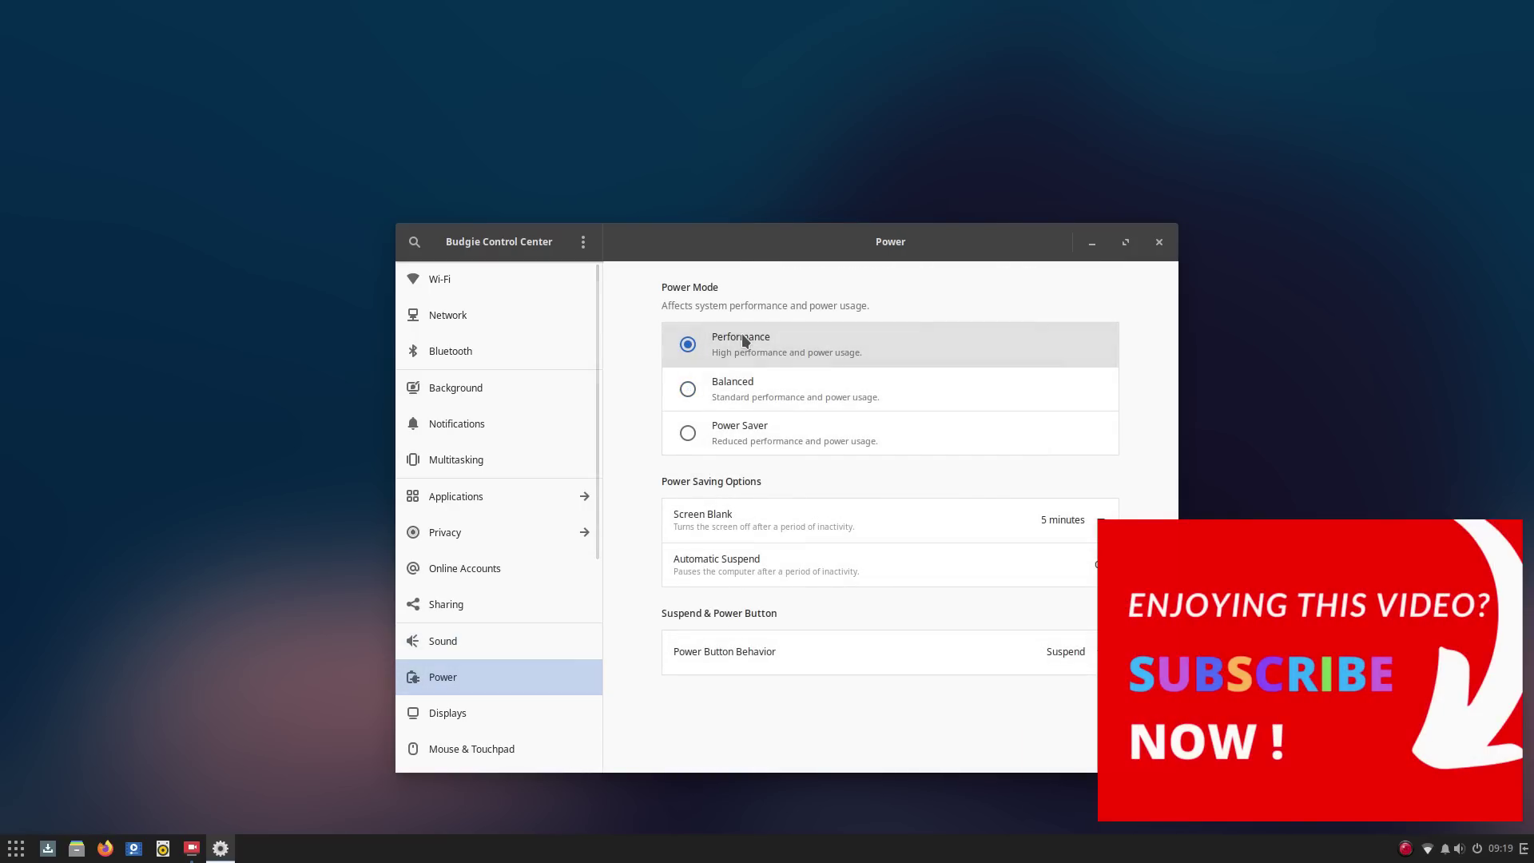
click(794, 377)
click(786, 426)
click(772, 365)
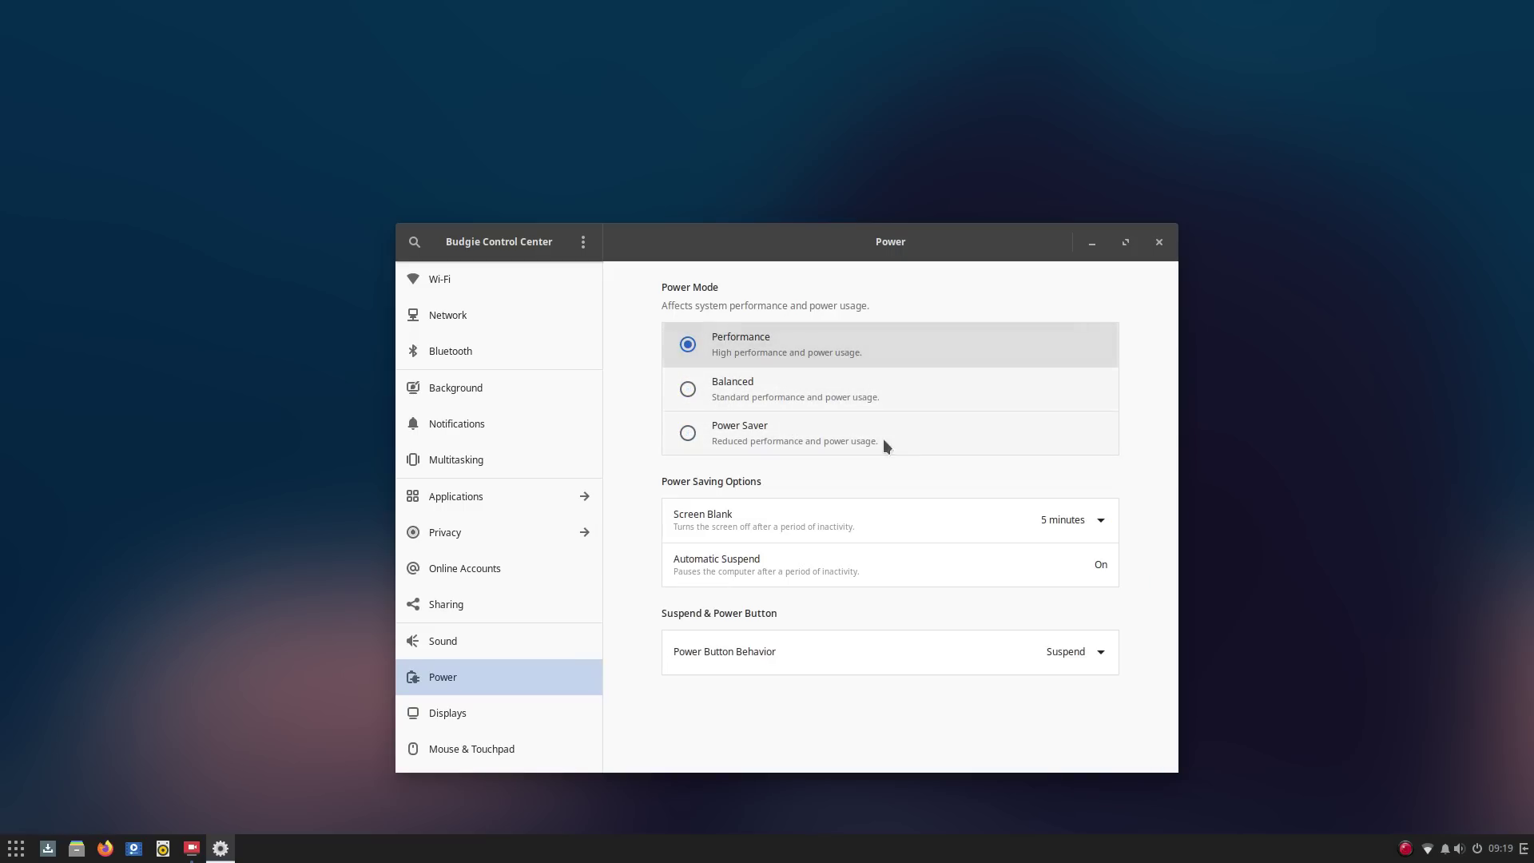
- Keep the 5-minute blank screen delay and the Screen Turns Off lock delay
scroll(561, 634, down, 5)
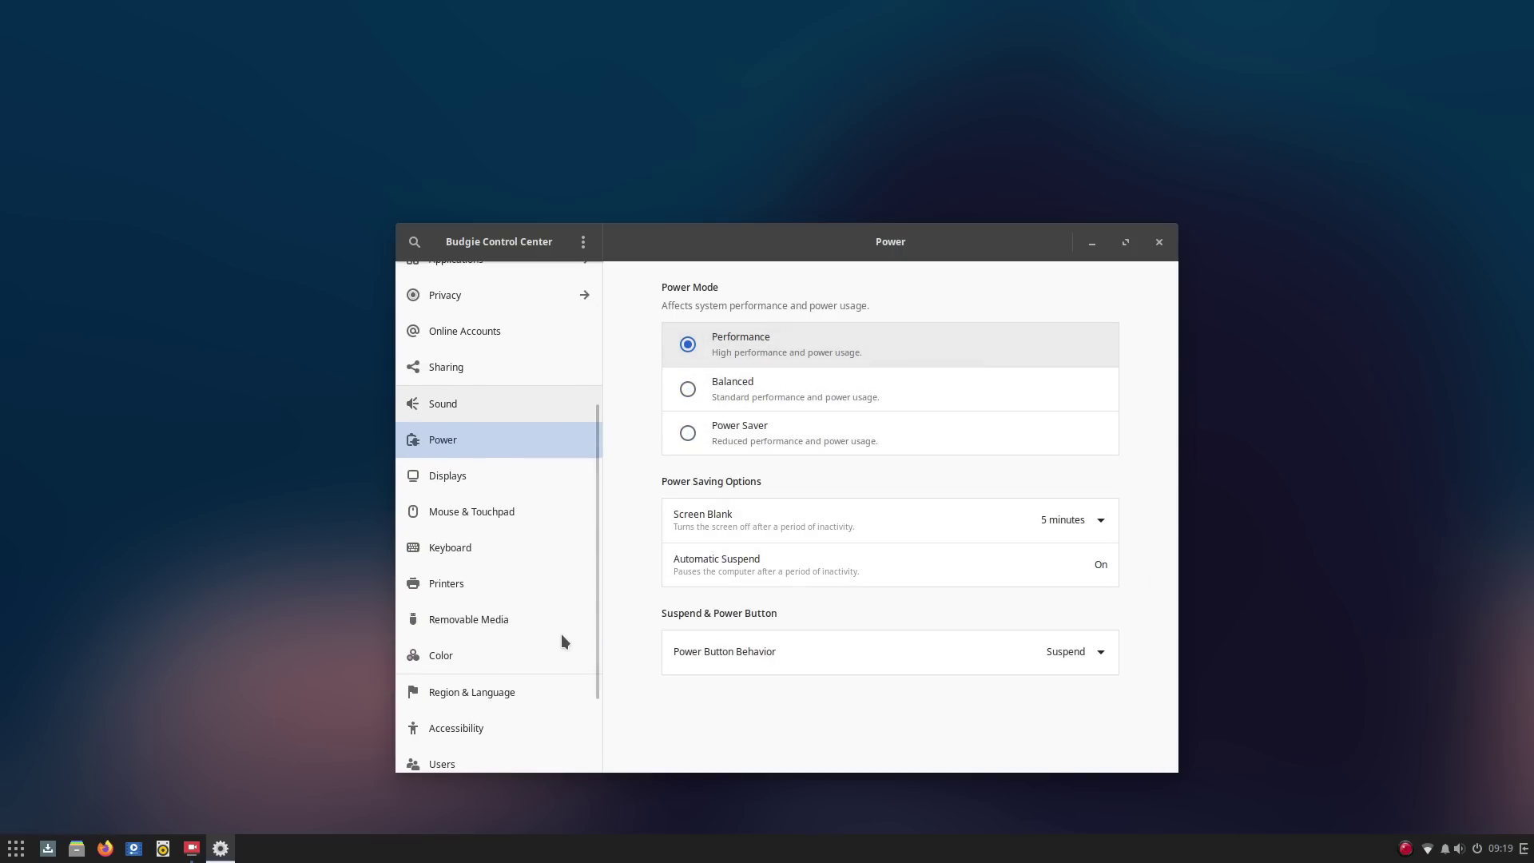
click(481, 484)
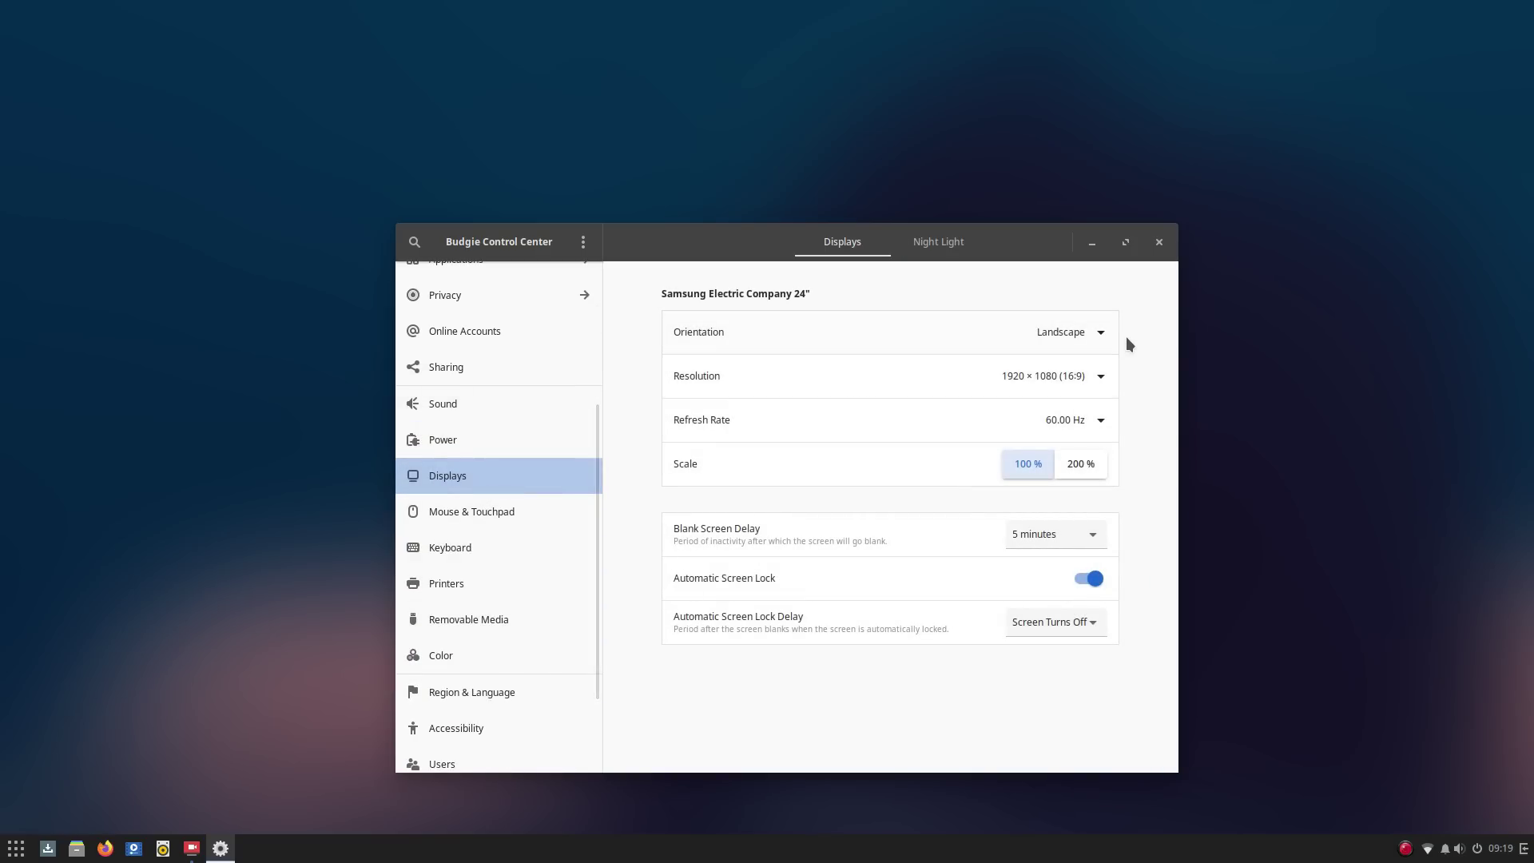
click(1080, 530)
click(1081, 531)
click(1084, 621)
click(1083, 622)
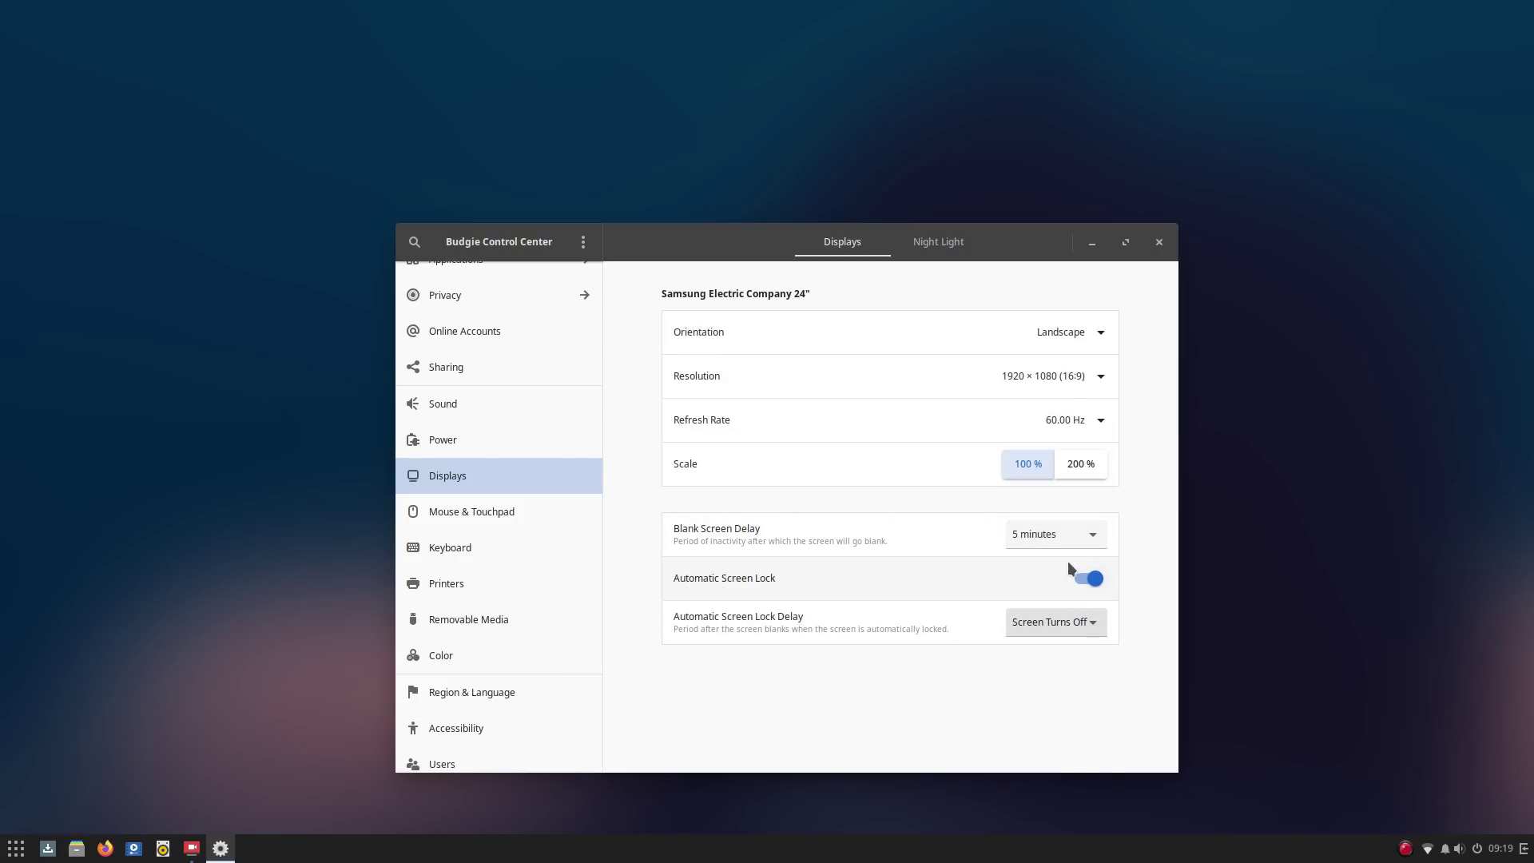
- Keep the Displays refresh rate at 60.00 Hz and view the Night Light tab
click(1086, 424)
click(1087, 425)
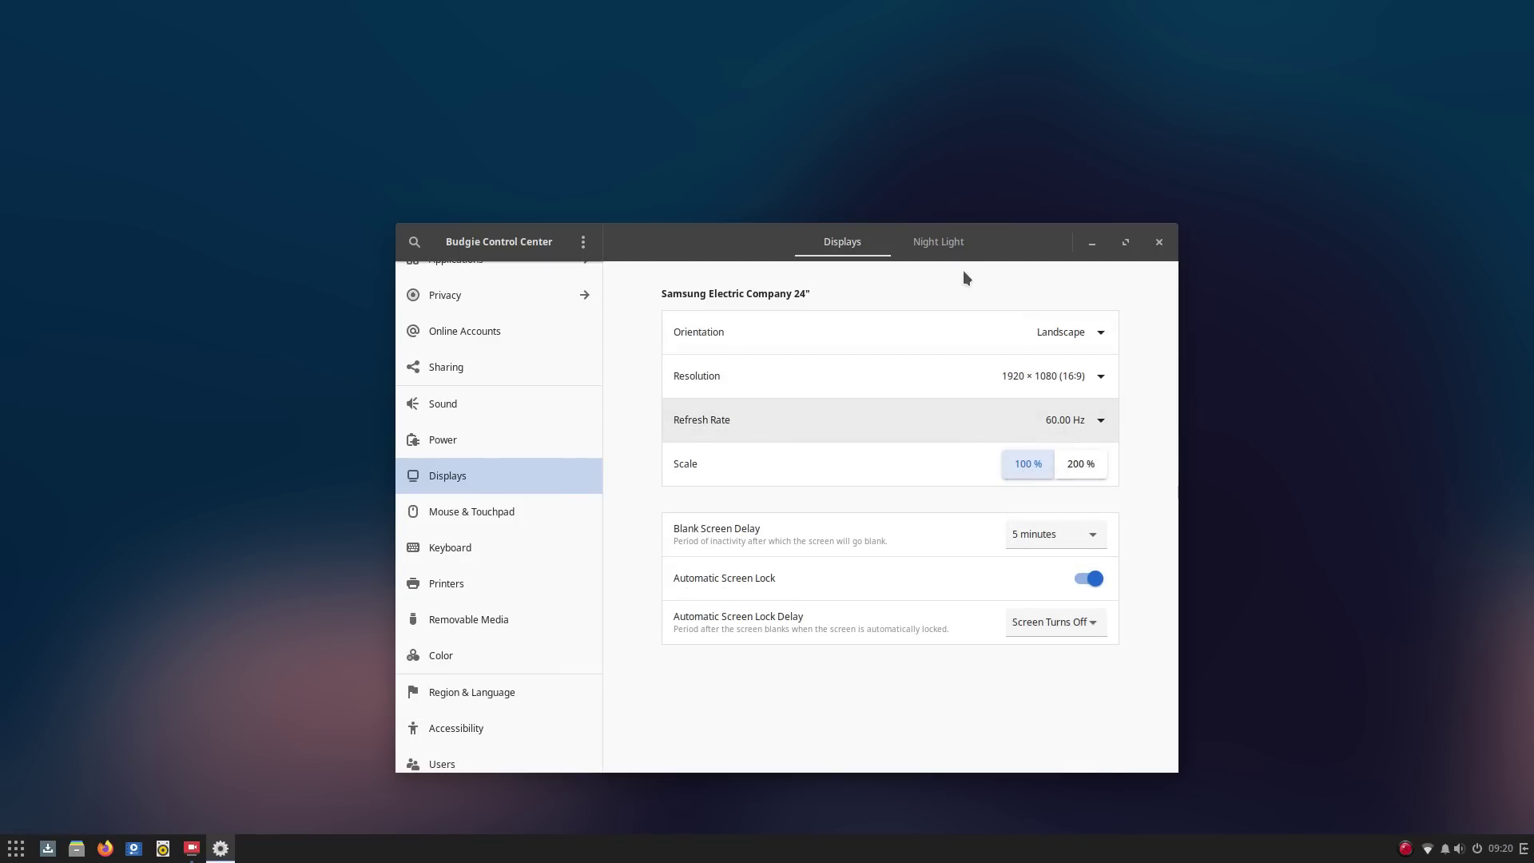
click(943, 244)
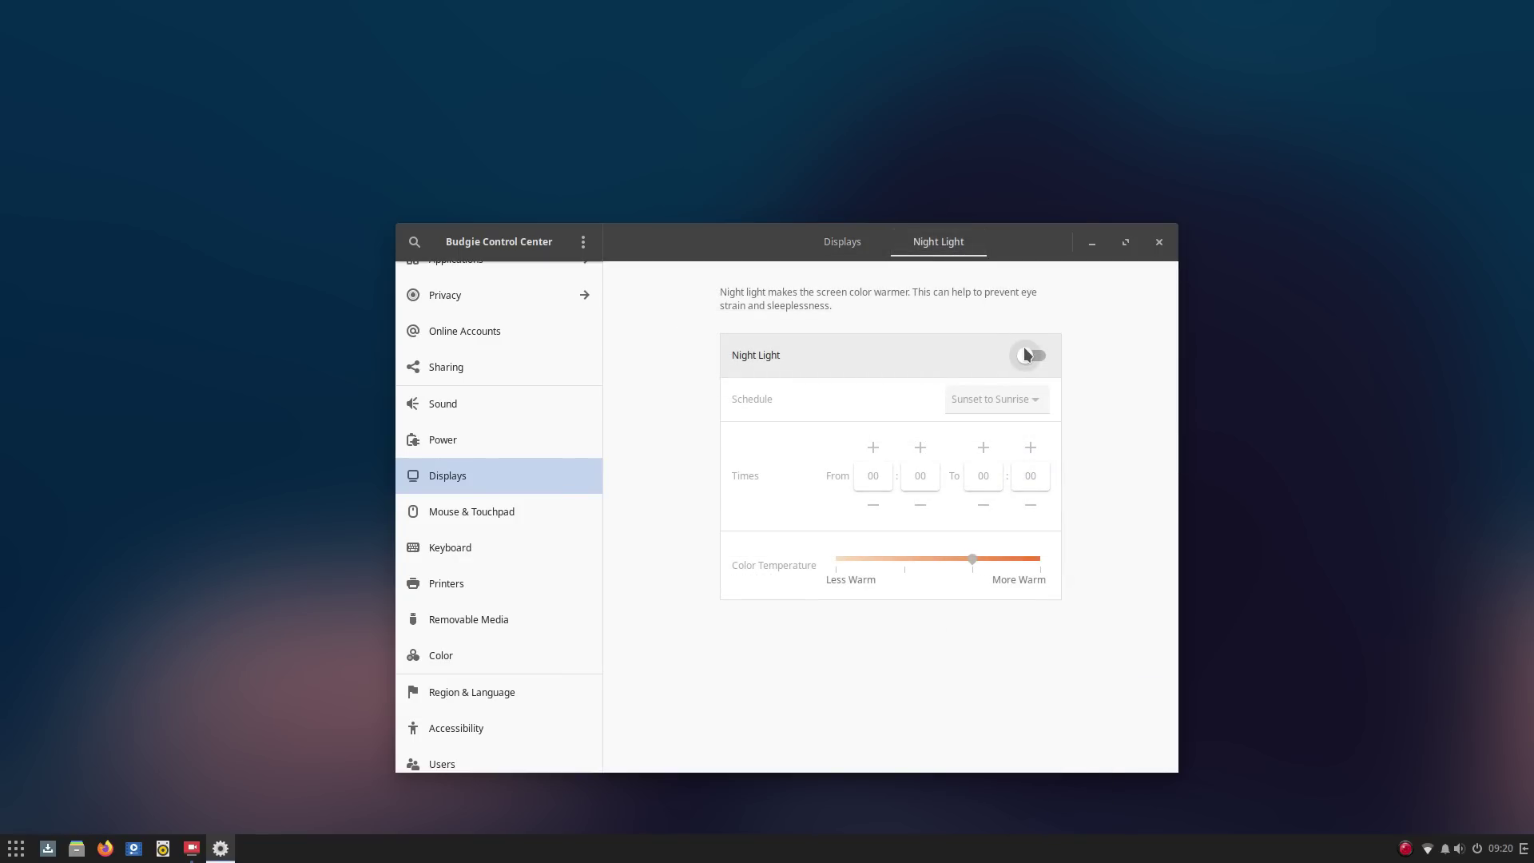
- Test a primary-button double click in the Mouse & Touchpad Test Your Settings area
click(543, 509)
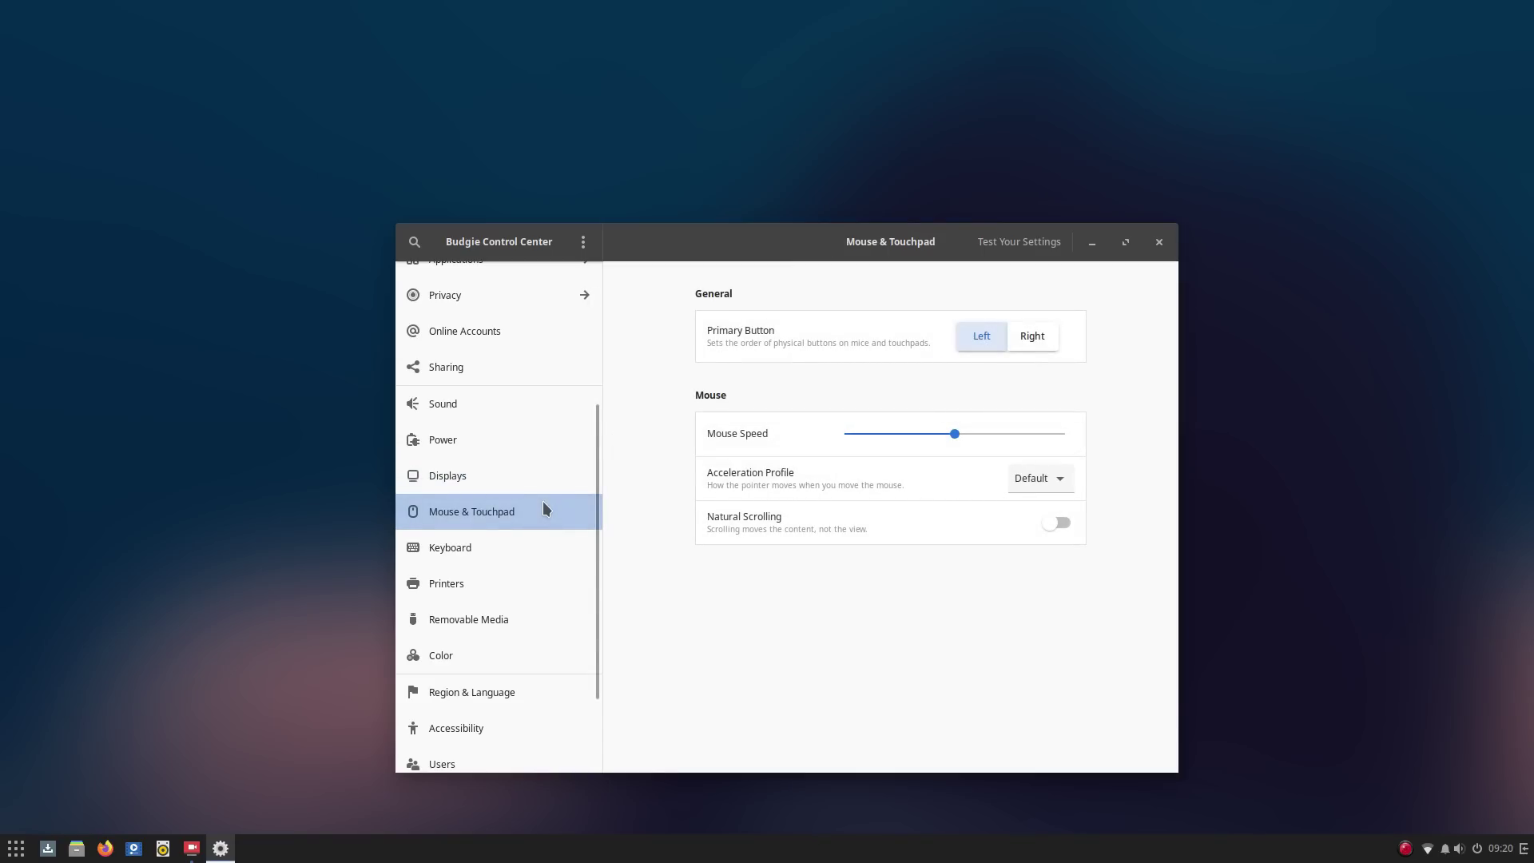
click(996, 244)
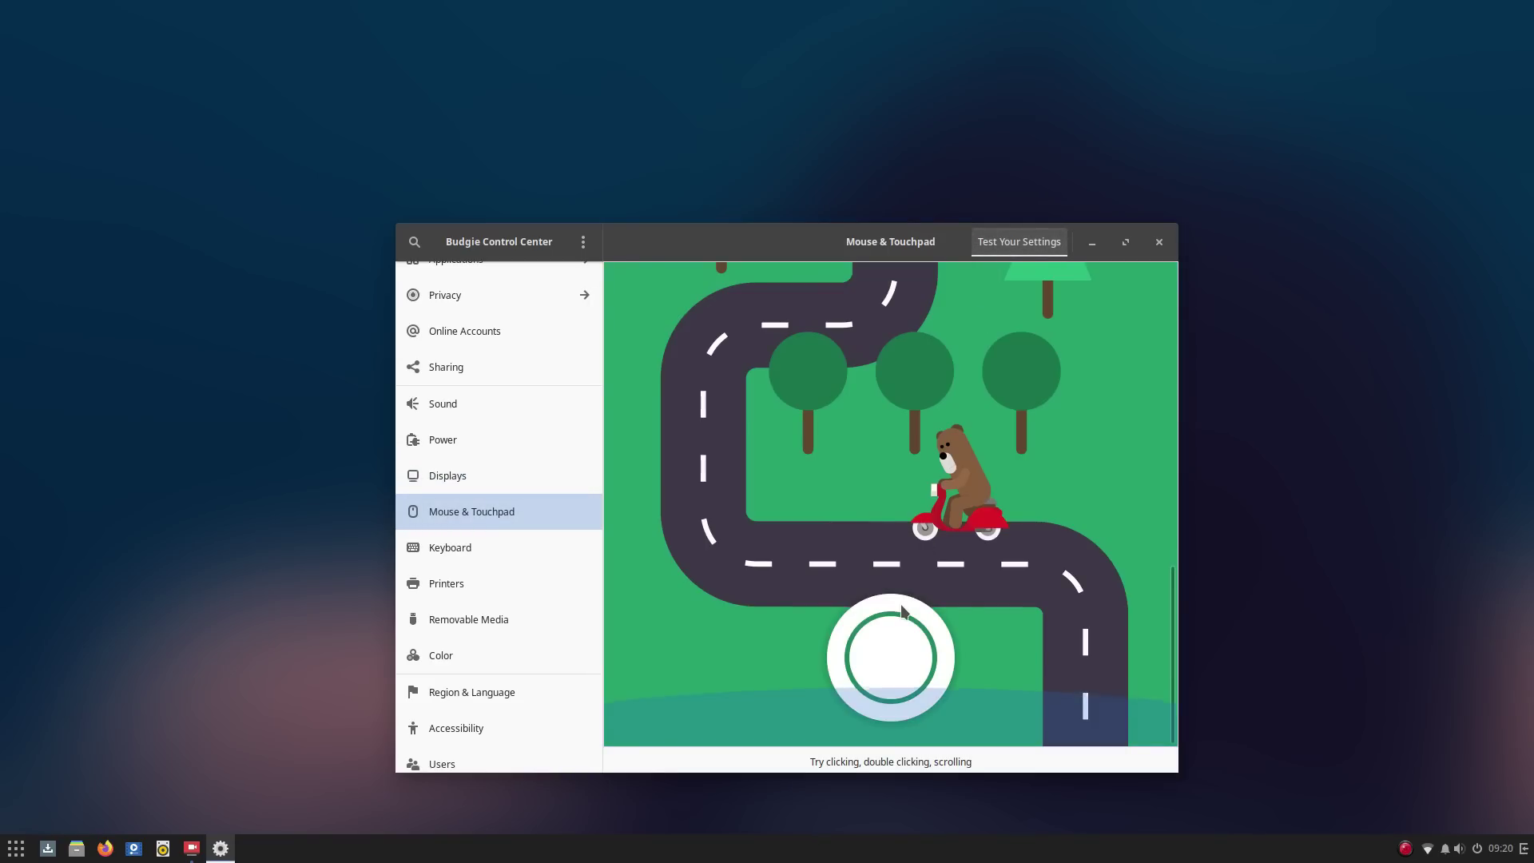
double_click(907, 646)
scroll(1103, 557, up, 2)
scroll(1079, 559, down, 2)
scroll(1053, 569, up, 5)
scroll(1054, 569, up, 3)
scroll(1054, 569, down, 8)
scroll(1053, 569, down, 3)
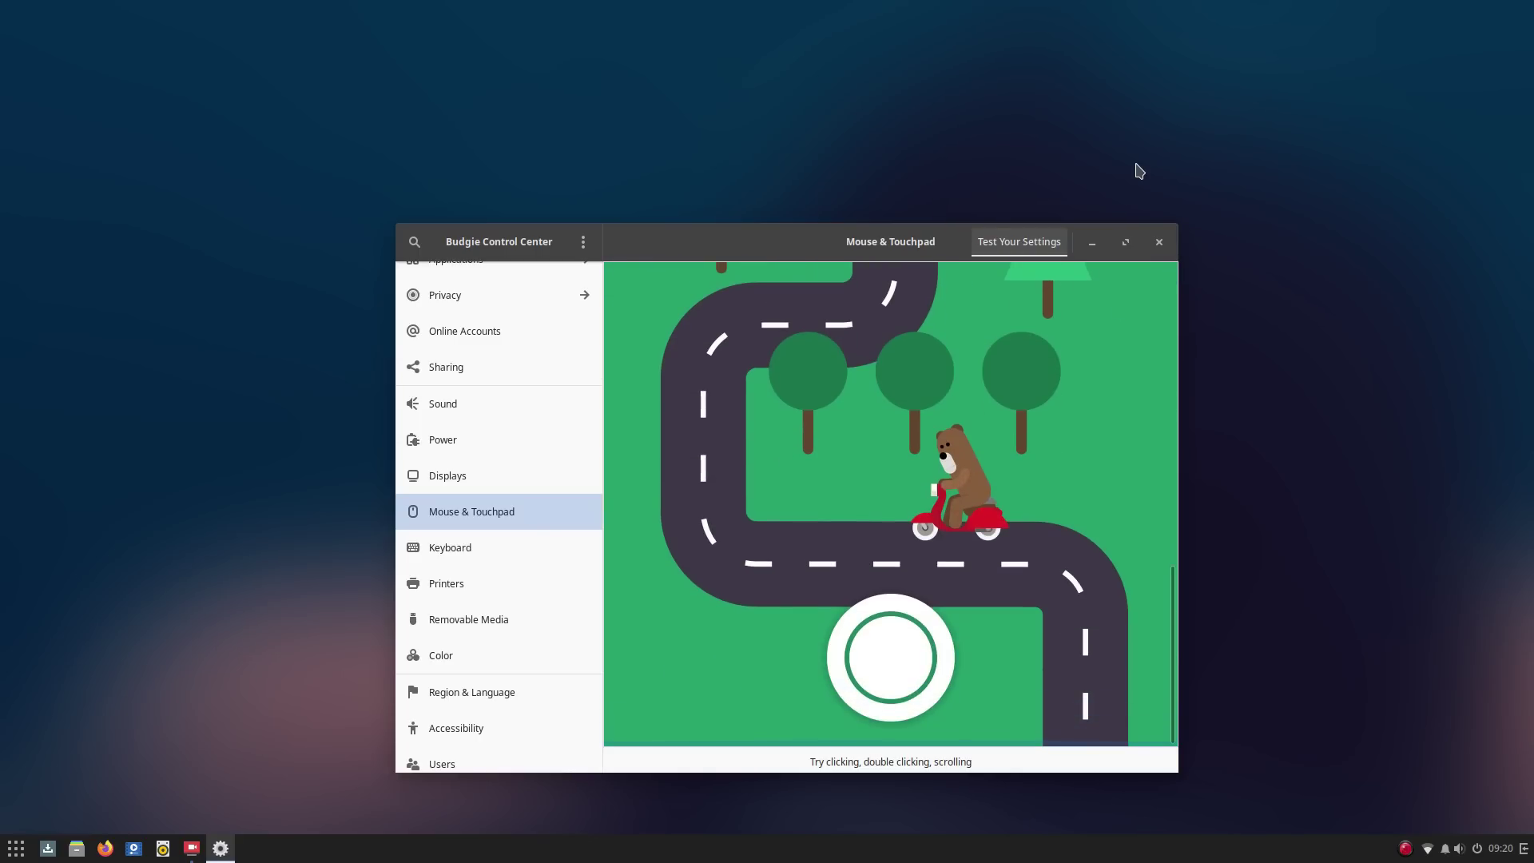
- Browse the Keyboard, Displays, Mouse & Touchpad and Printers settings pages
click(542, 554)
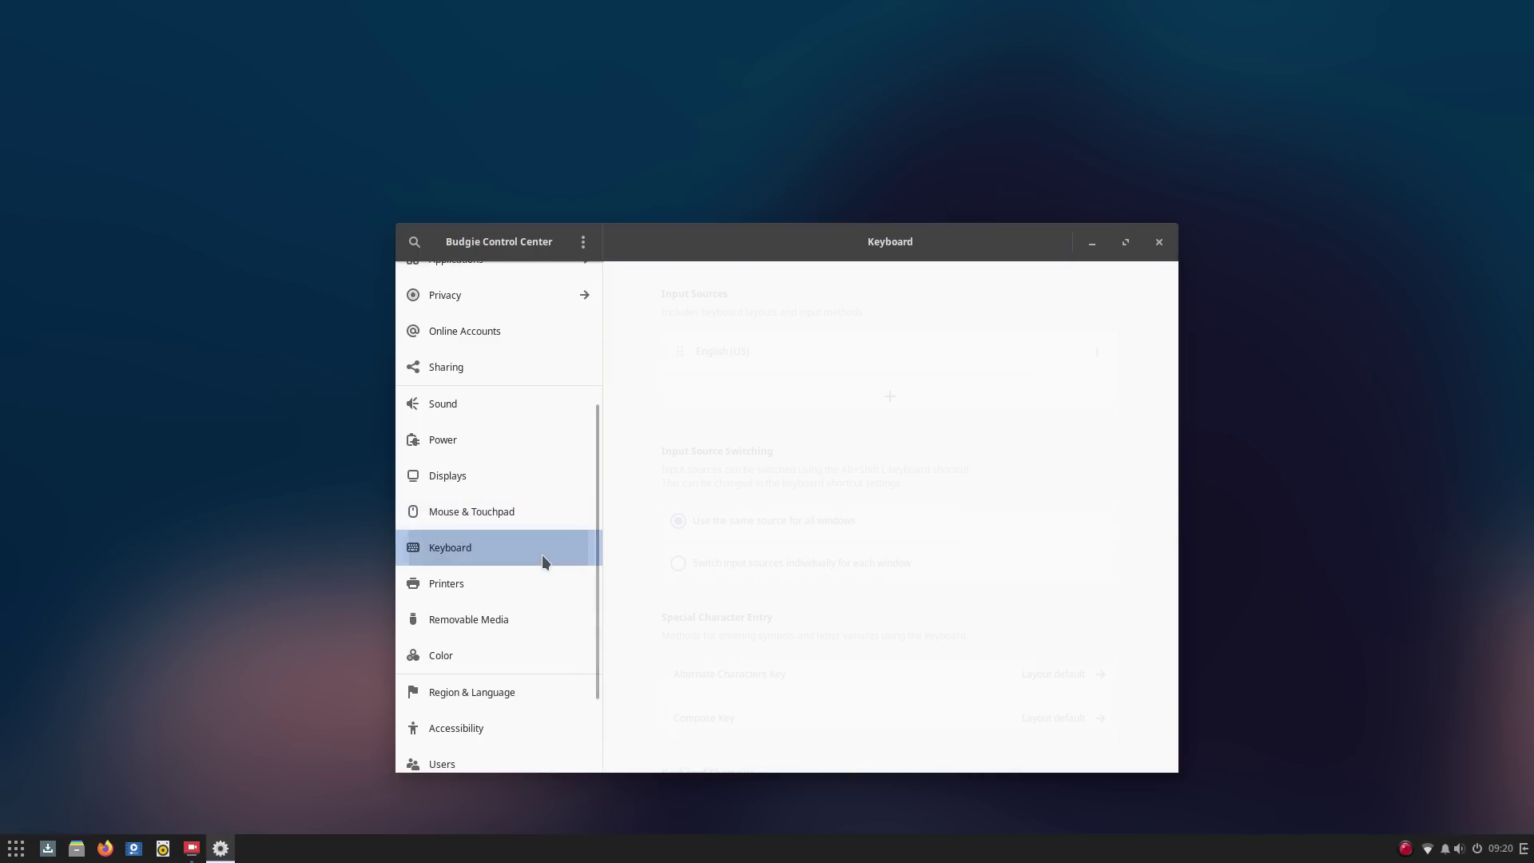
click(519, 478)
click(520, 515)
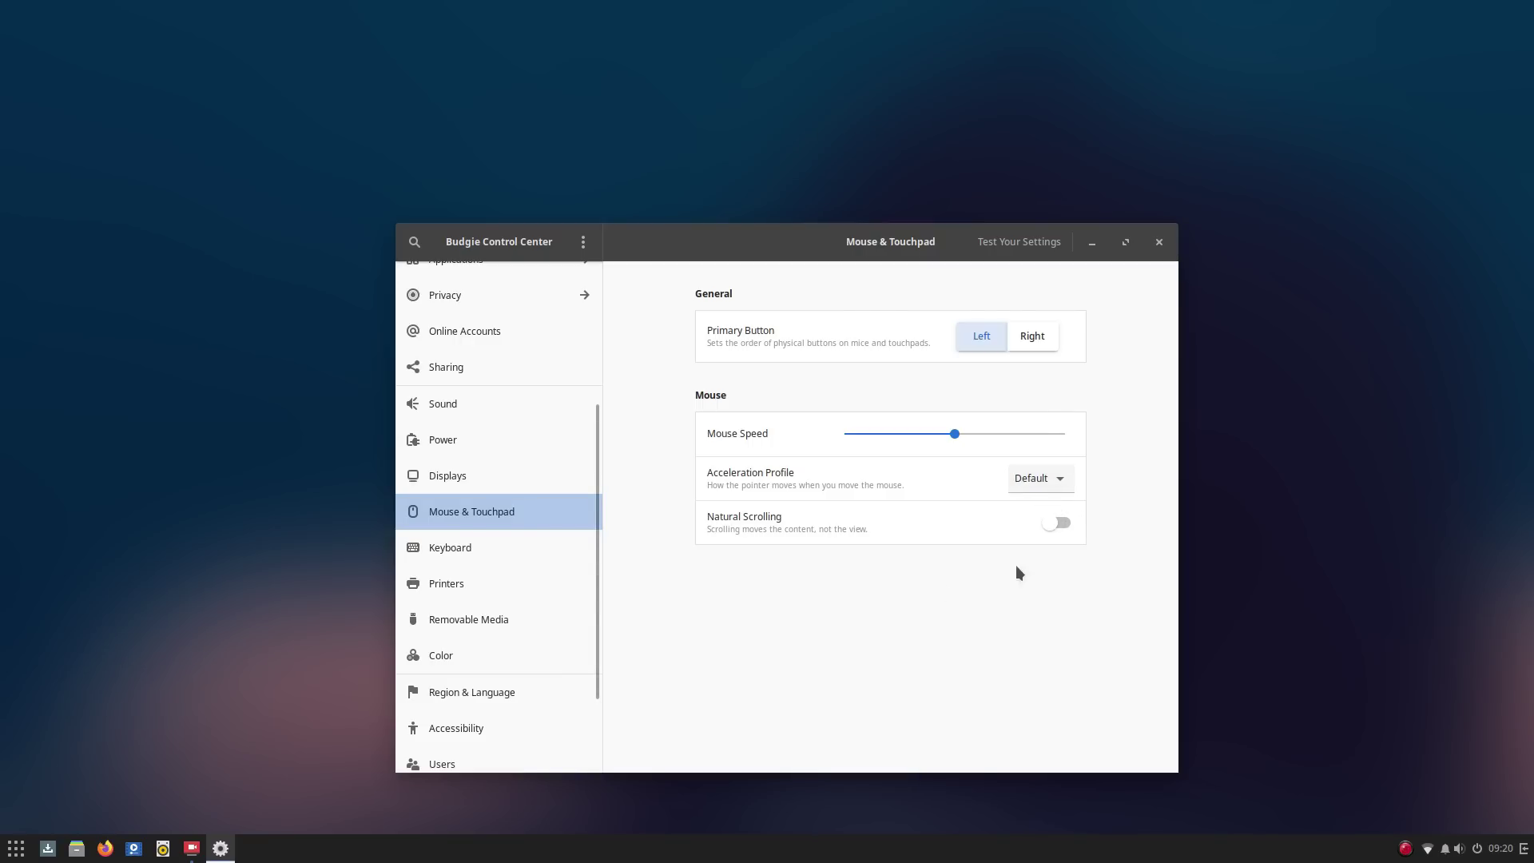
click(537, 553)
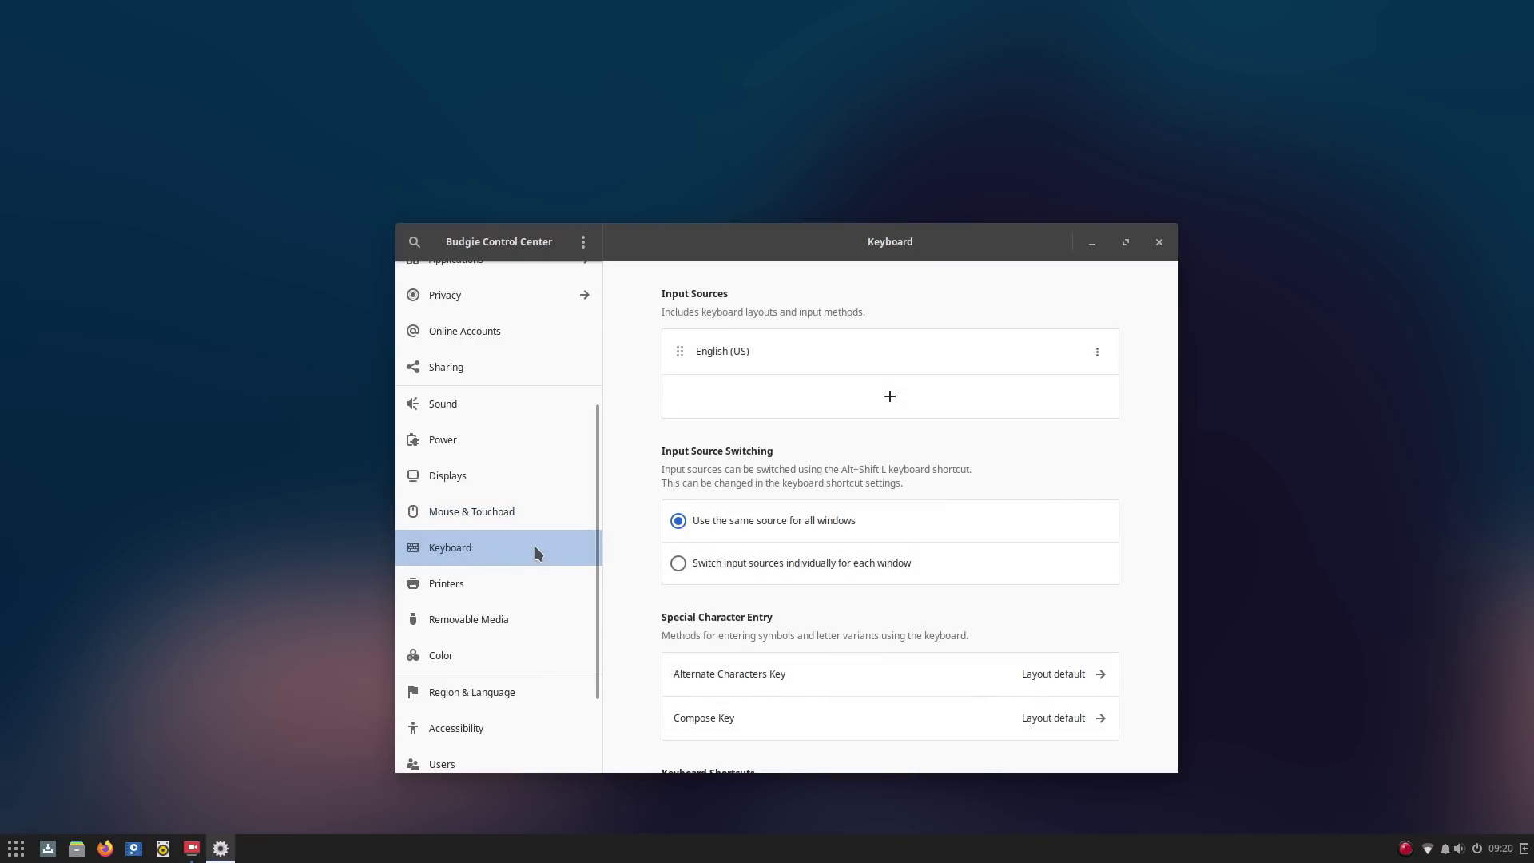
scroll(875, 537, down, 3)
scroll(875, 537, up, 3)
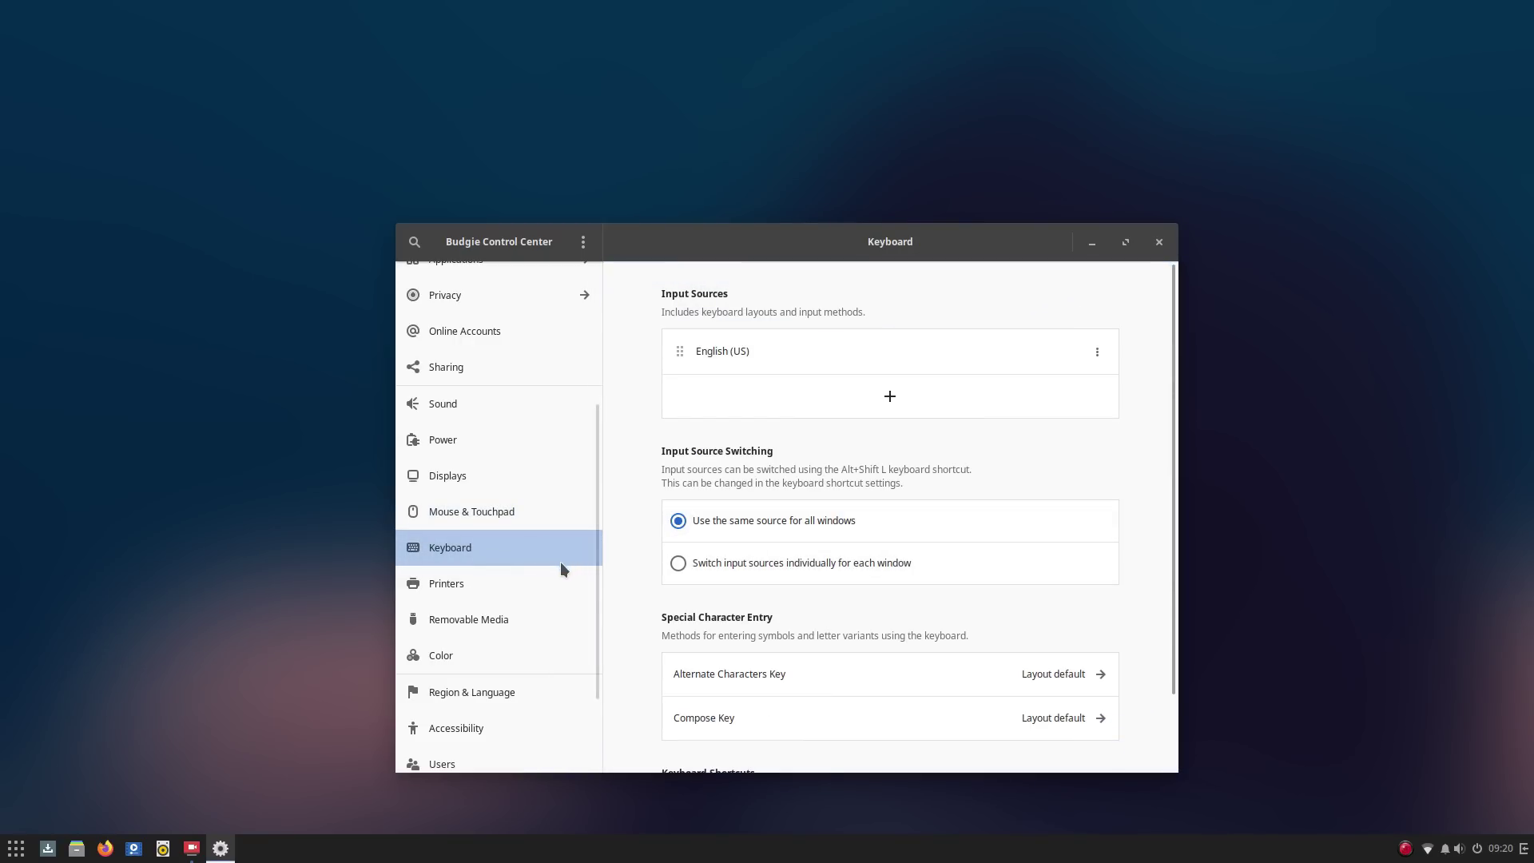
click(523, 592)
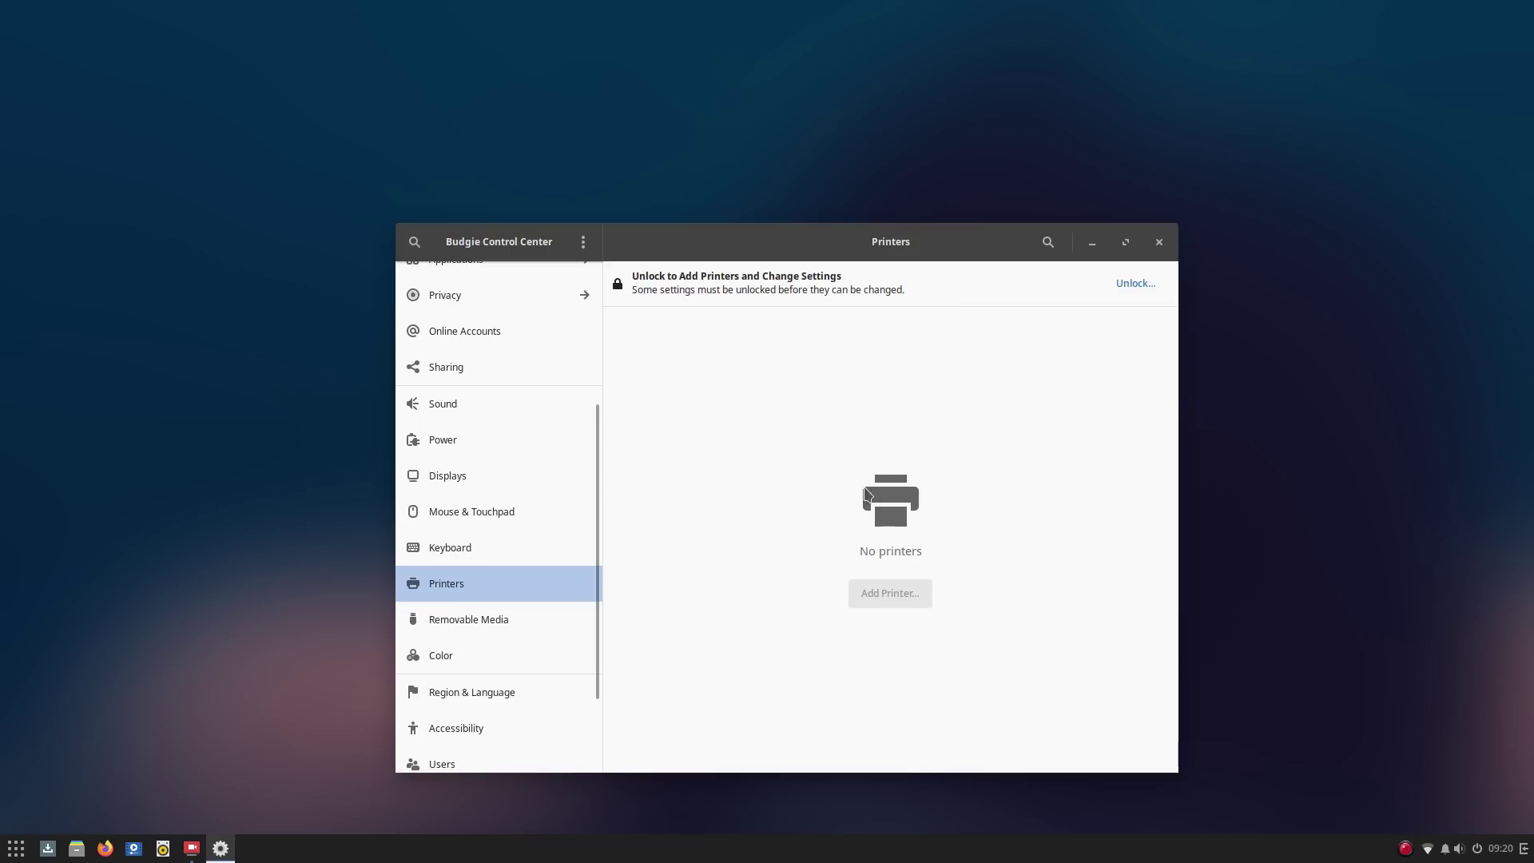
- Keep CD audio and set software media to 'Ask what to do', then view the Color profile
click(549, 604)
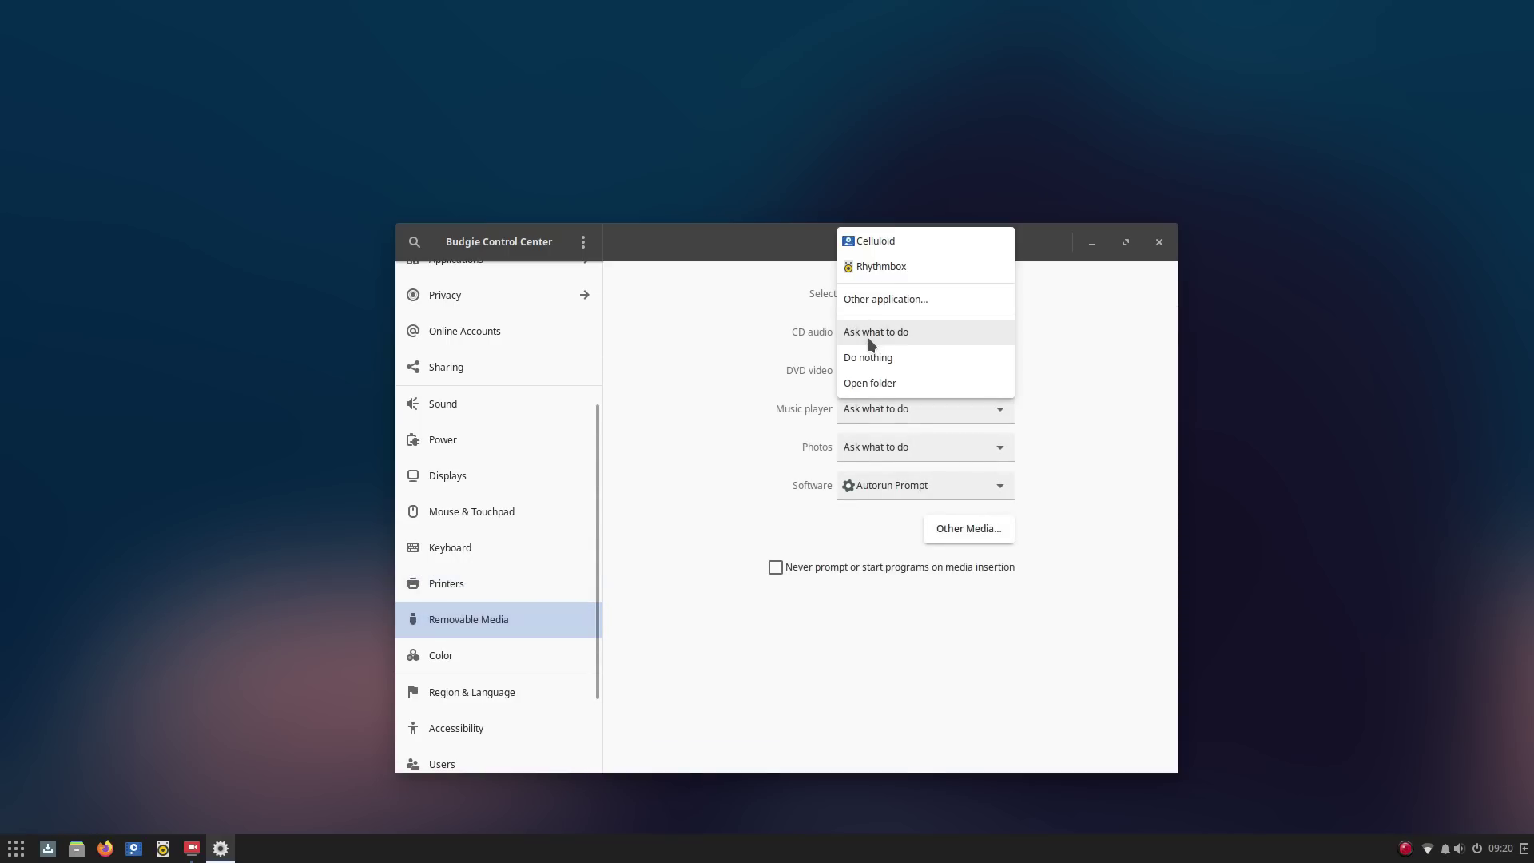
click(870, 339)
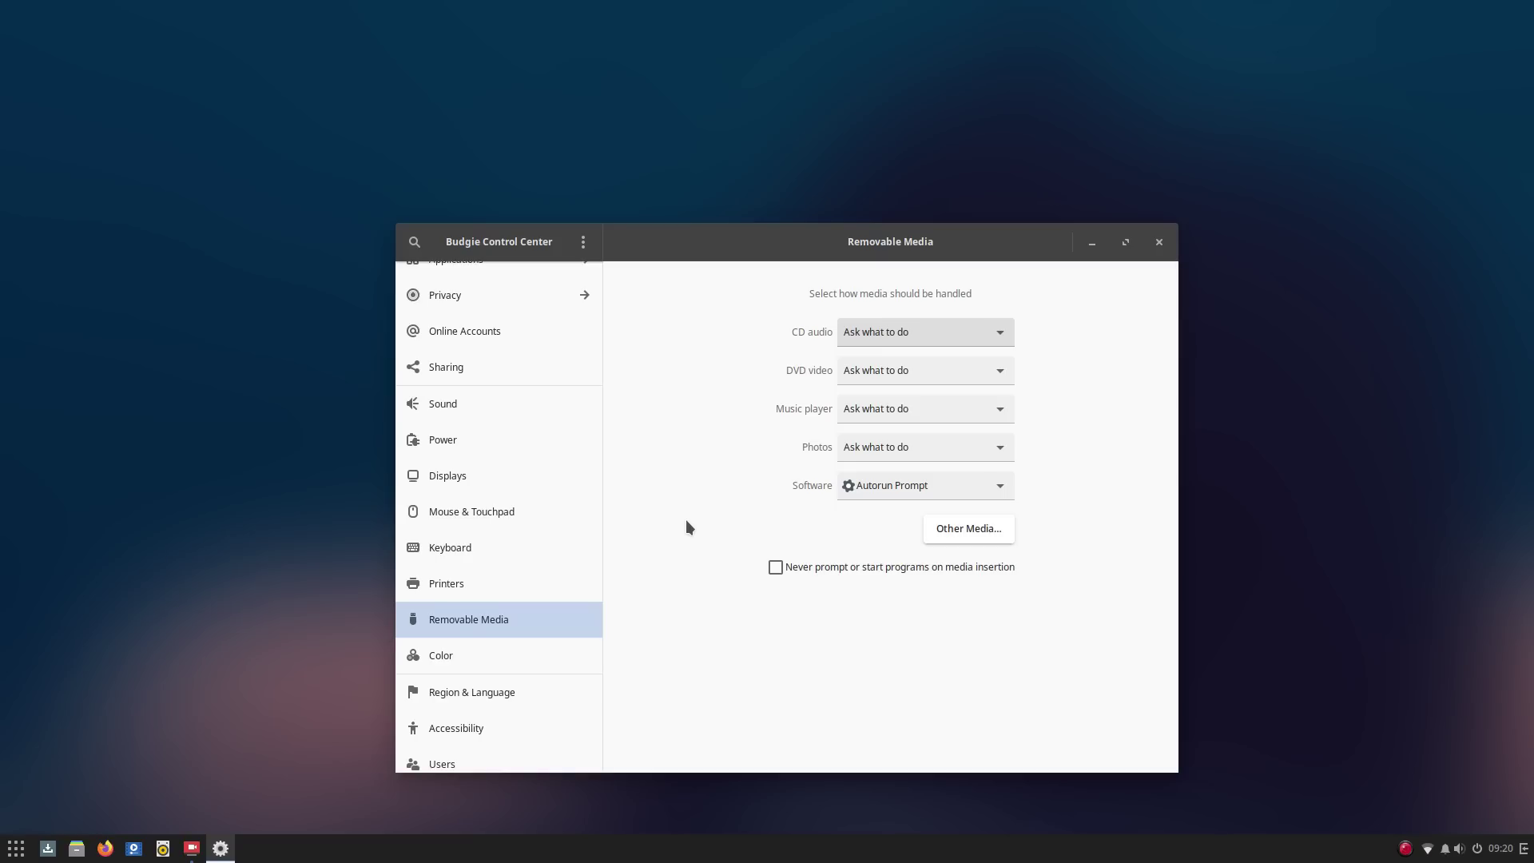
click(885, 492)
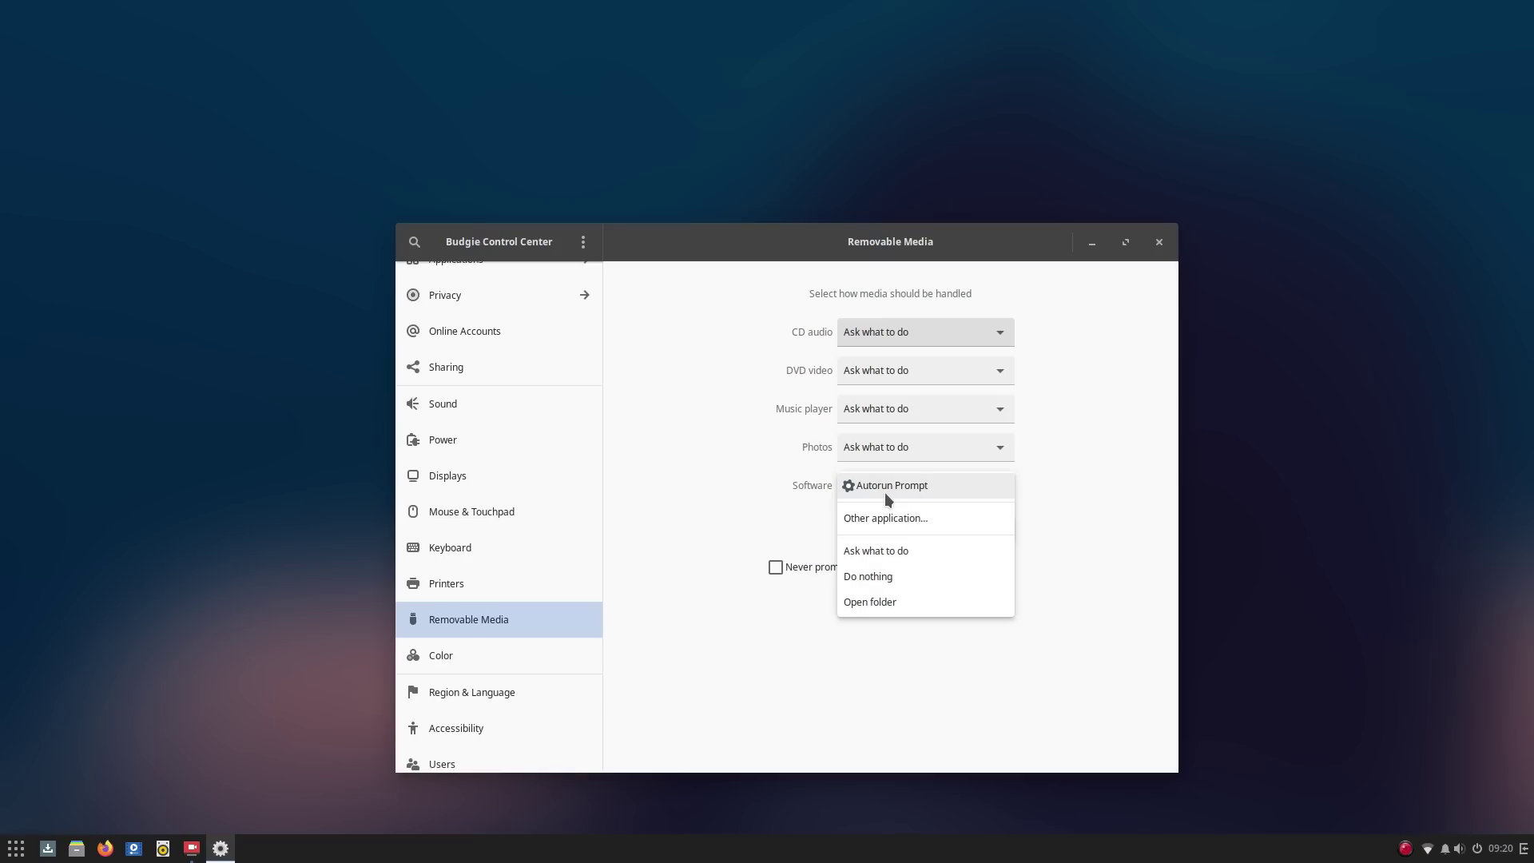
click(889, 553)
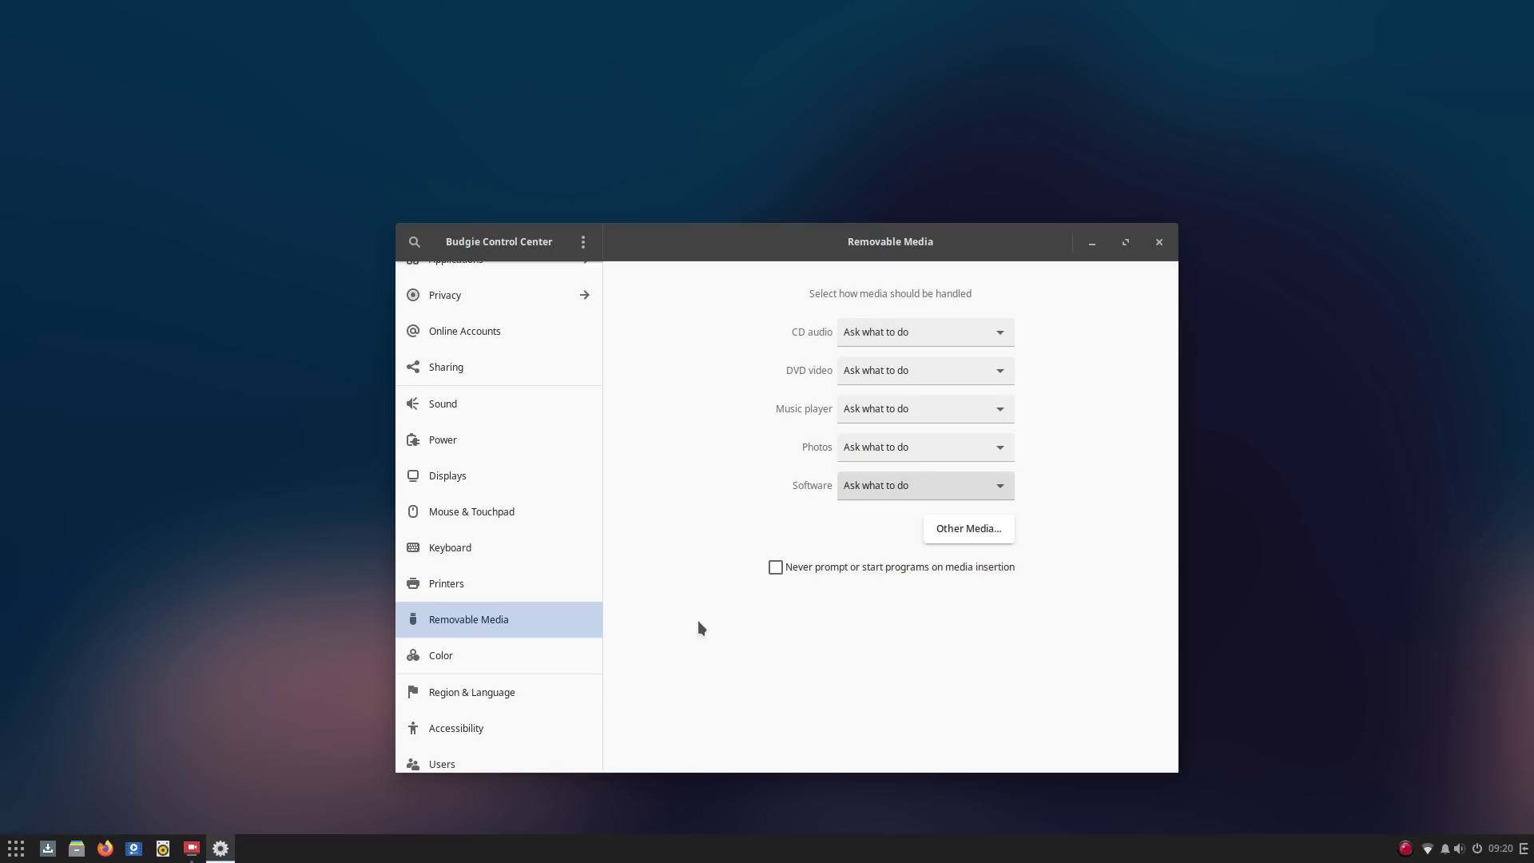
click(483, 668)
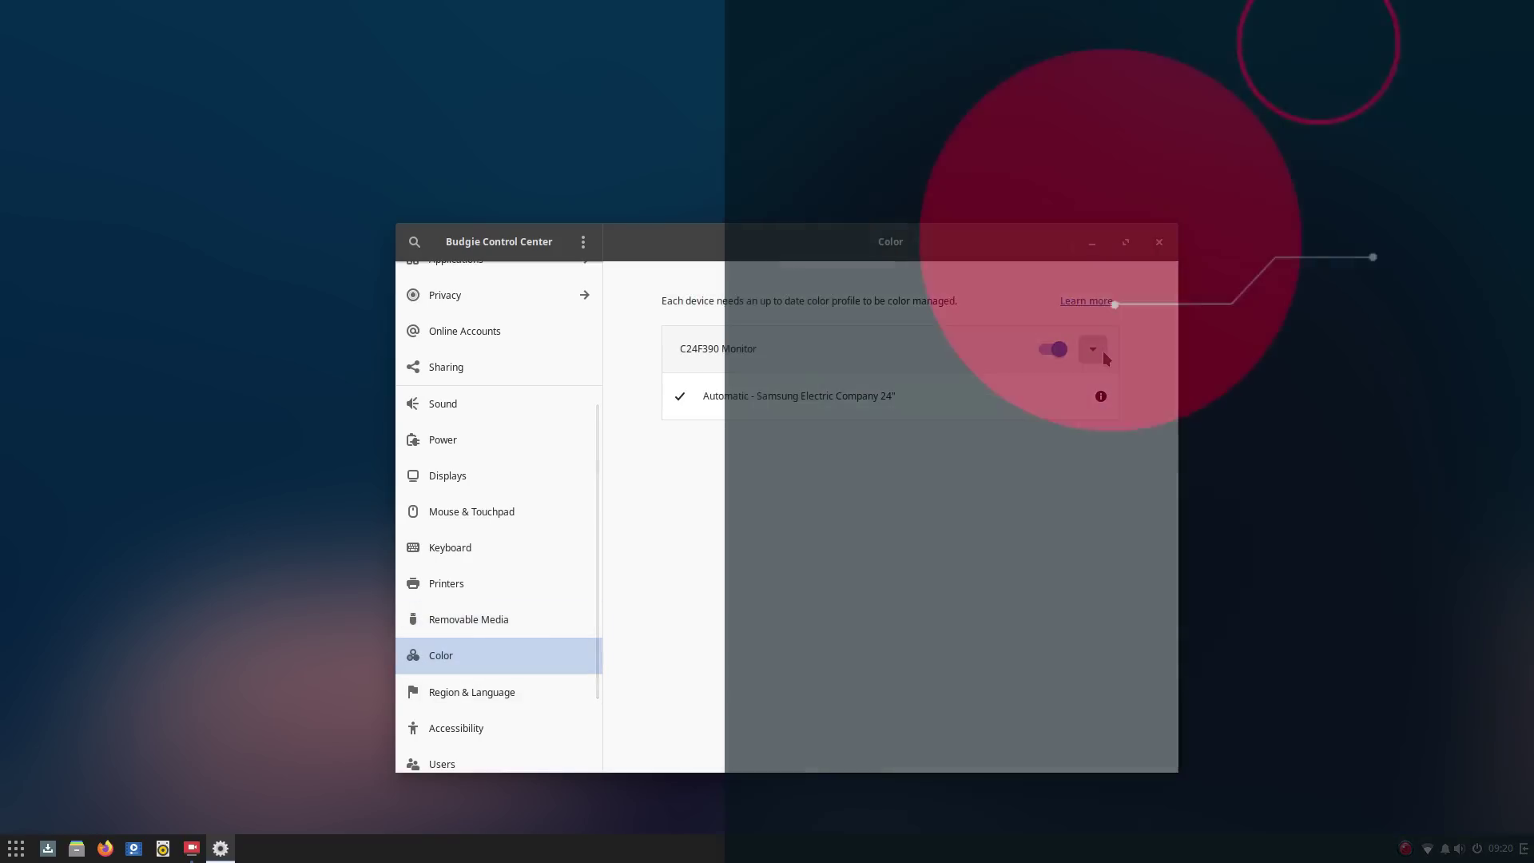